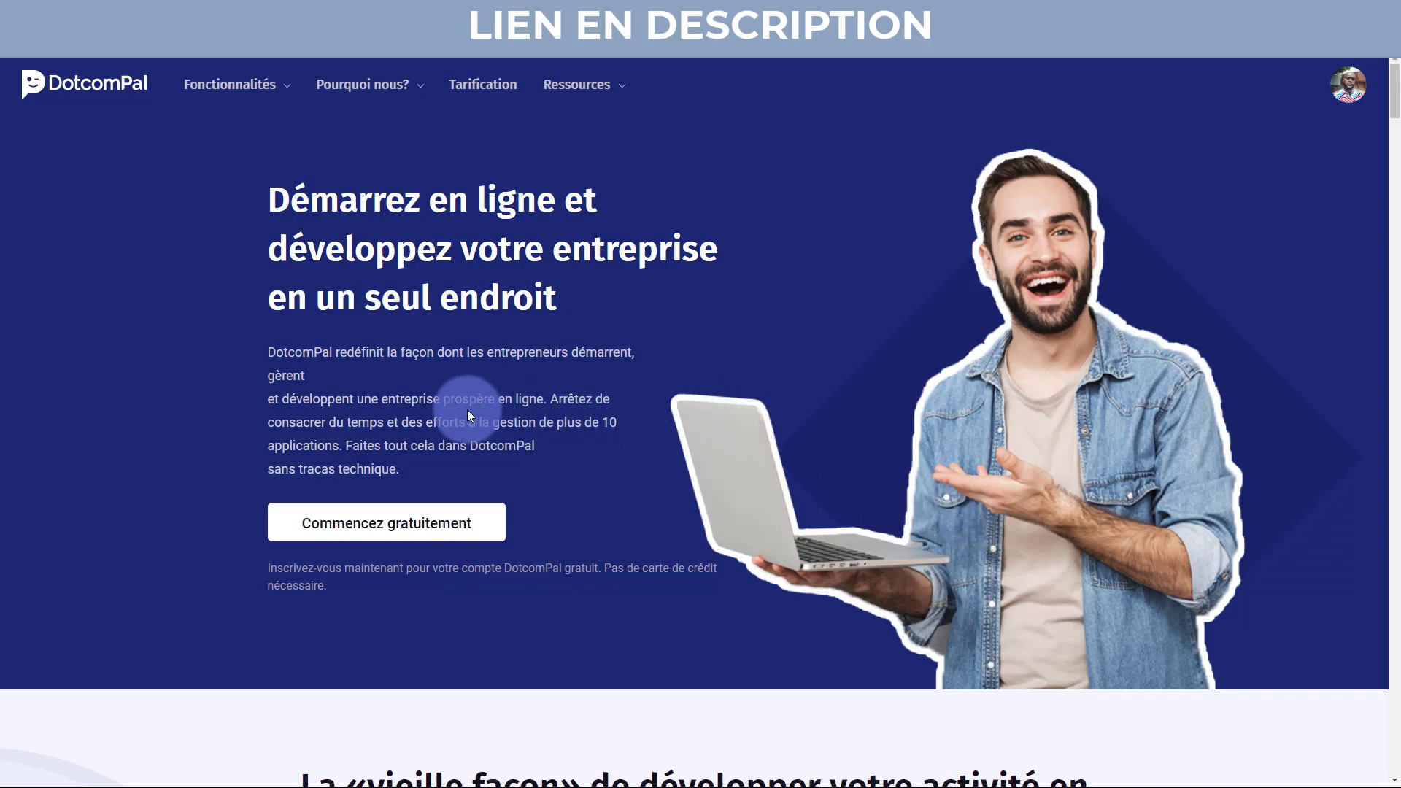
# Scroll down to the «vieille façon» problem cards and highlight the first card's description.
pyautogui.click(387, 519)
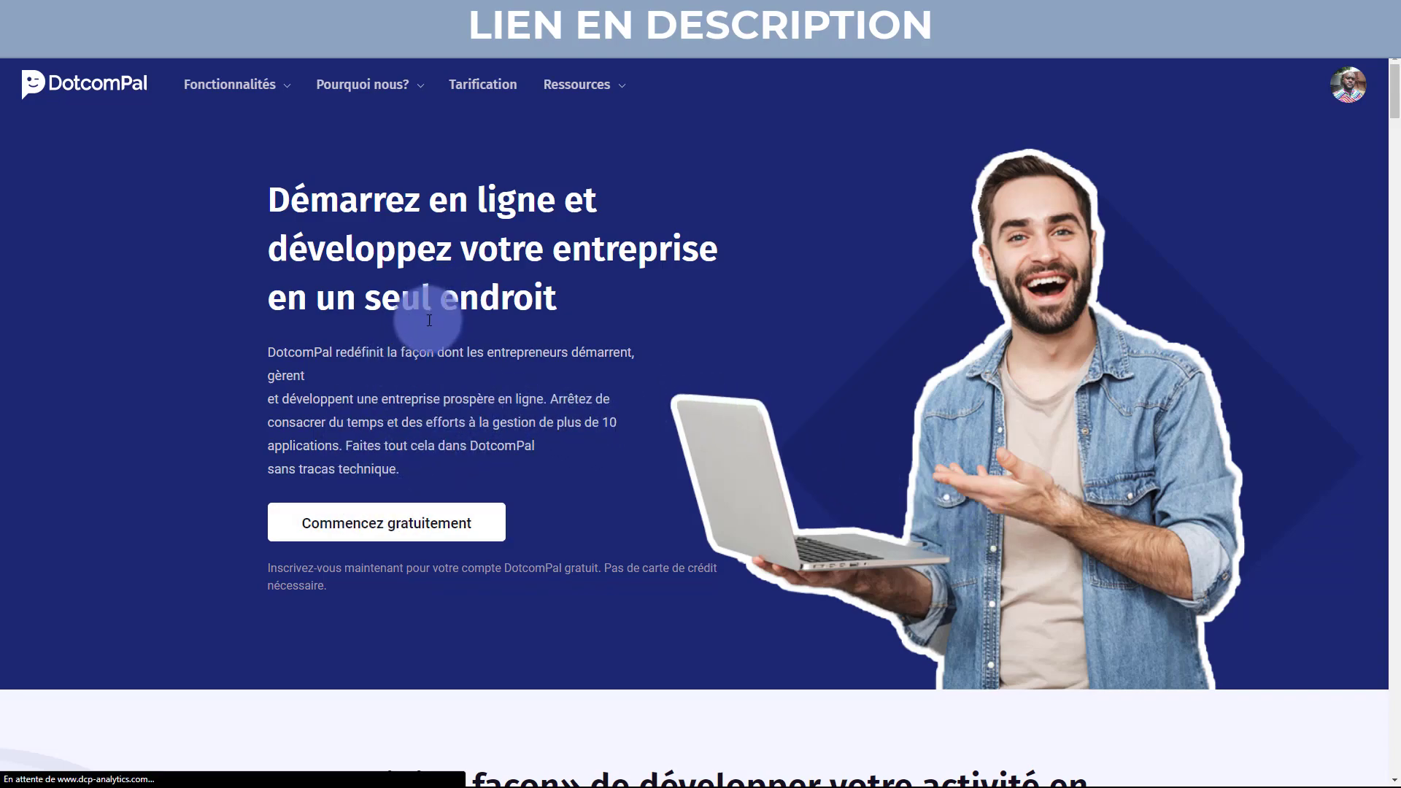
pyautogui.scroll(-3, 421, 414)
pyautogui.scroll(-4, 520, 434)
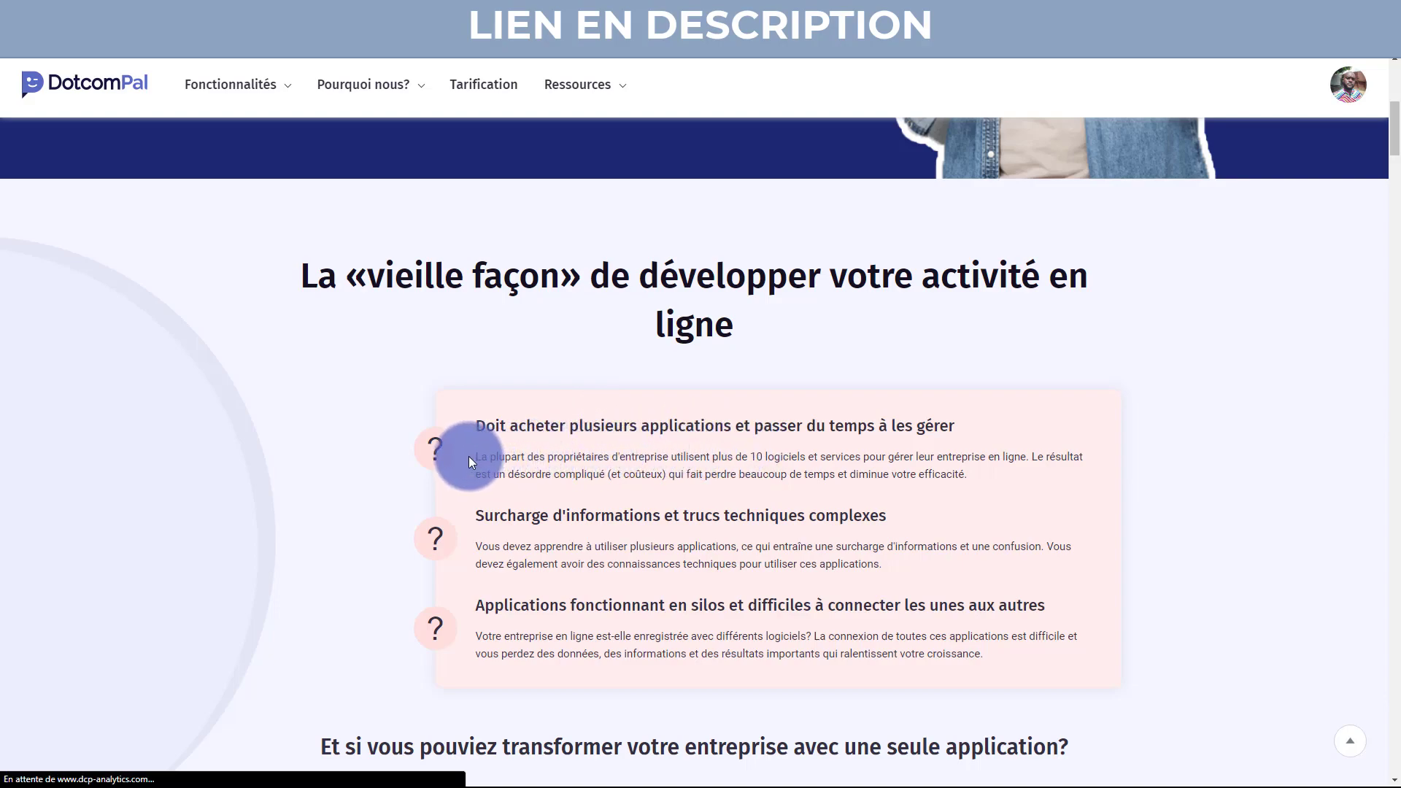
pyautogui.moveTo(474, 456); pyautogui.dragTo(998, 475)
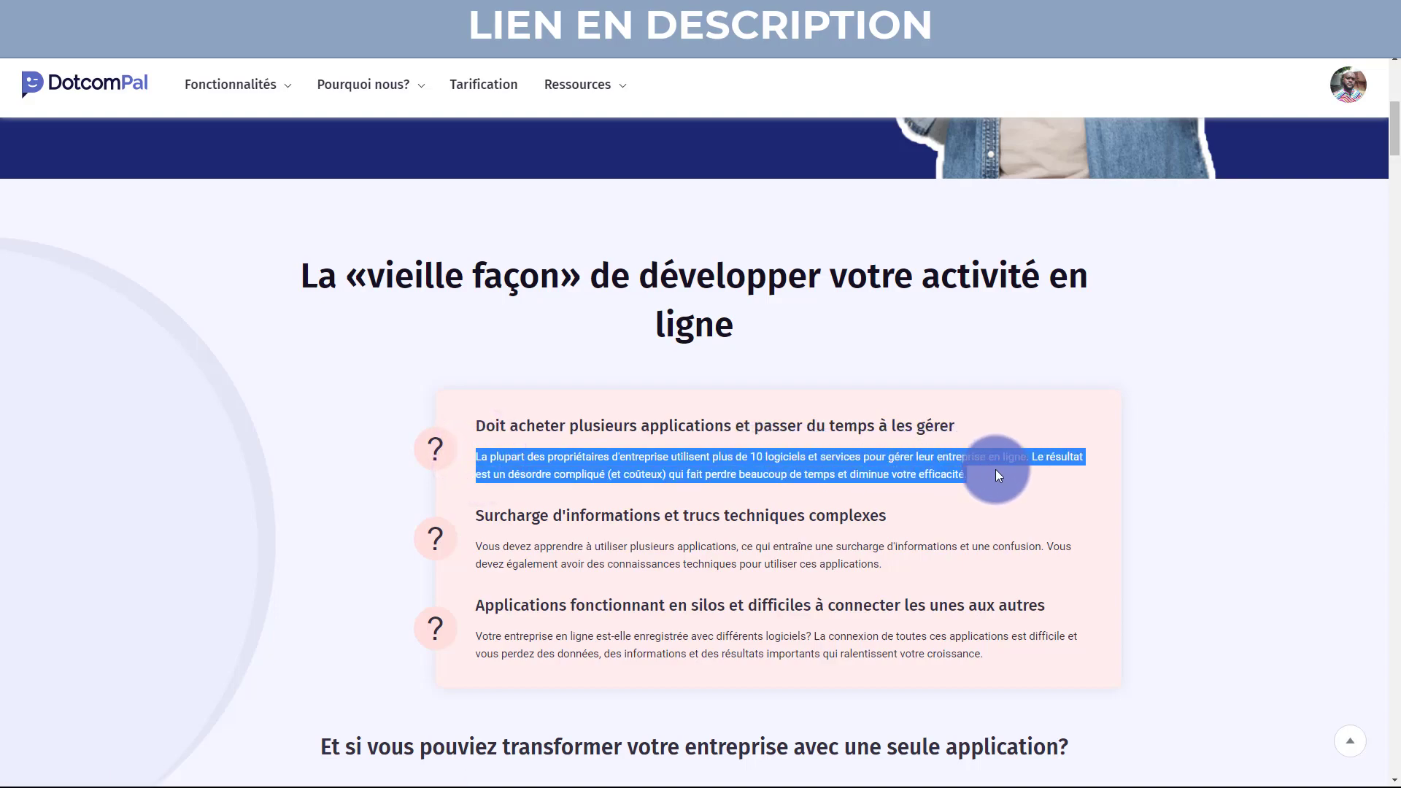
# Highlight the information-overload card and the 'Et si vous pouviez…' question heading.
pyautogui.scroll(-2, 656, 436)
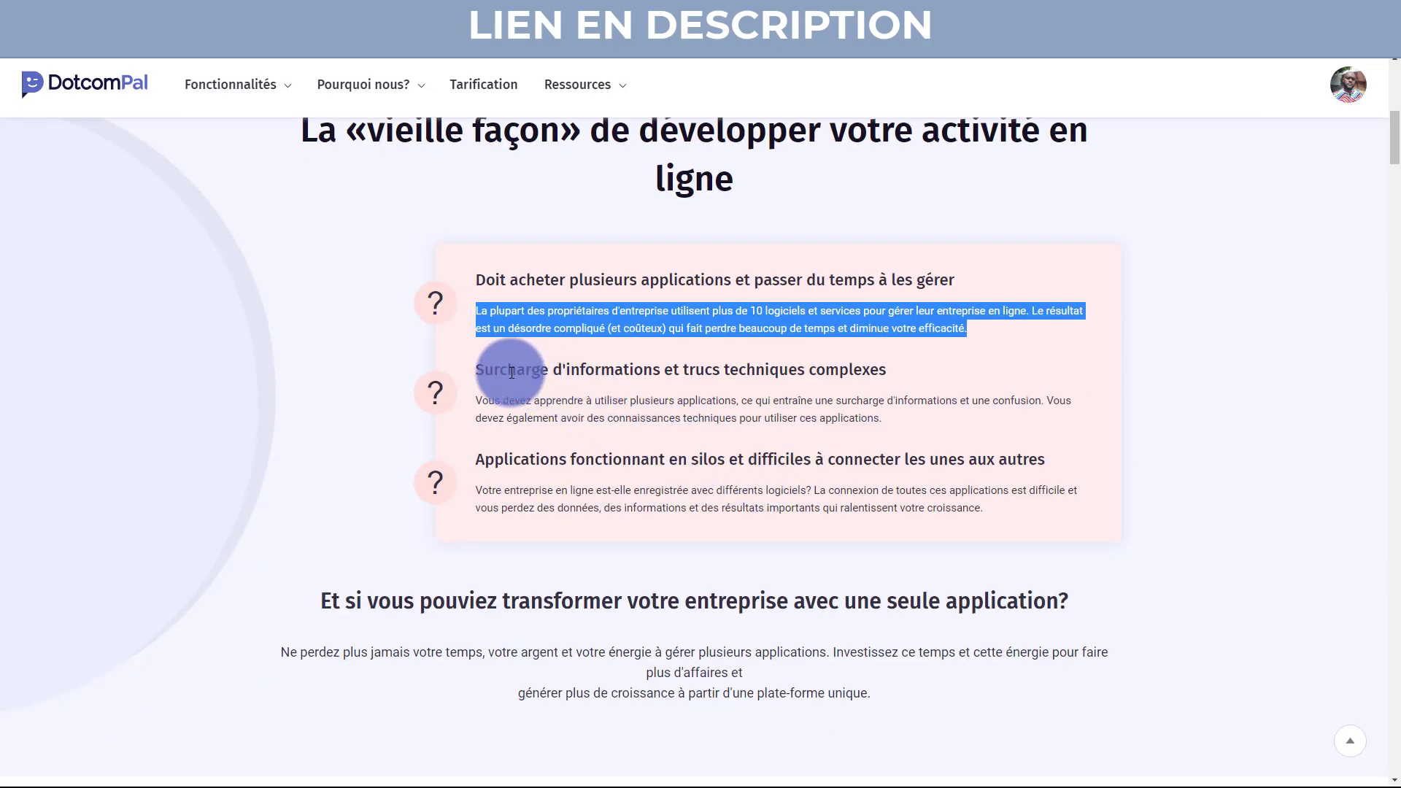
pyautogui.moveTo(478, 371); pyautogui.dragTo(866, 418)
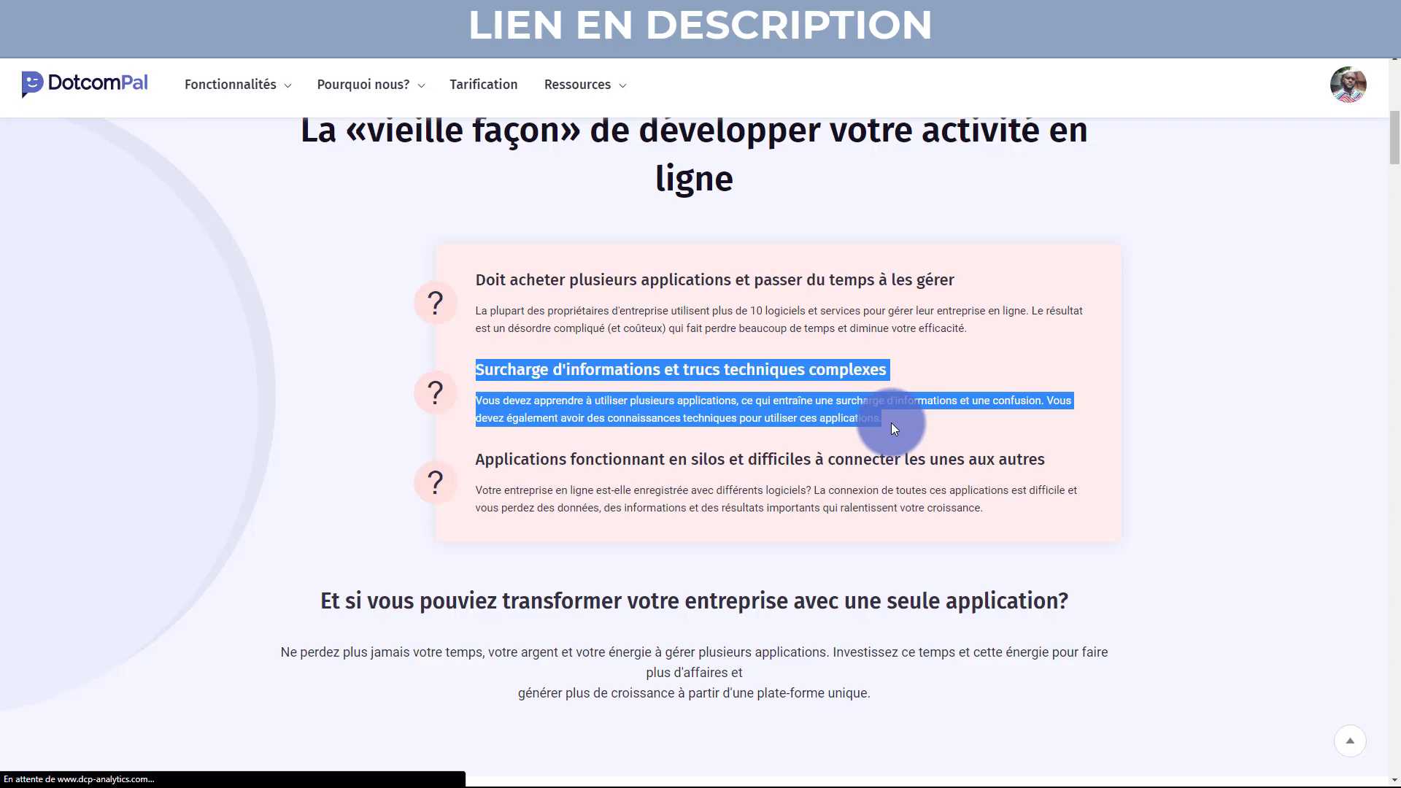
pyautogui.scroll(-2, 891, 422)
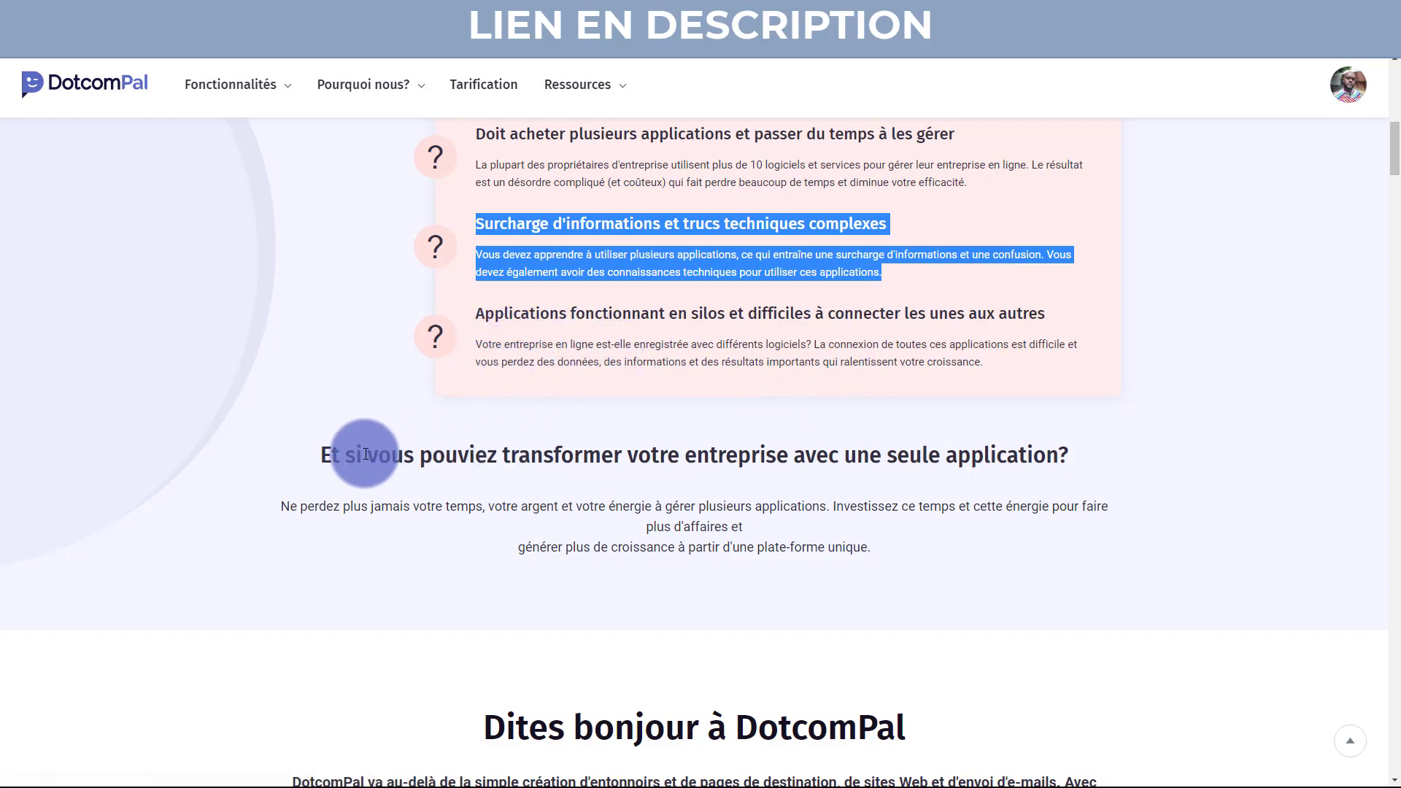
pyautogui.moveTo(291, 458); pyautogui.dragTo(1110, 423)
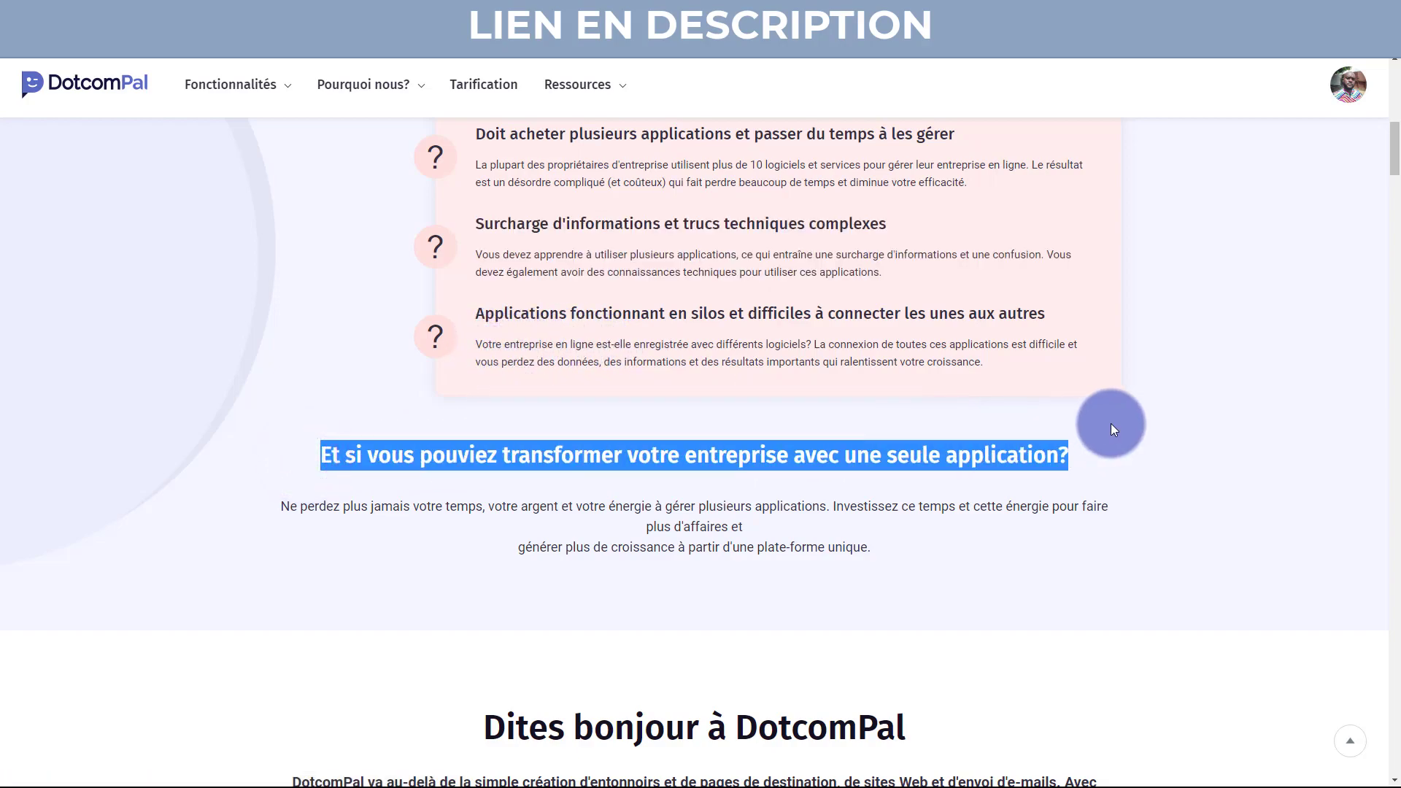
pyautogui.click(1110, 429)
pyautogui.scroll(-5, 925, 443)
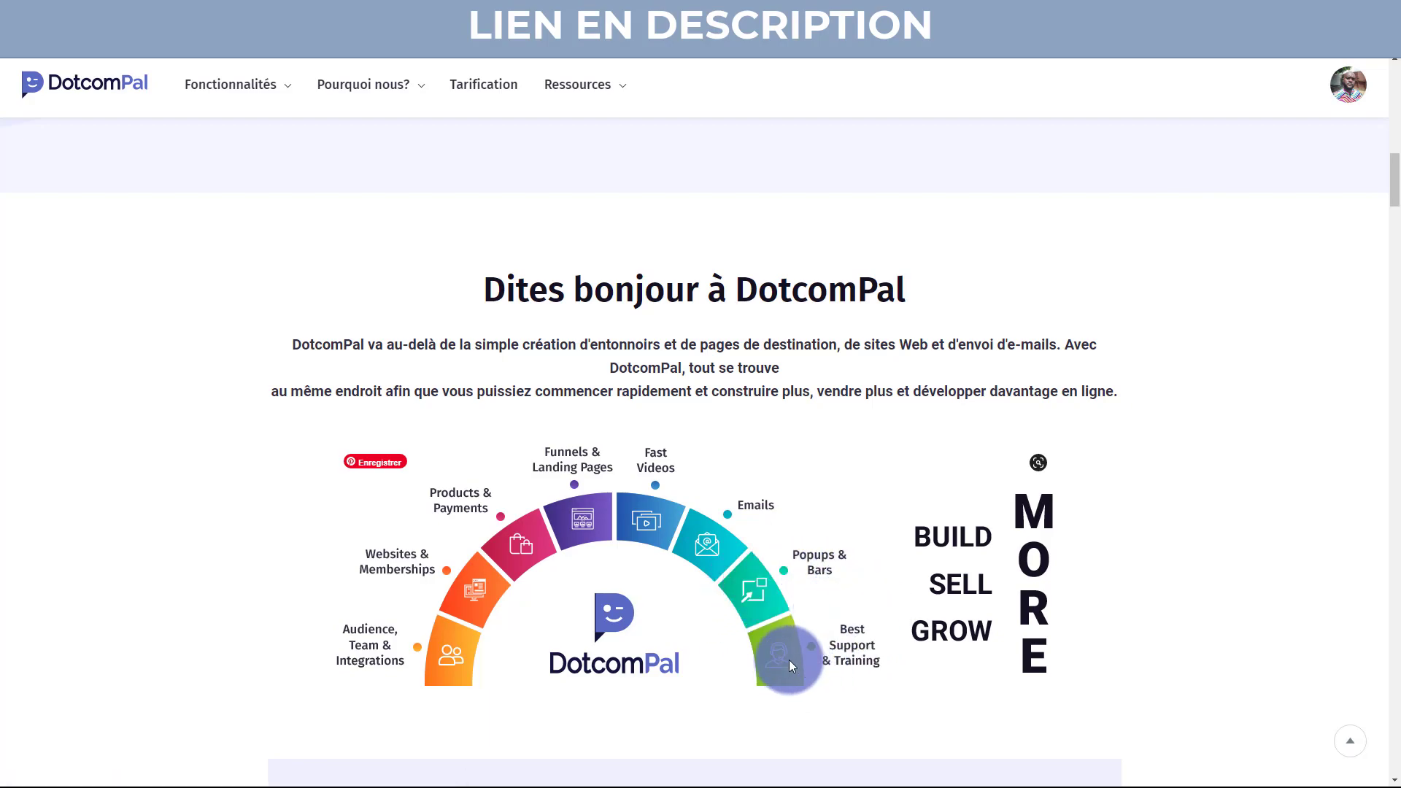
# Scroll past the feature wheel to the benefit columns and highlight the first column heading.
pyautogui.scroll(-1, 960, 613)
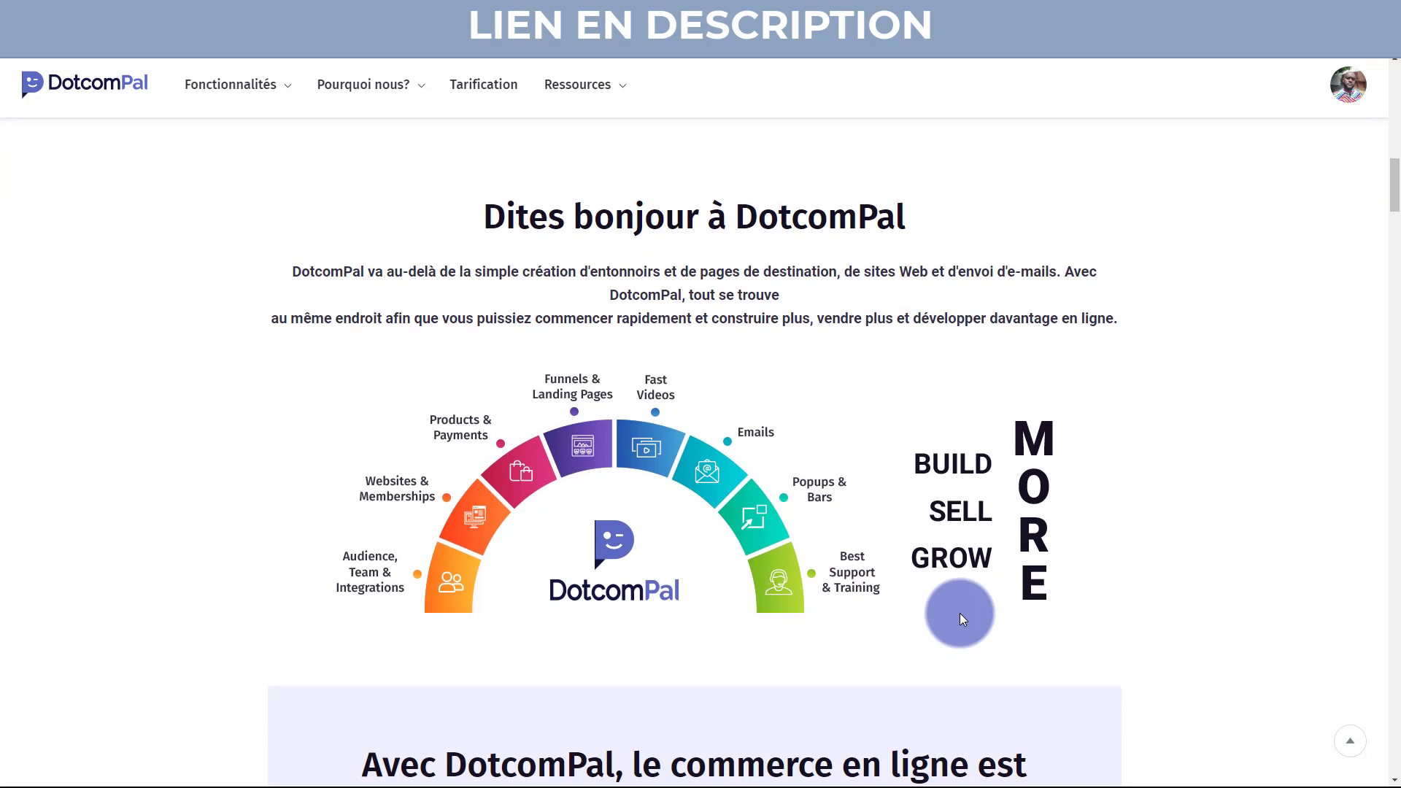
pyautogui.scroll(-3, 946, 496)
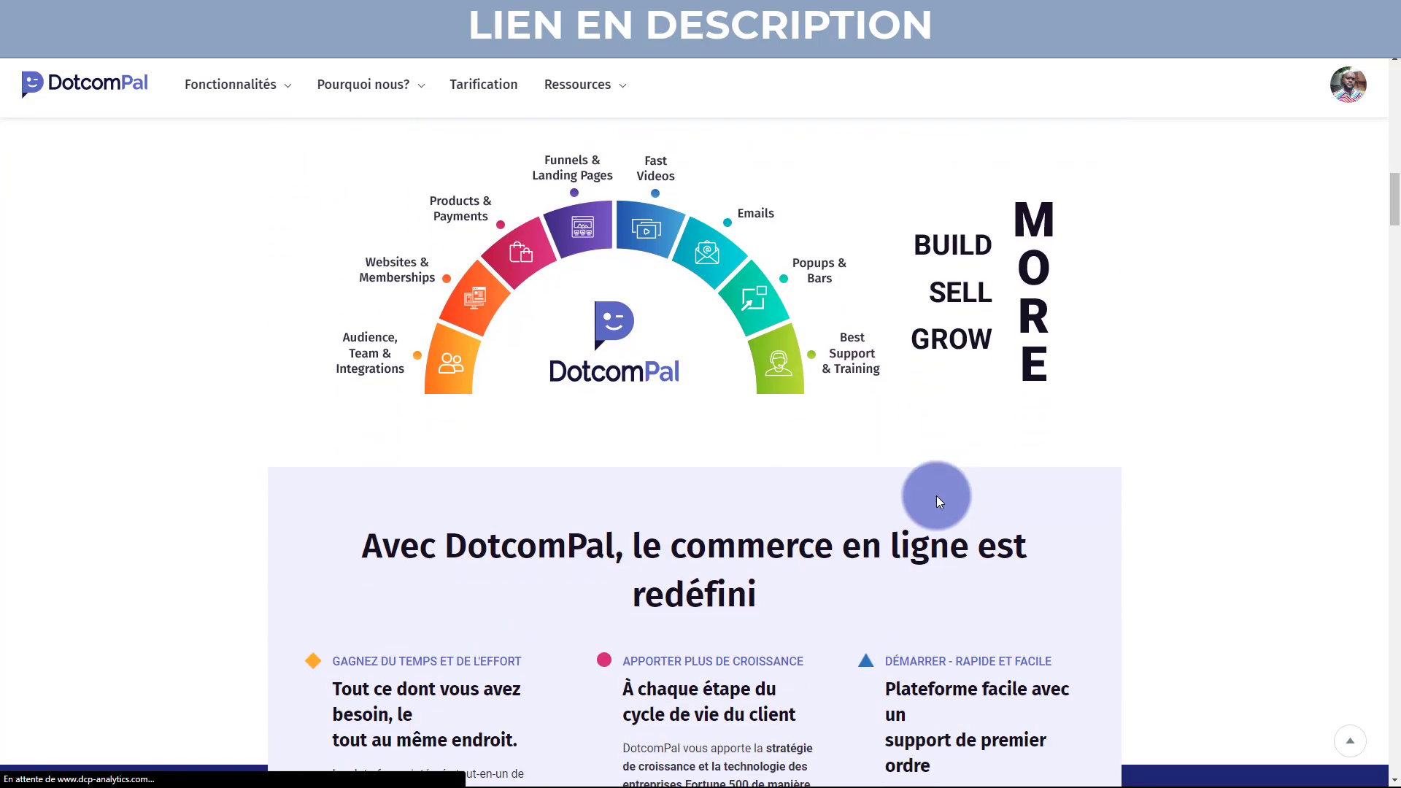
pyautogui.scroll(-1, 676, 554)
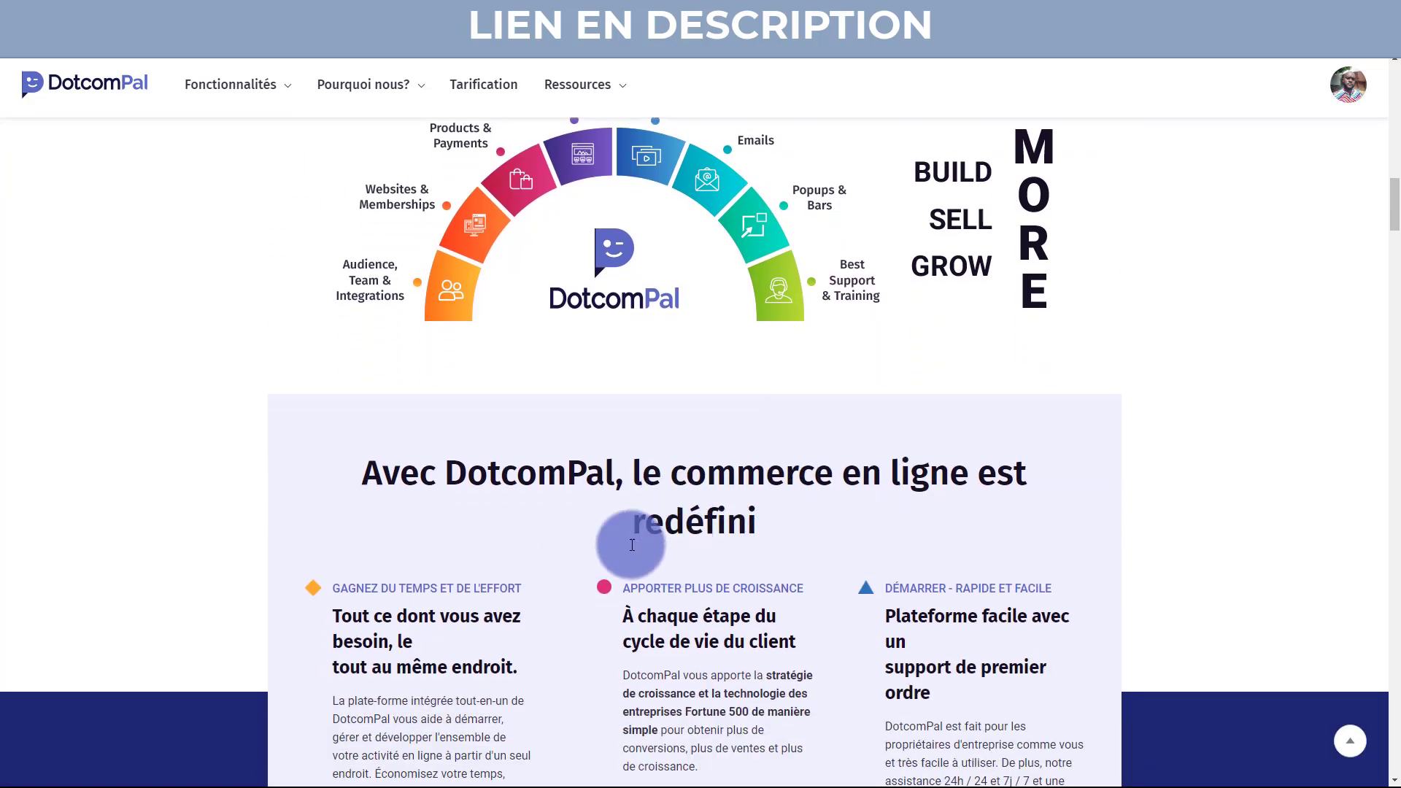
pyautogui.scroll(-2, 427, 580)
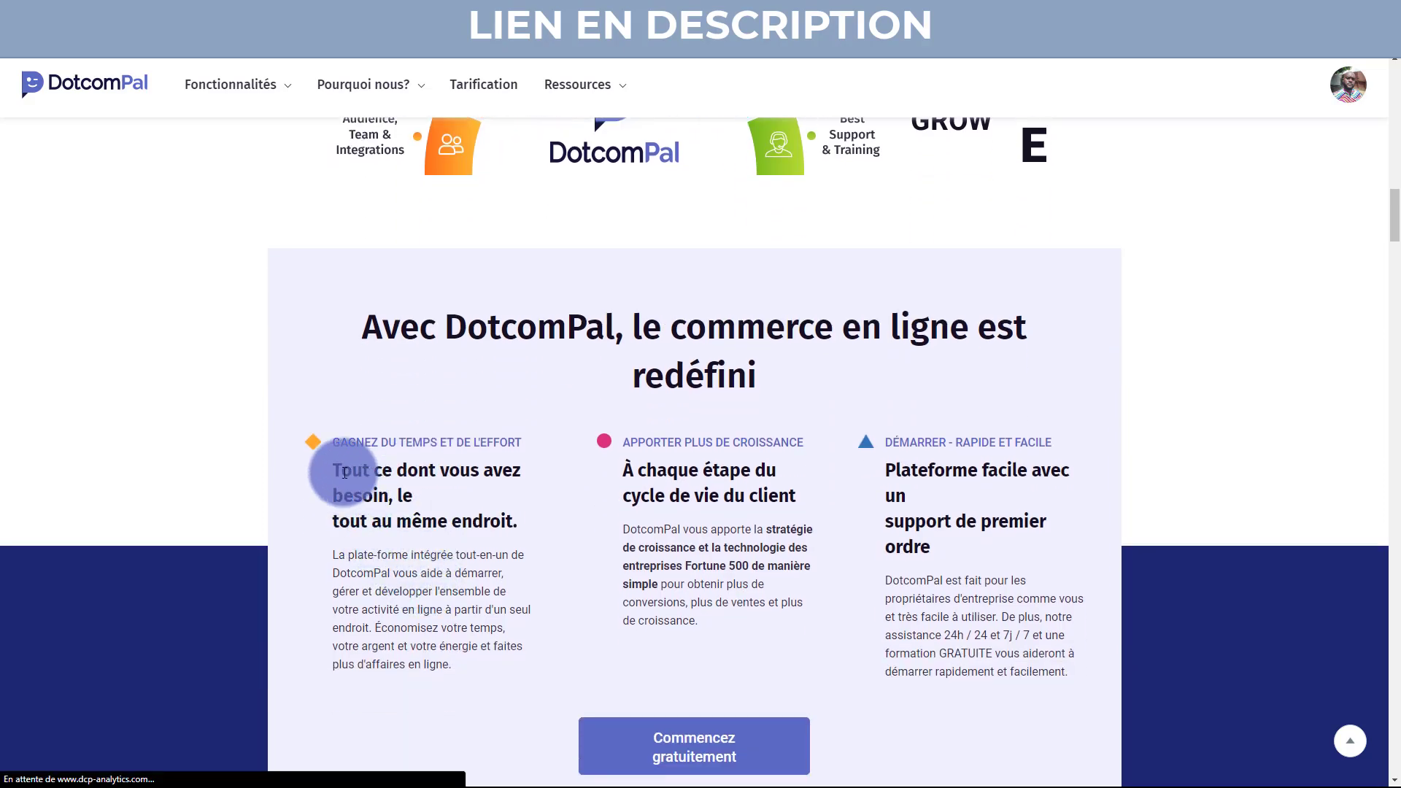
pyautogui.moveTo(337, 467); pyautogui.dragTo(531, 523)
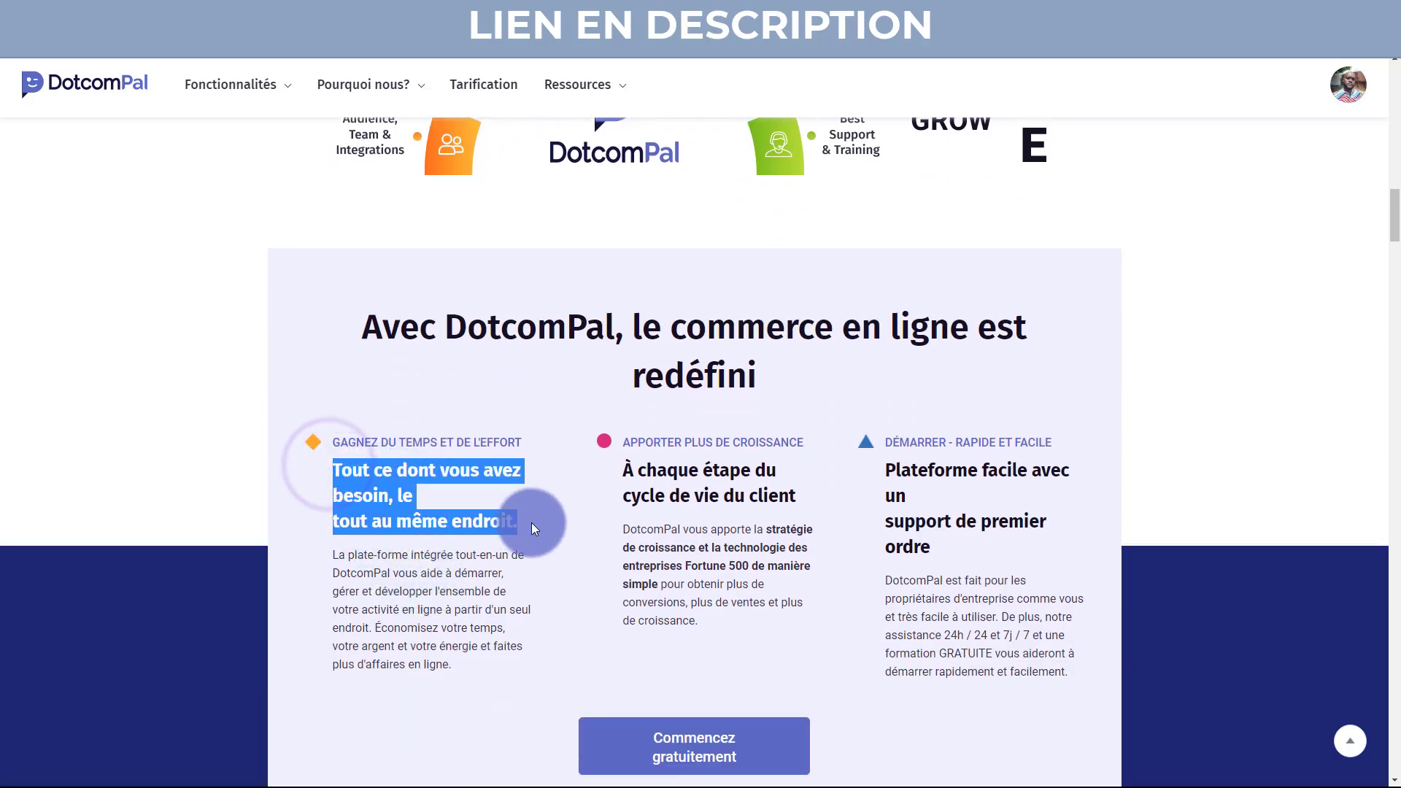
# Highlight 'À chaque étape du cycle de vie du client' and the third column heading.
pyautogui.click(629, 471)
pyautogui.moveTo(629, 472); pyautogui.dragTo(820, 501)
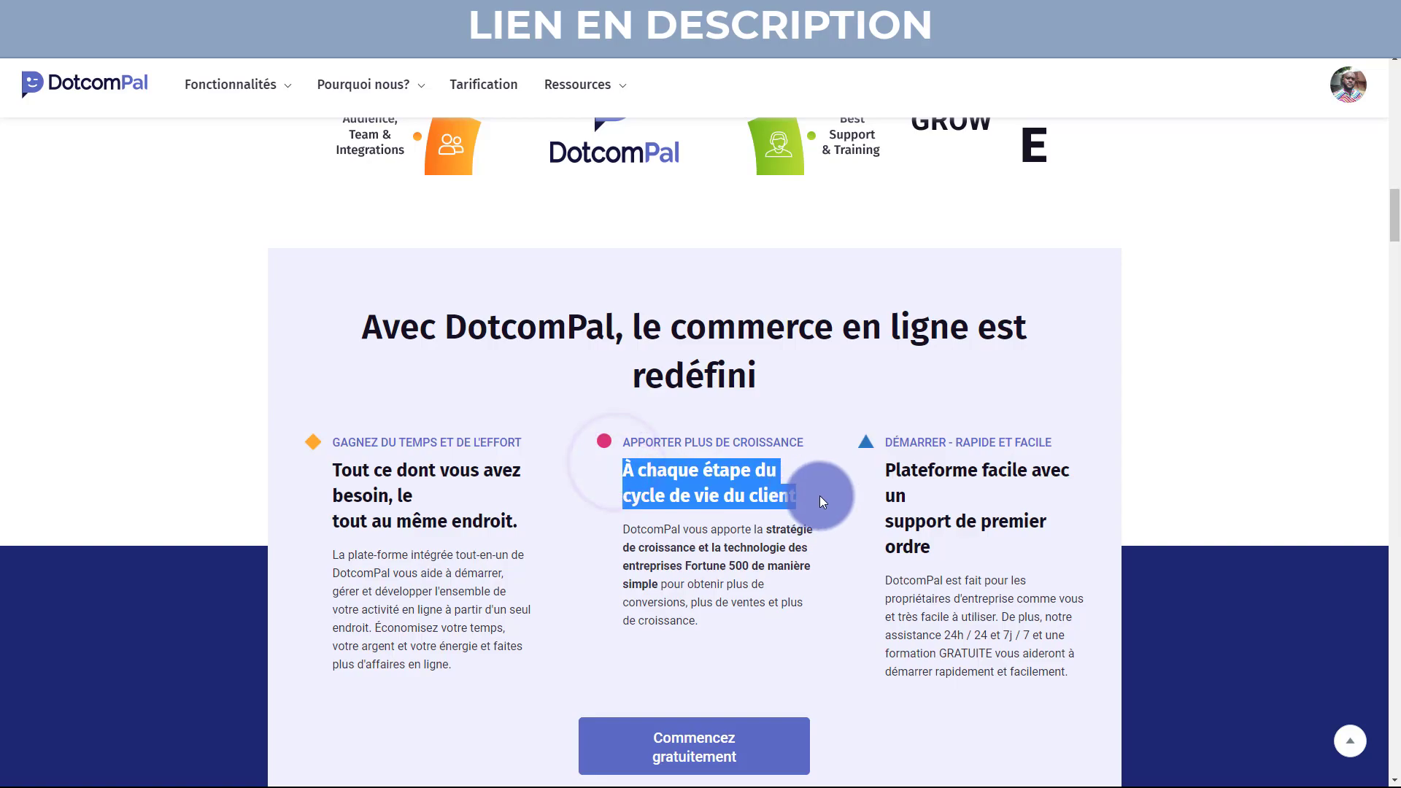
pyautogui.moveTo(882, 462); pyautogui.dragTo(952, 545)
pyautogui.click(823, 570)
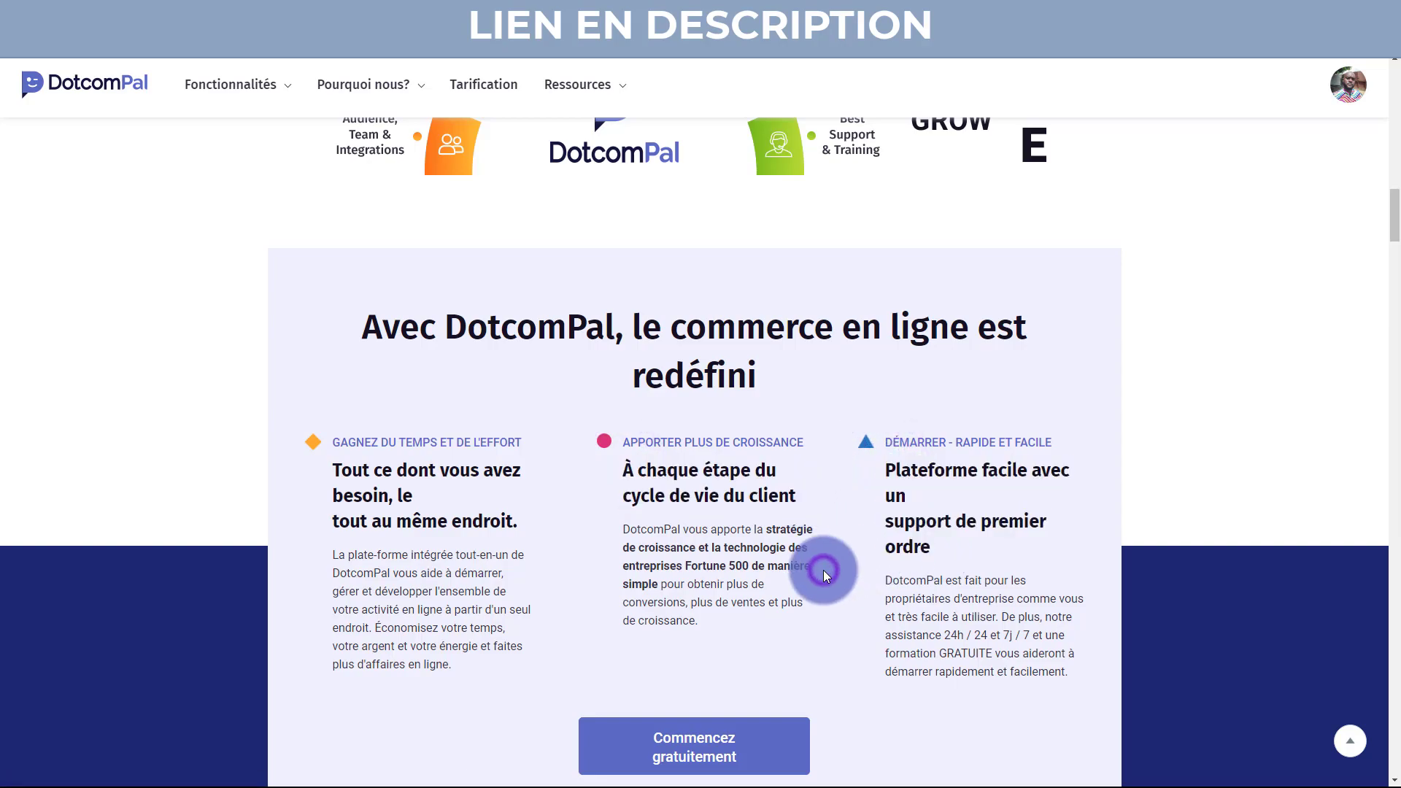
pyautogui.scroll(-4, 823, 570)
pyautogui.scroll(-4, 823, 571)
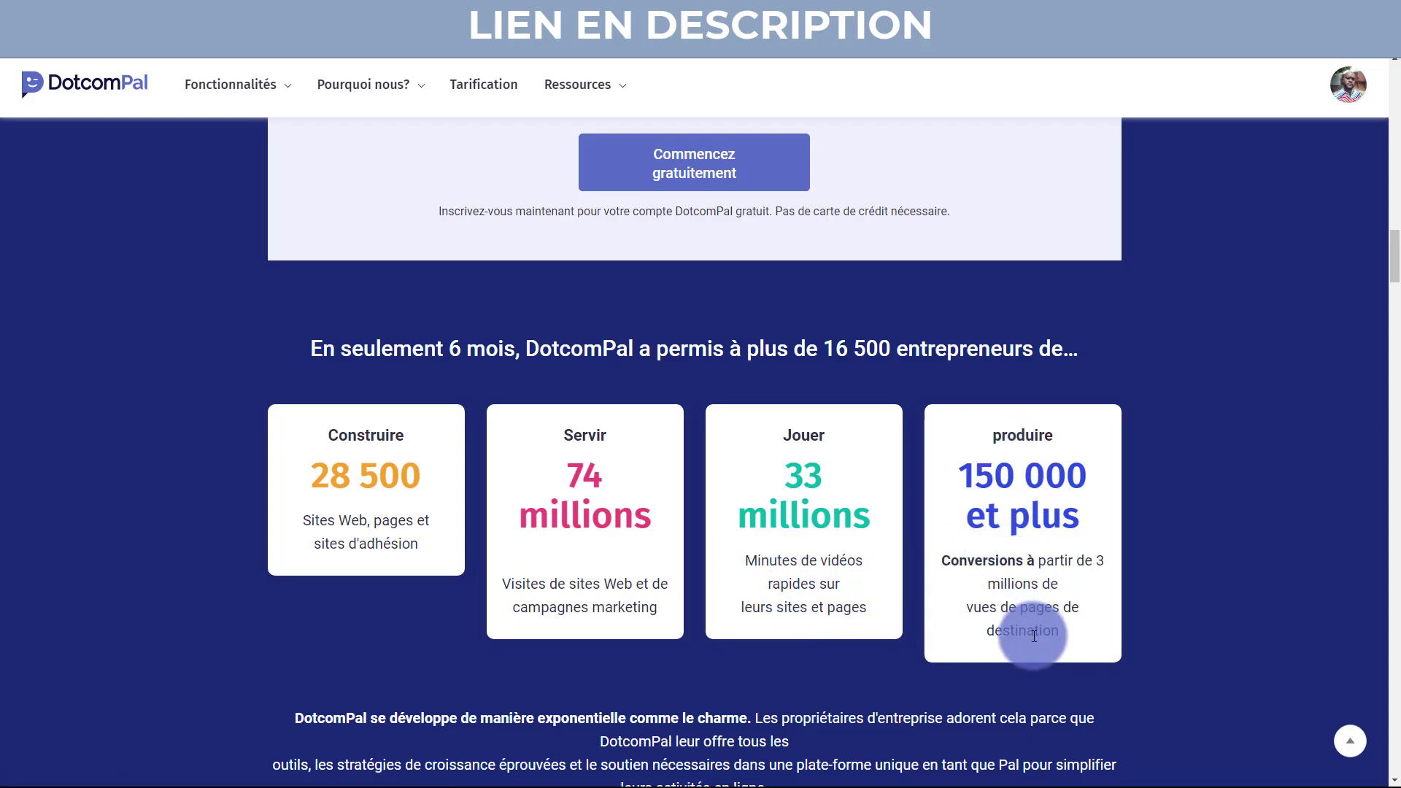
# Scroll past the statistics cards to the CONSTRUIRE 'Site Web et sites d'adhésion' block.
pyautogui.scroll(-1, 1033, 636)
pyautogui.scroll(-2, 1034, 636)
pyautogui.scroll(-1, 1033, 636)
pyautogui.scroll(1, 1034, 636)
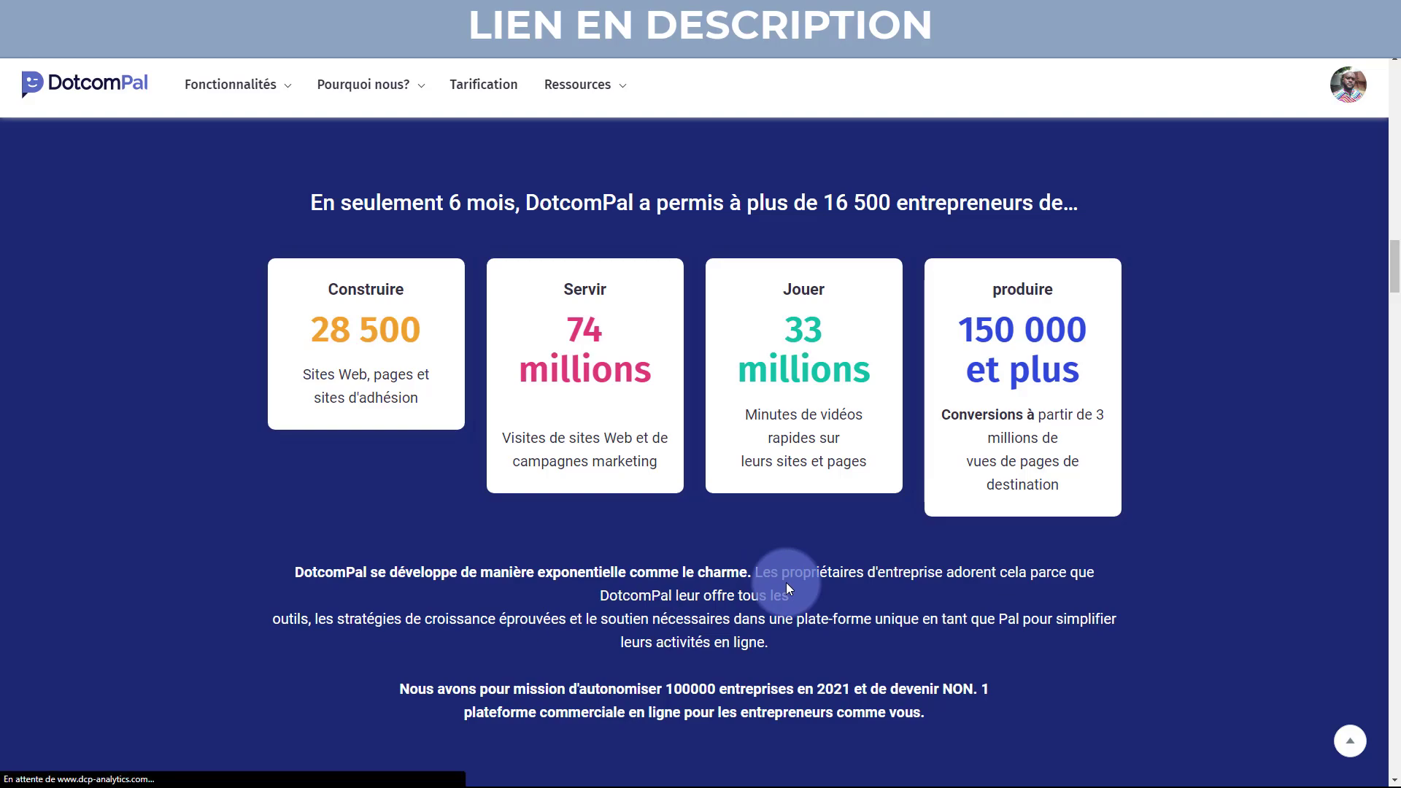
pyautogui.scroll(-4, 1297, 593)
pyautogui.scroll(-2, 1297, 594)
pyautogui.scroll(-3, 1297, 595)
pyautogui.scroll(-1, 1297, 596)
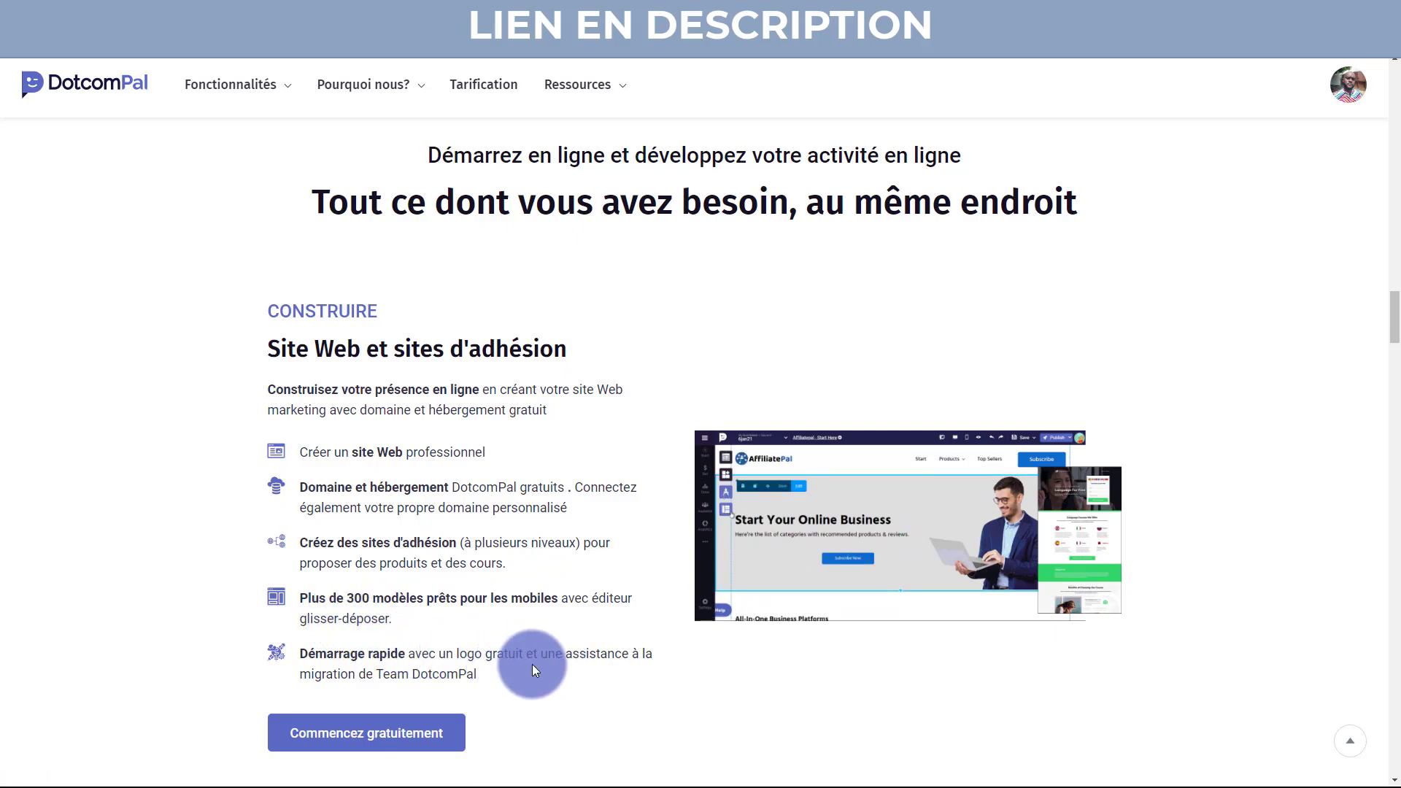
# Scroll down through the VENDRE and GRANDIR feature blocks.
pyautogui.scroll(-3, 532, 664)
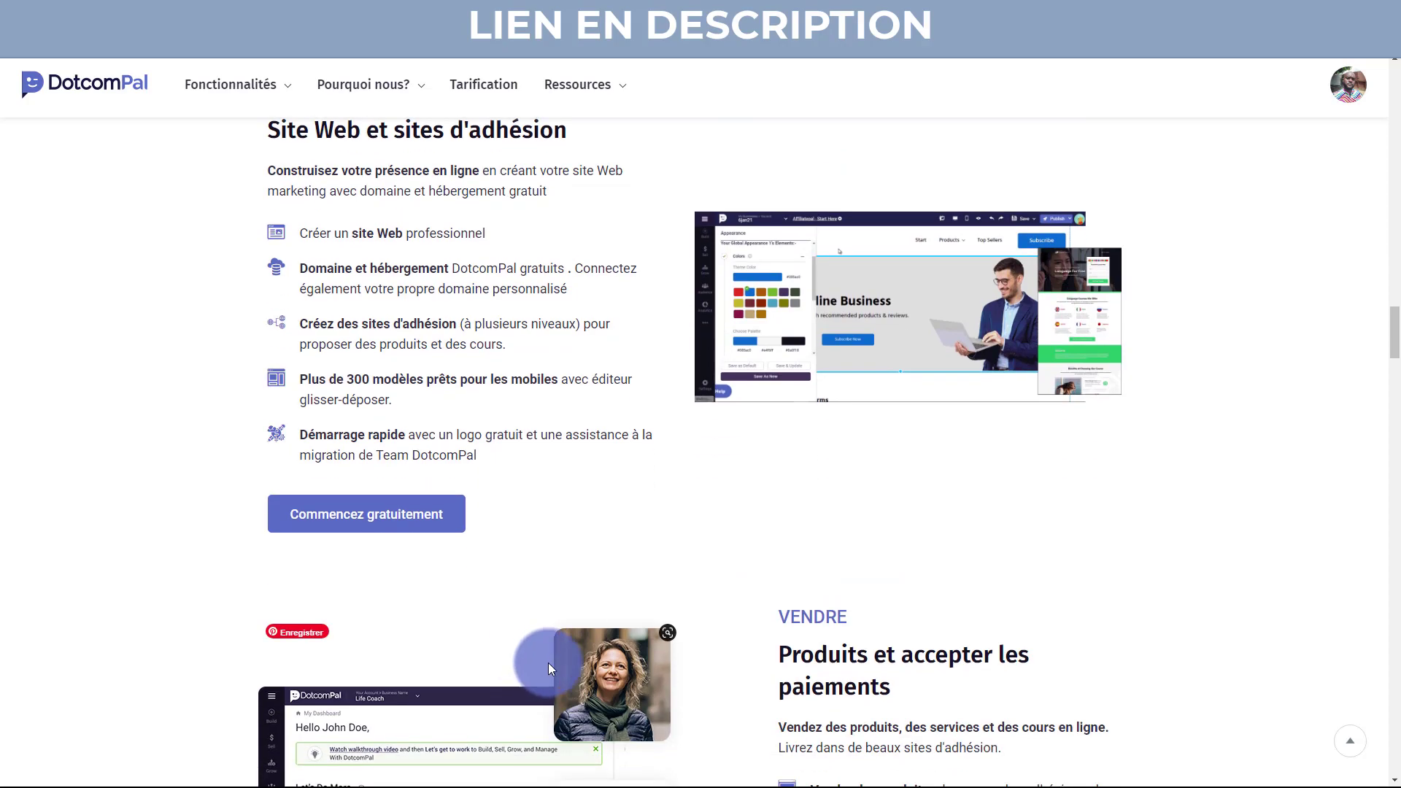
pyautogui.scroll(-4, 747, 484)
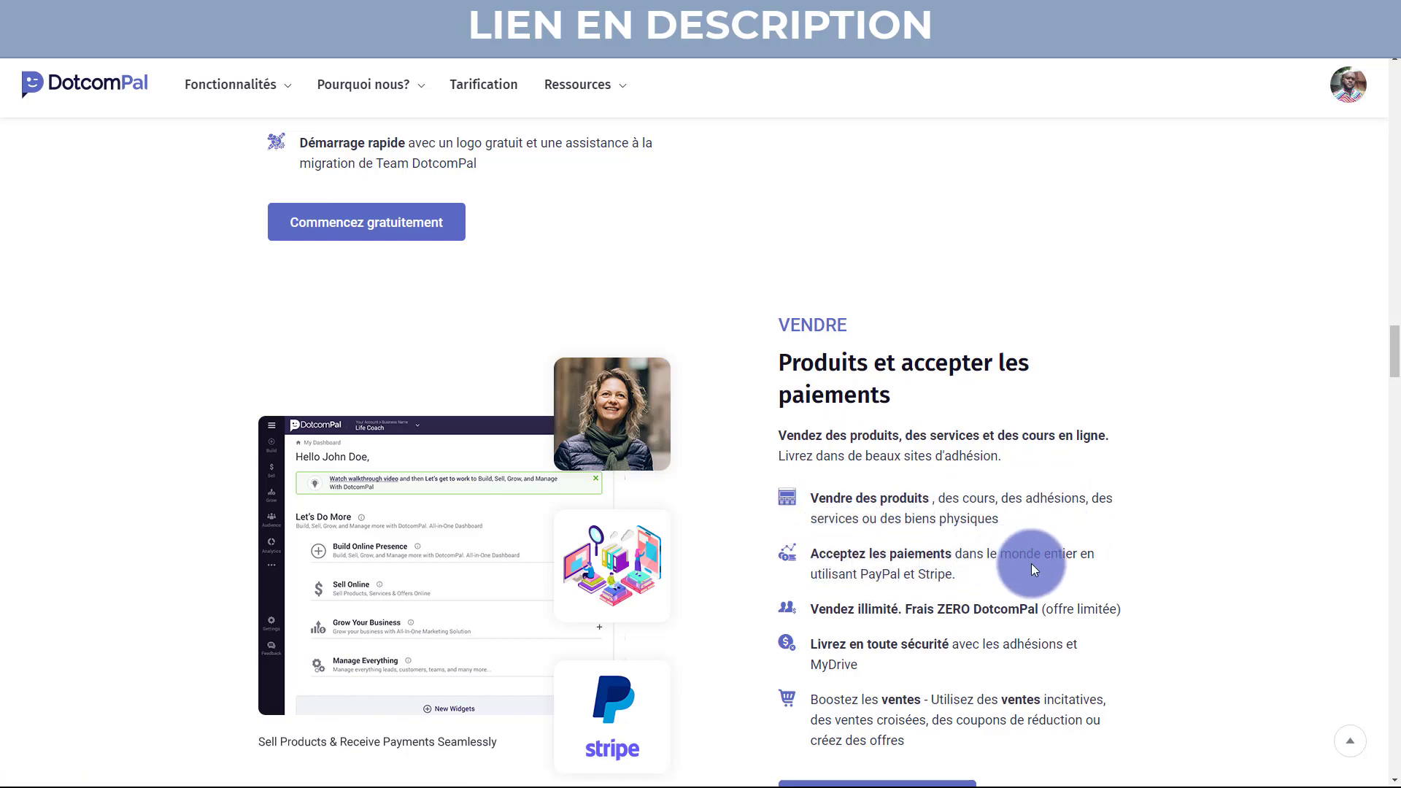
pyautogui.scroll(-2, 891, 577)
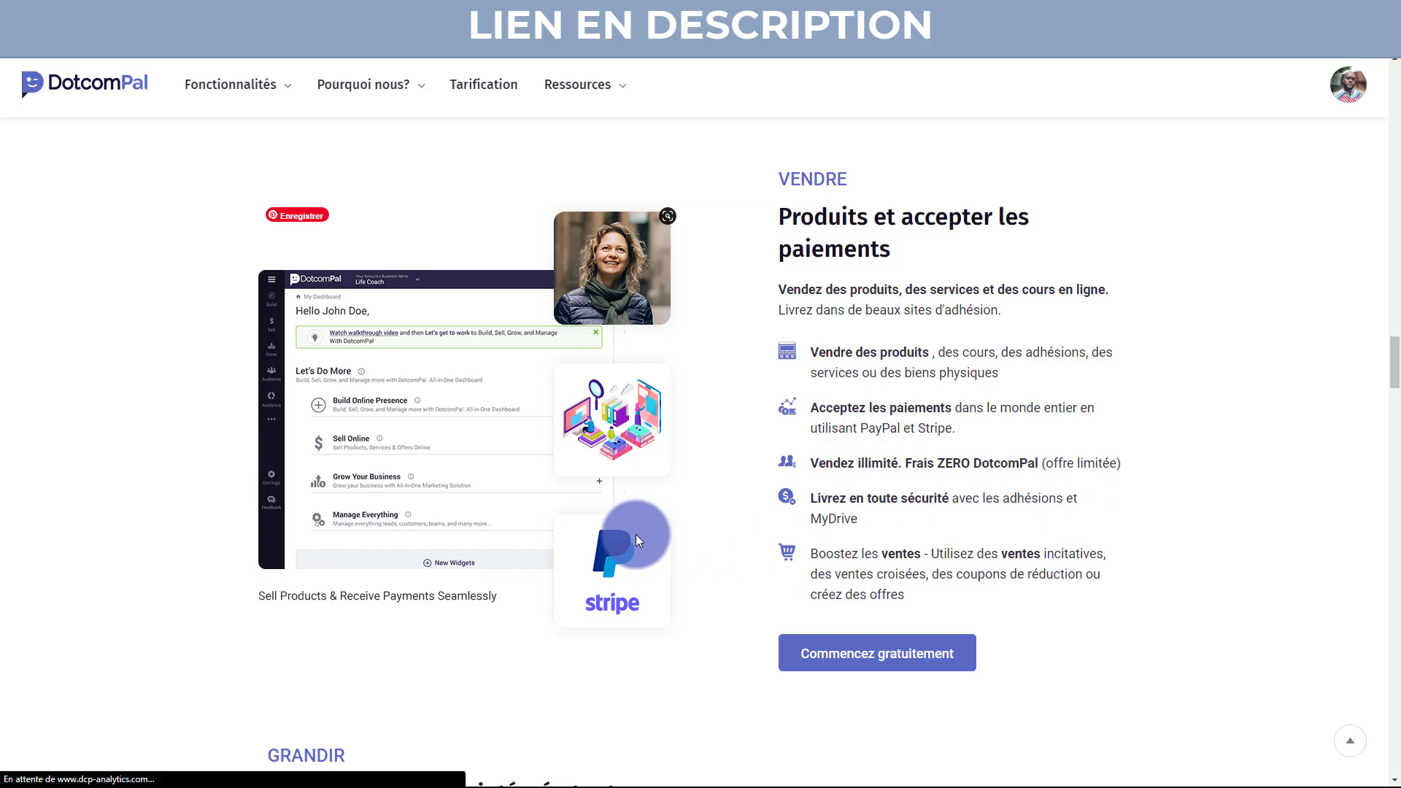
pyautogui.scroll(-6, 711, 556)
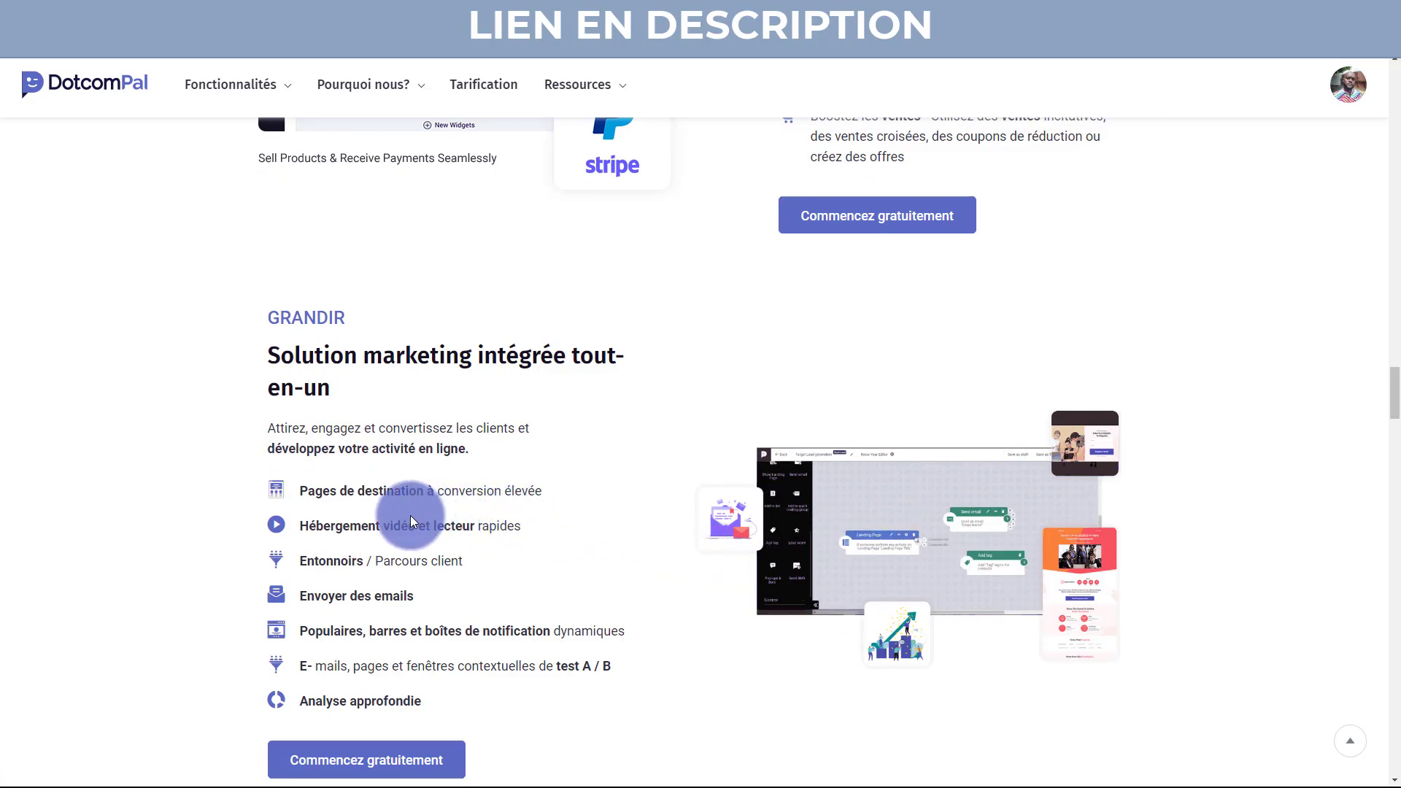
pyautogui.scroll(-5, 386, 602)
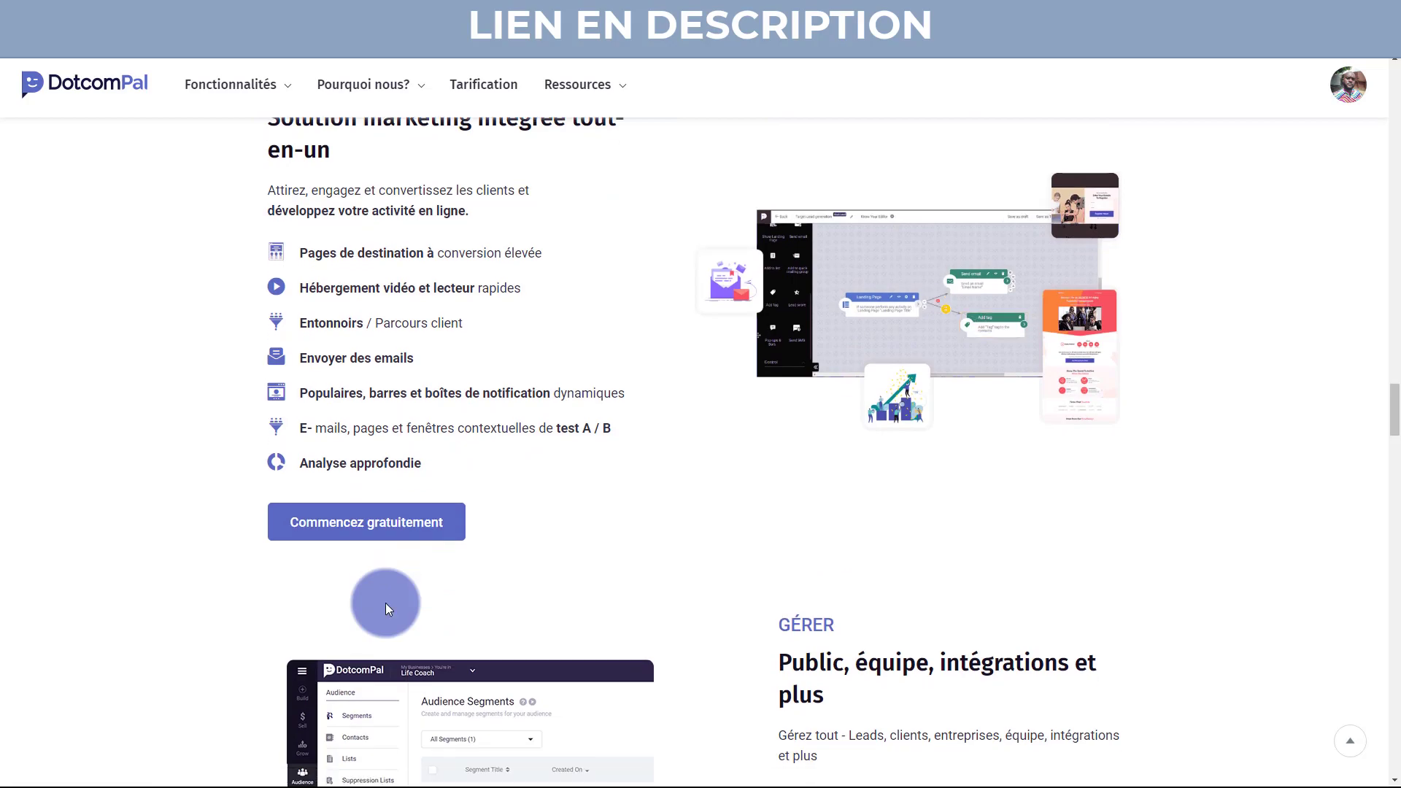
pyautogui.scroll(-1, 775, 440)
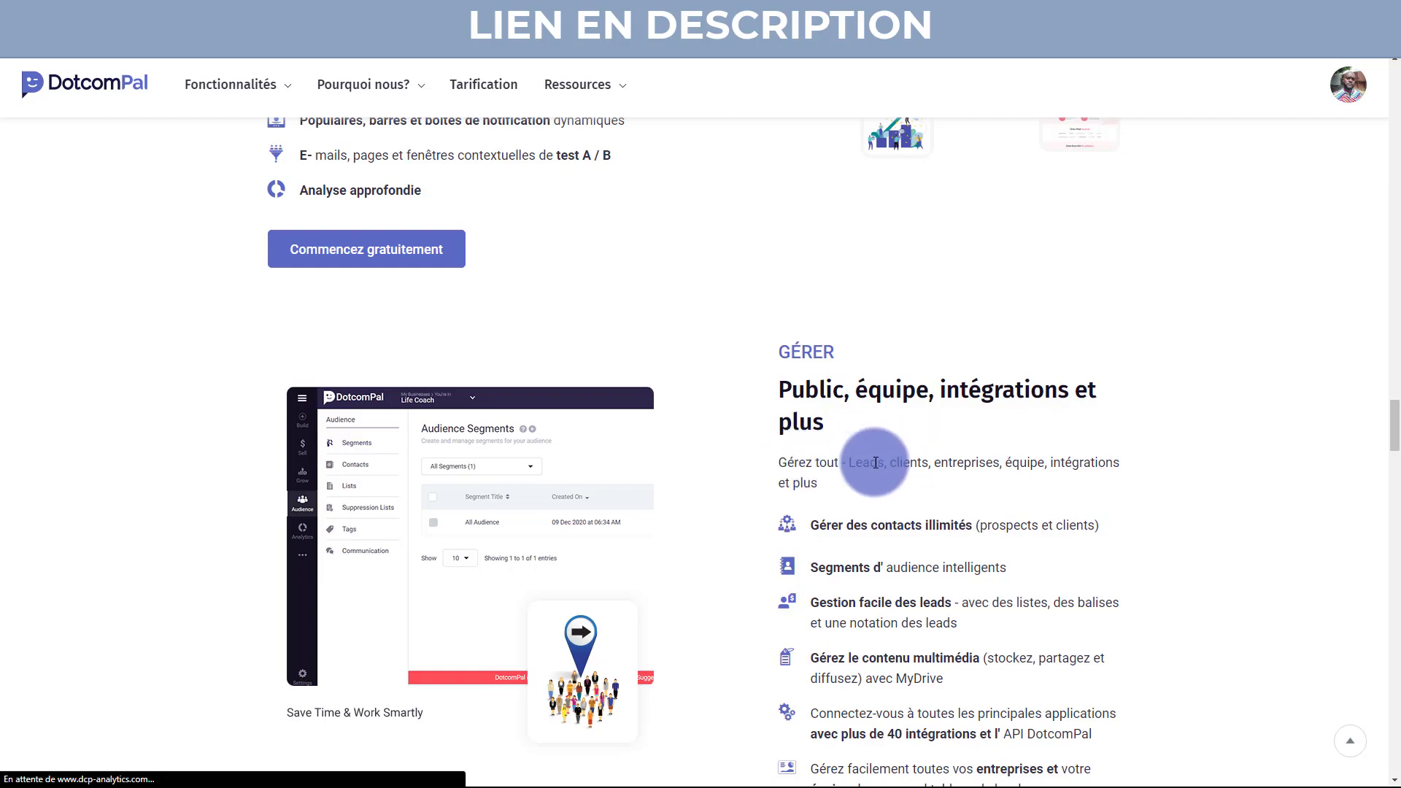
# Highlight the last GÉRER feature line and continue to the growth-strategy section.
pyautogui.scroll(-2, 890, 523)
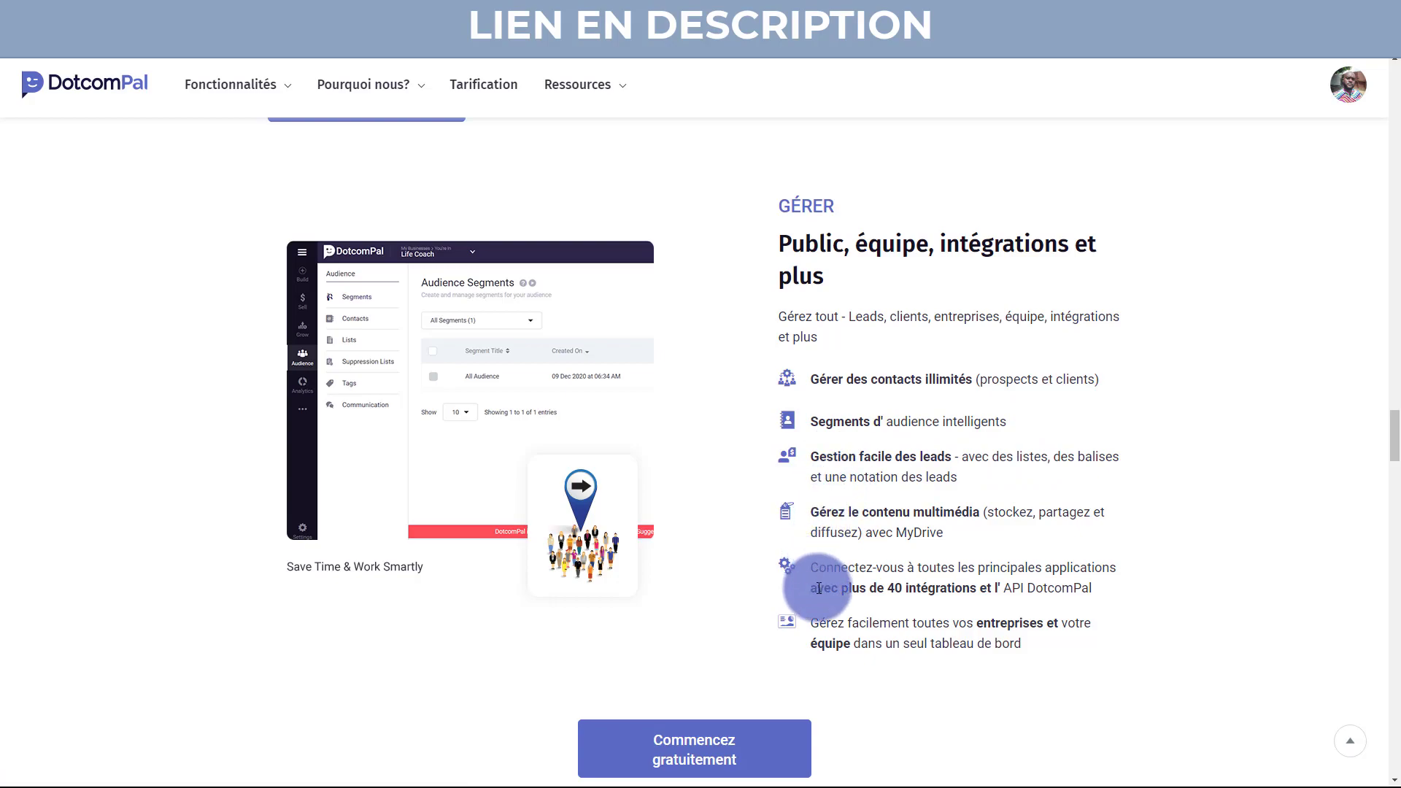
pyautogui.moveTo(825, 623); pyautogui.dragTo(1051, 625)
pyautogui.click(1035, 541)
pyautogui.scroll(-4, 1034, 541)
# Scroll to the growth stages and show the Plus de prospects stage details.
pyautogui.scroll(-3, 1035, 541)
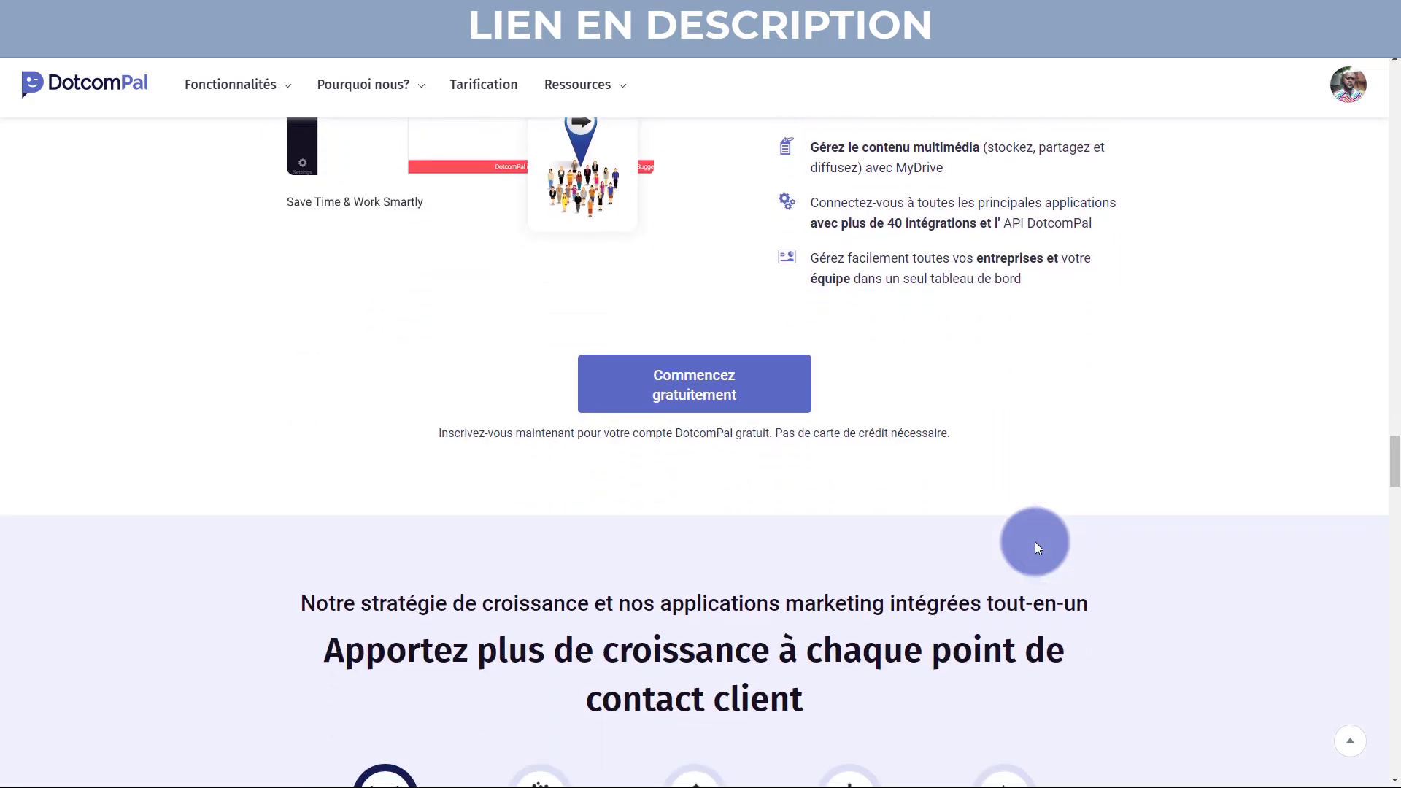
pyautogui.scroll(-2, 1036, 544)
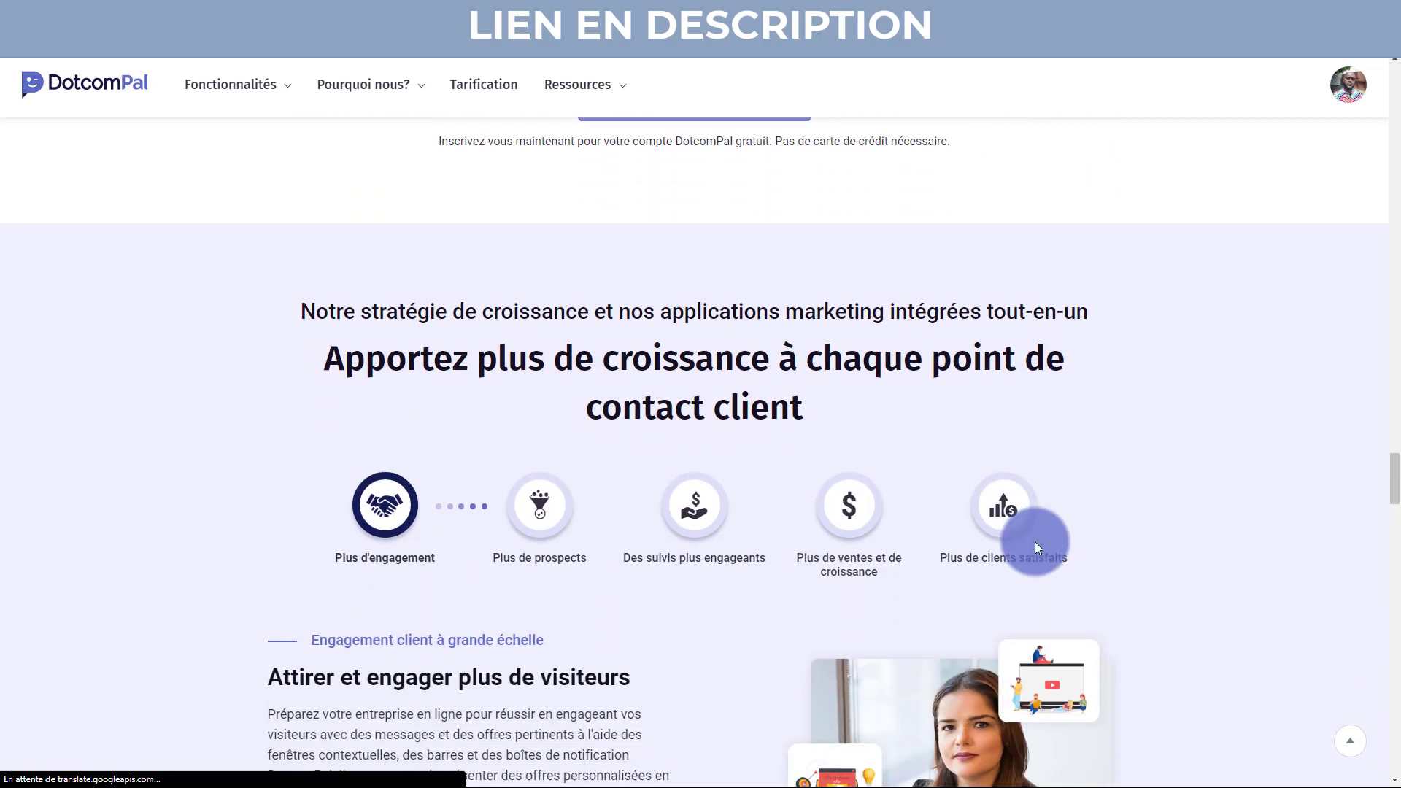
pyautogui.scroll(-1, 1035, 543)
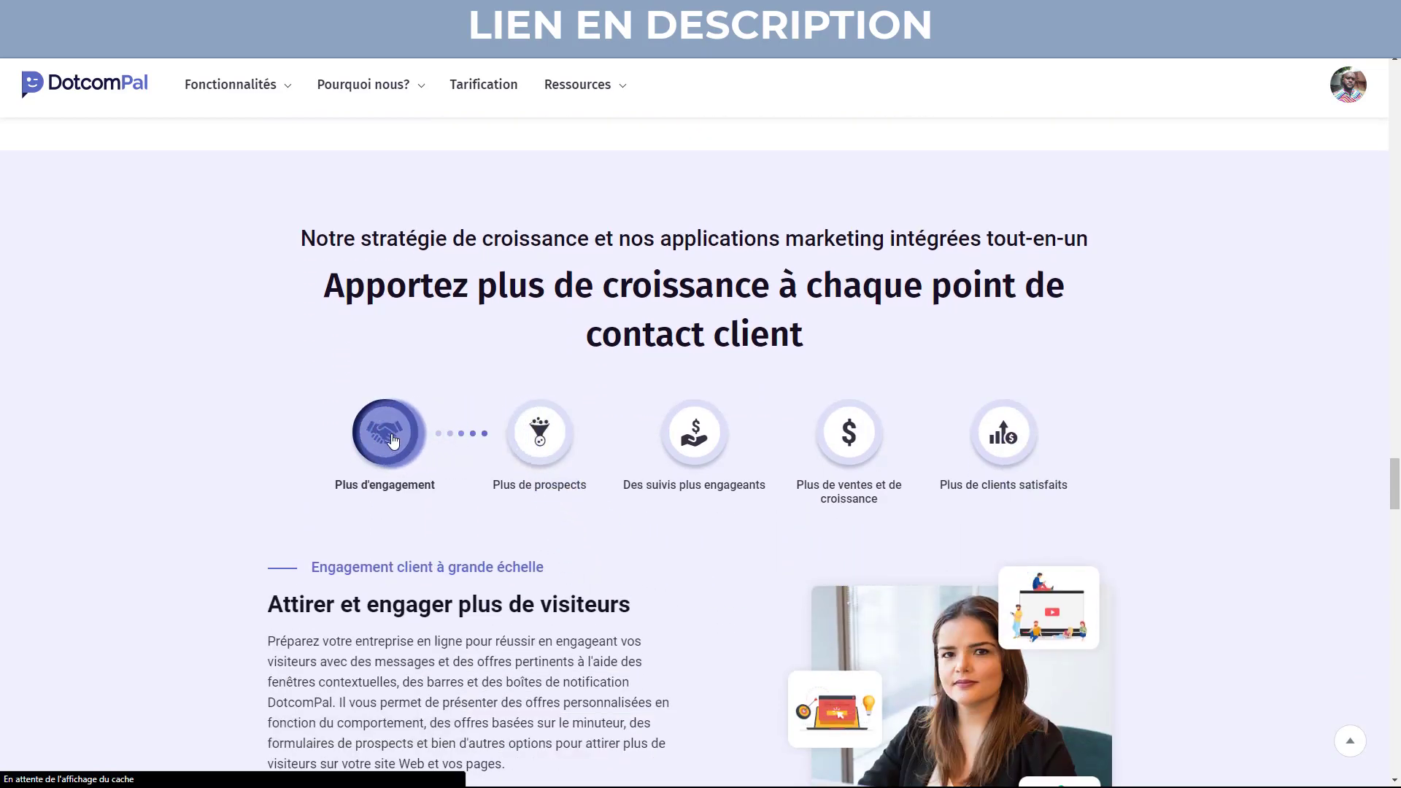
pyautogui.click(517, 432)
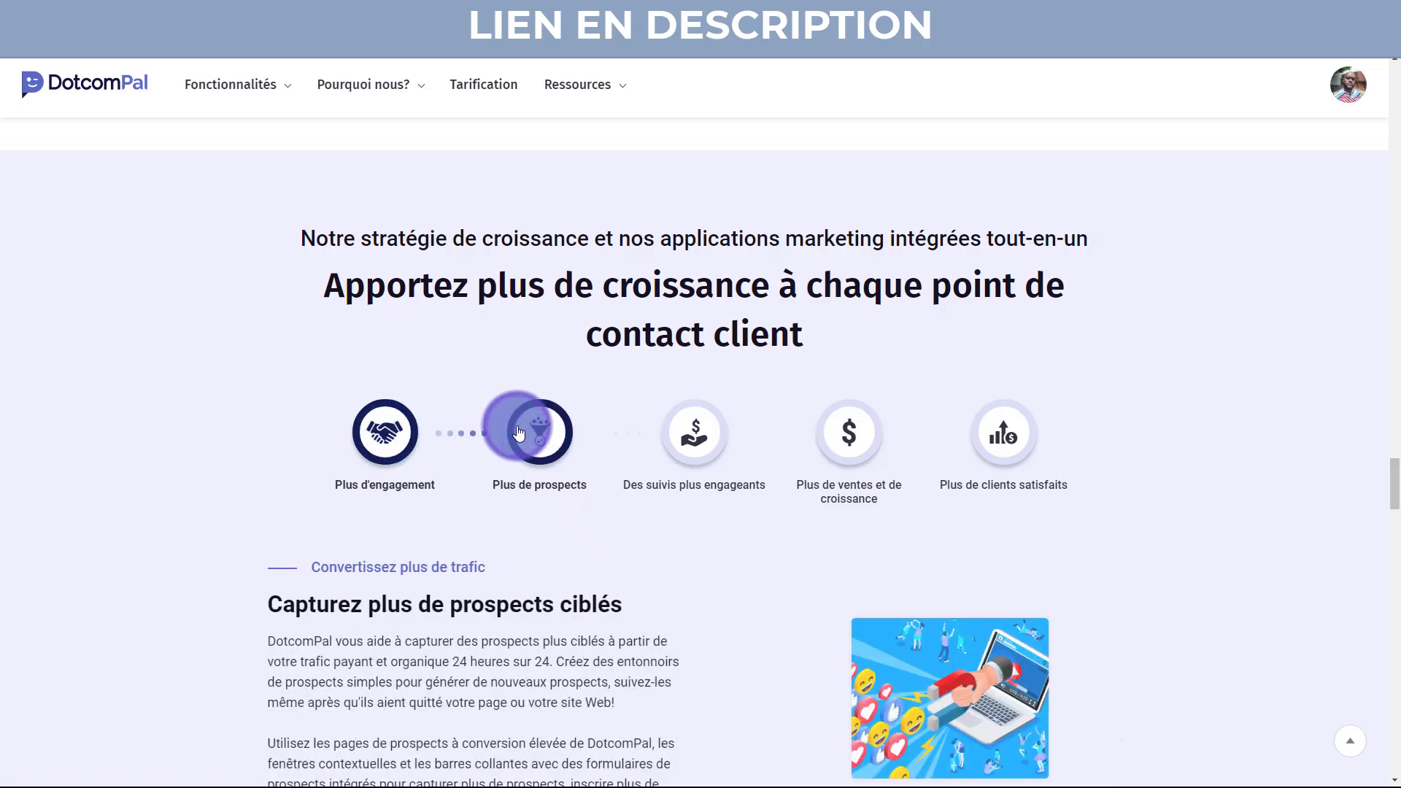
pyautogui.scroll(-1, 518, 432)
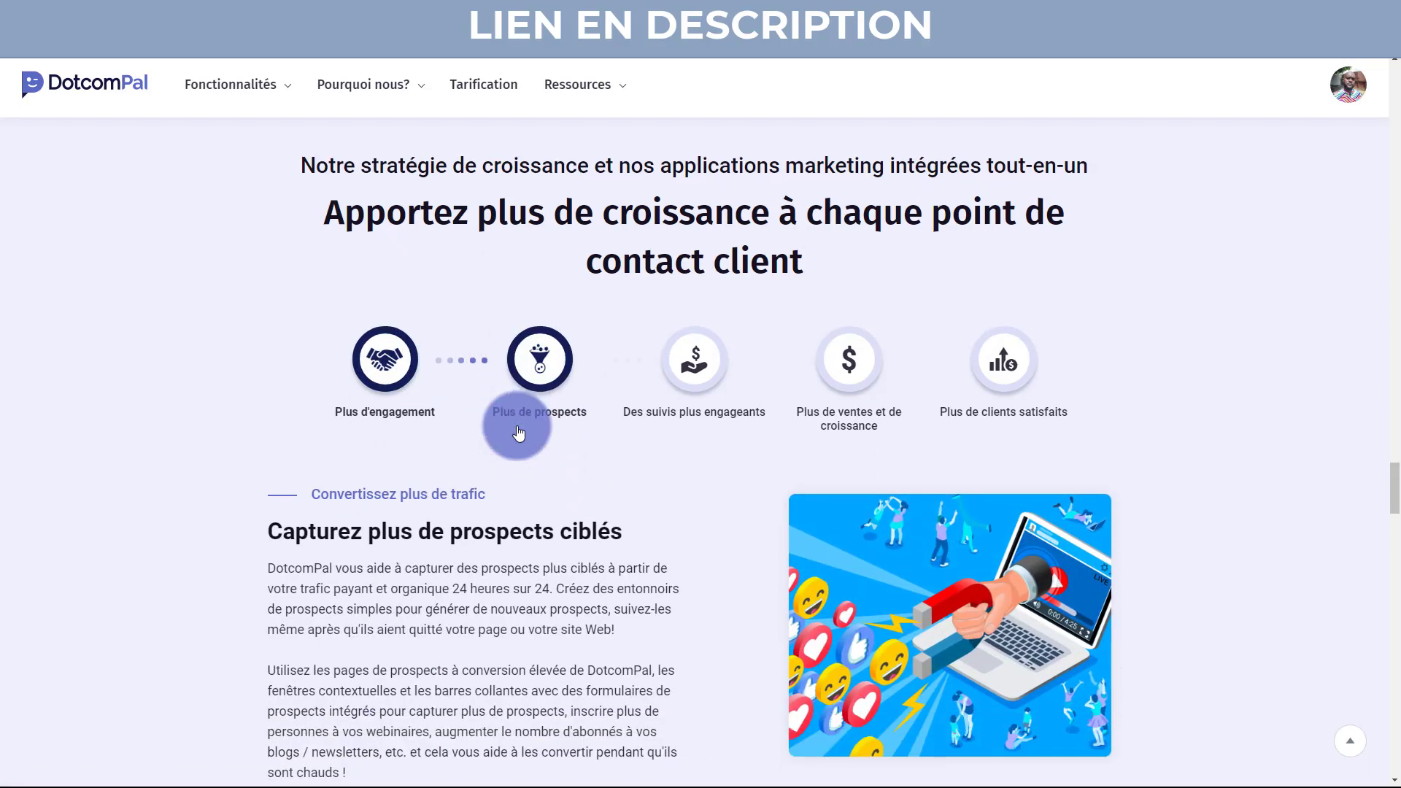
# View the Des suivis plus engageants, Plus de ventes et de croissance and Plus de clients satisfaits stages.
pyautogui.click(694, 359)
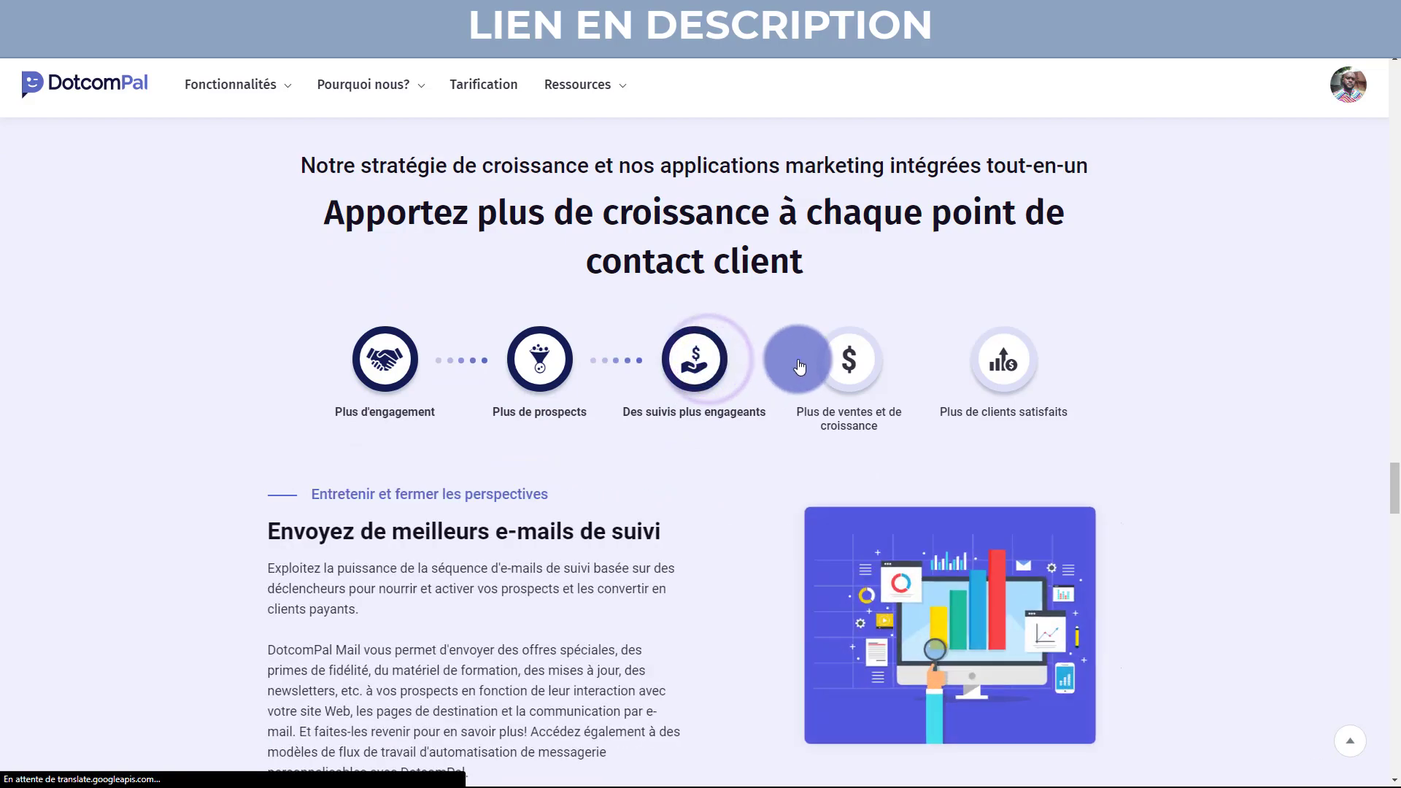
pyautogui.click(849, 358)
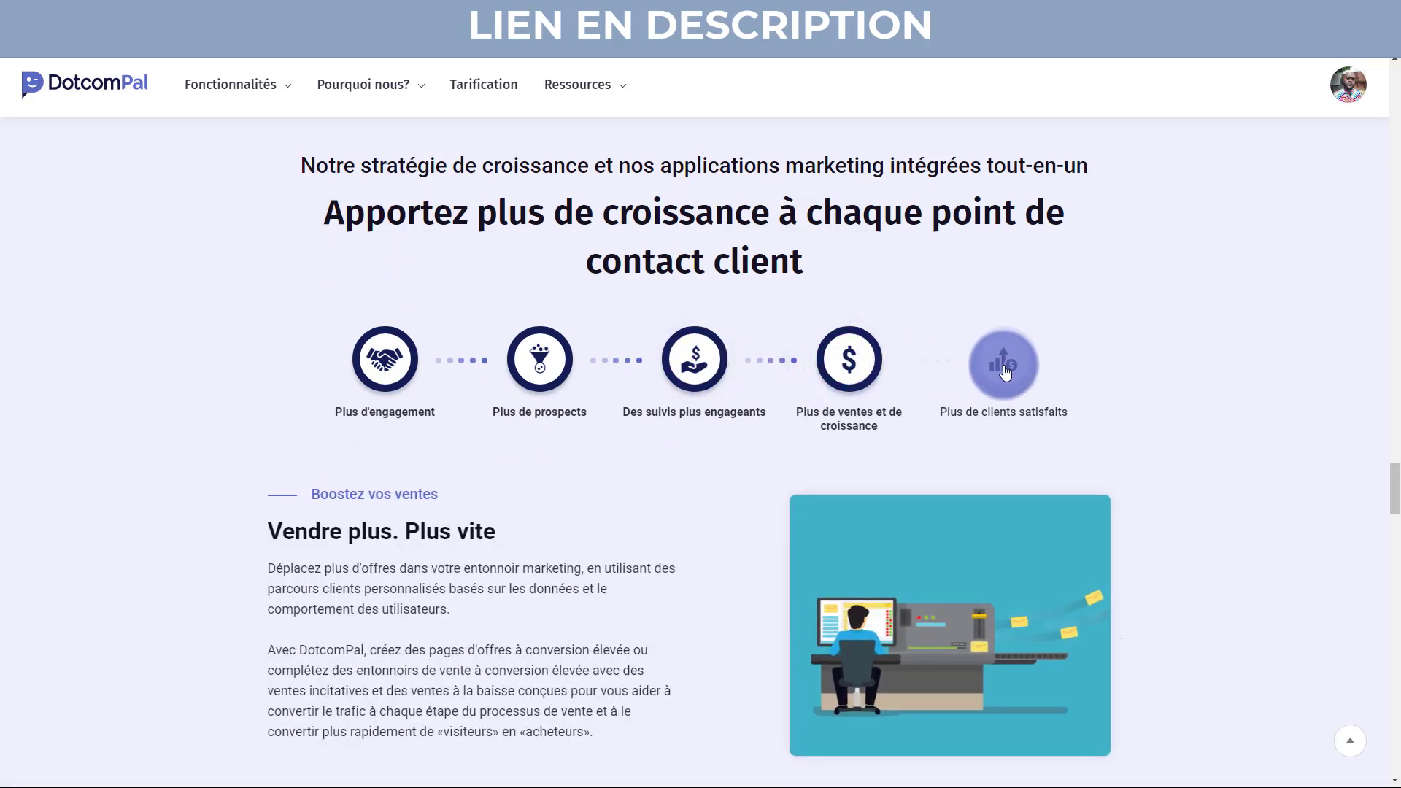
pyautogui.click(1005, 368)
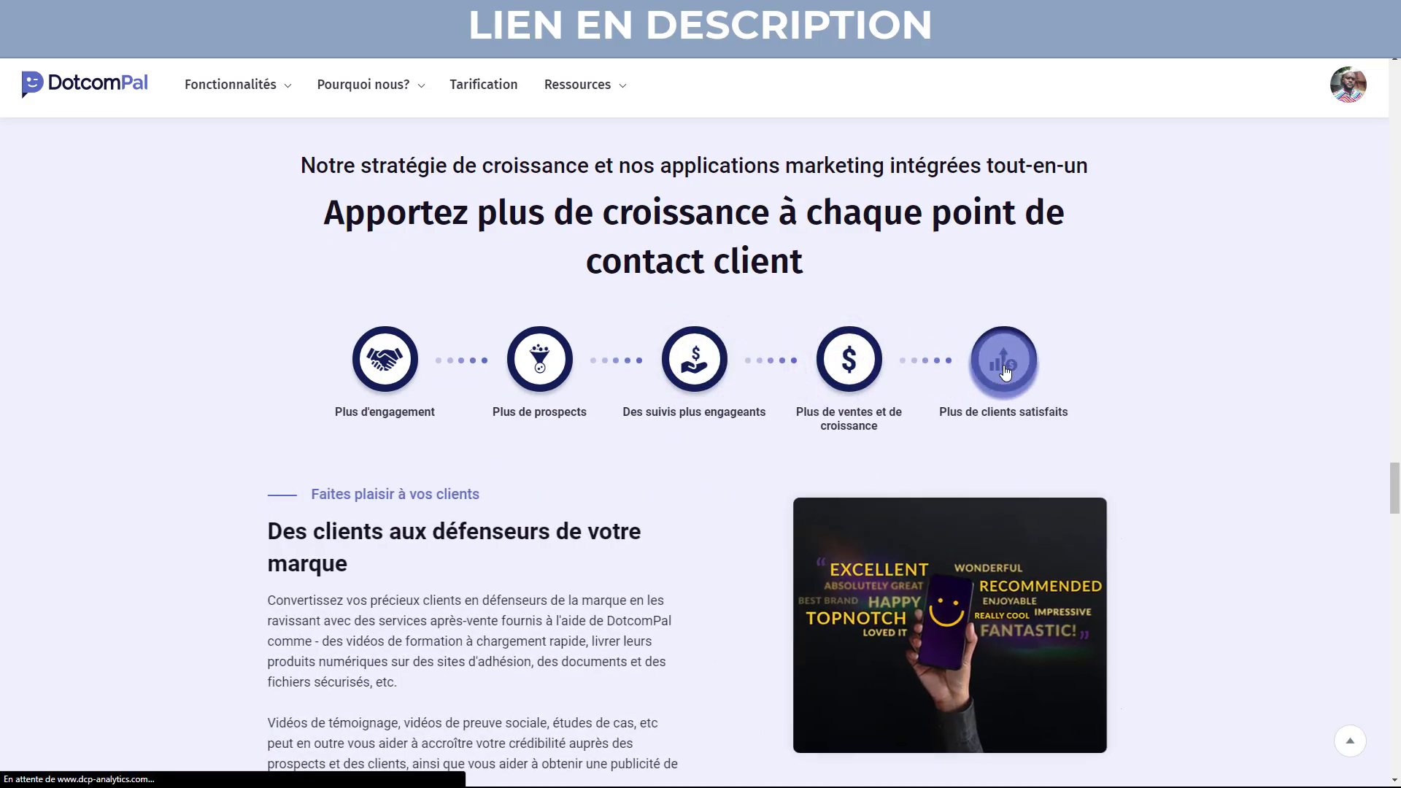
pyautogui.scroll(-8, 1039, 380)
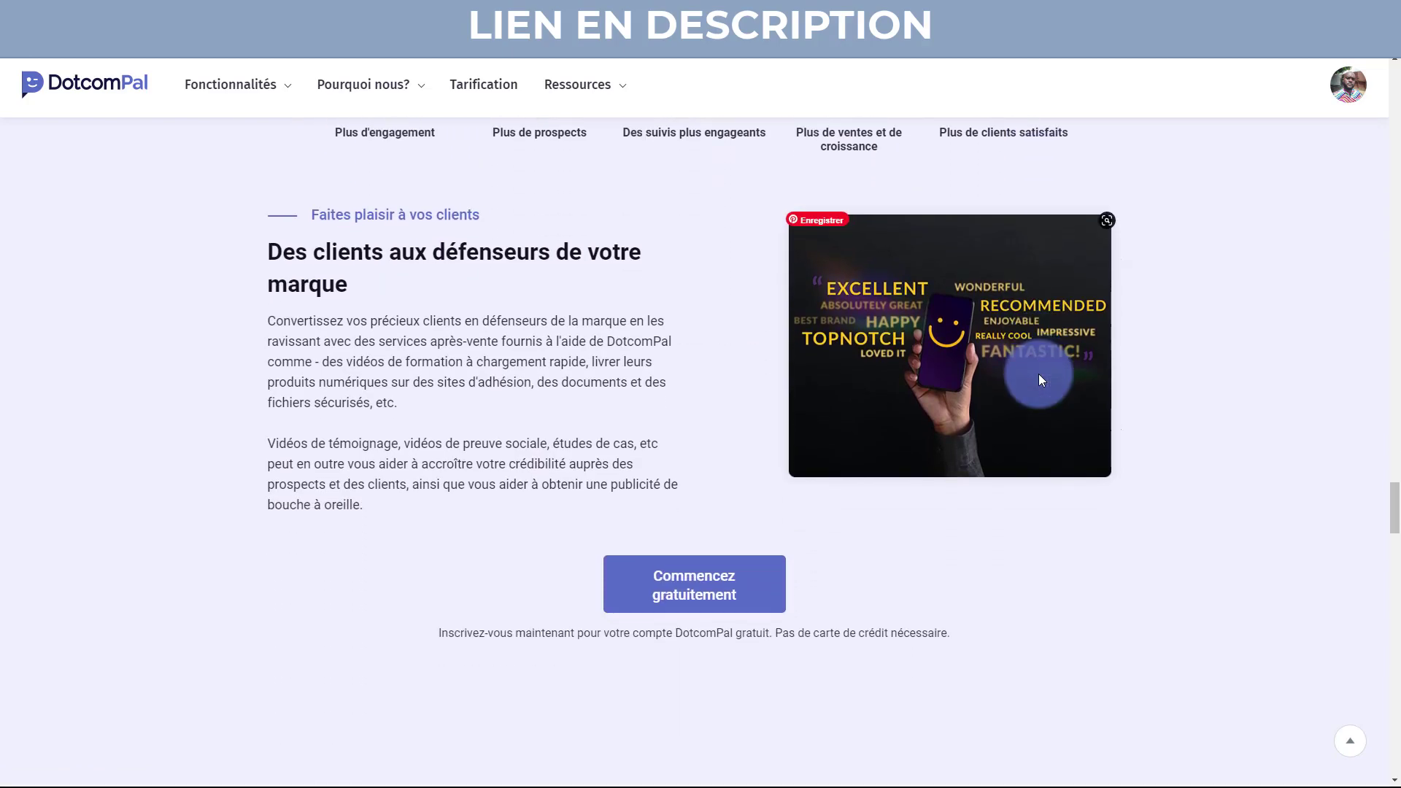
# Scroll past the award-winning support features to the Growth Hackers business-type panel.
pyautogui.scroll(-4, 1040, 376)
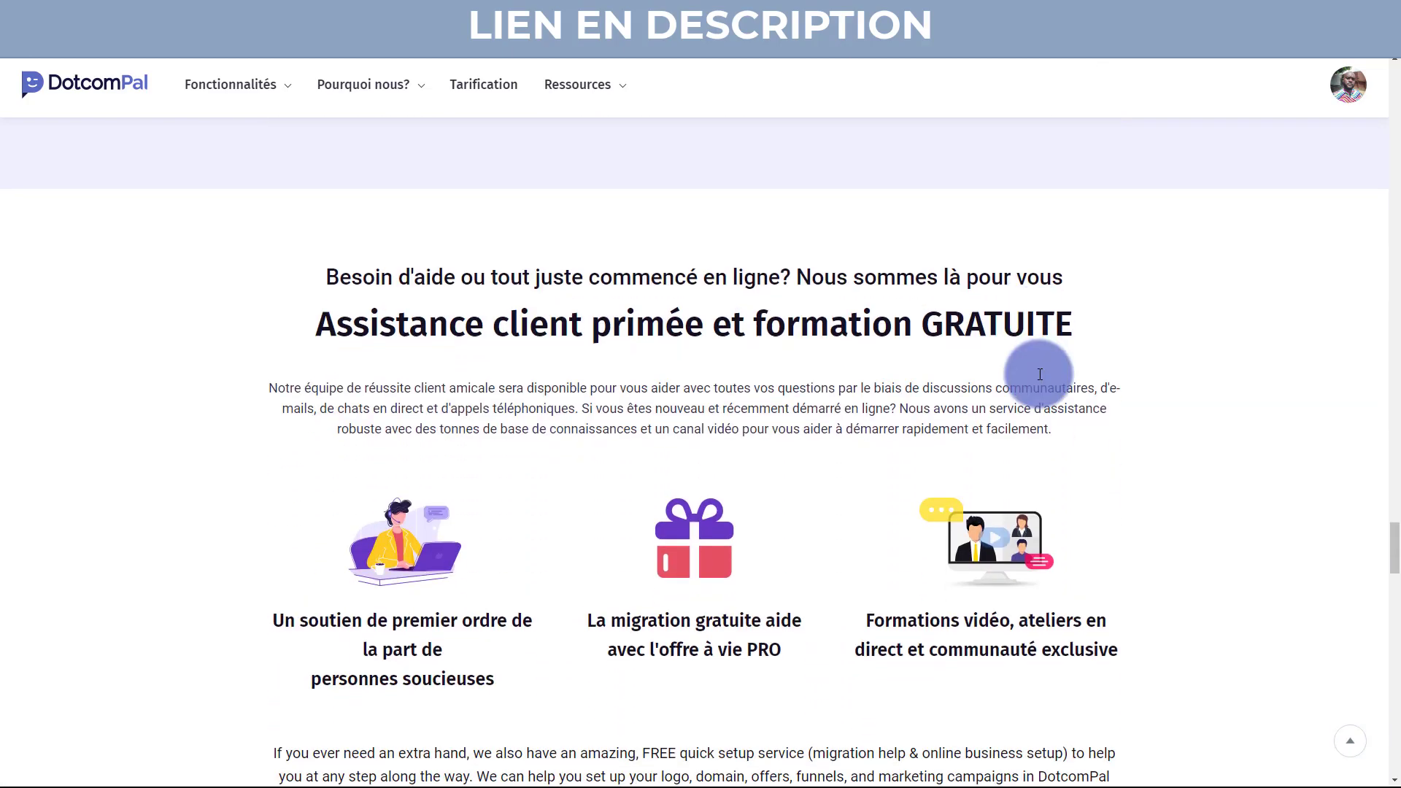
pyautogui.scroll(-1, 1039, 376)
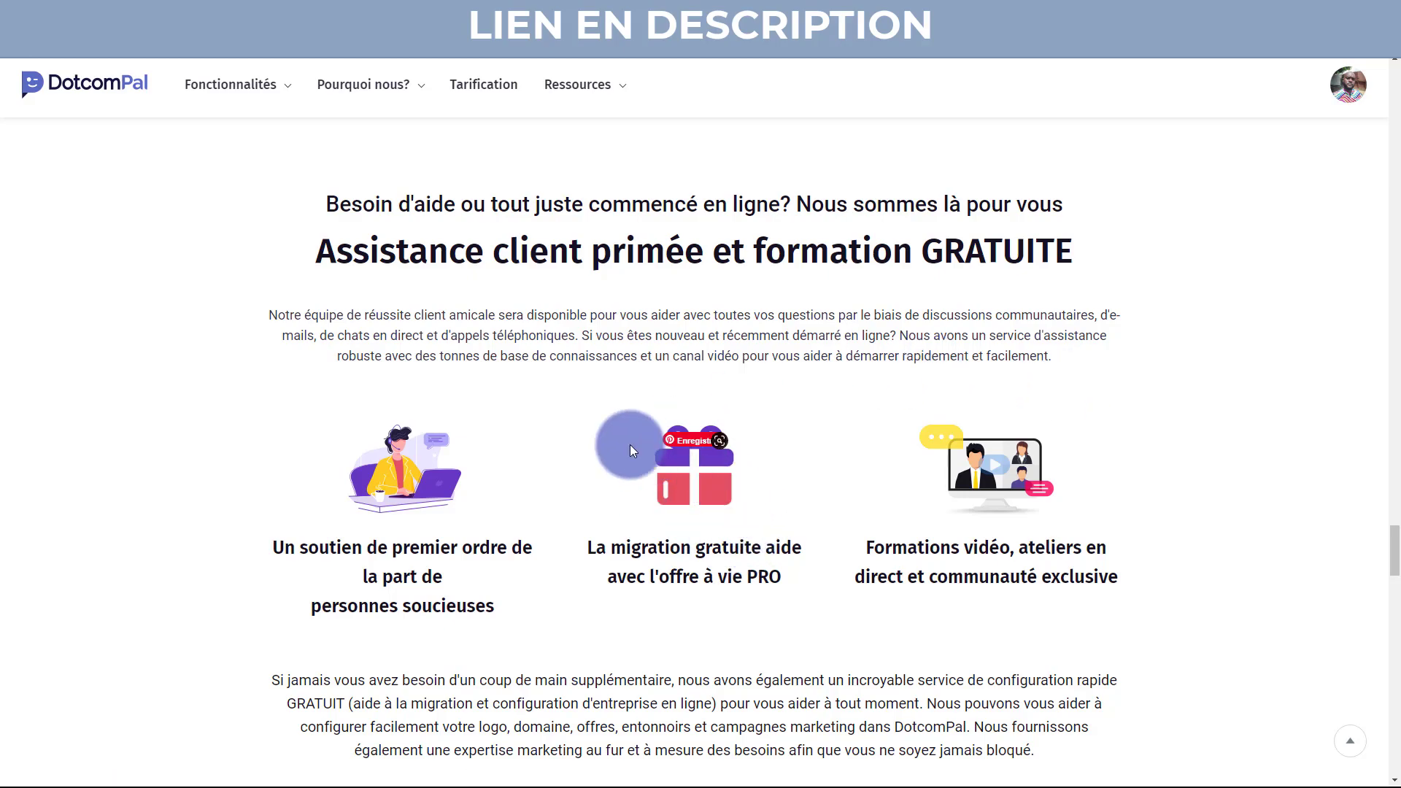
pyautogui.scroll(-8, 307, 539)
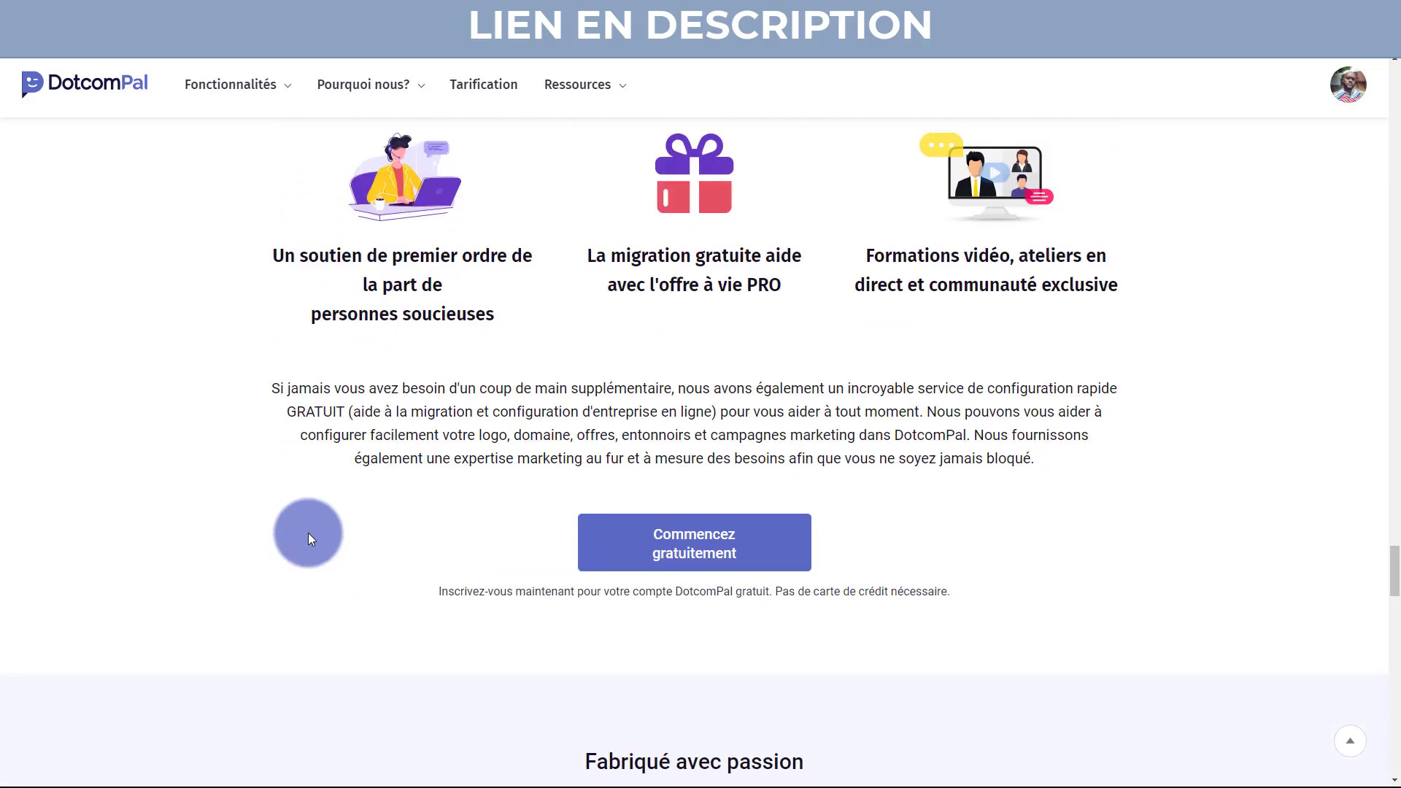
pyautogui.scroll(-2, 307, 538)
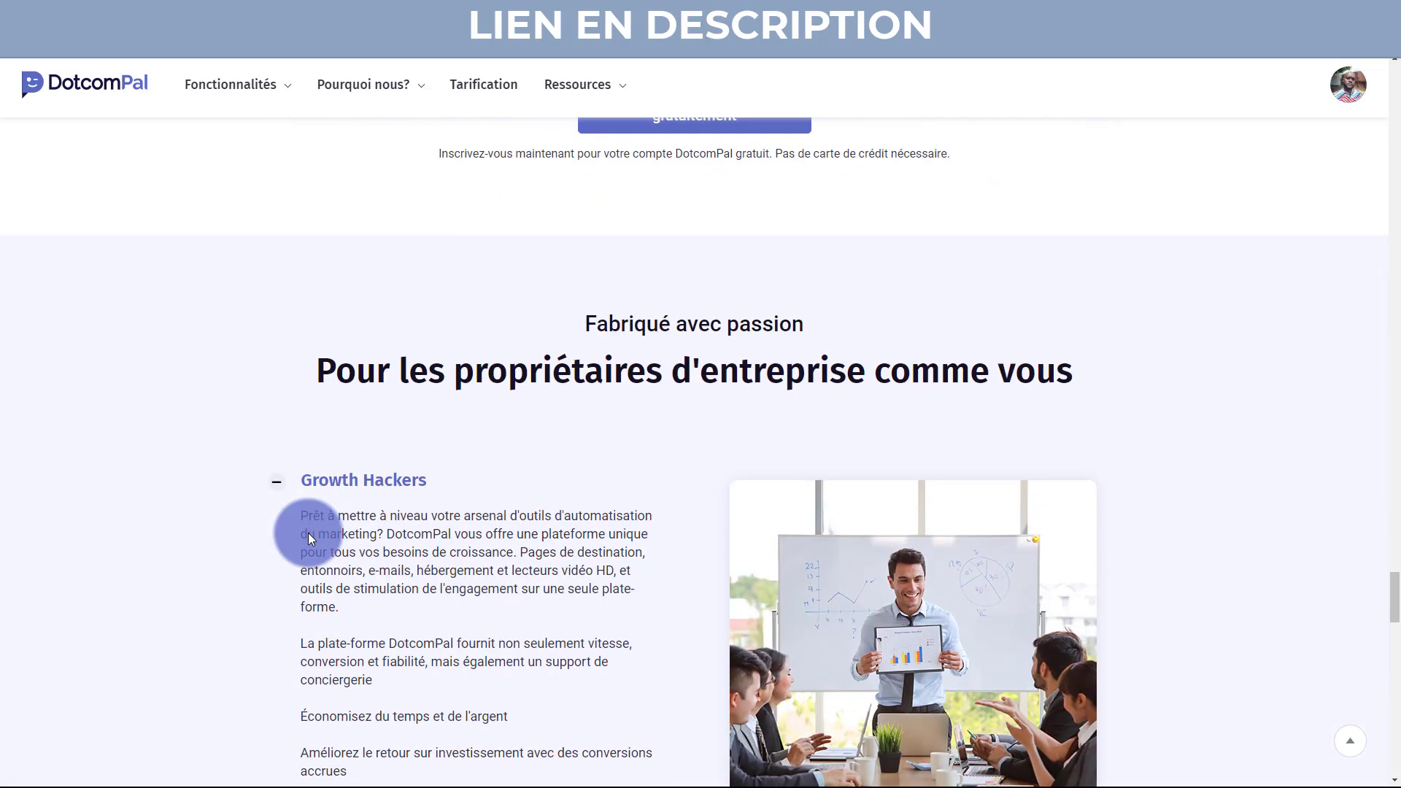
# Expand the Agences et pigistes, Coachs, Petites entreprises, Marketing affilié and Commerce électronique panels.
pyautogui.scroll(-2, 314, 528)
pyautogui.scroll(-2, 317, 528)
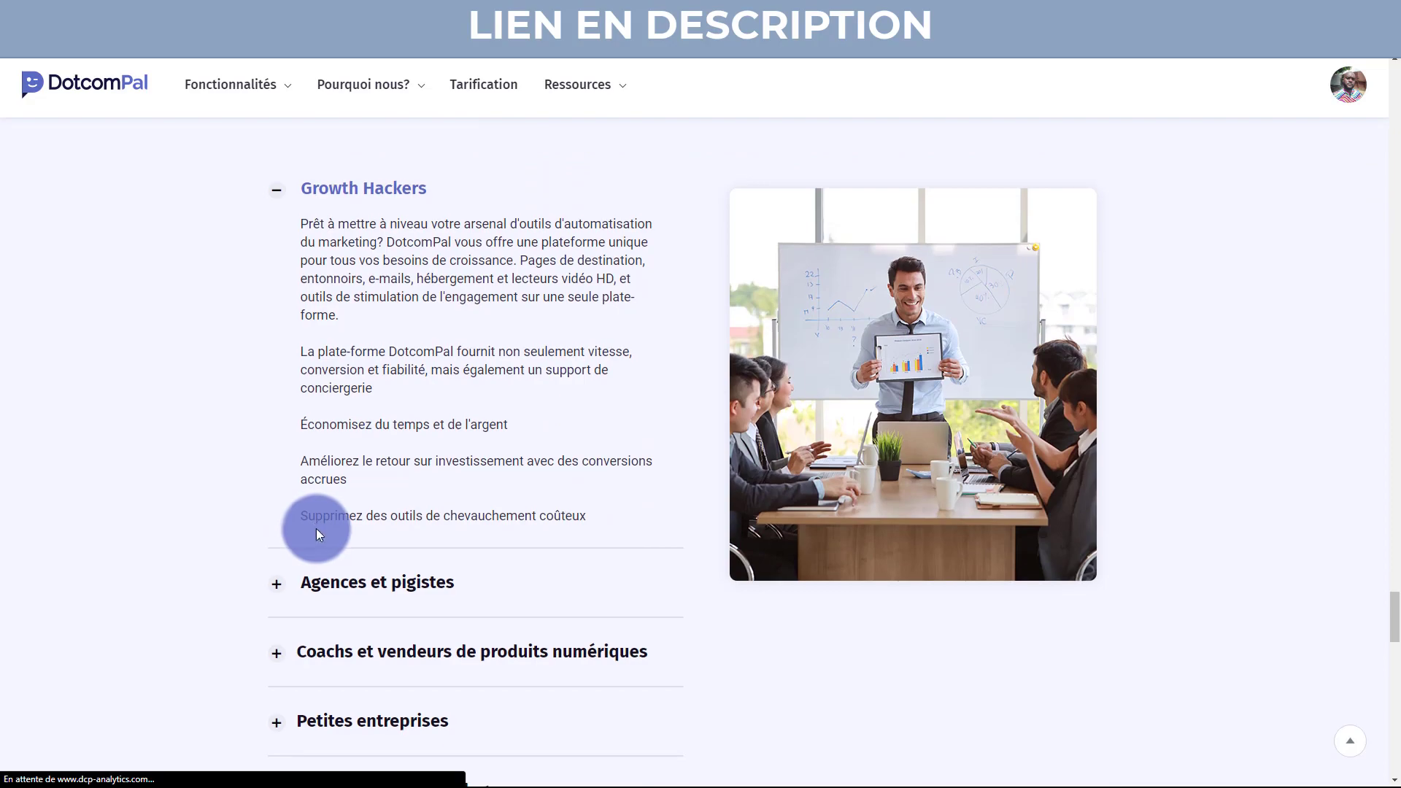
pyautogui.click(355, 581)
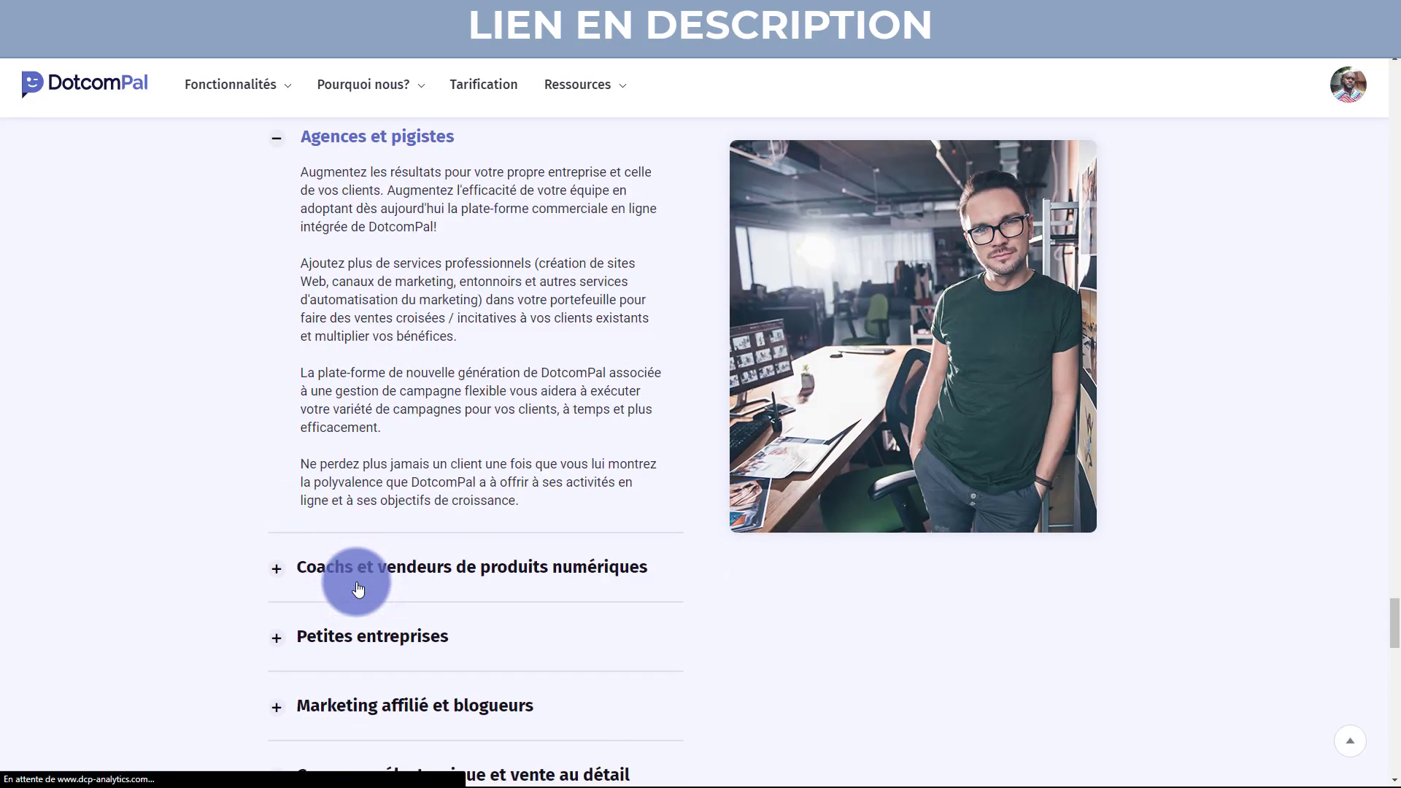
pyautogui.click(411, 571)
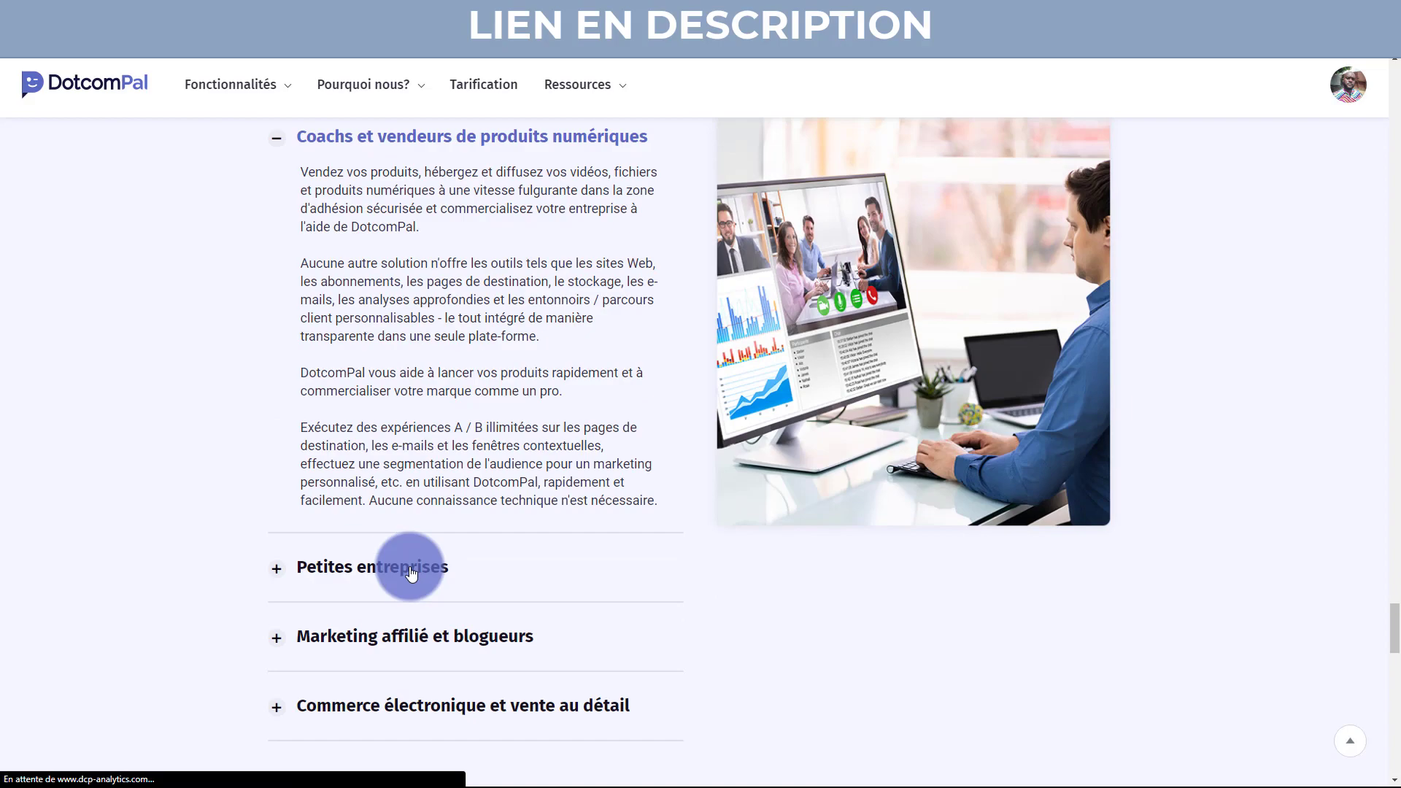
pyautogui.click(411, 572)
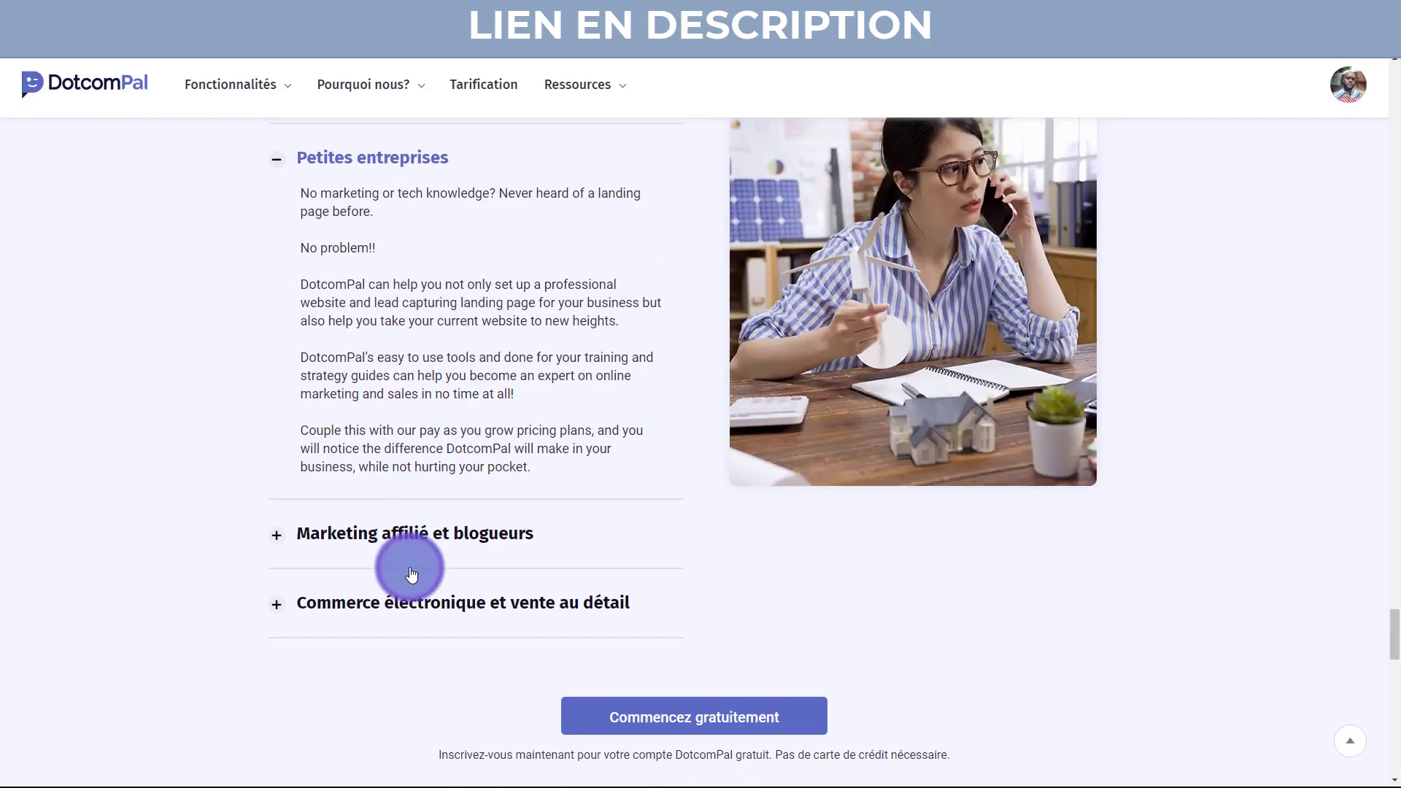
pyautogui.click(435, 578)
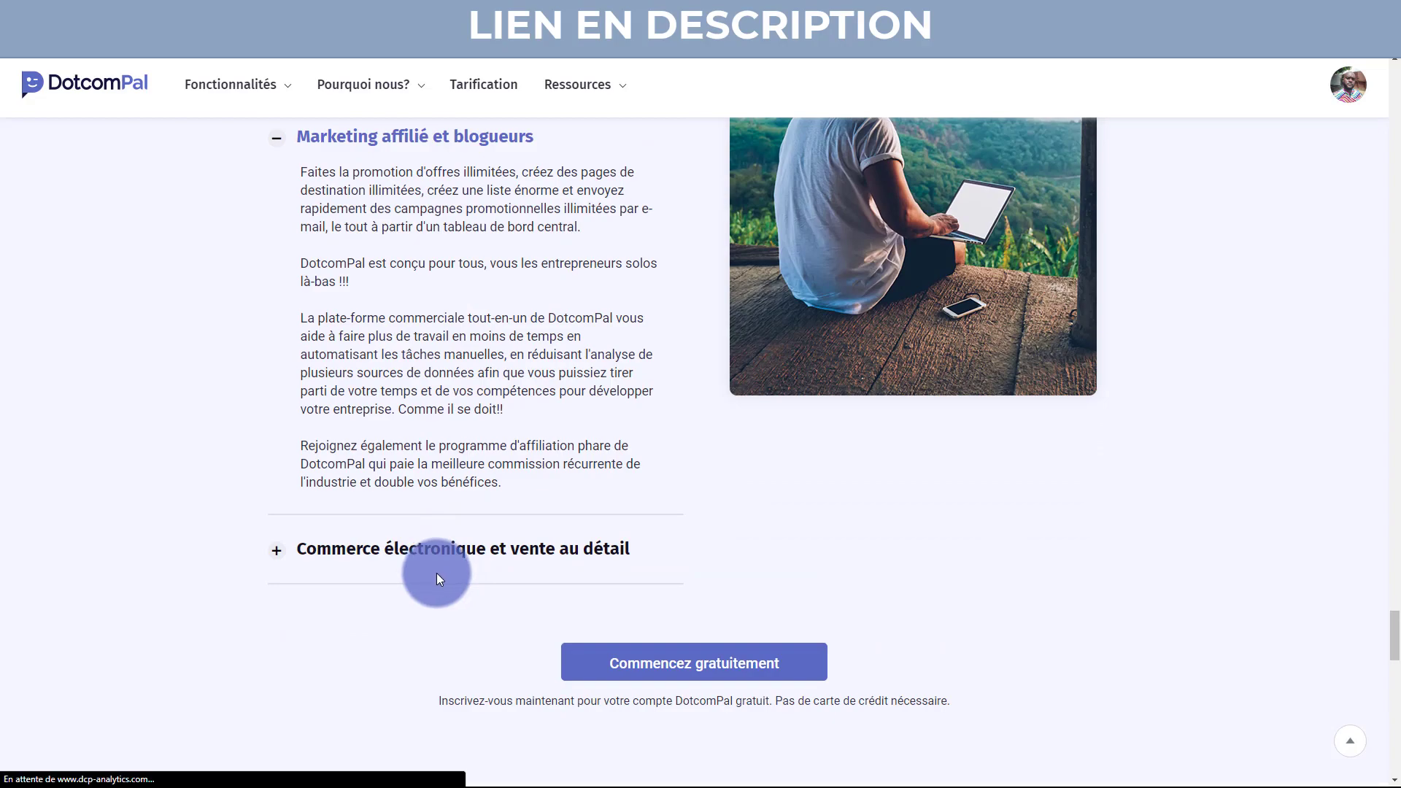
pyautogui.click(442, 547)
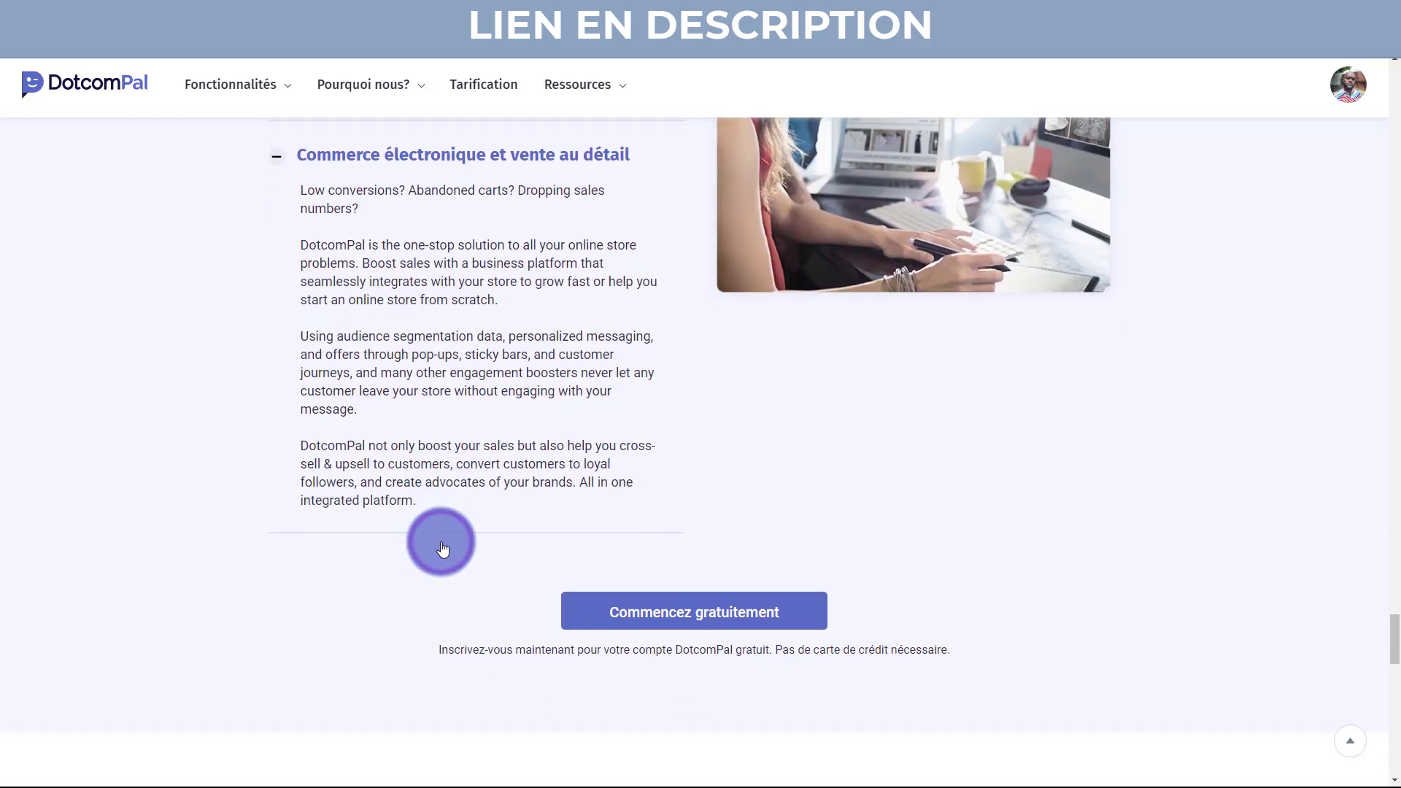
# Scroll through the testimonials to the footer, then back up to the top hero.
pyautogui.scroll(-7, 446, 551)
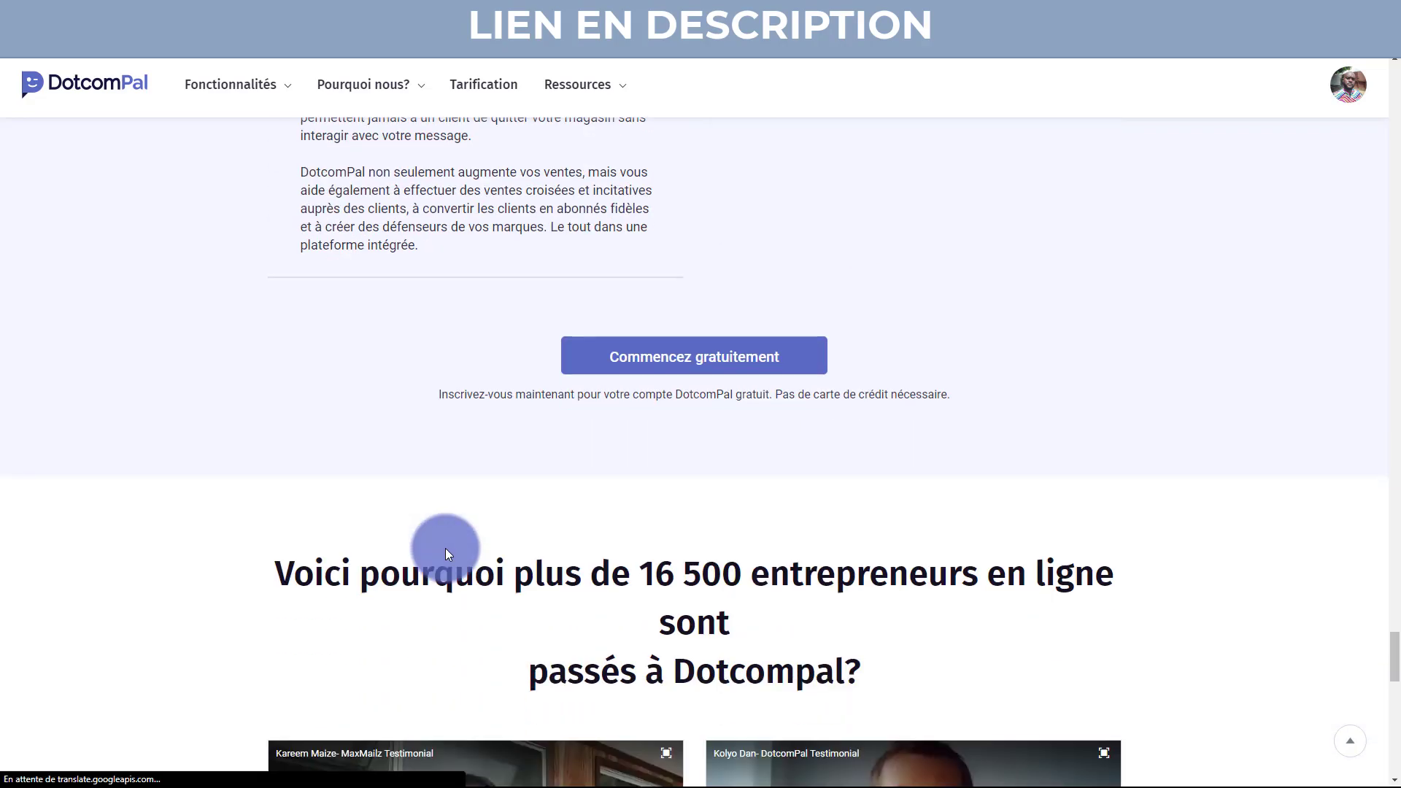
pyautogui.scroll(-3, 34, 549)
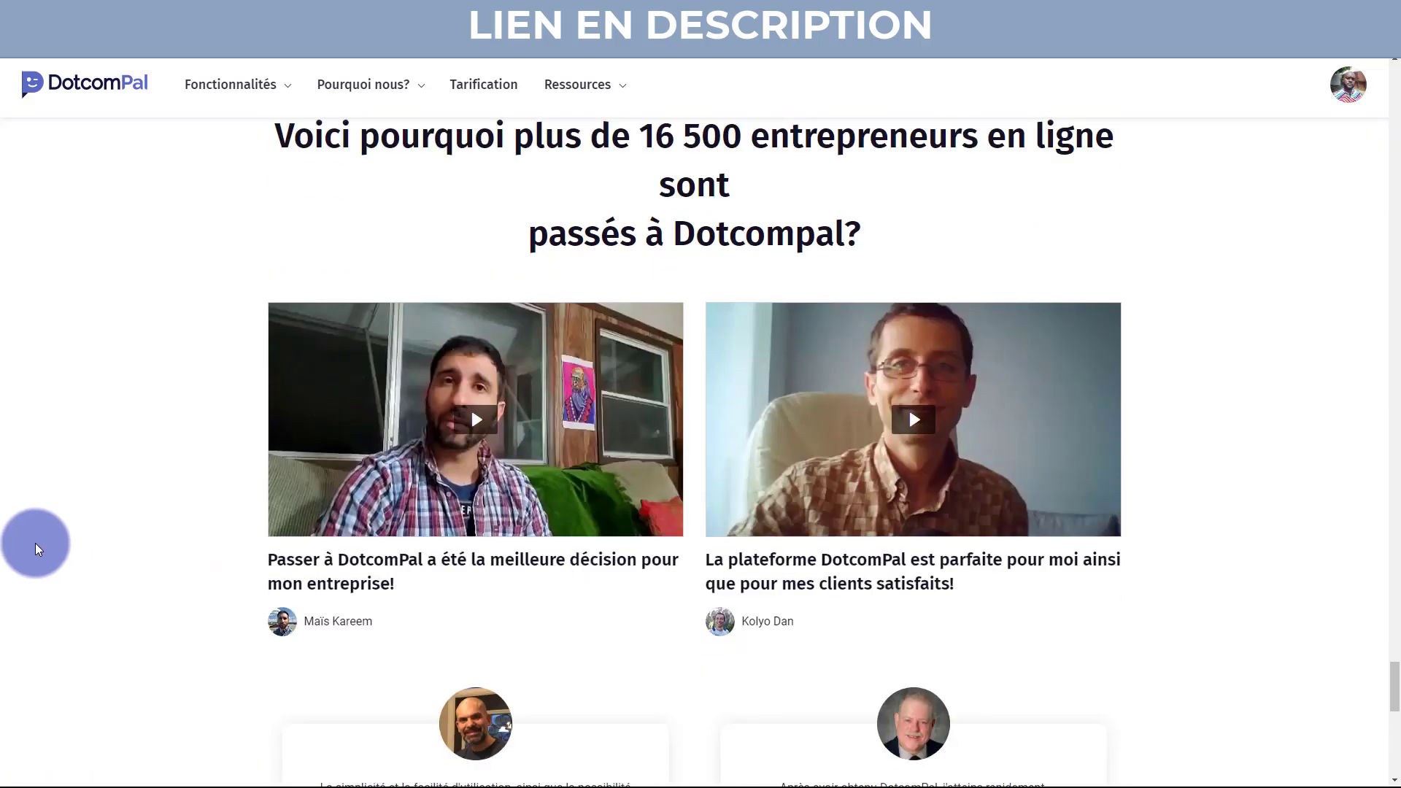
pyautogui.scroll(-10, 37, 548)
pyautogui.scroll(-2, 36, 543)
pyautogui.scroll(1, 37, 543)
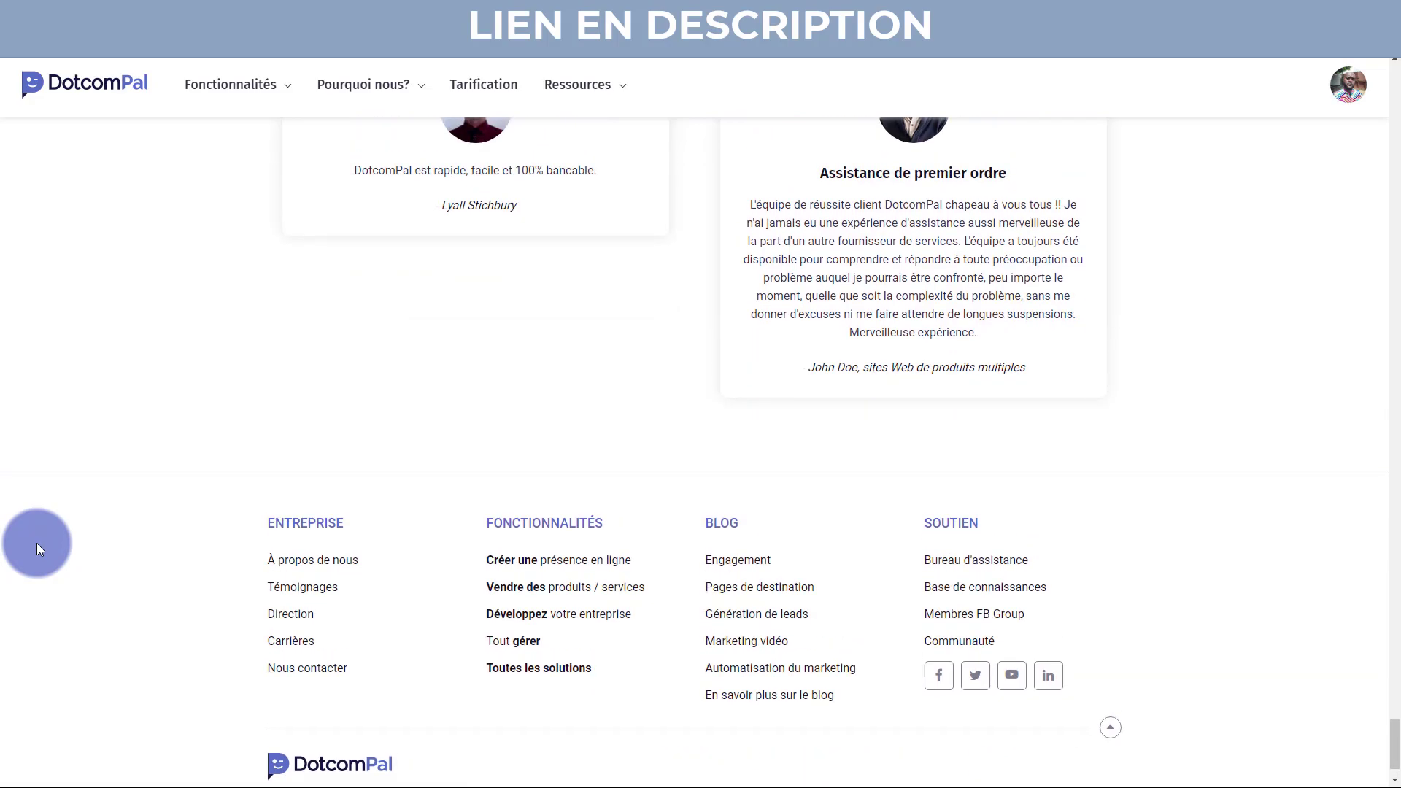
pyautogui.scroll(4, 37, 543)
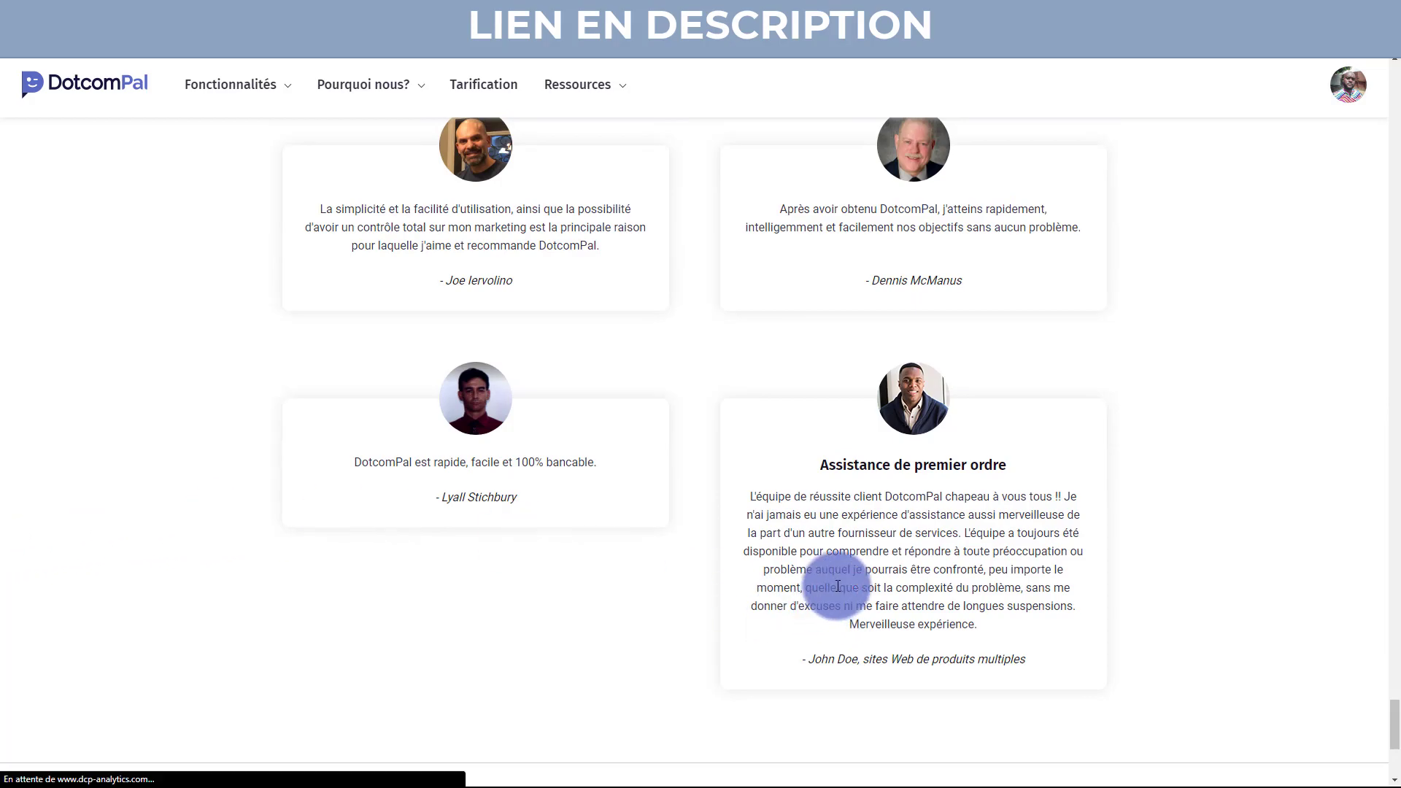
pyautogui.moveTo(1392, 726); pyautogui.dragTo(1390, 87)
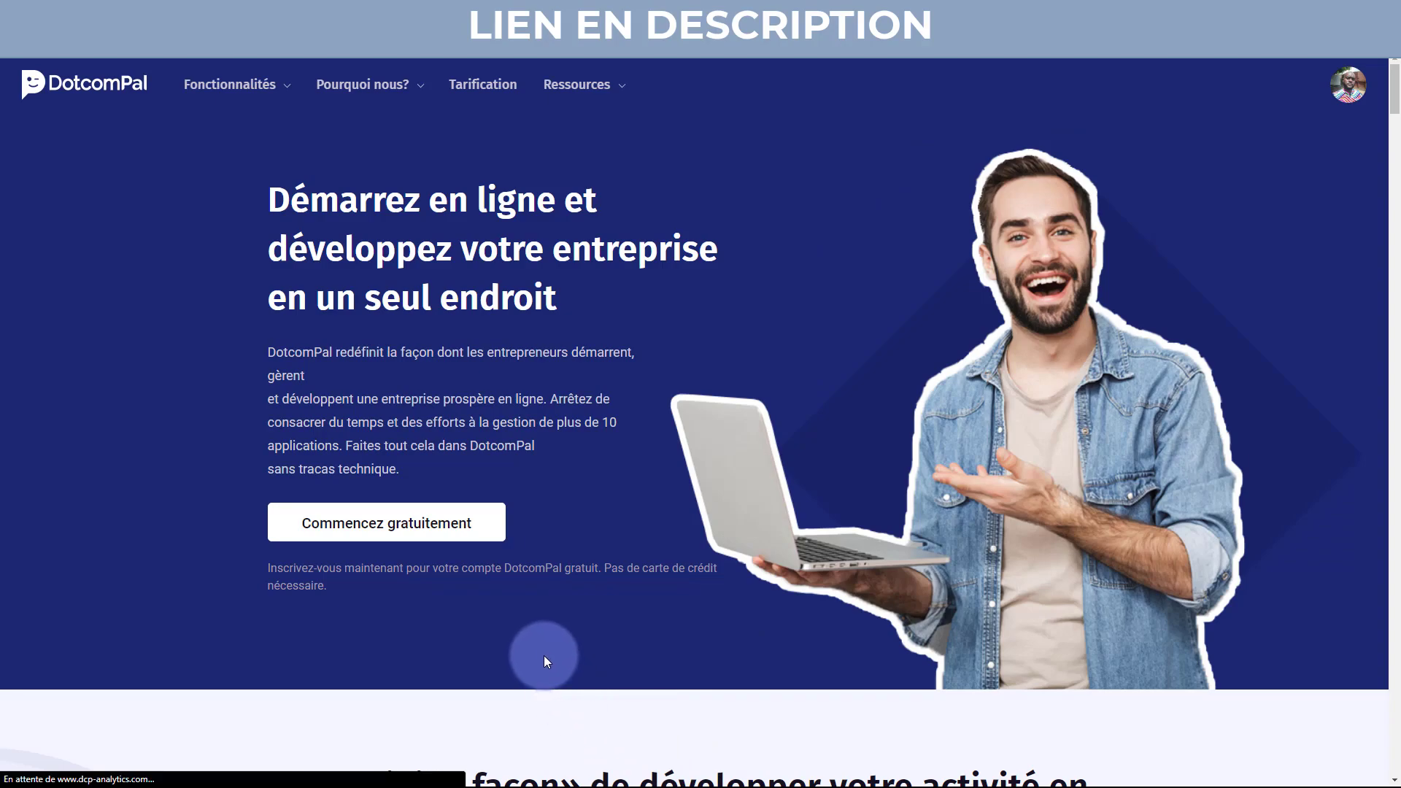
pyautogui.scroll(-2, 483, 606)
pyautogui.scroll(-2, 482, 604)
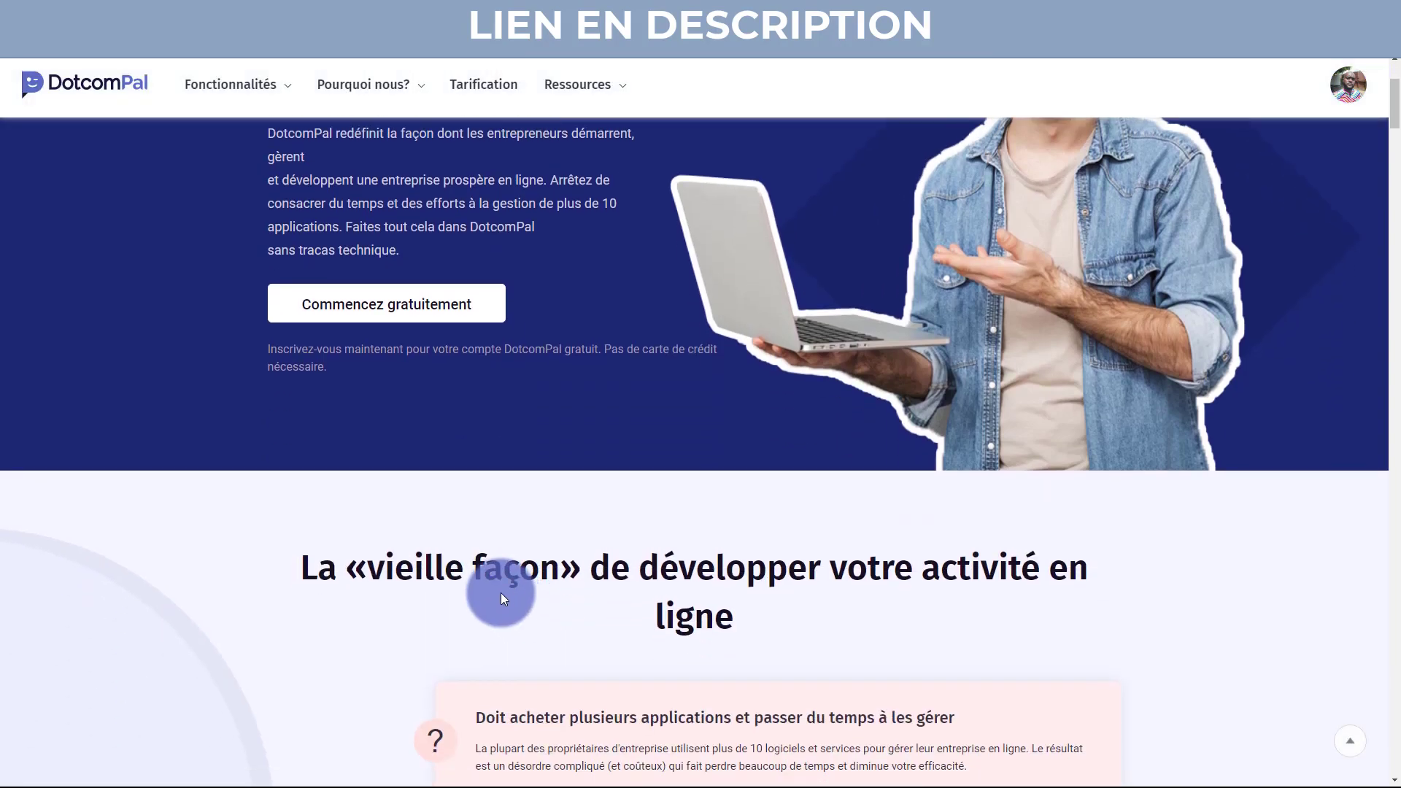
pyautogui.scroll(3, 501, 593)
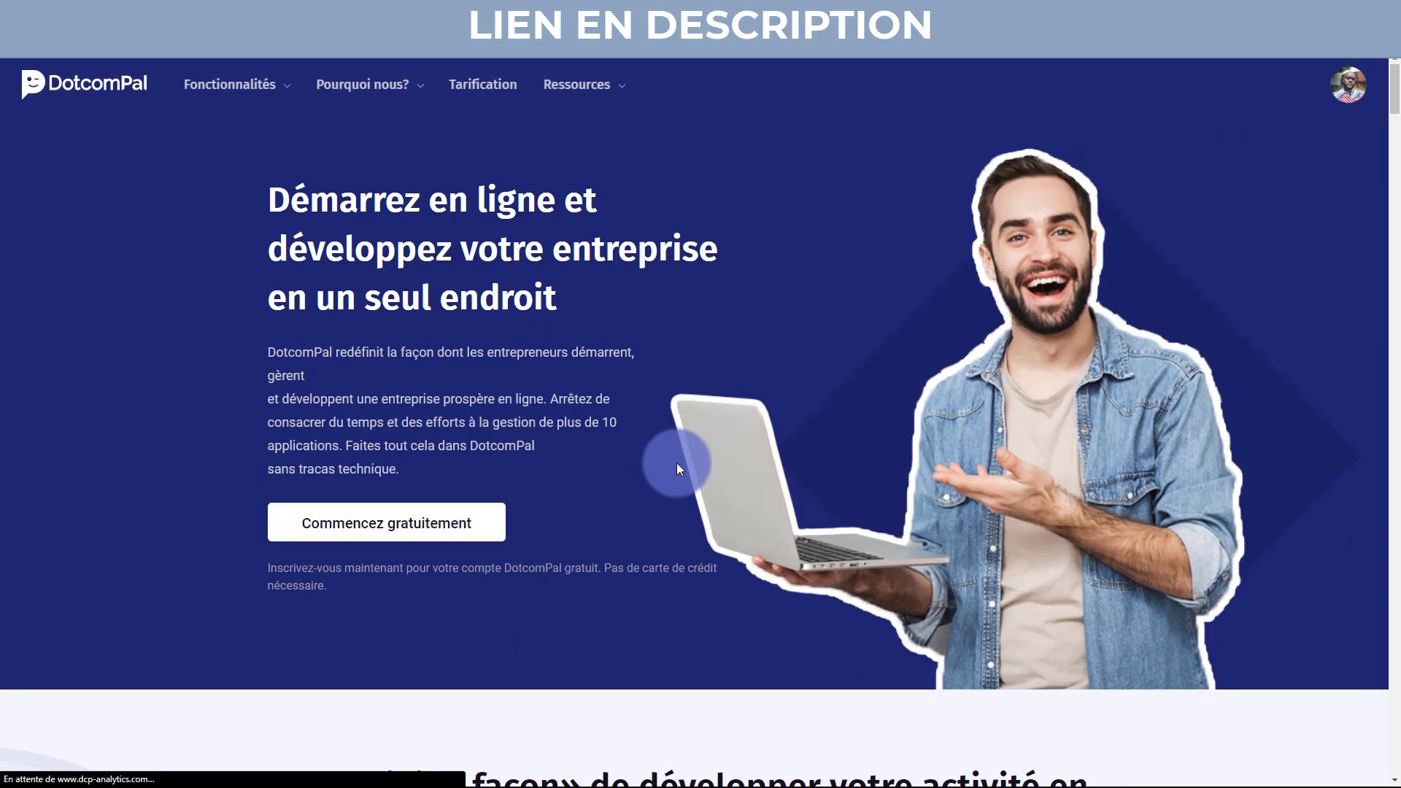
pyautogui.moveTo(258, 88)
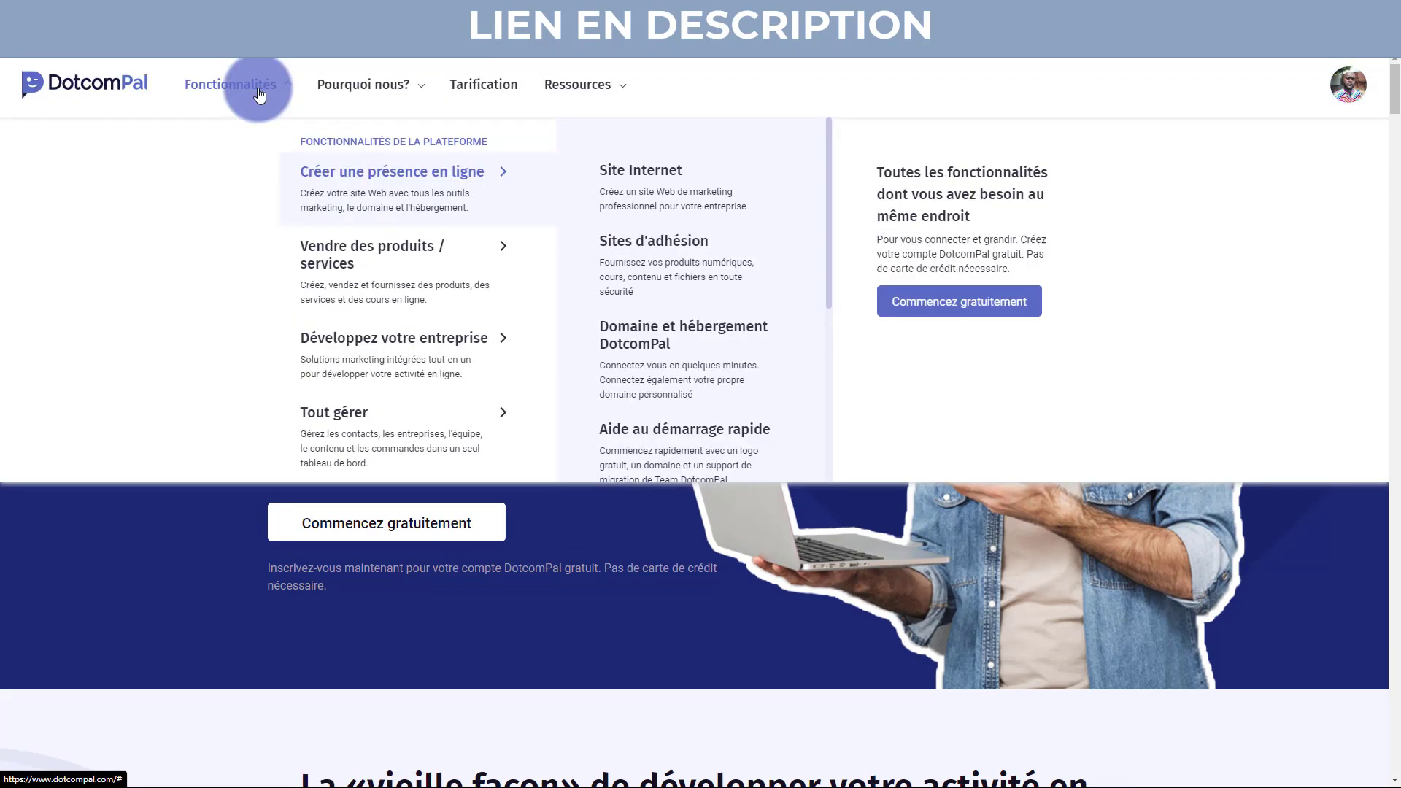
pyautogui.moveTo(343, 91)
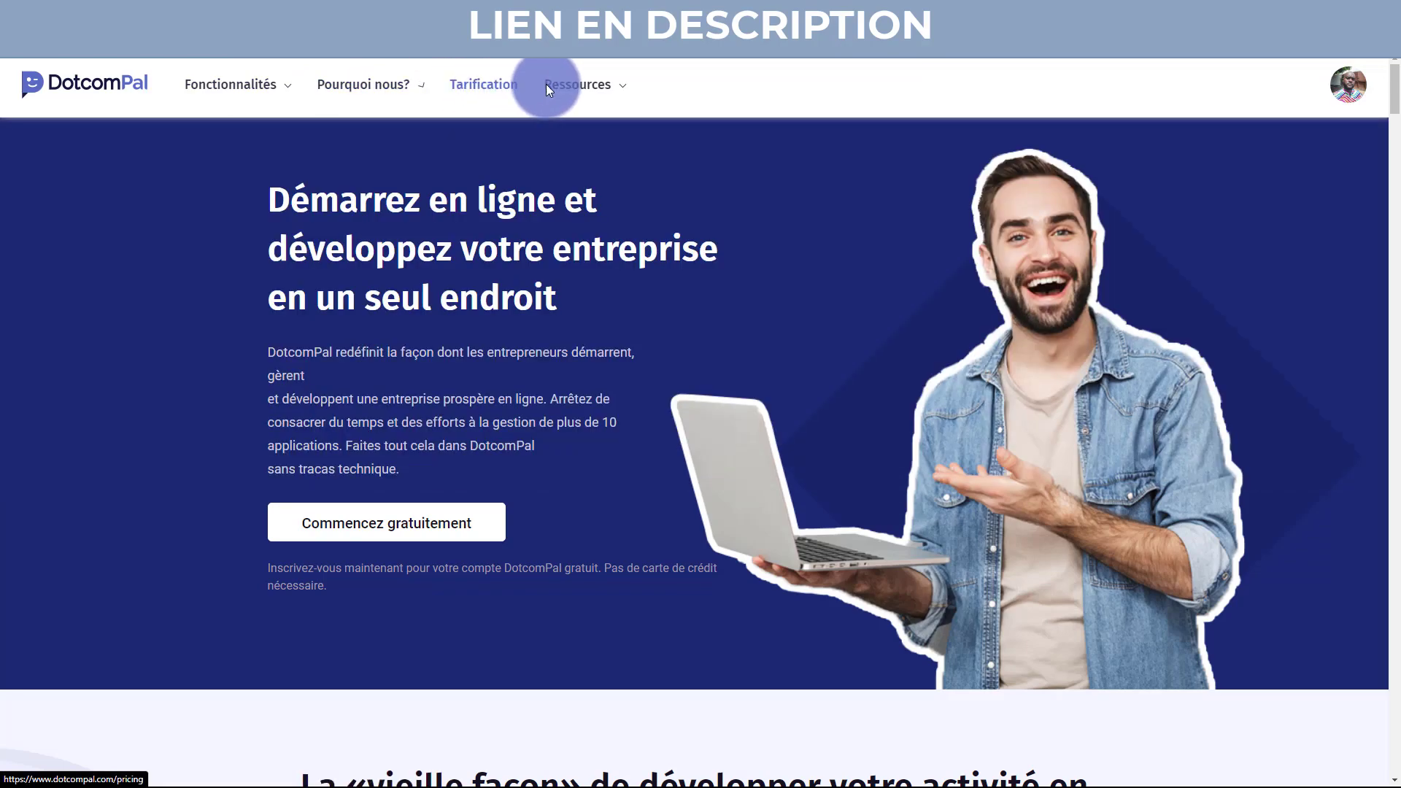
pyautogui.moveTo(574, 89)
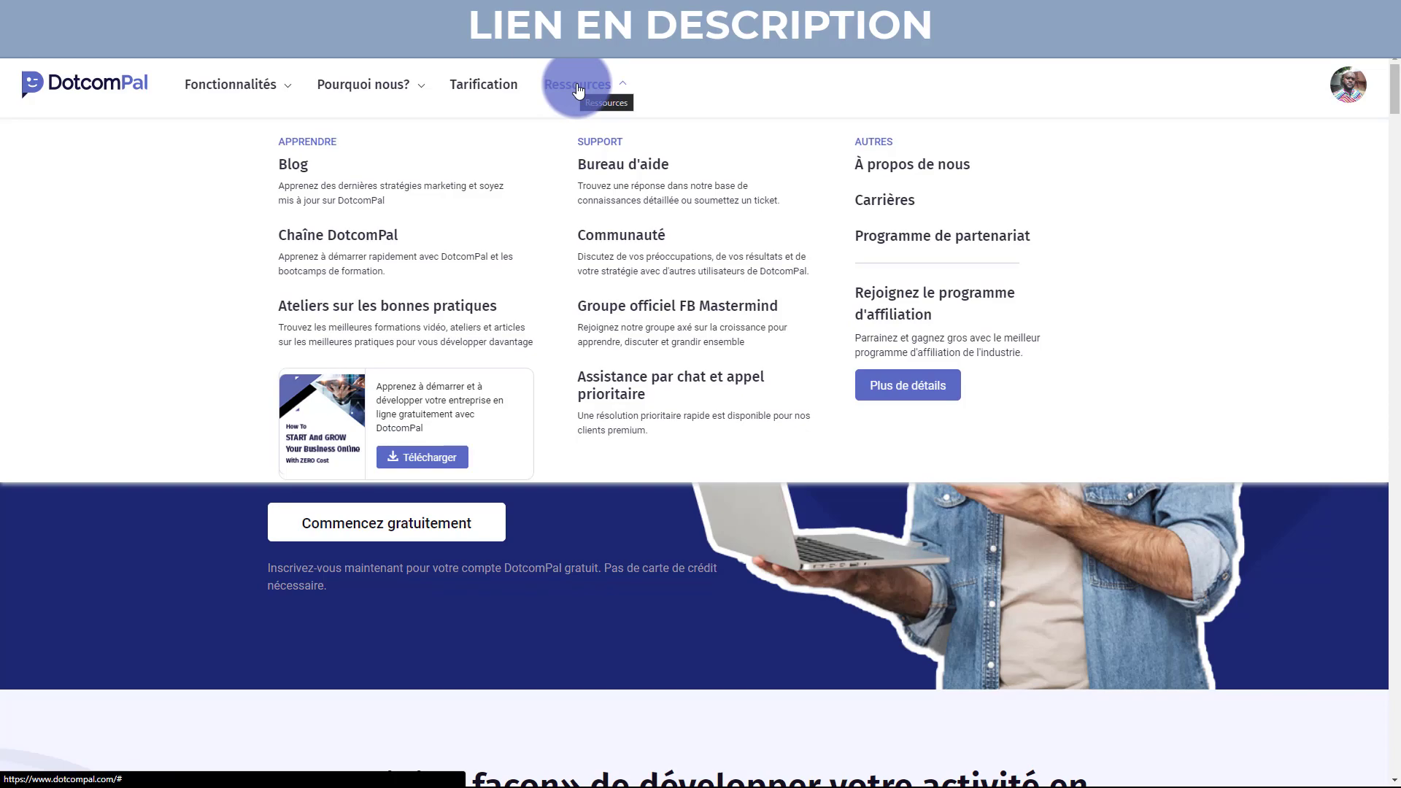
pyautogui.click(579, 89)
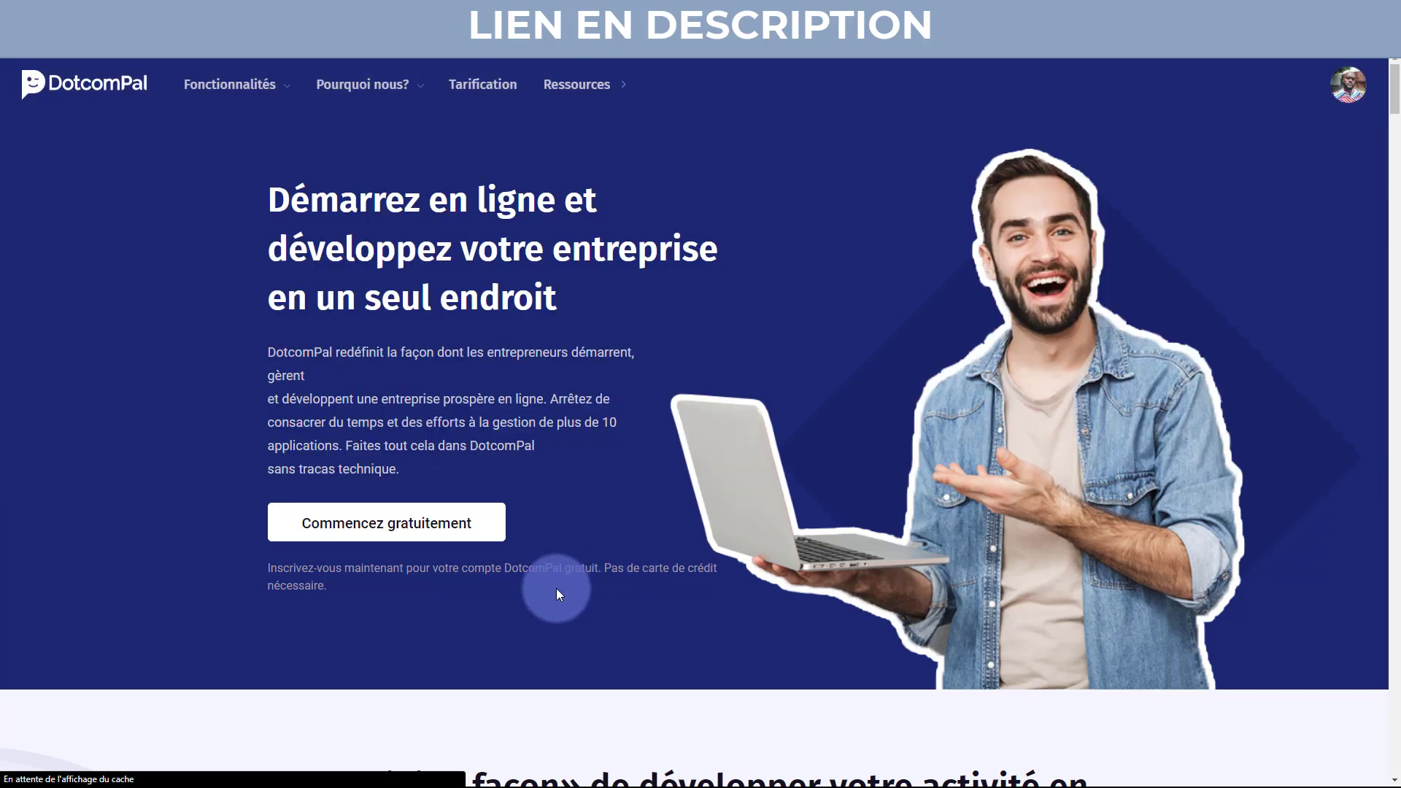
pyautogui.click(407, 533)
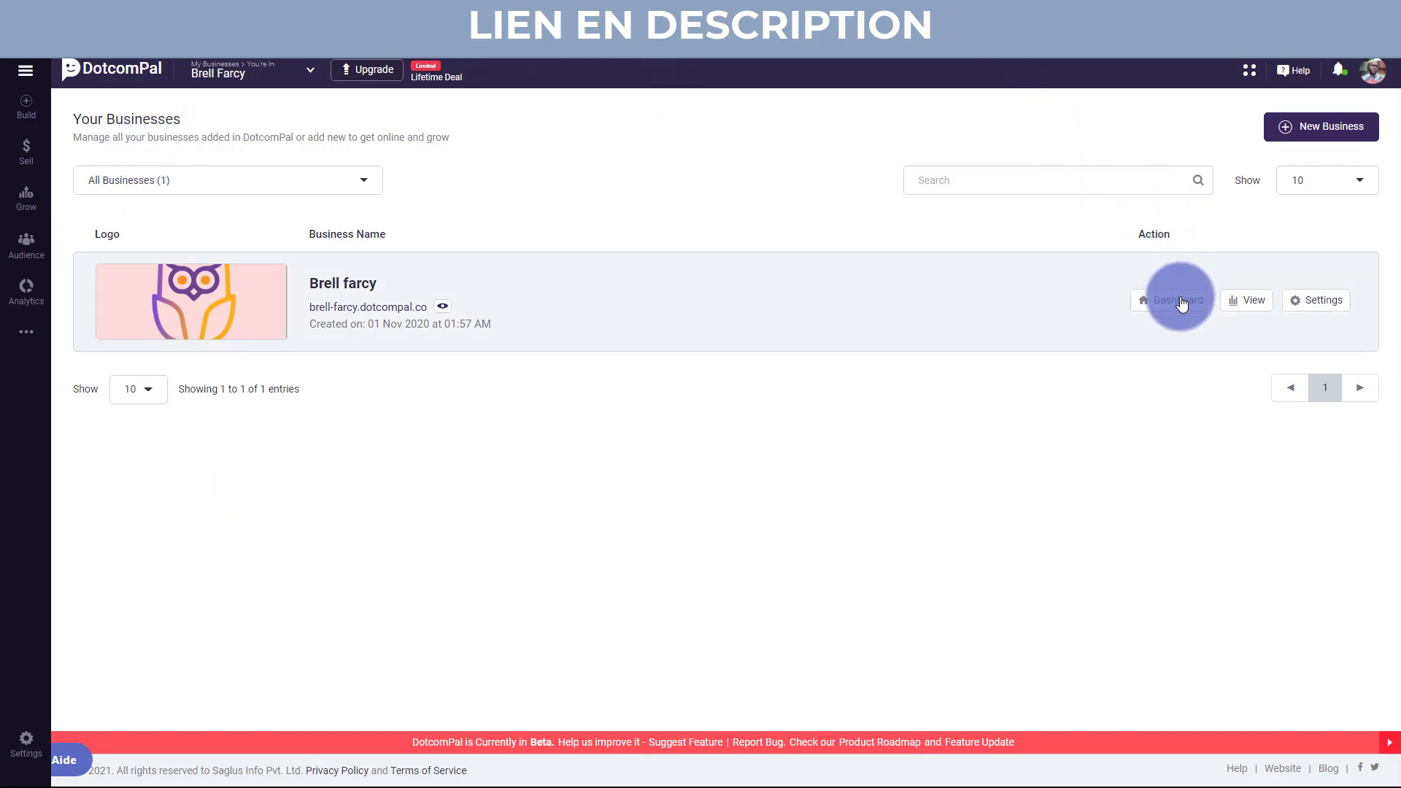
# Open the business's Dashboard from its row on the Your Businesses page.
pyautogui.click(1181, 305)
pyautogui.click(1182, 307)
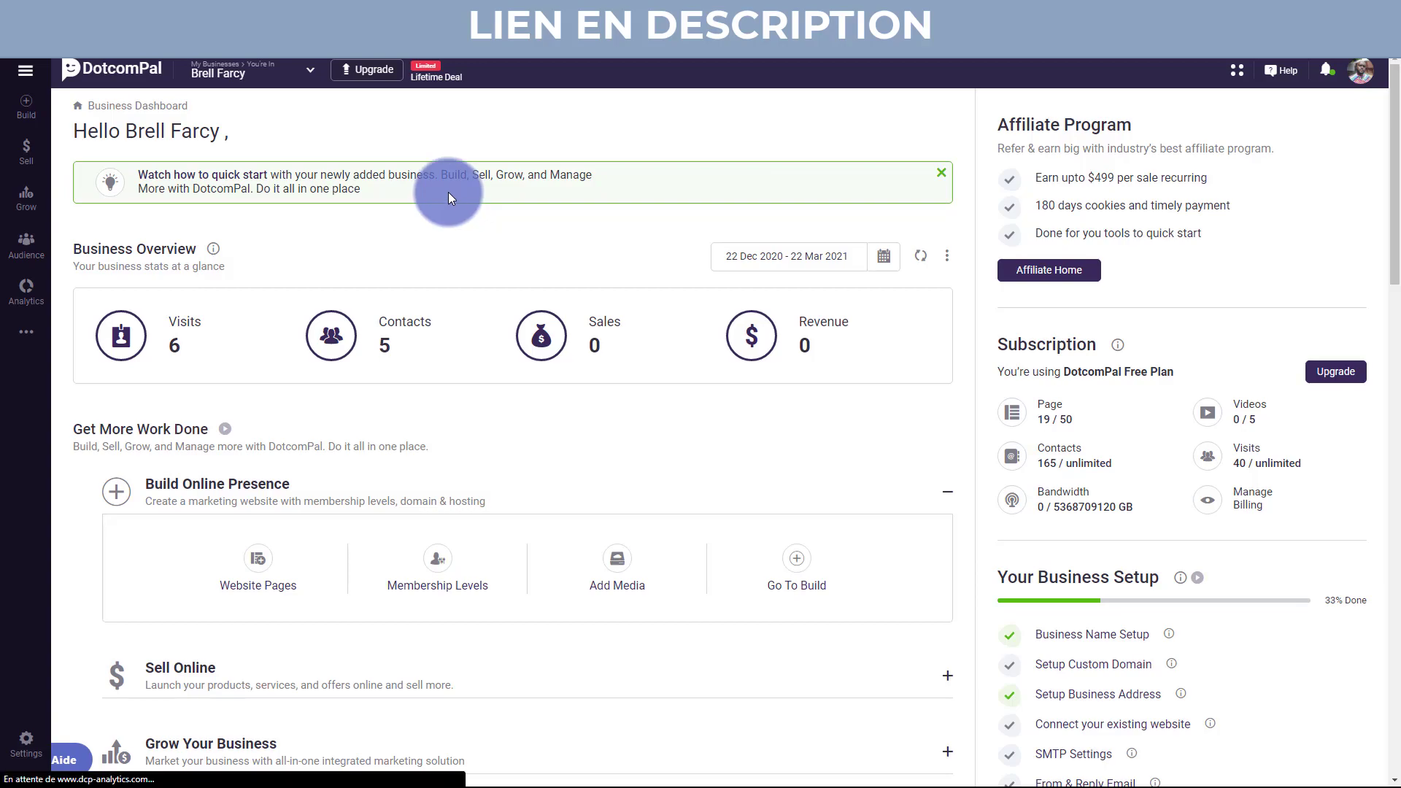
# Toggle the side navigation and peek at the MyDrive, Integration and API sections.
pyautogui.click(26, 72)
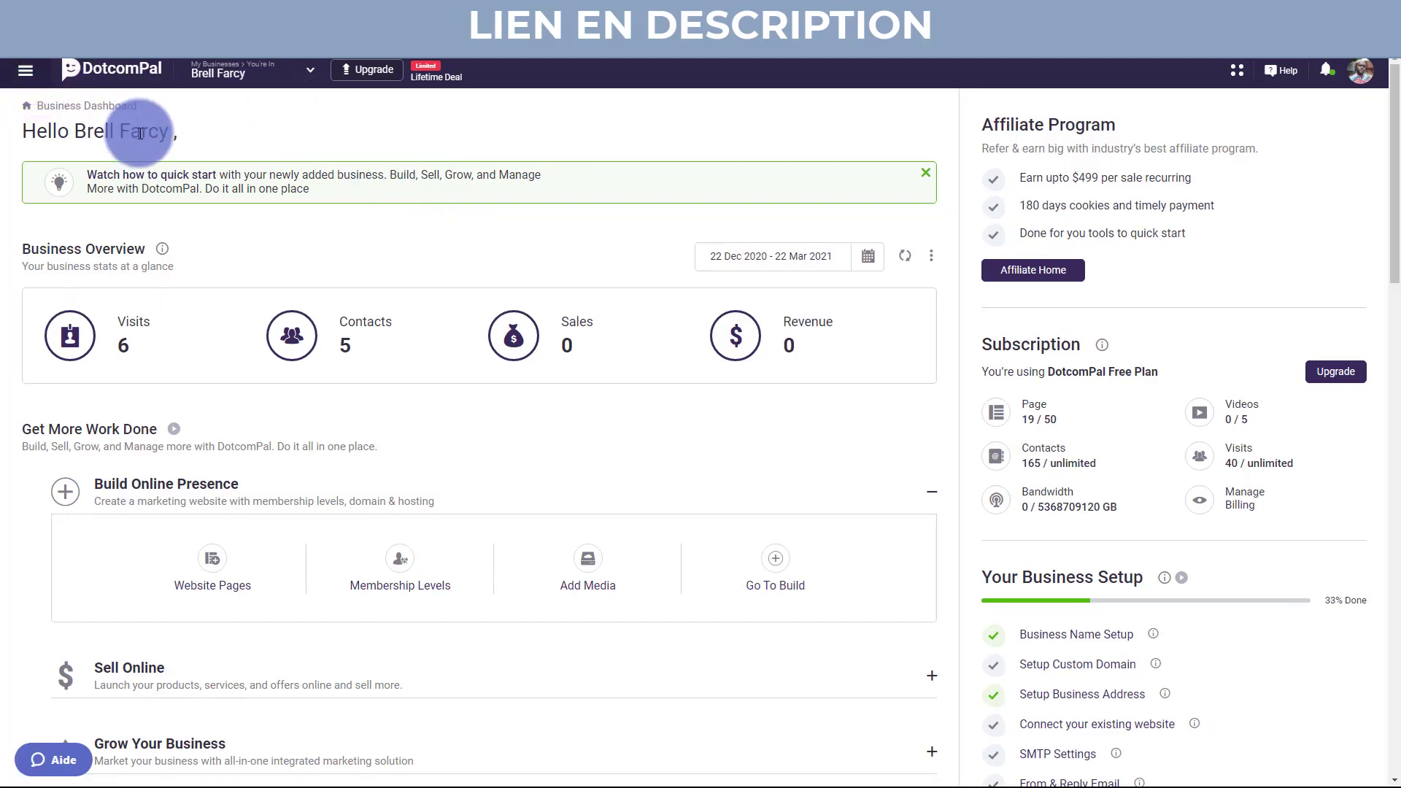
pyautogui.click(141, 106)
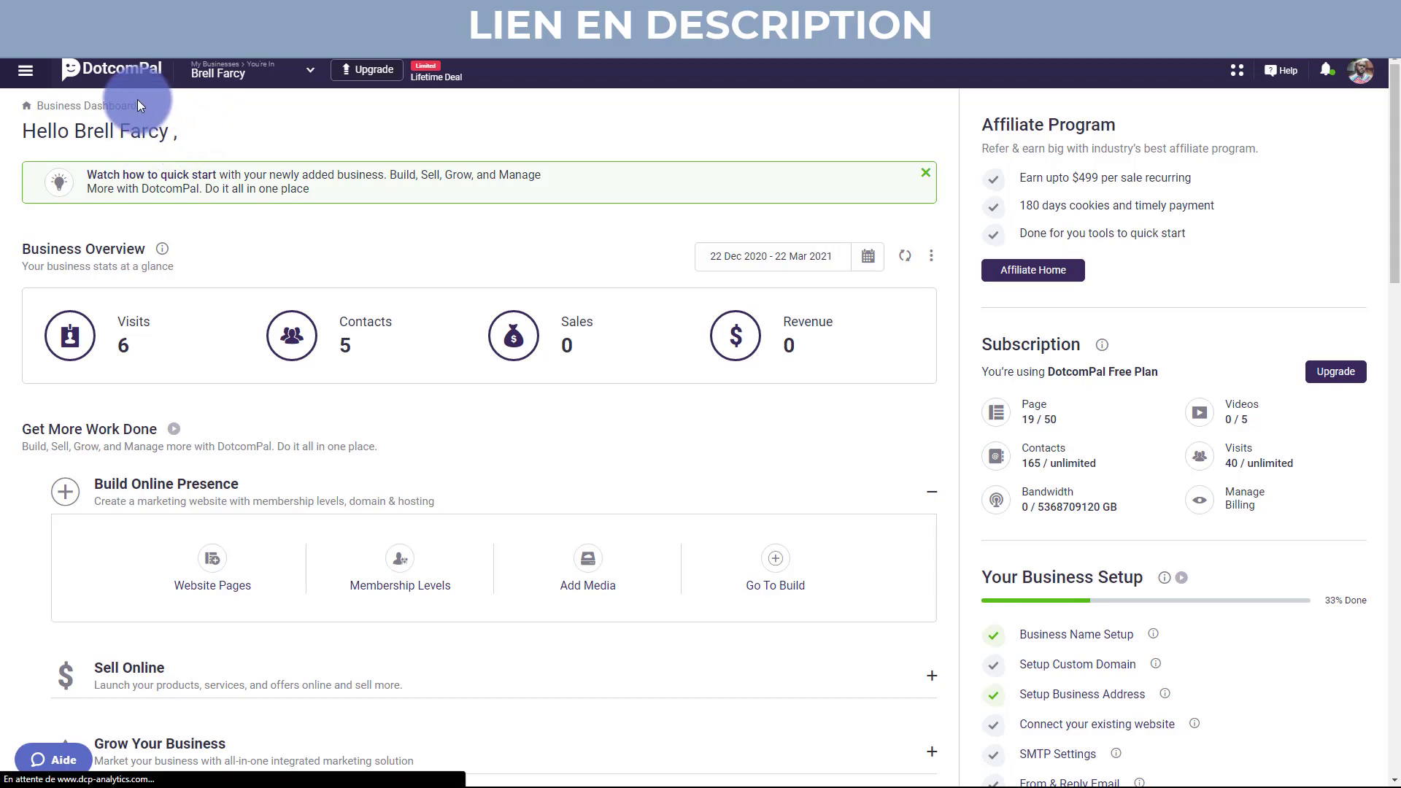
pyautogui.click(27, 73)
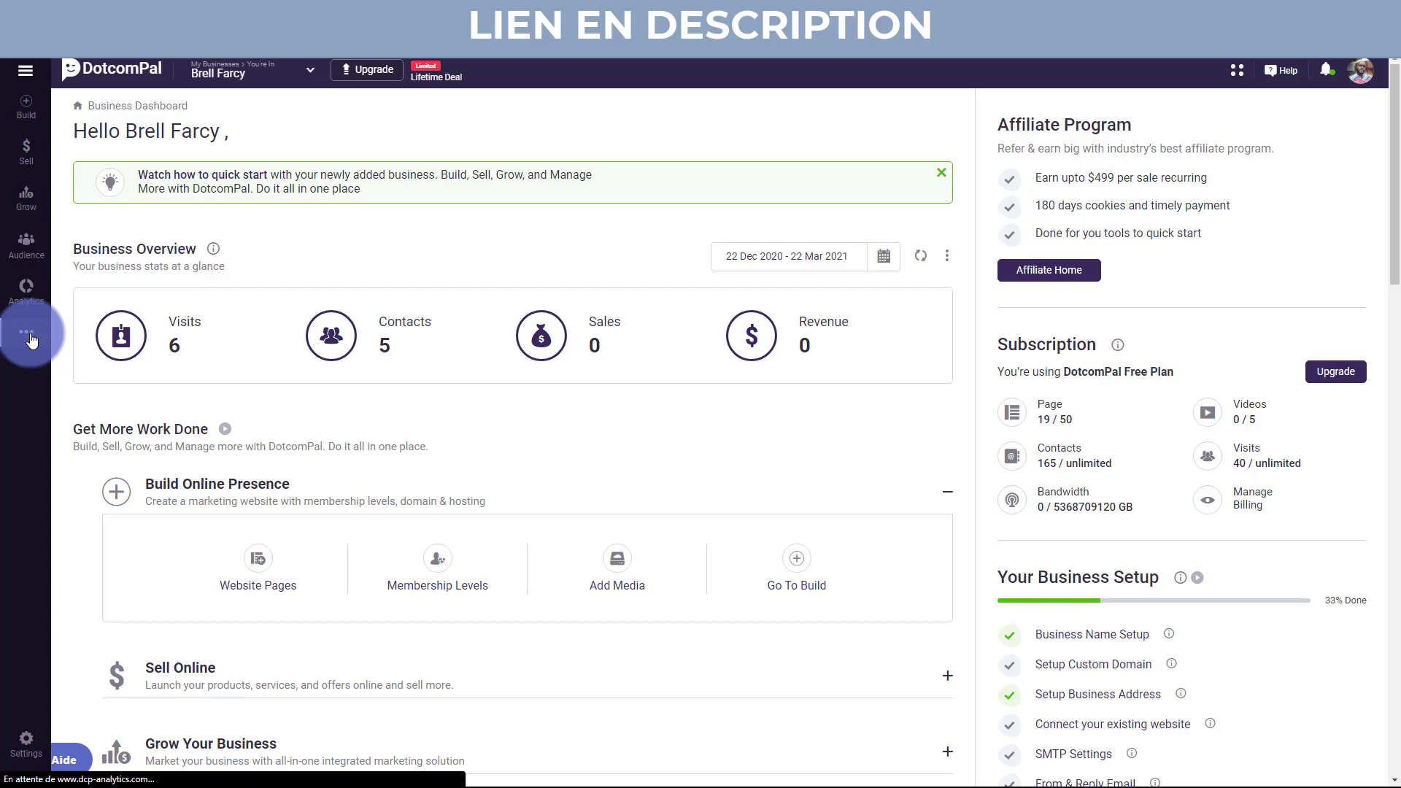
pyautogui.click(29, 334)
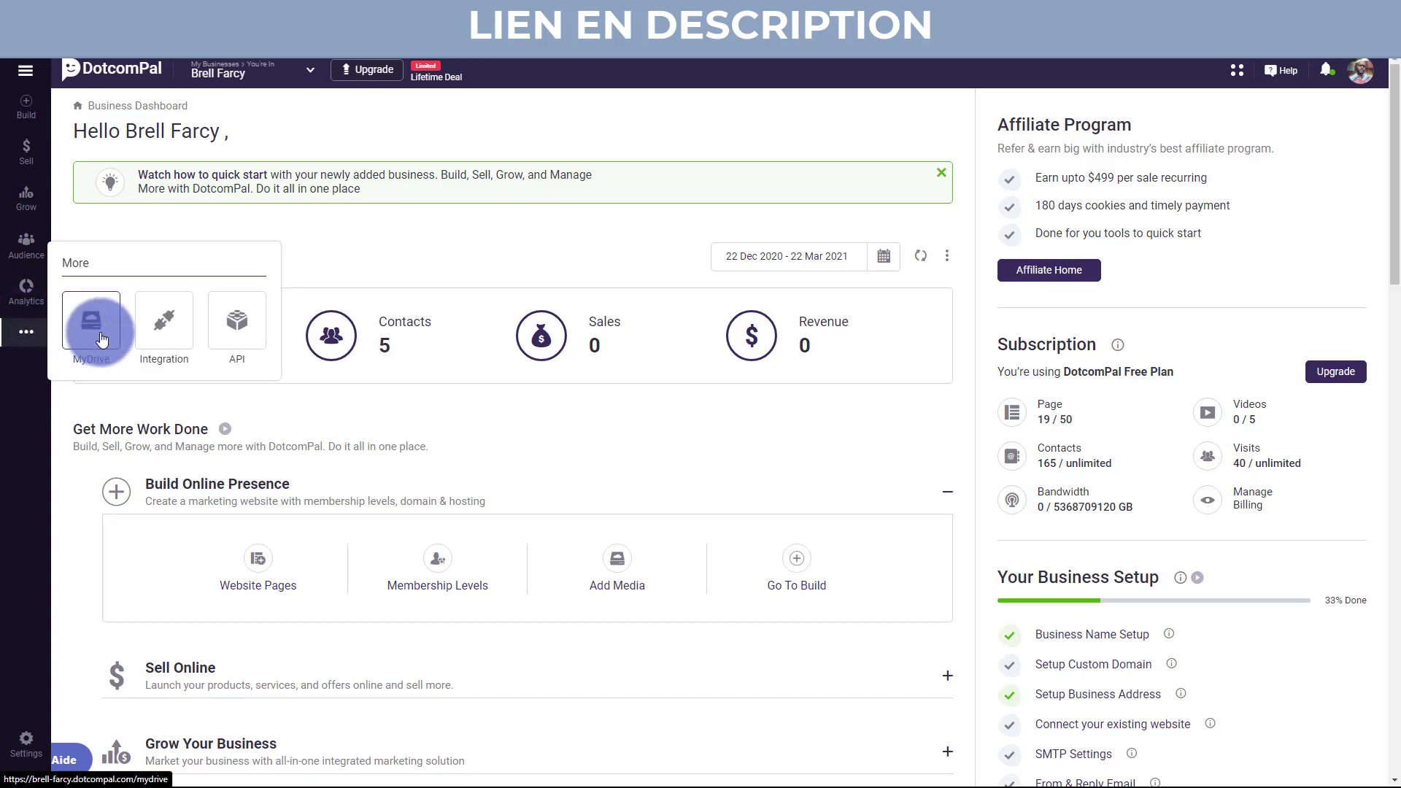
pyautogui.click(27, 332)
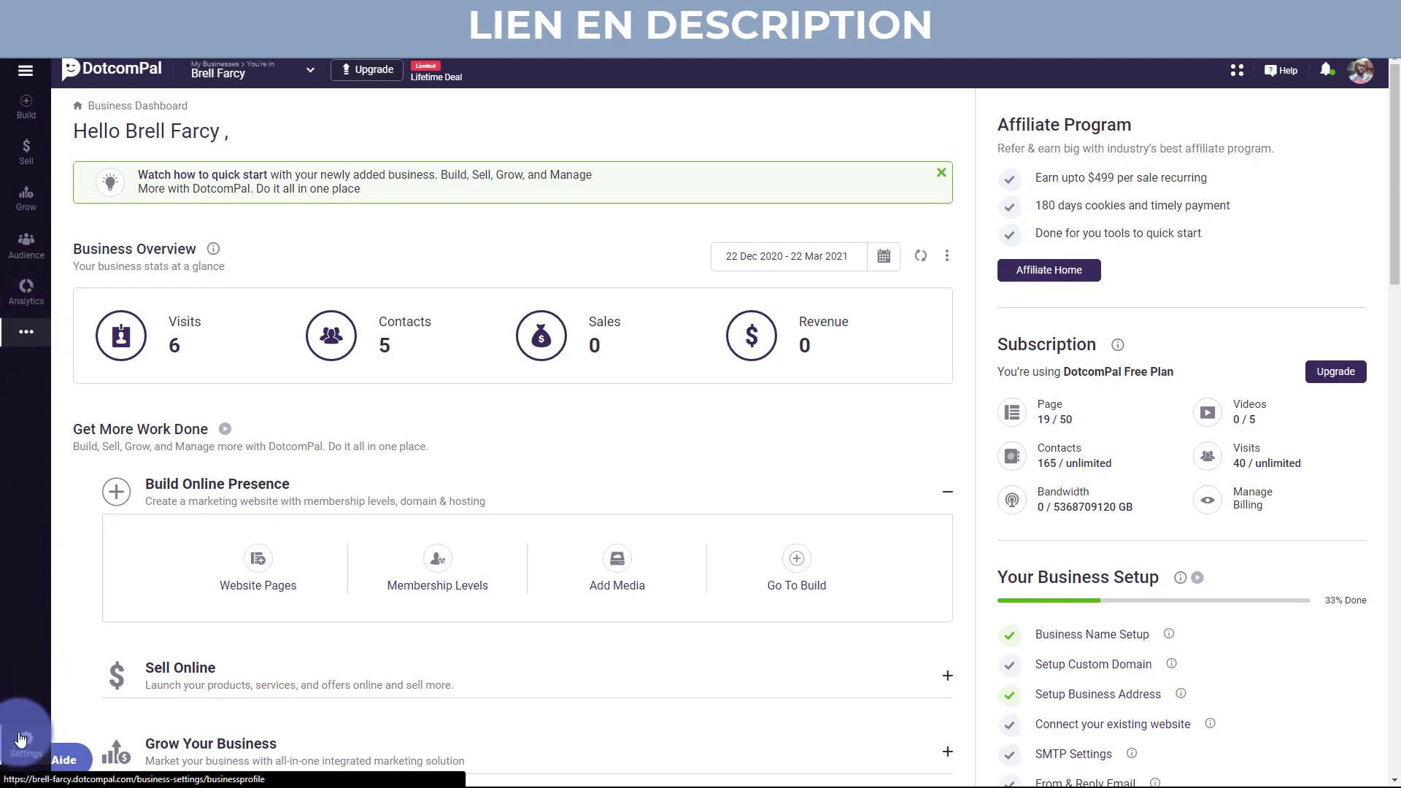
# Collapse the sidebar, check the business switcher list, and dismiss the quick-start banner.
pyautogui.click(25, 76)
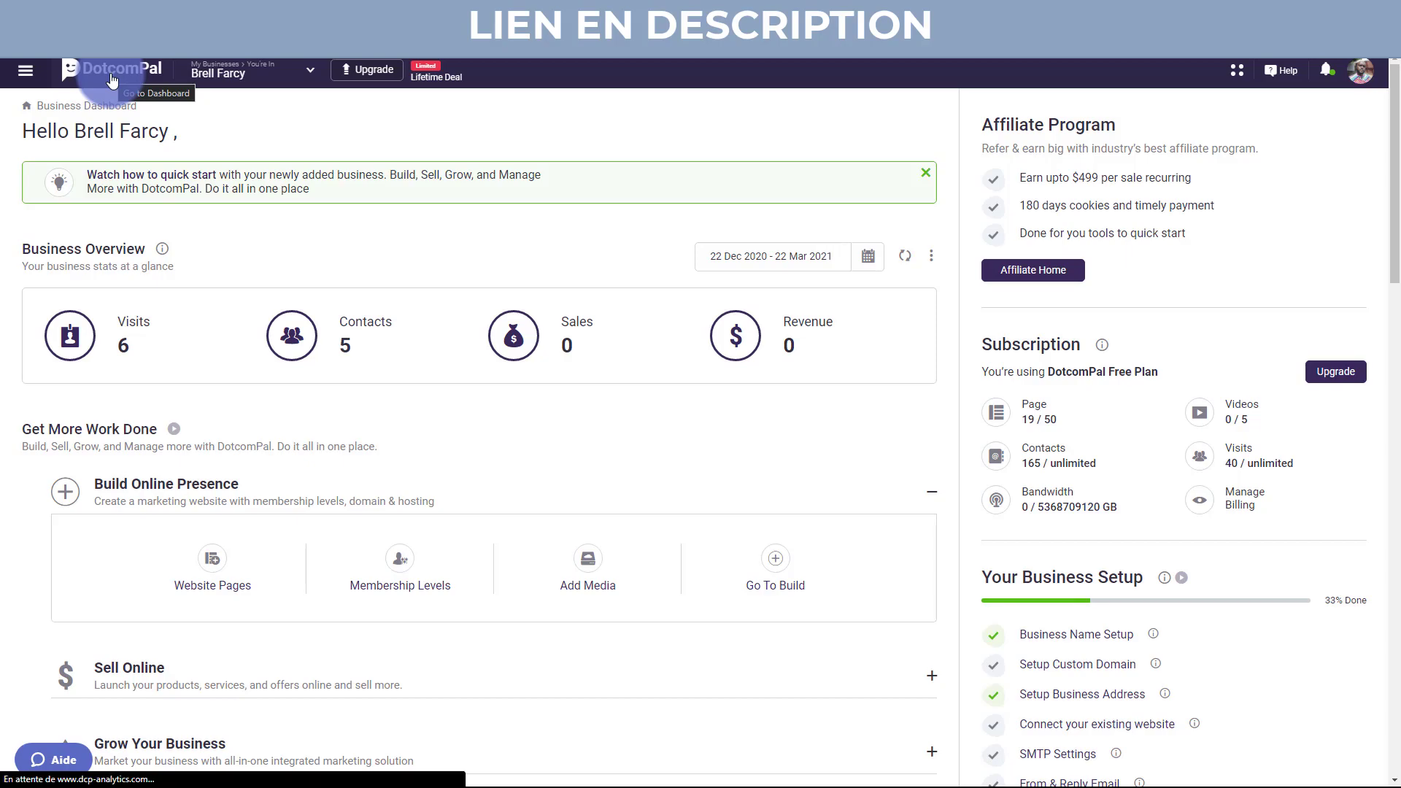
pyautogui.click(315, 81)
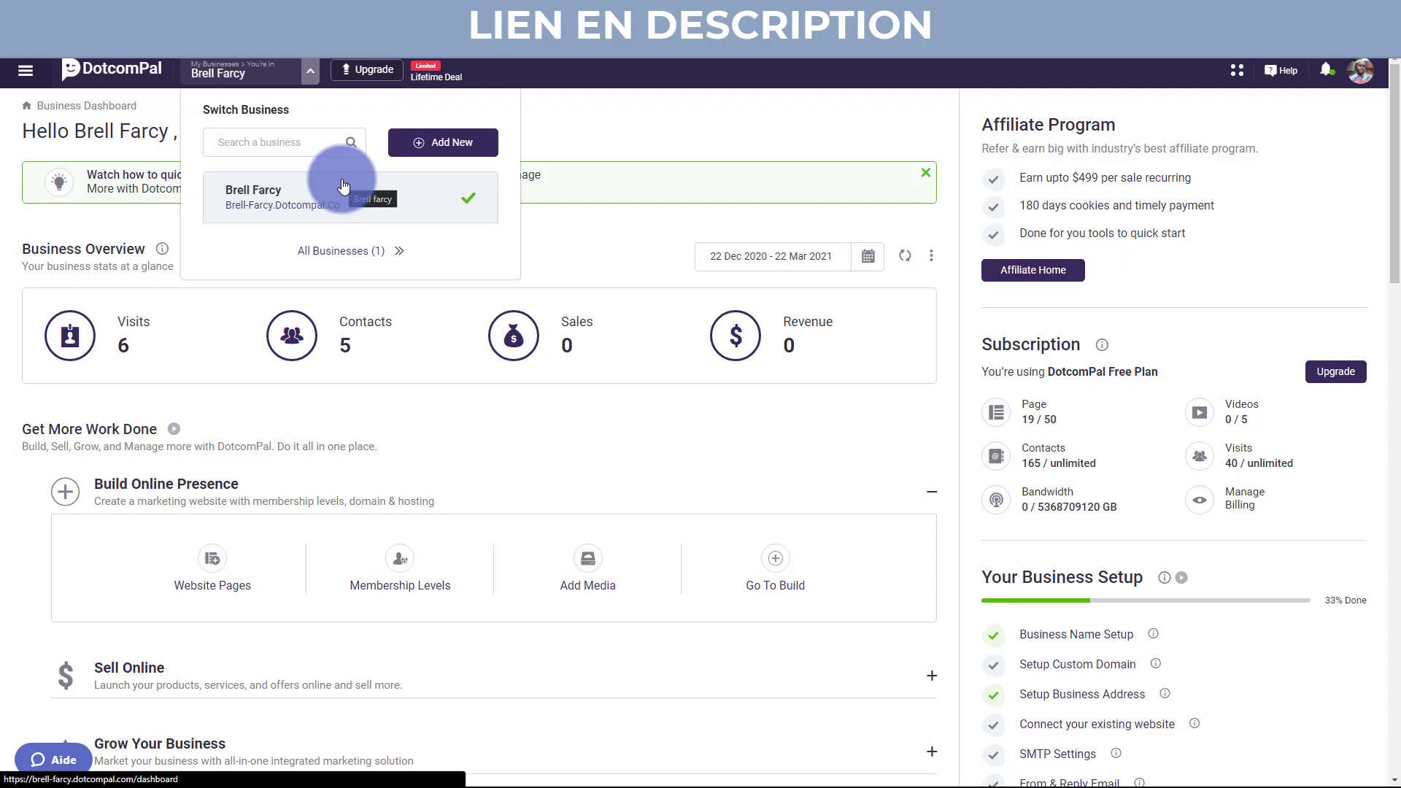
pyautogui.click(569, 142)
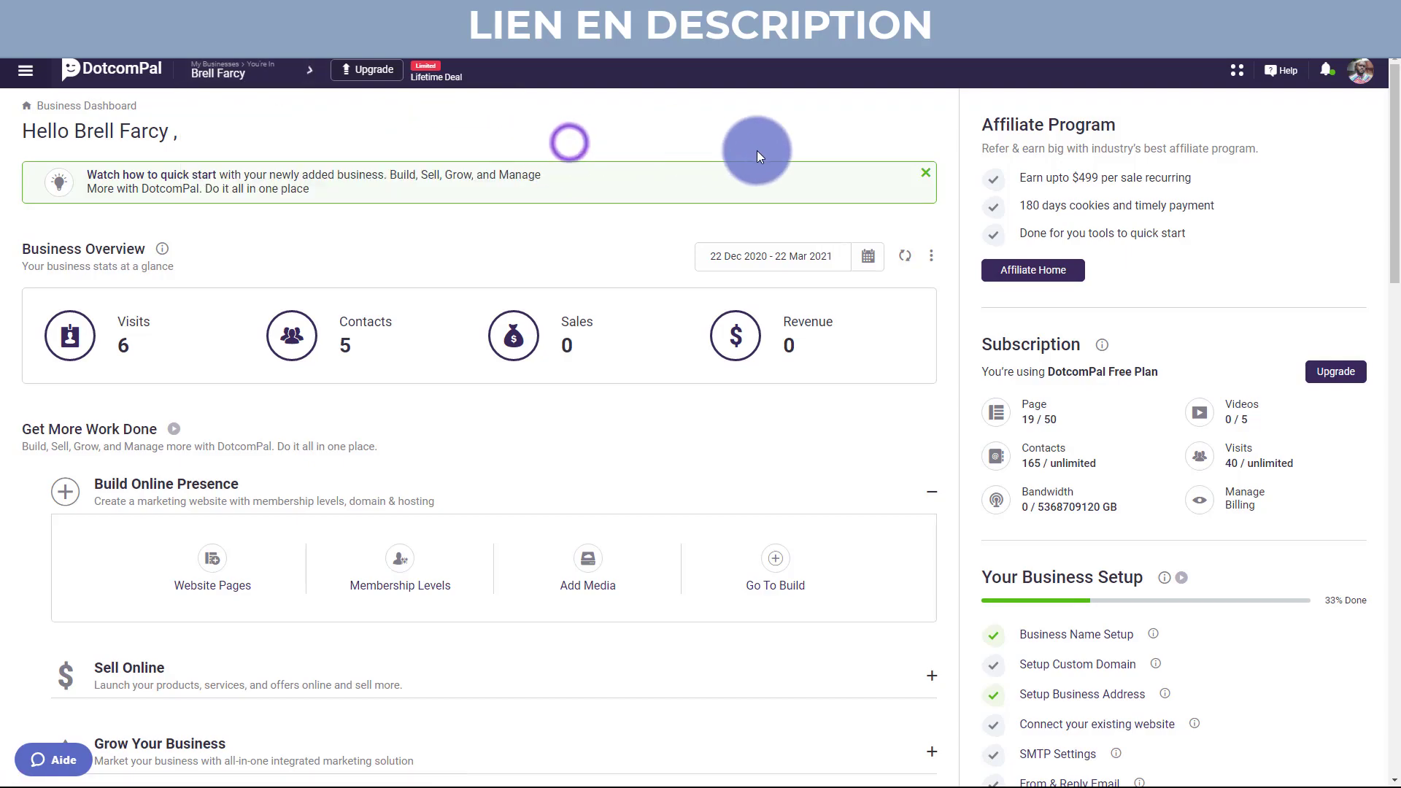
pyautogui.click(925, 175)
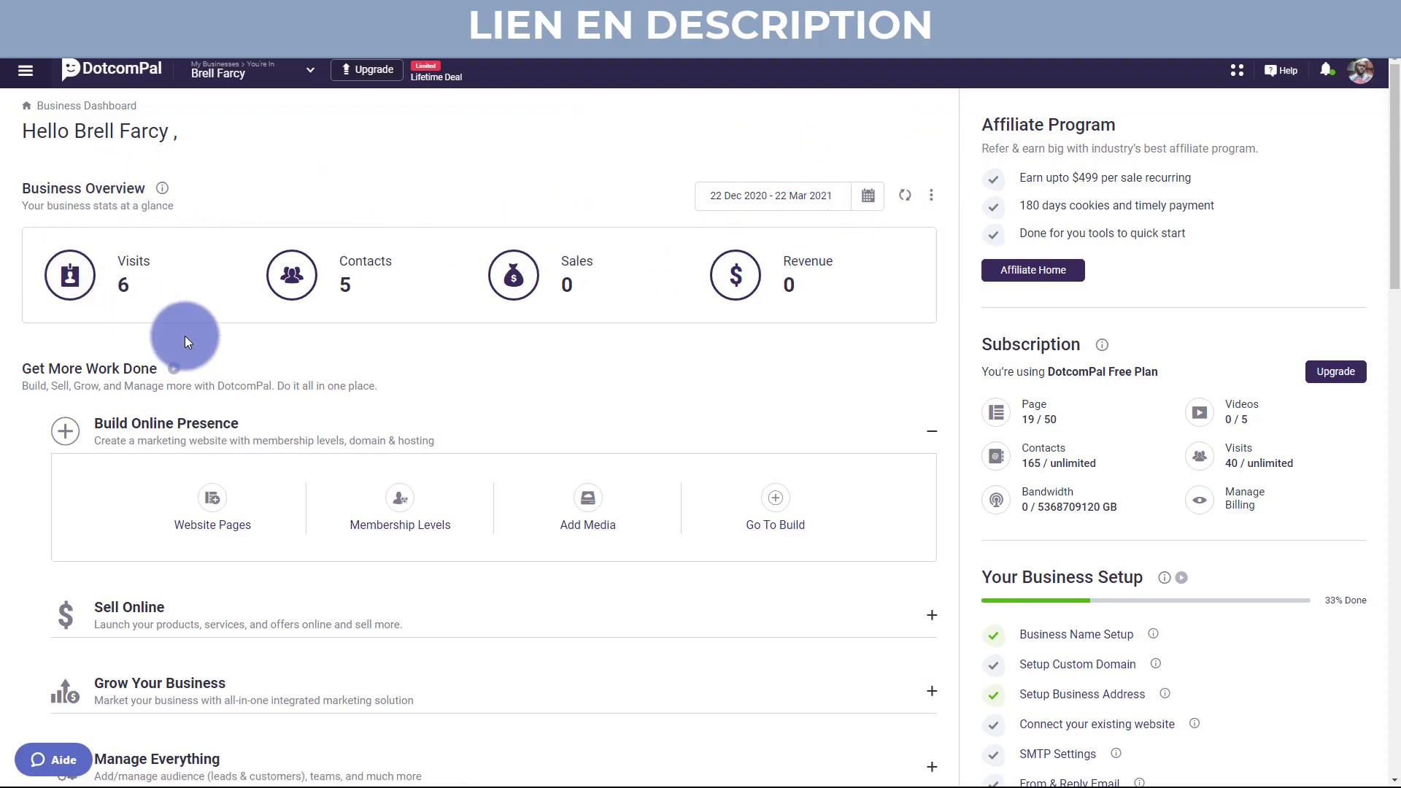
# Translate the business dashboard into French with the browser's Traduire en français option.
pyautogui.rightClick(514, 194)
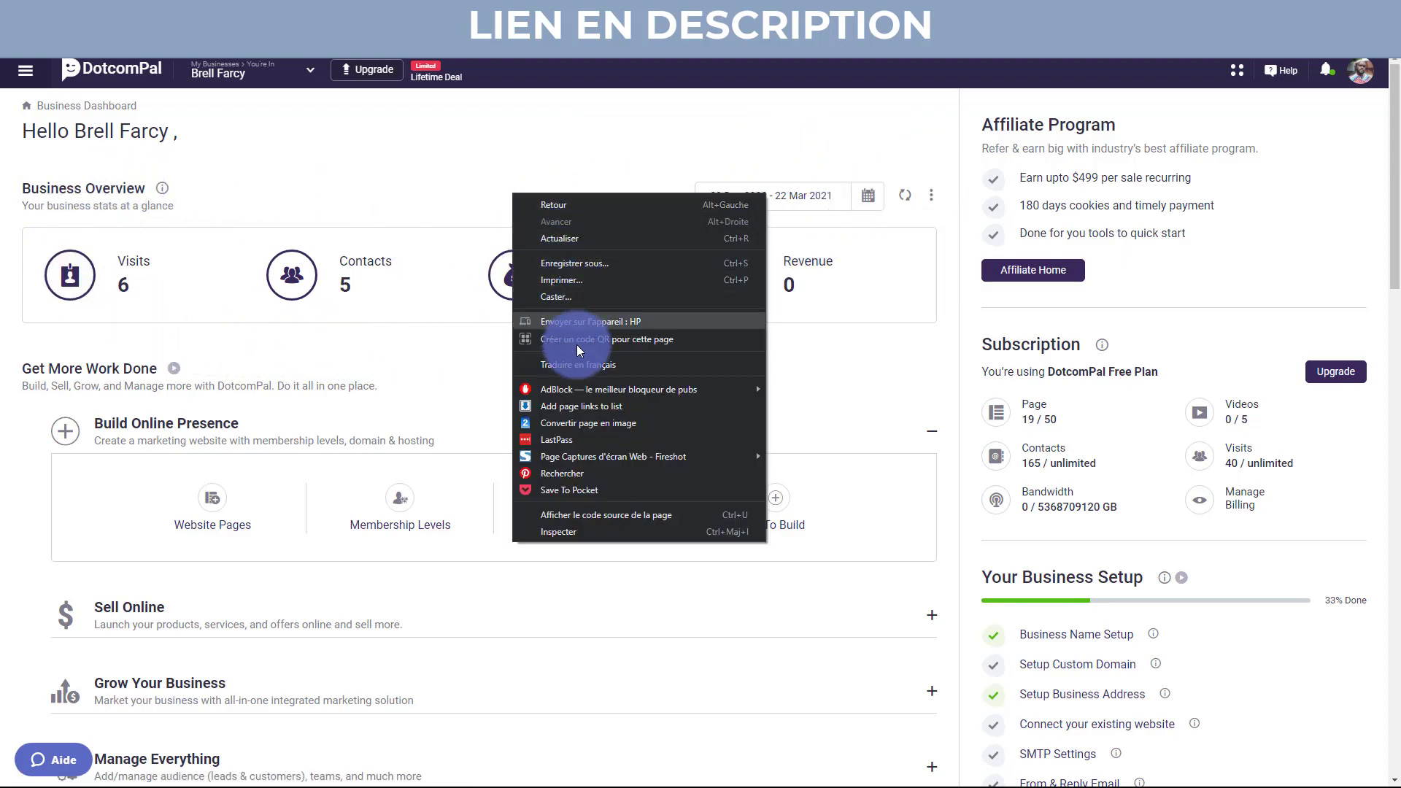
pyautogui.click(581, 369)
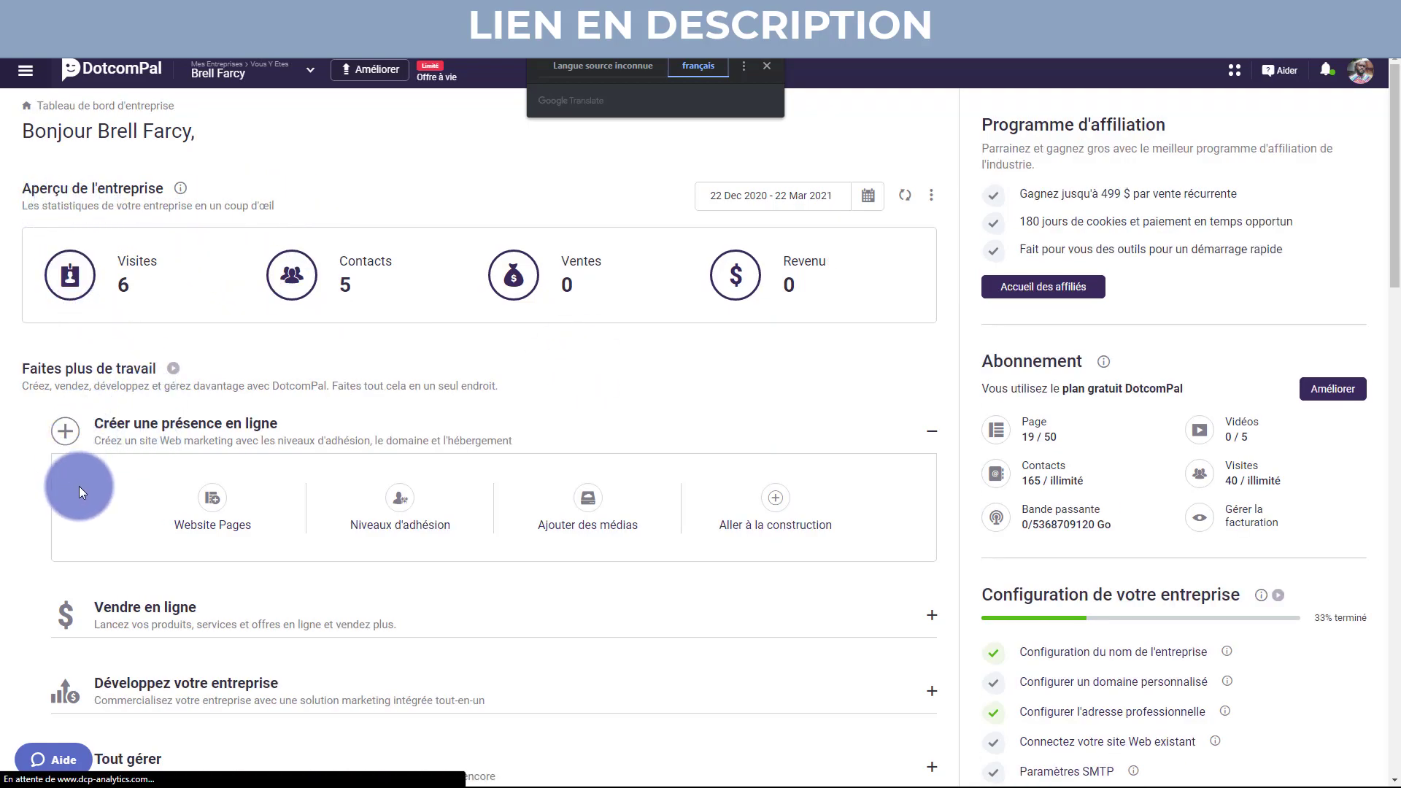
pyautogui.scroll(-1, 81, 493)
pyautogui.scroll(-2, 81, 493)
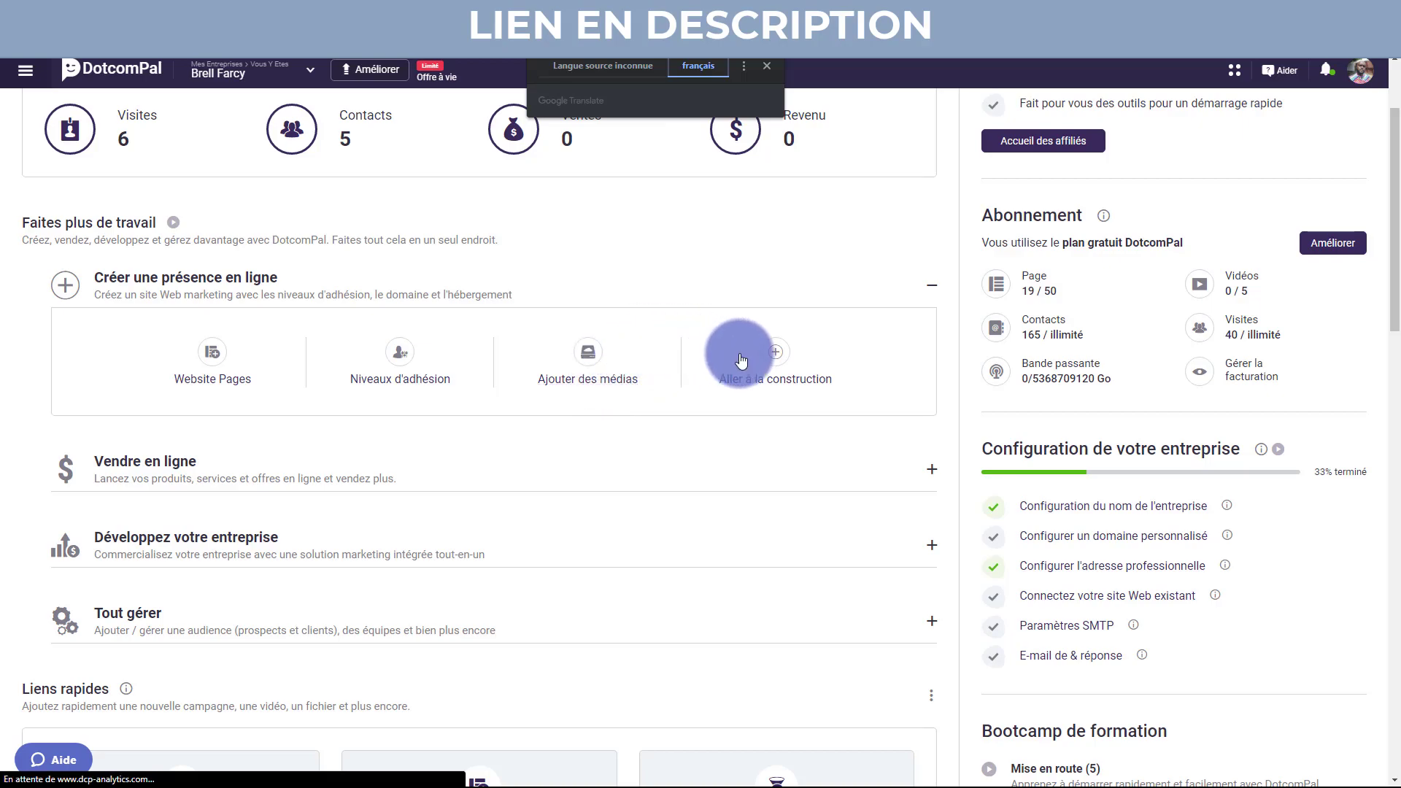
# Expand Vendre en ligne and scroll down to Conversions par objectif and Statistiques rapides.
pyautogui.click(182, 474)
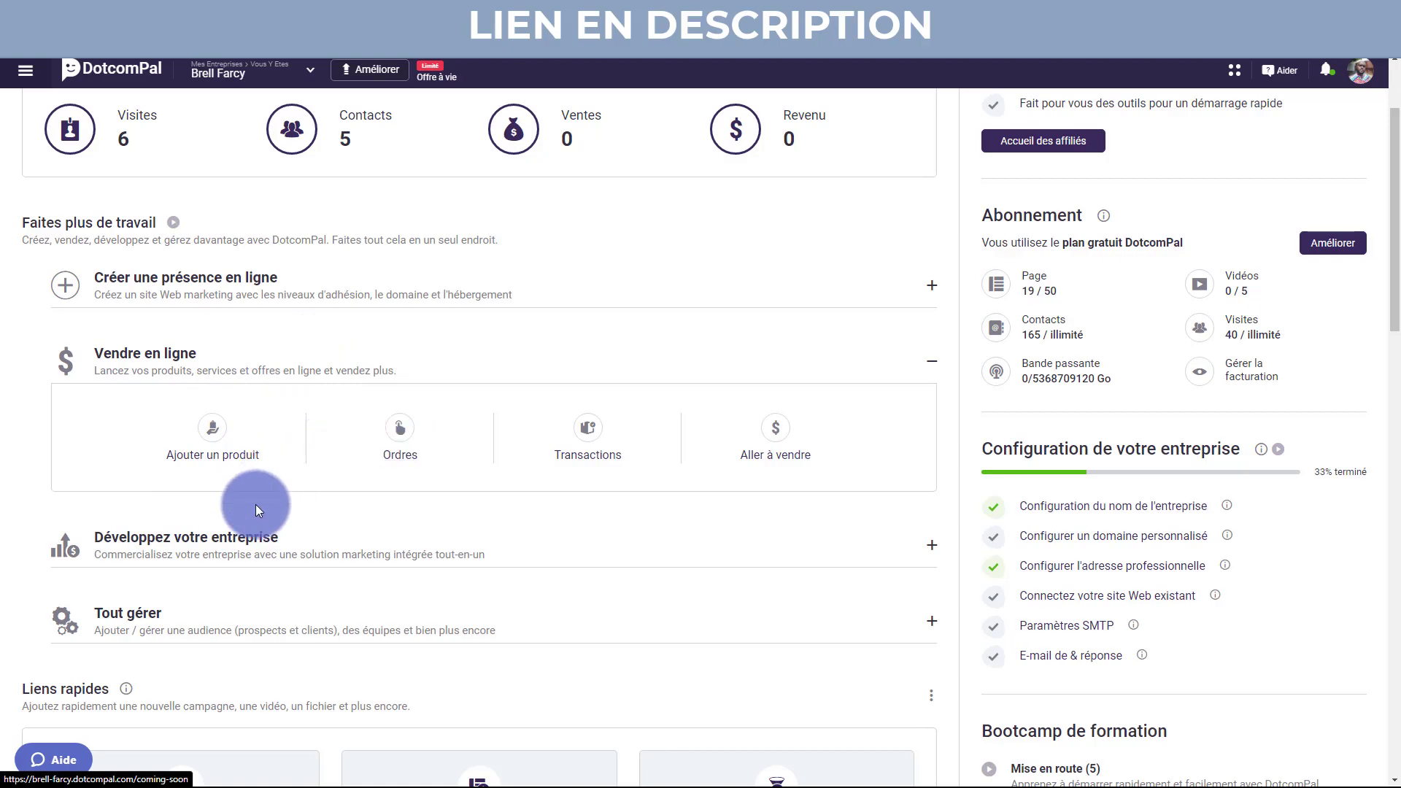
pyautogui.scroll(-4, 219, 562)
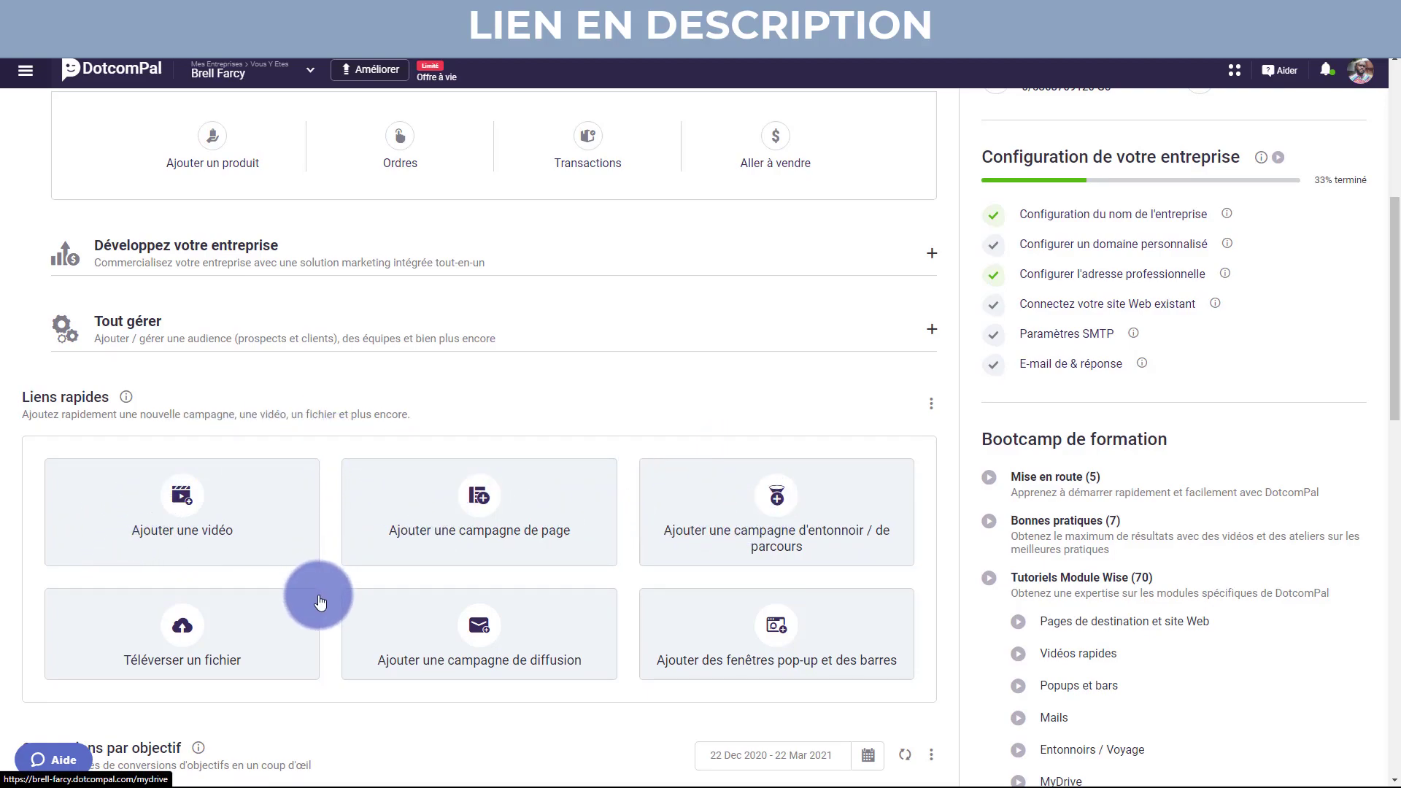
pyautogui.scroll(-5, 334, 597)
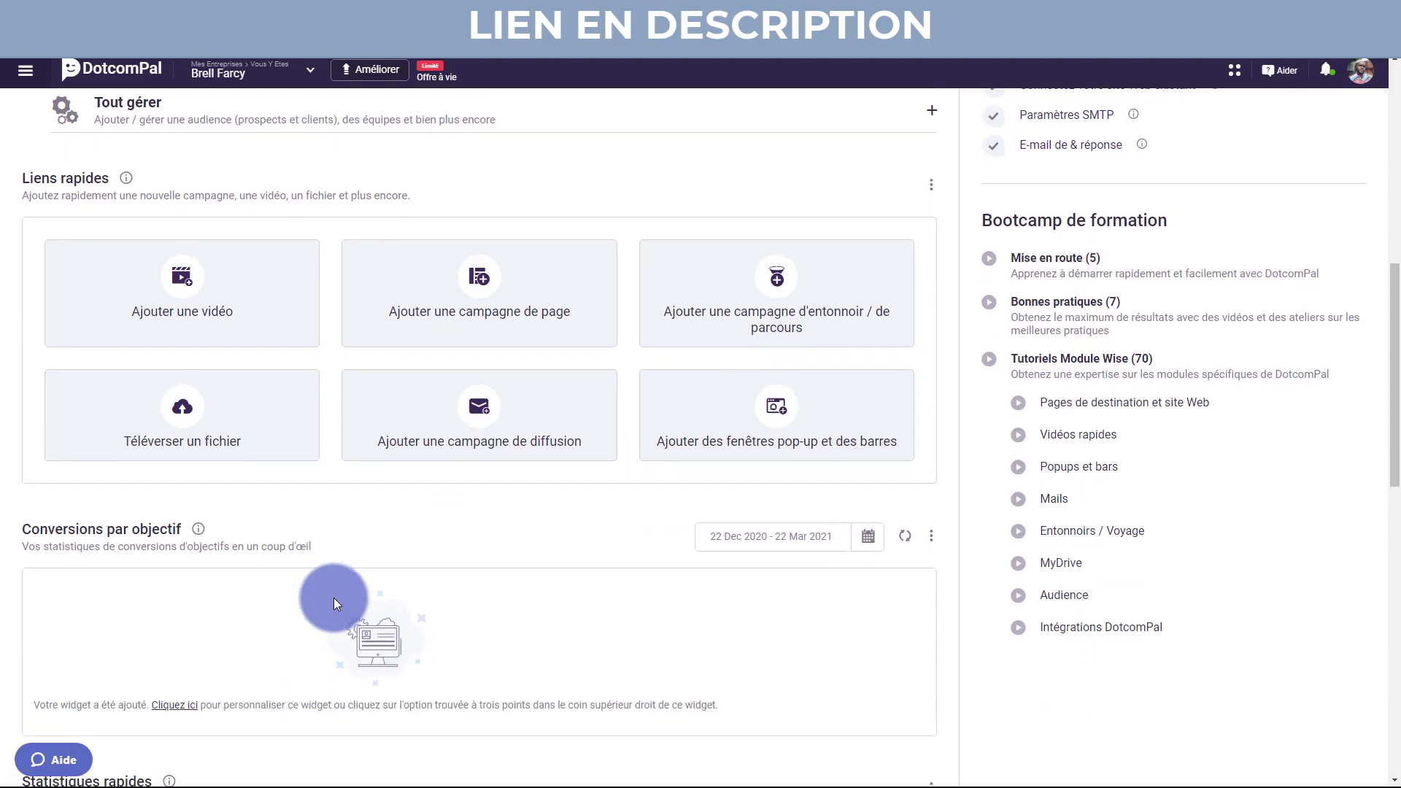
pyautogui.scroll(-3, 334, 597)
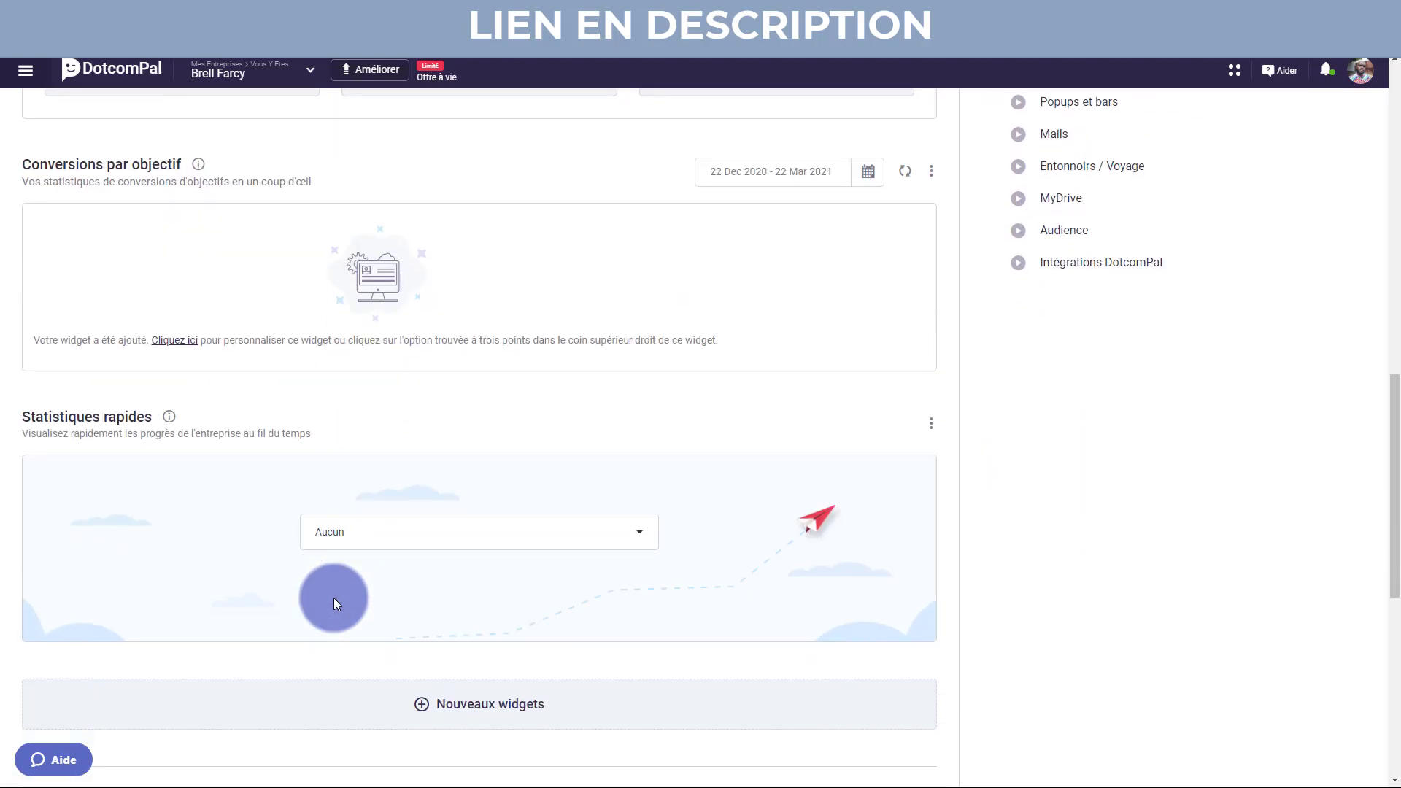
pyautogui.scroll(-1, 335, 598)
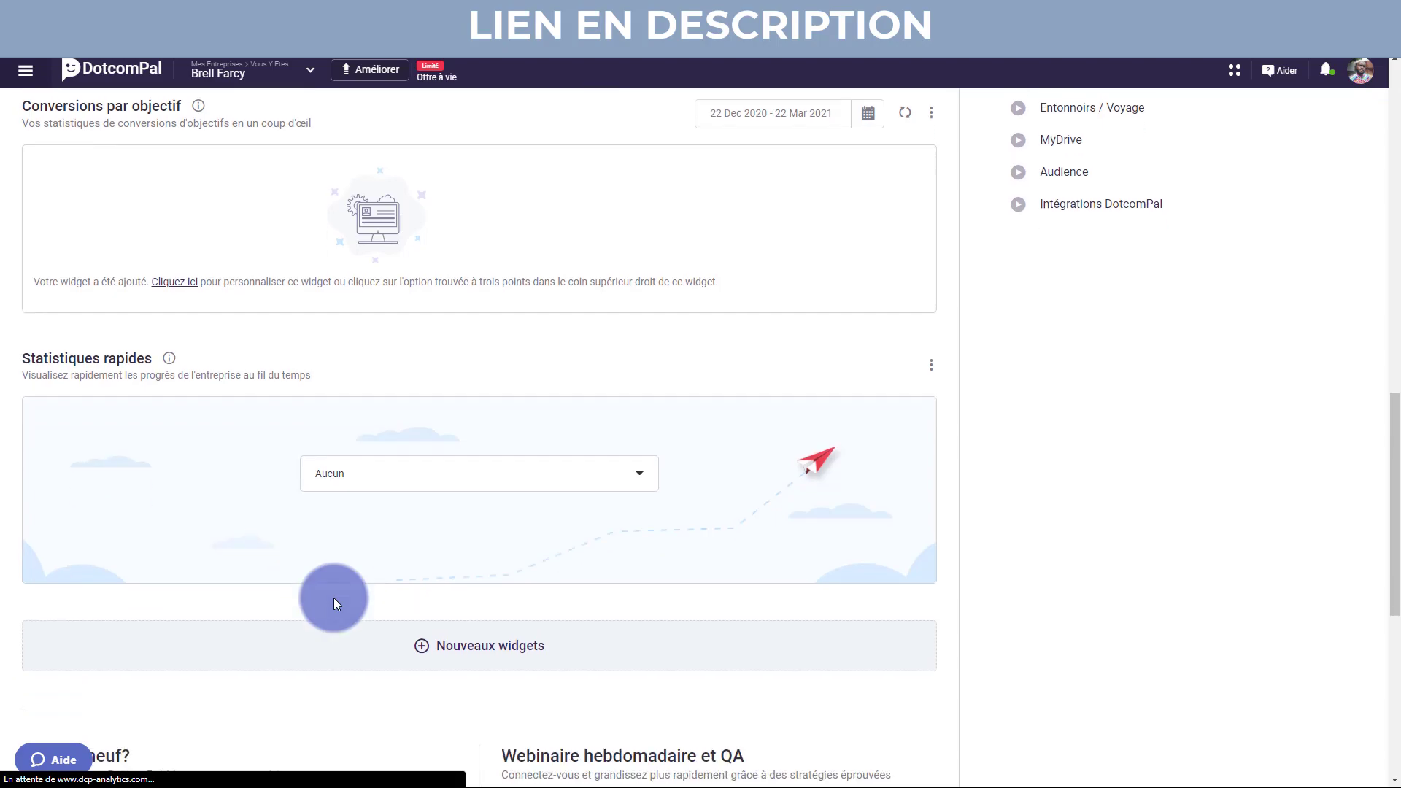
pyautogui.click(613, 463)
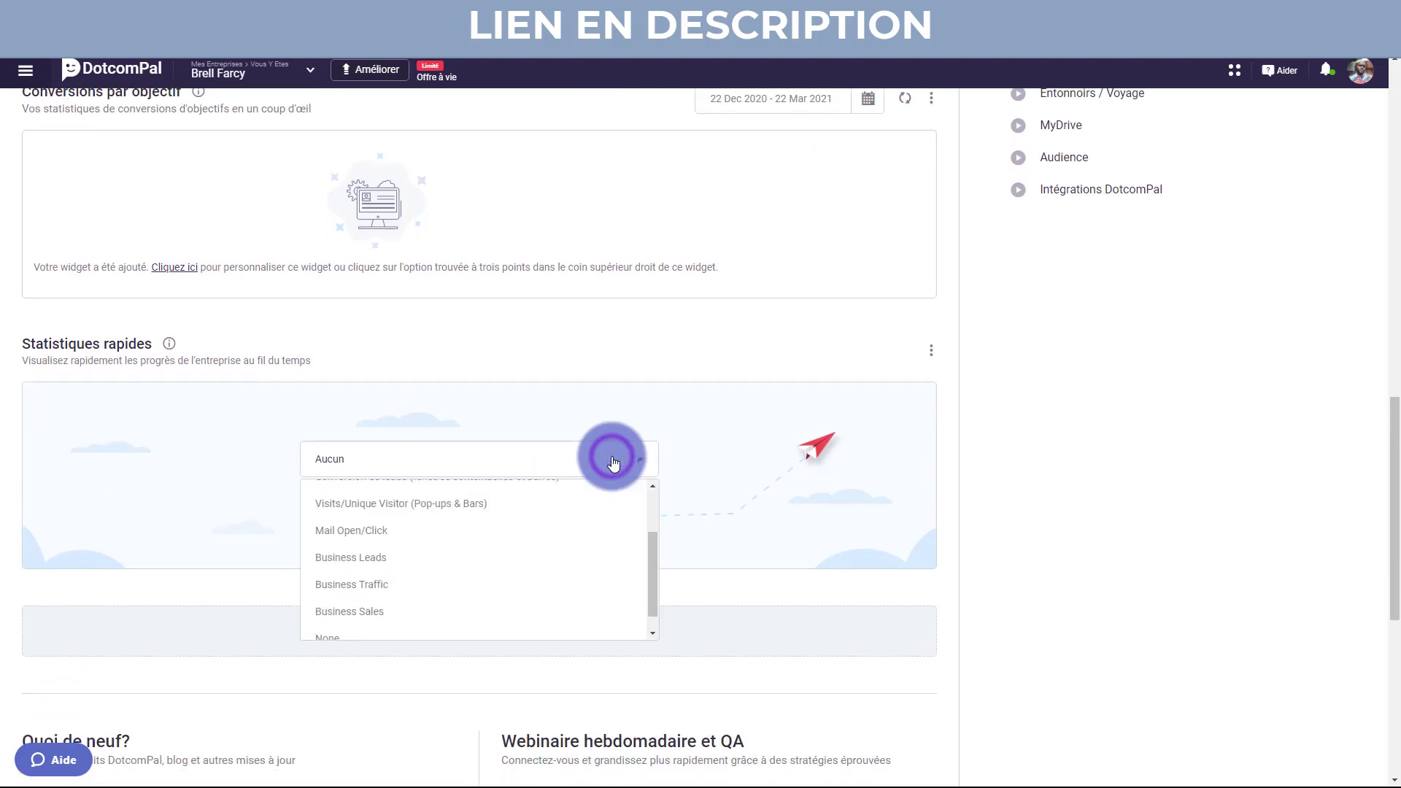
pyautogui.click(371, 504)
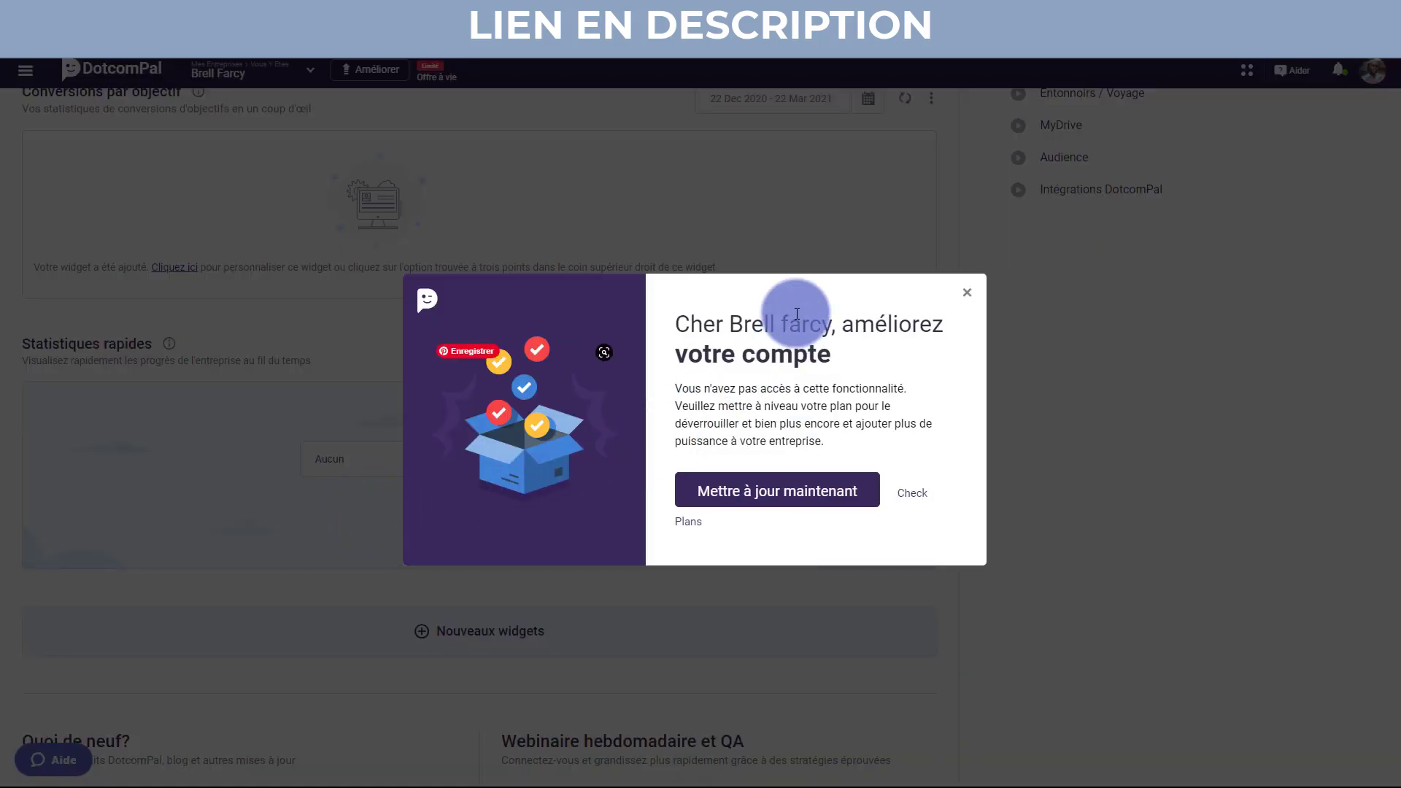
pyautogui.click(966, 292)
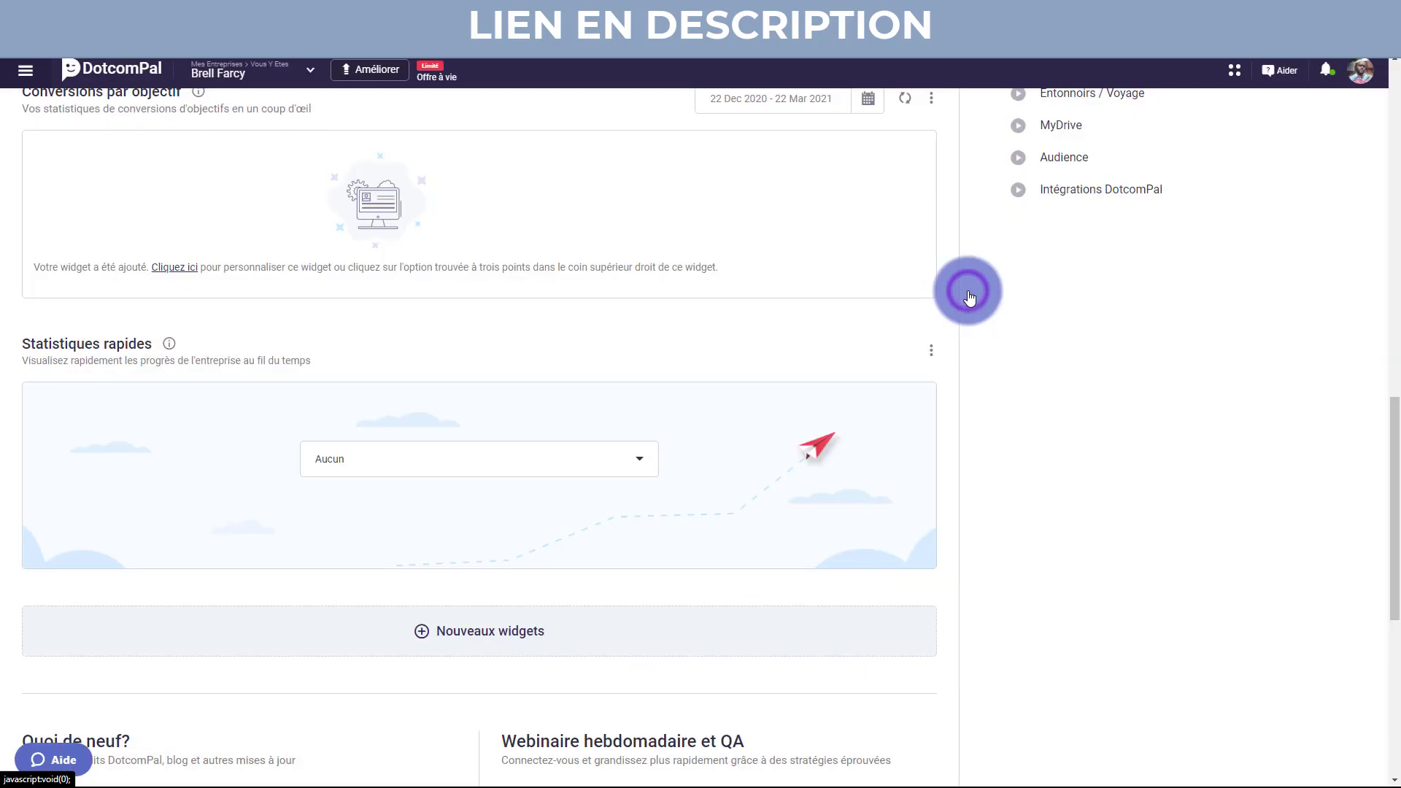
pyautogui.scroll(-4, 448, 484)
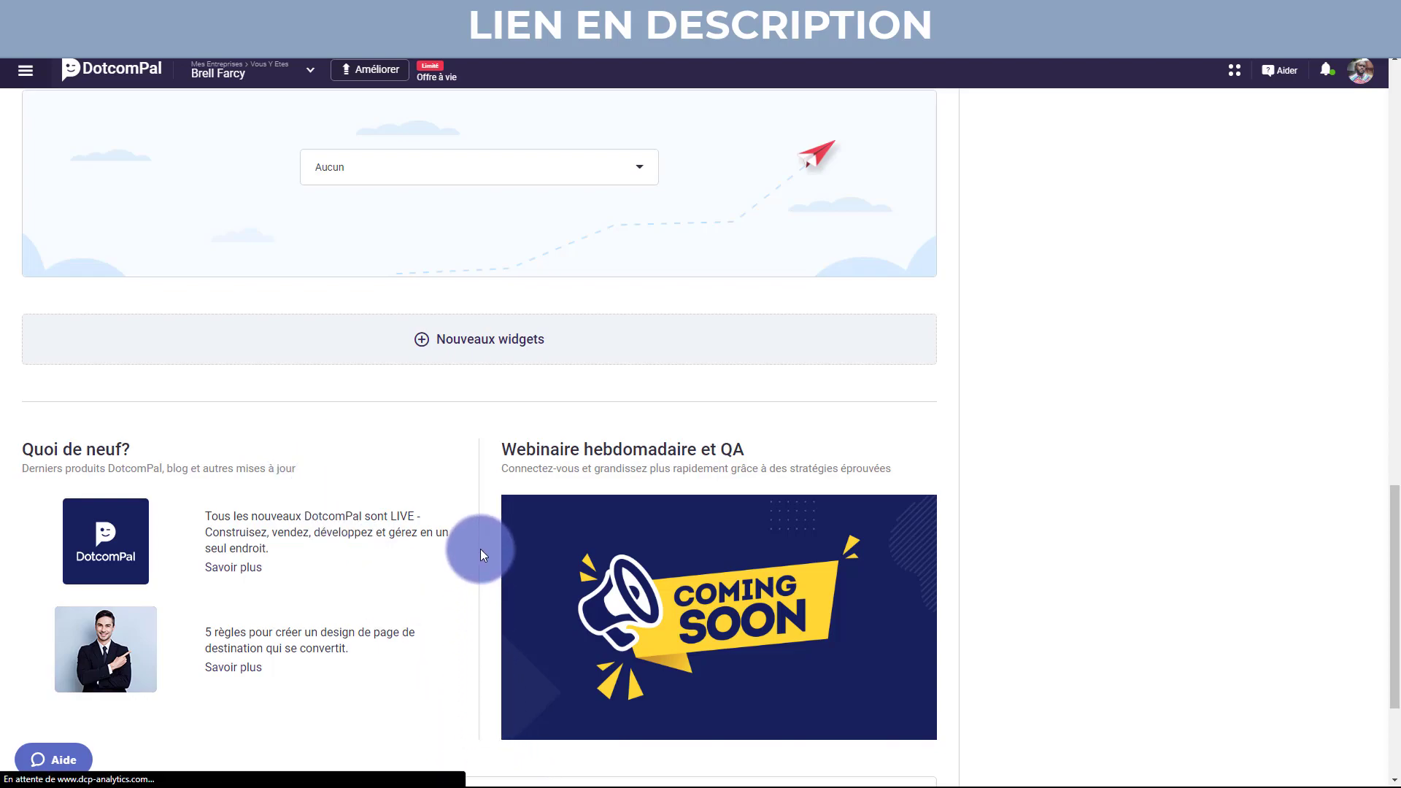
pyautogui.press('super')
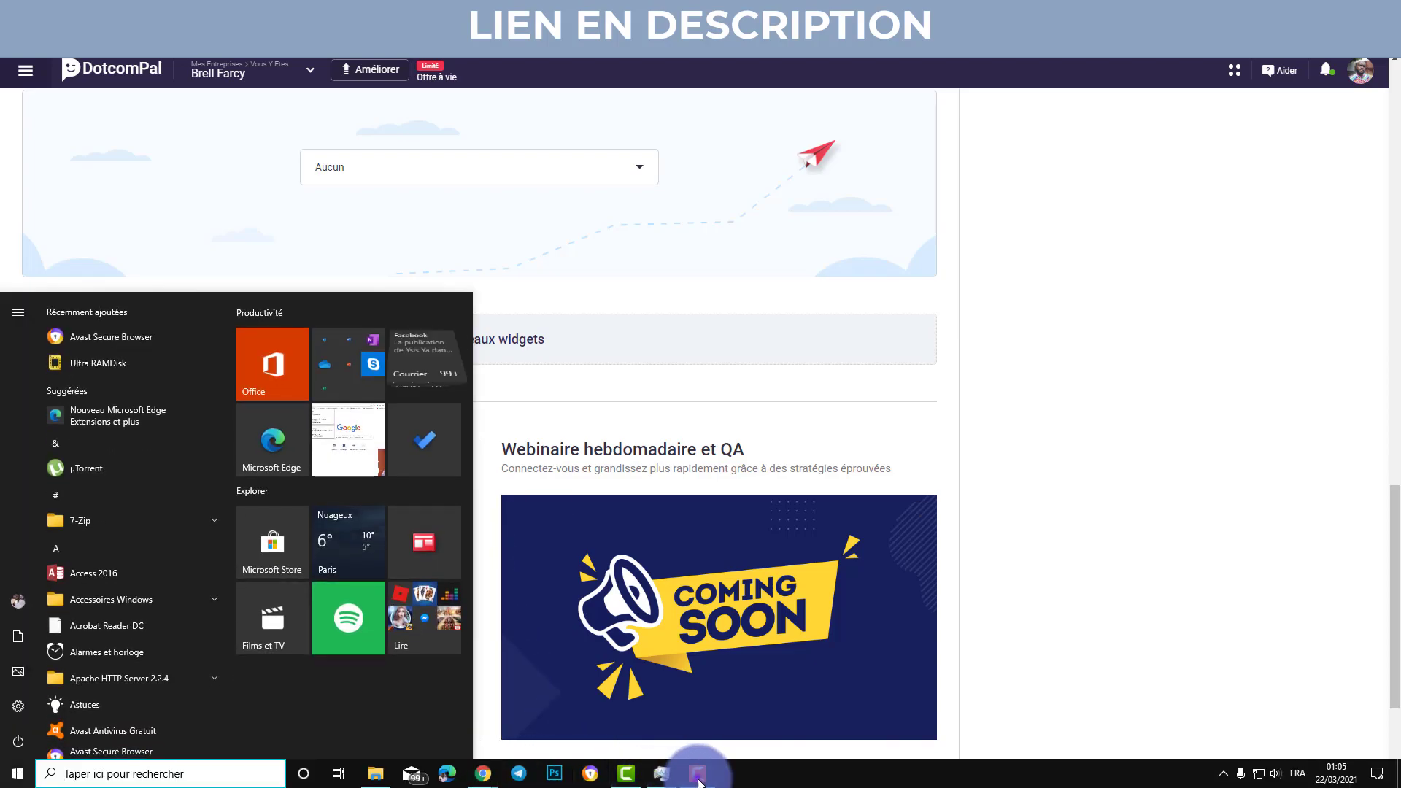
pyautogui.click(698, 773)
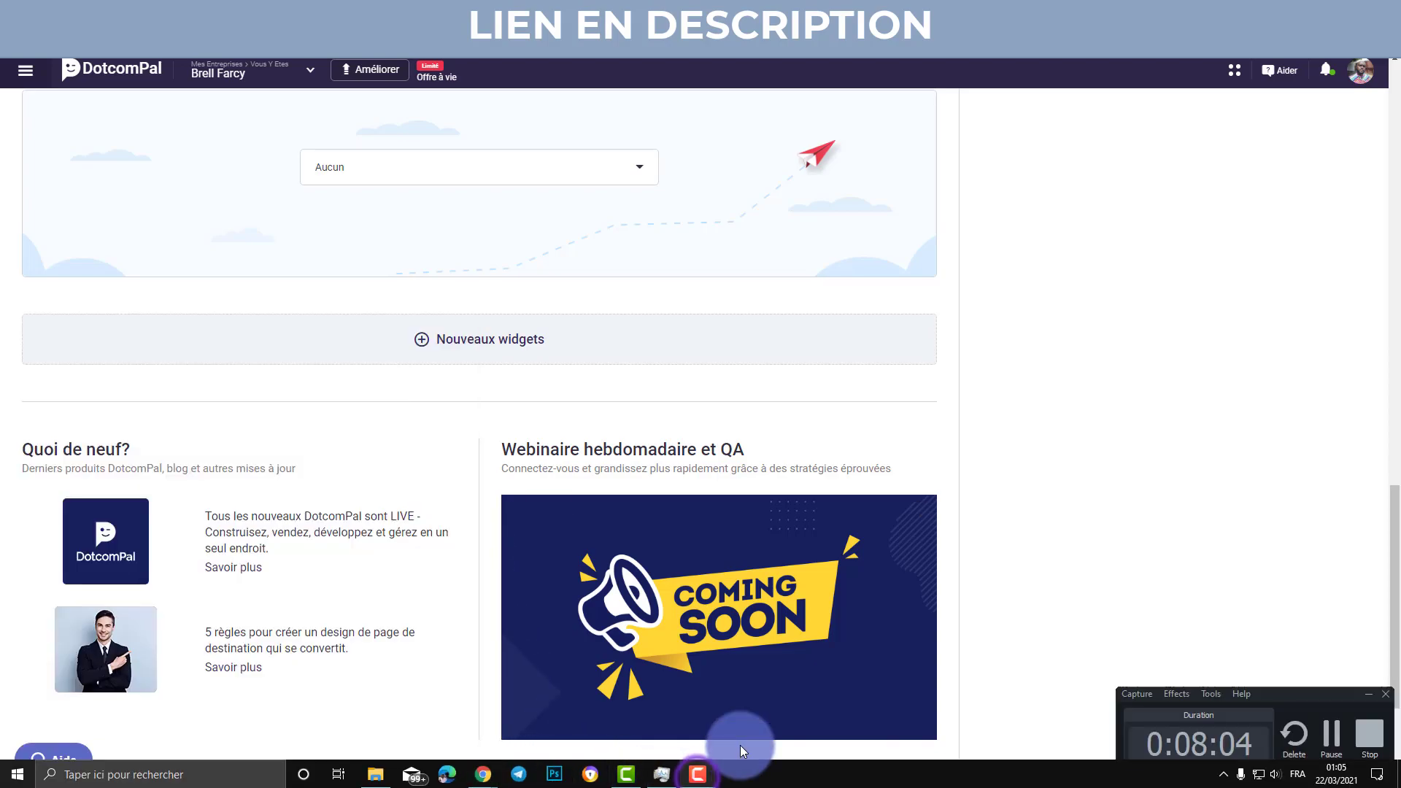
pyautogui.click(1329, 733)
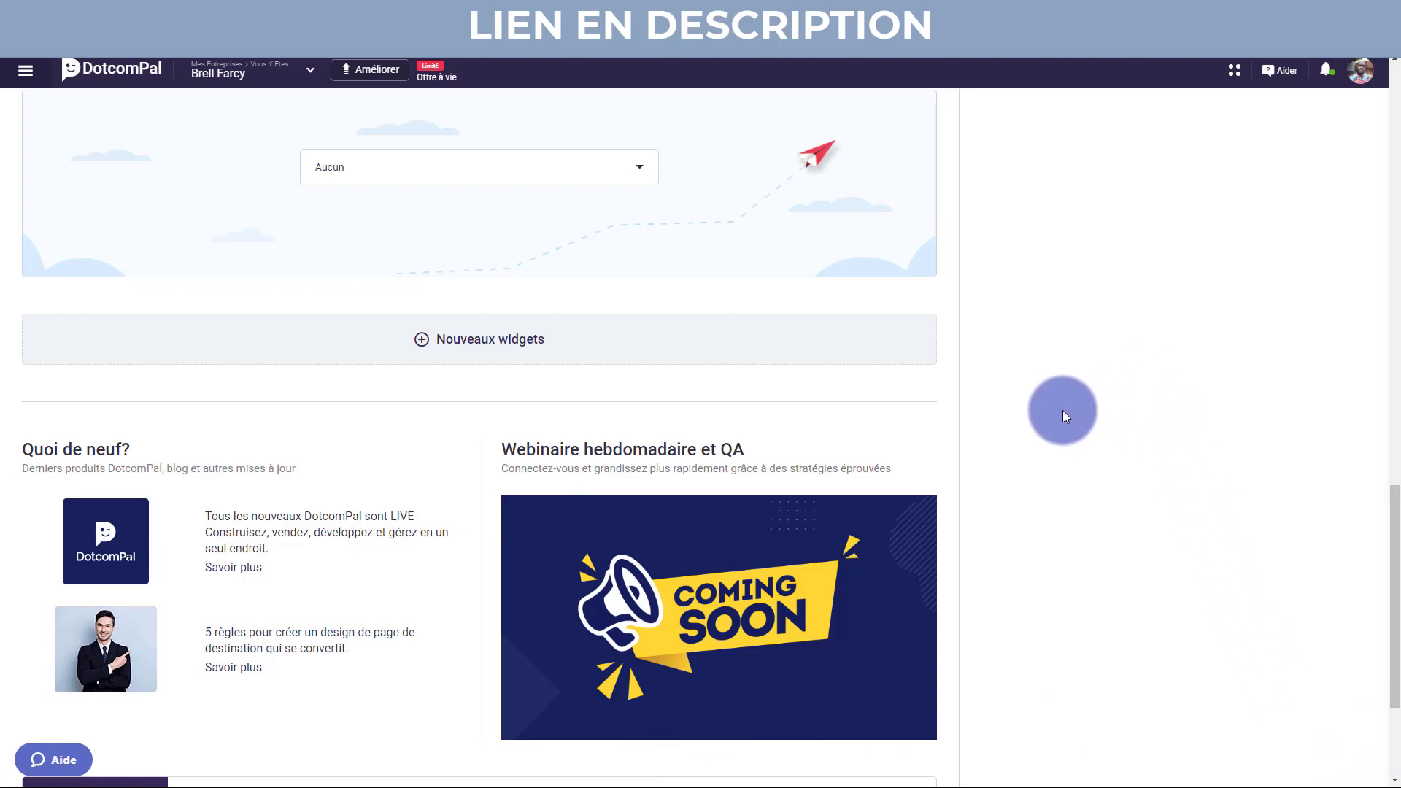
pyautogui.scroll(15, 1041, 401)
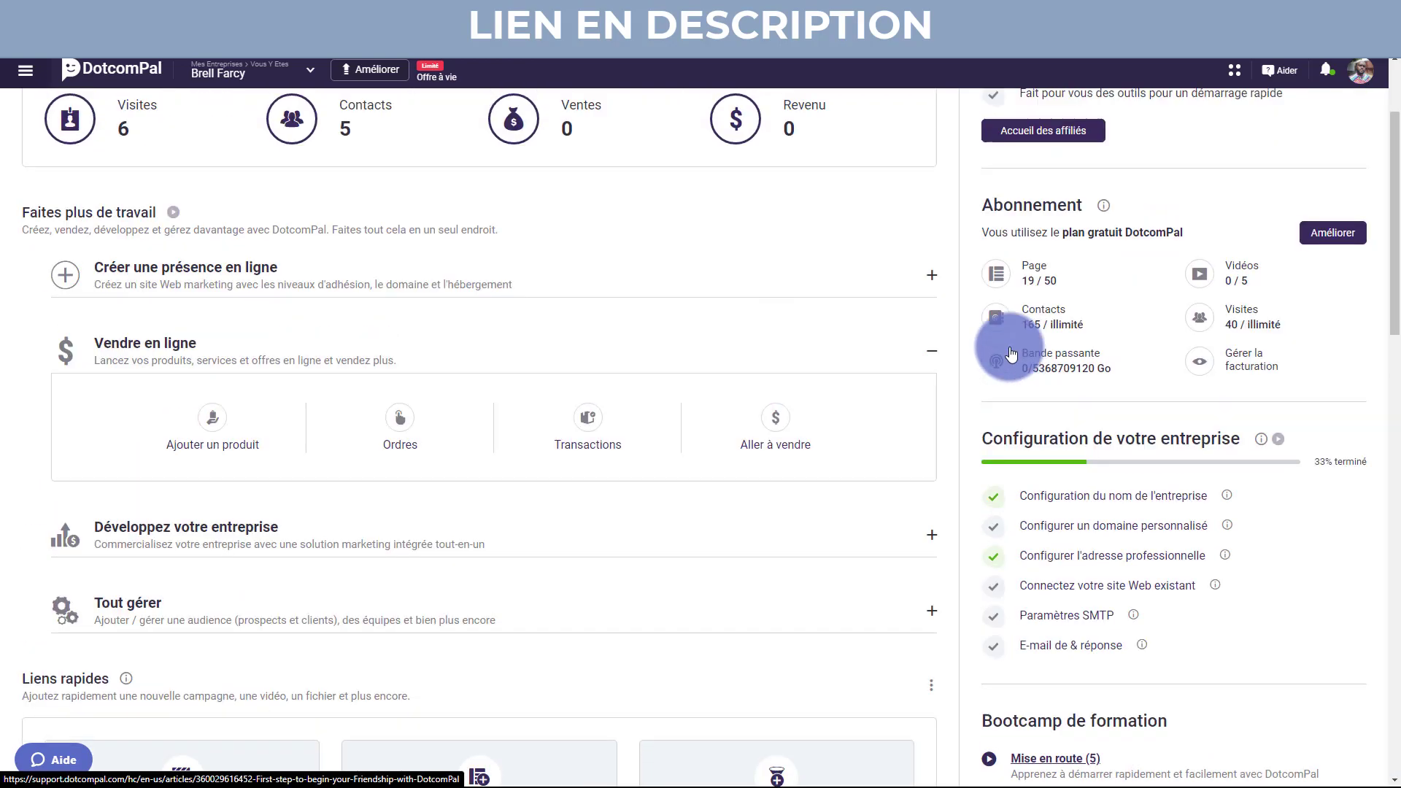
pyautogui.scroll(3, 1009, 344)
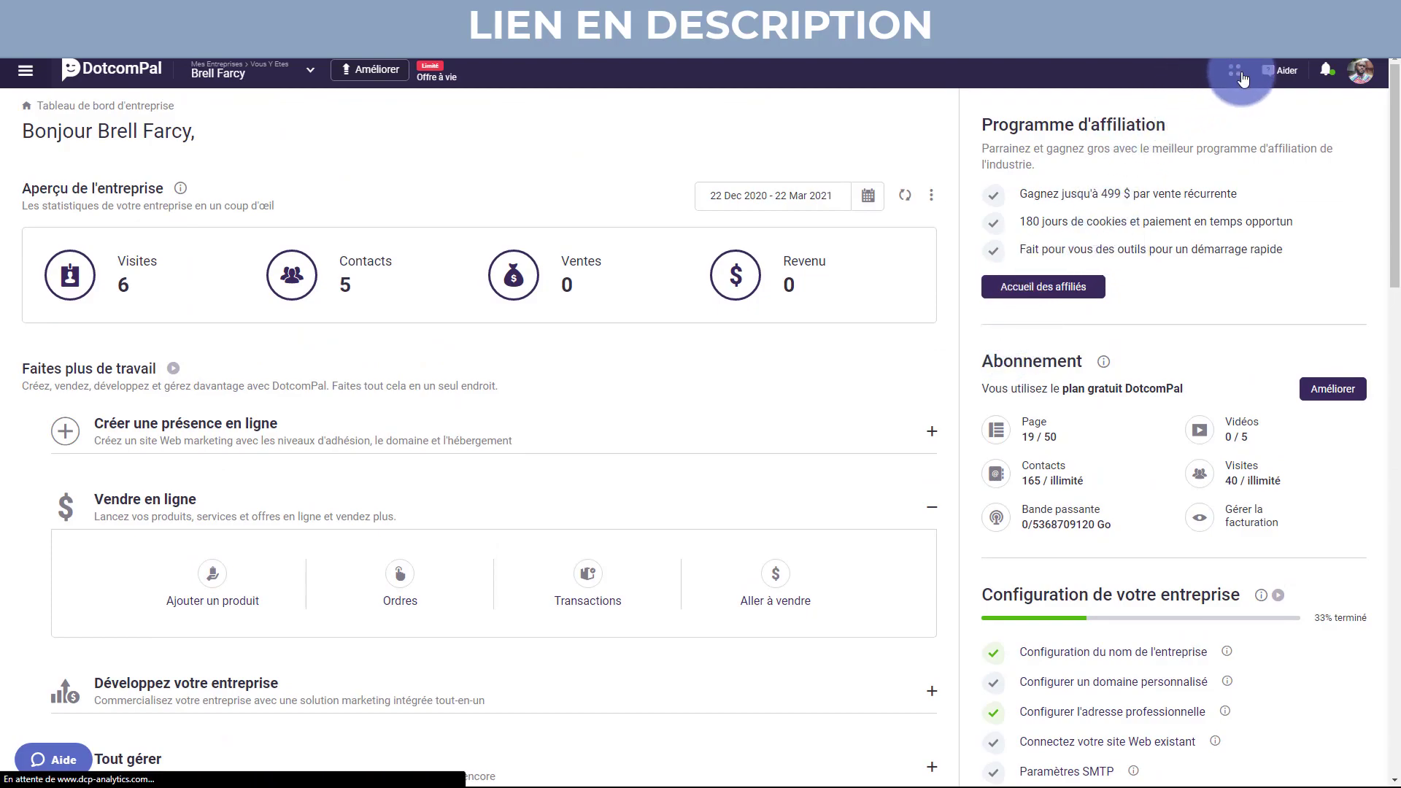
pyautogui.click(1231, 73)
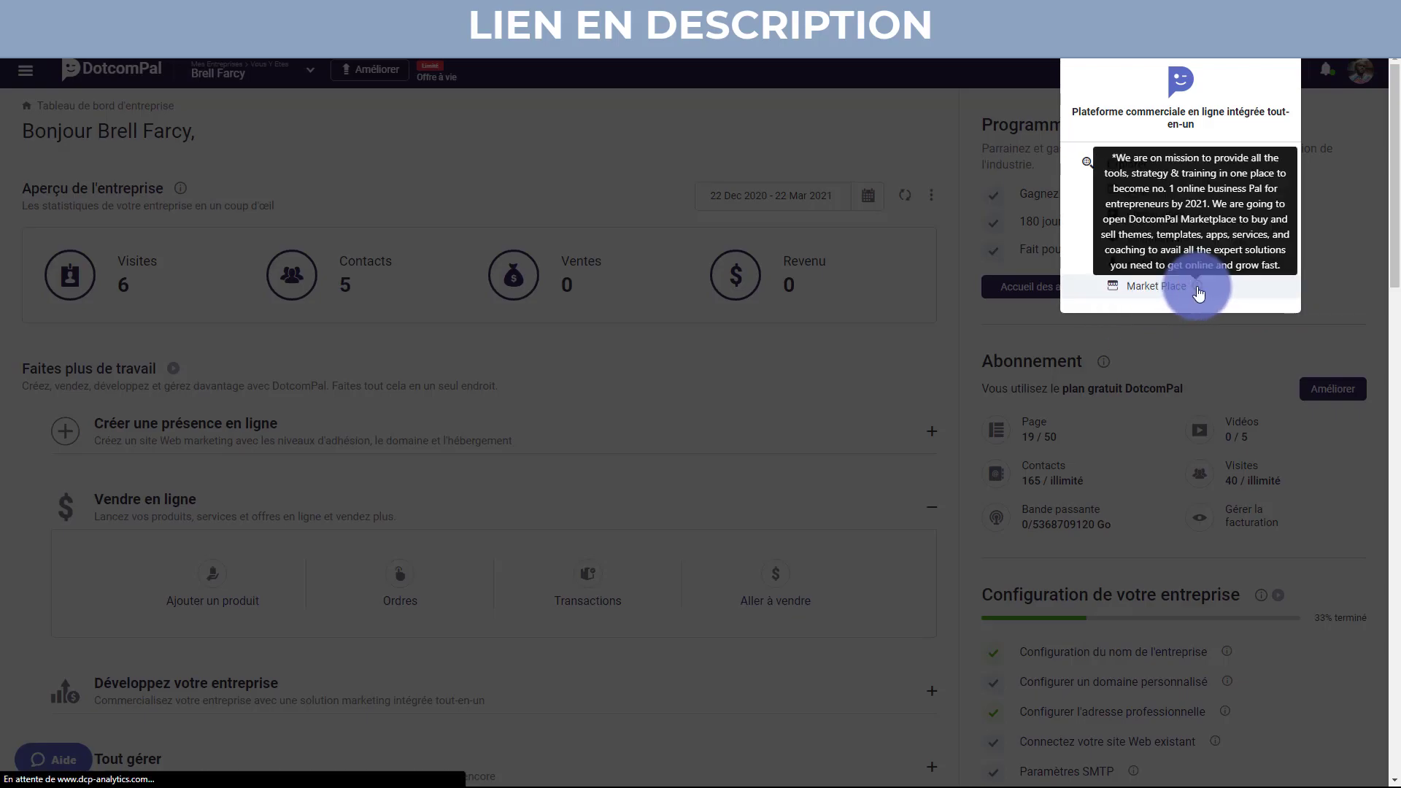
pyautogui.moveTo(1200, 294)
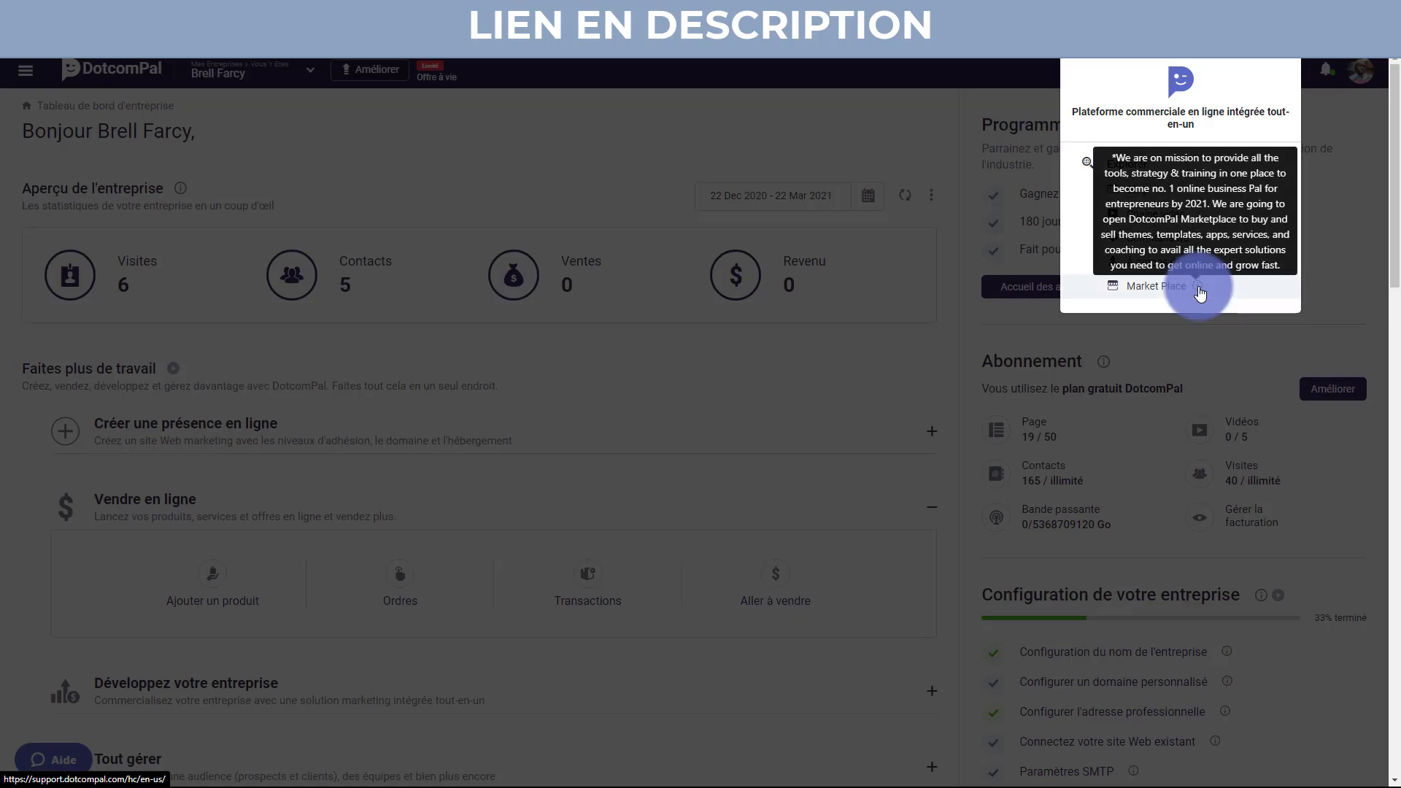
pyautogui.click(934, 115)
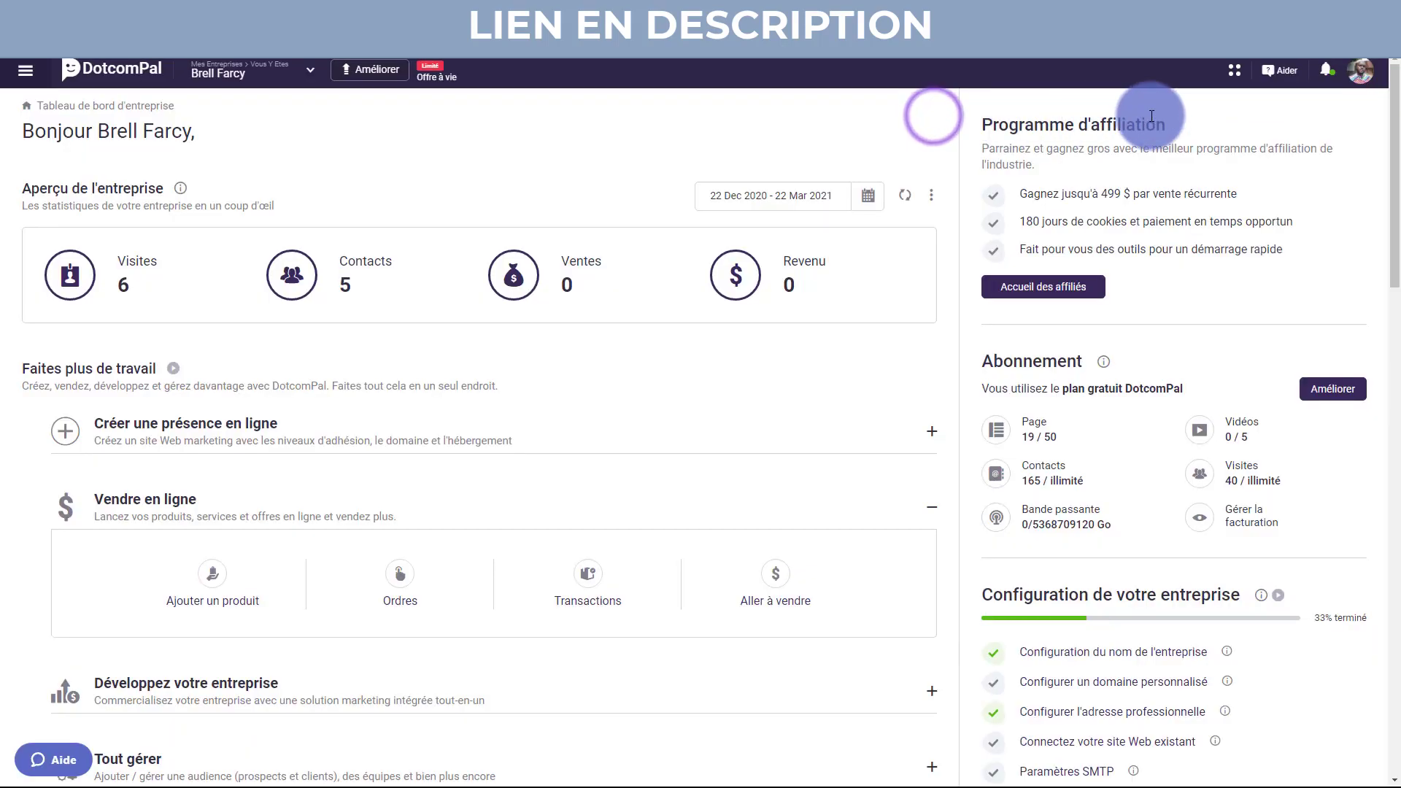
pyautogui.click(1324, 74)
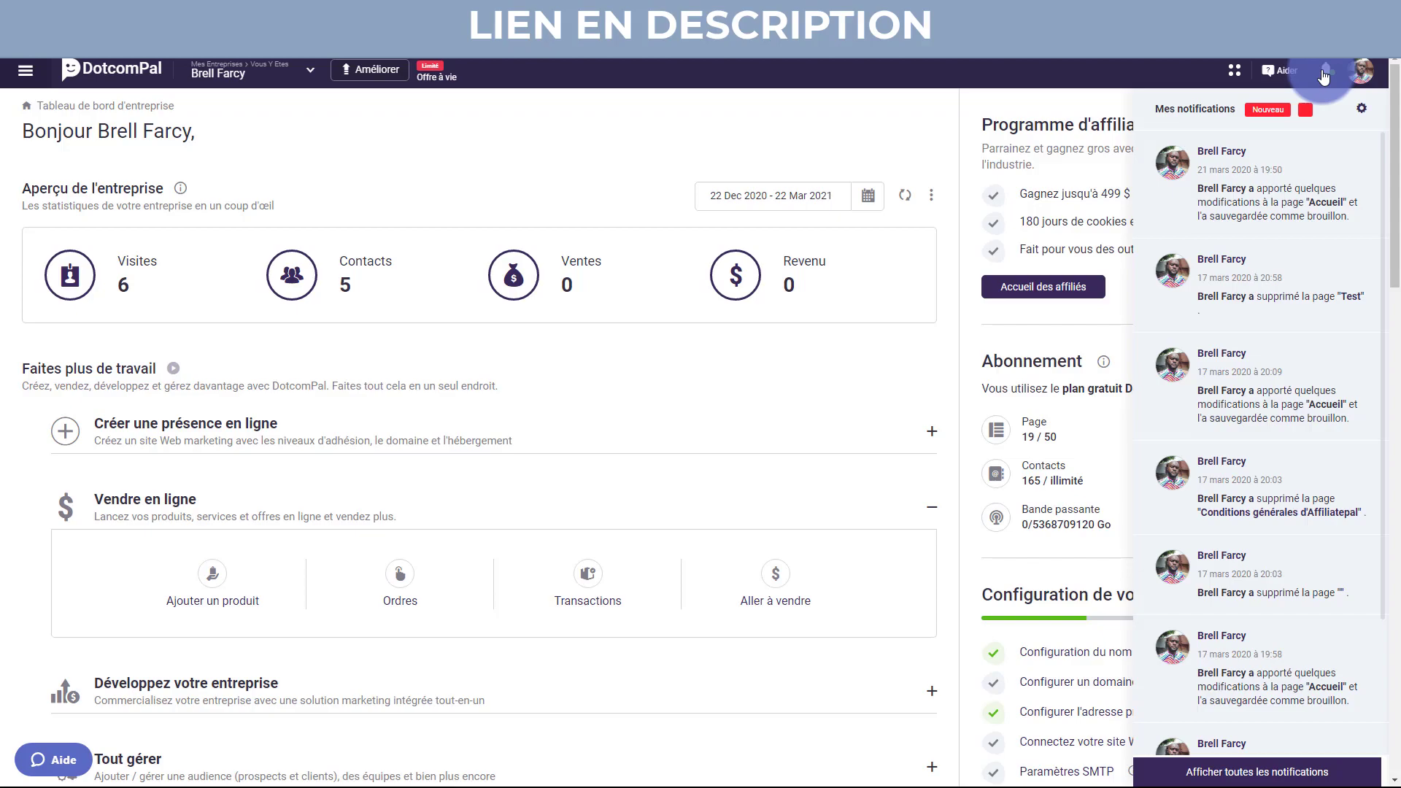
pyautogui.click(1324, 76)
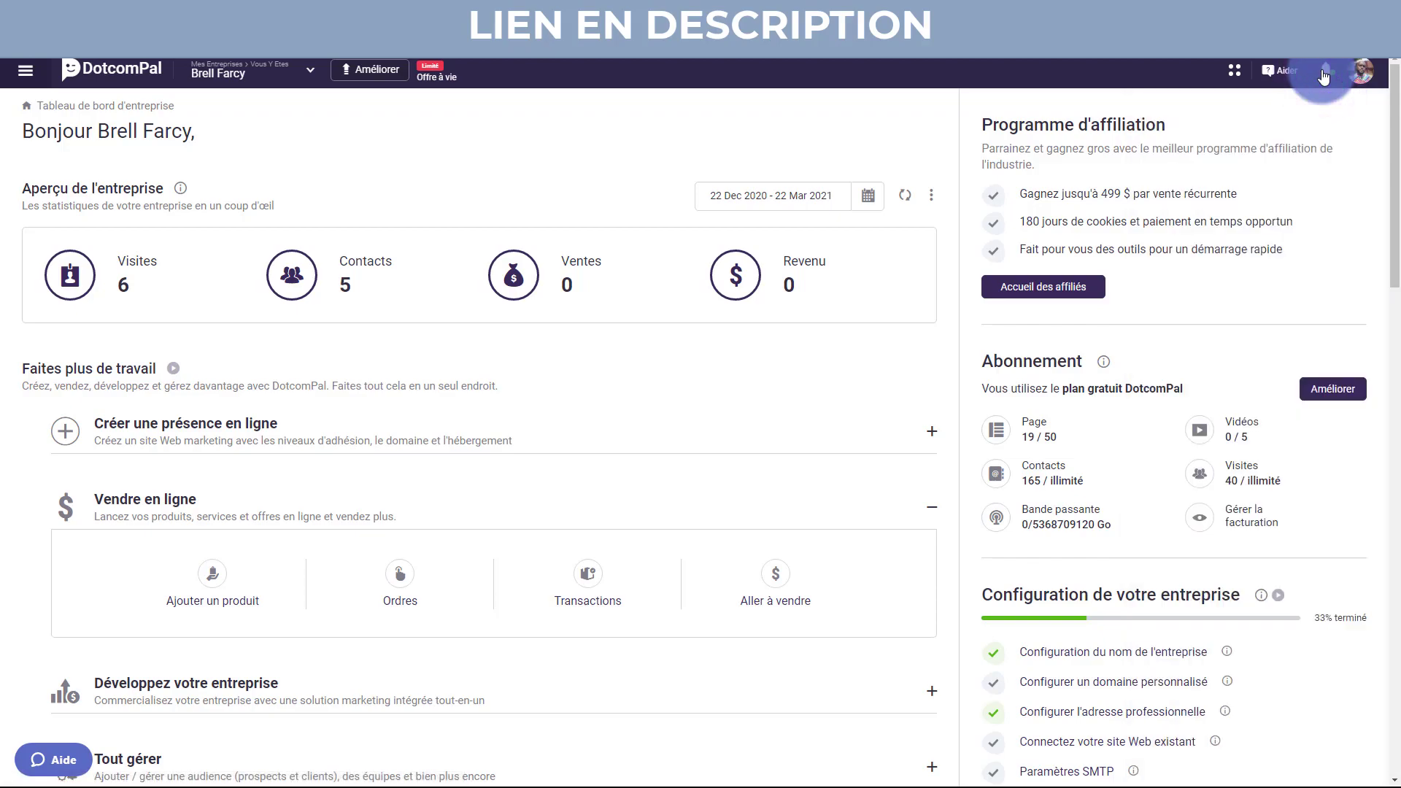
pyautogui.click(1360, 76)
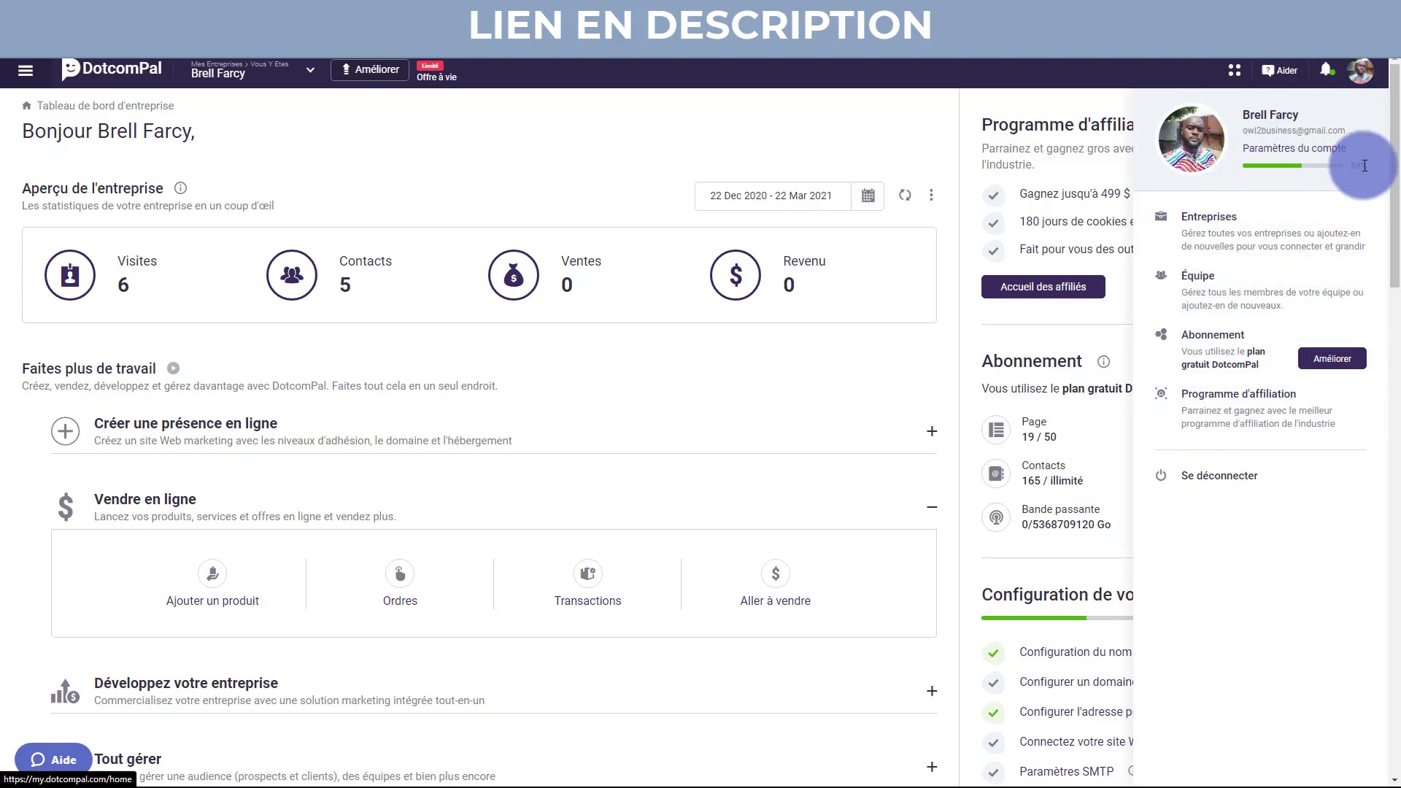
pyautogui.click(1361, 76)
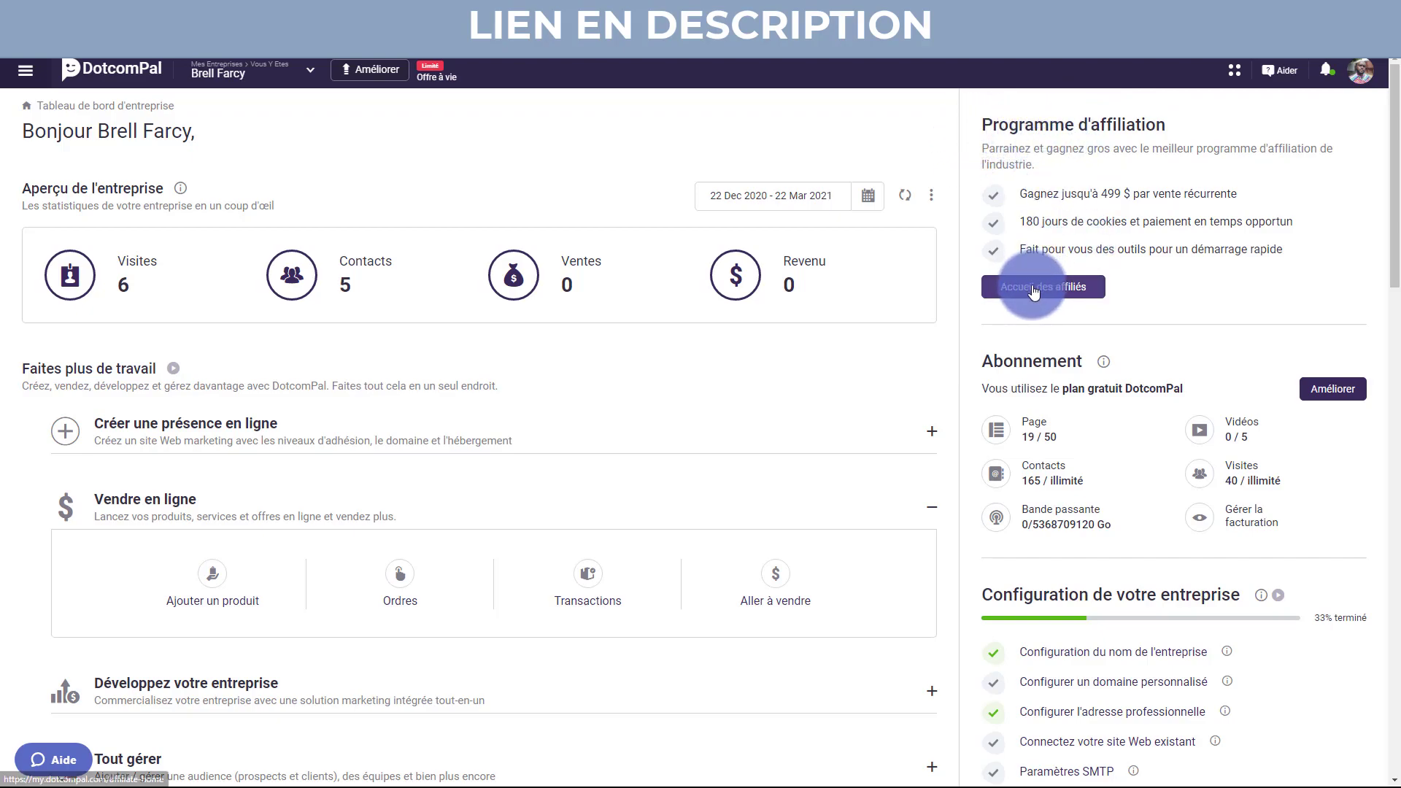
pyautogui.scroll(-2, 1061, 348)
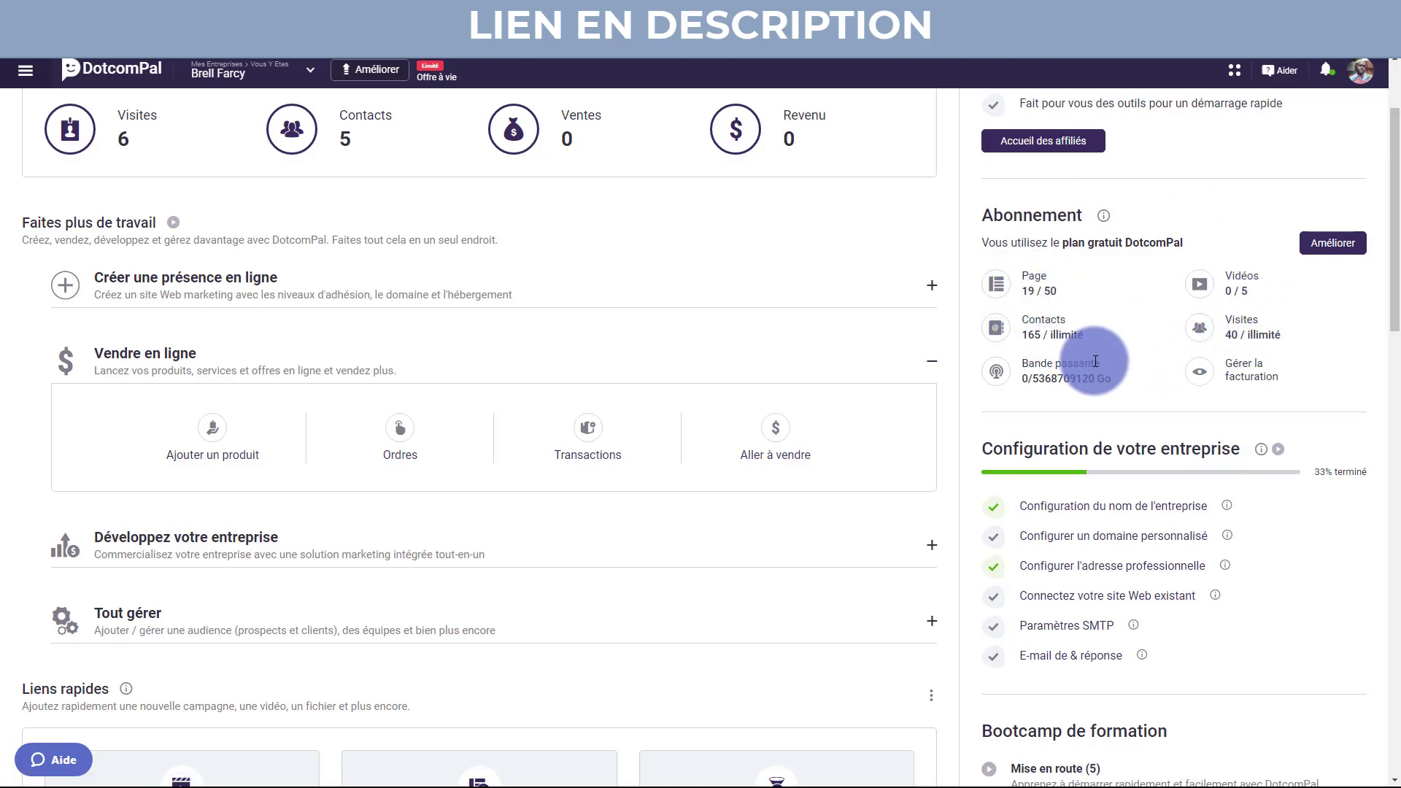
pyautogui.scroll(-1, 1056, 375)
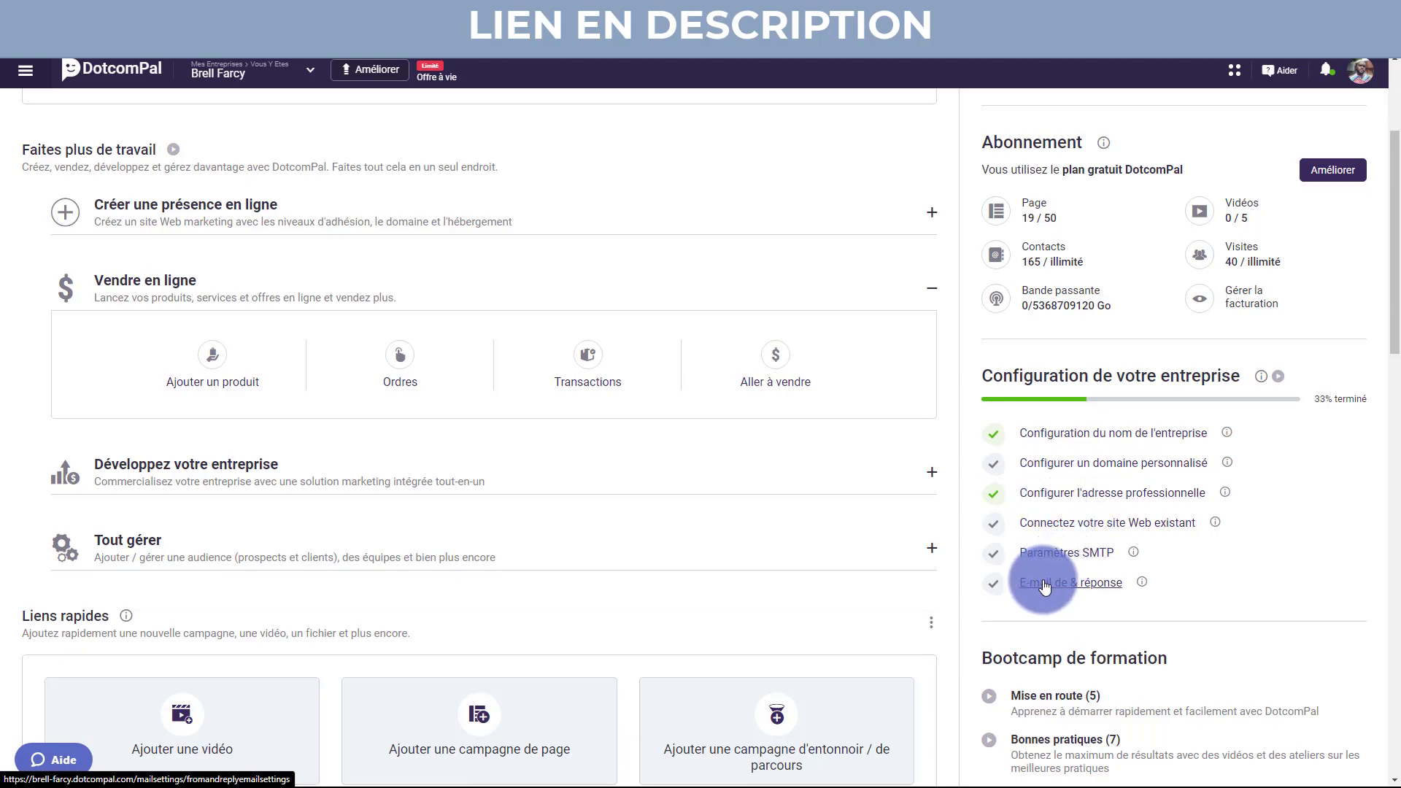
pyautogui.scroll(-2, 1045, 585)
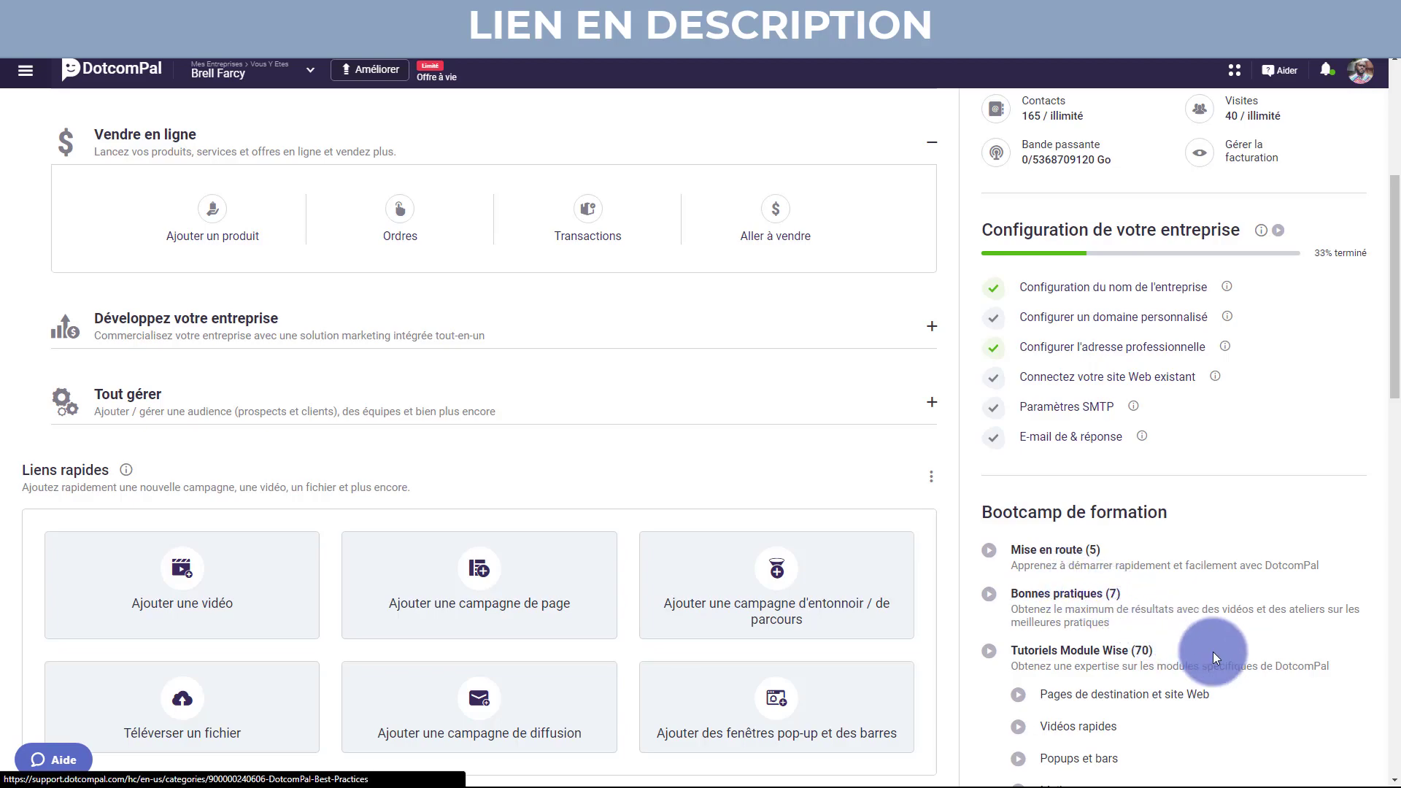
pyautogui.scroll(-1, 1298, 685)
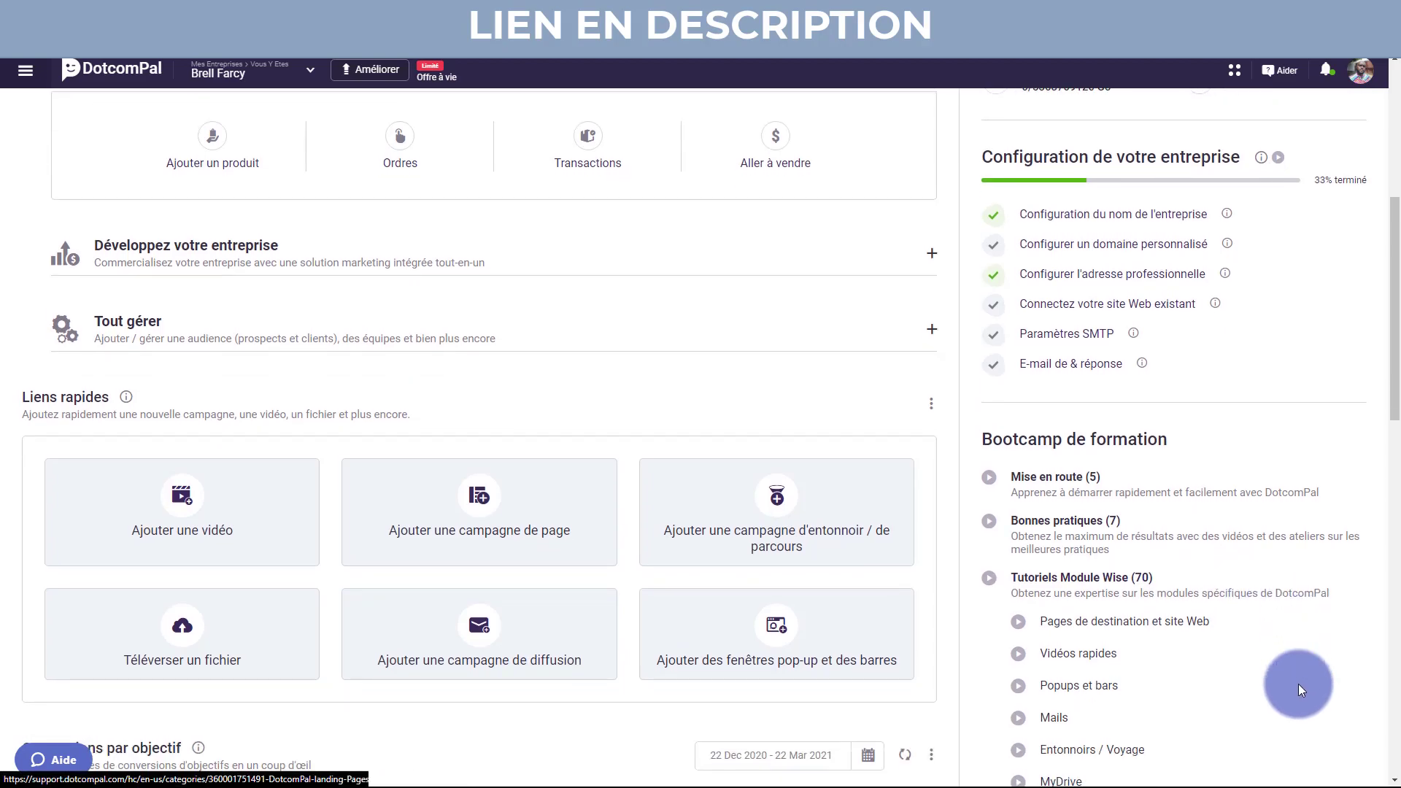
pyautogui.scroll(-1, 1298, 685)
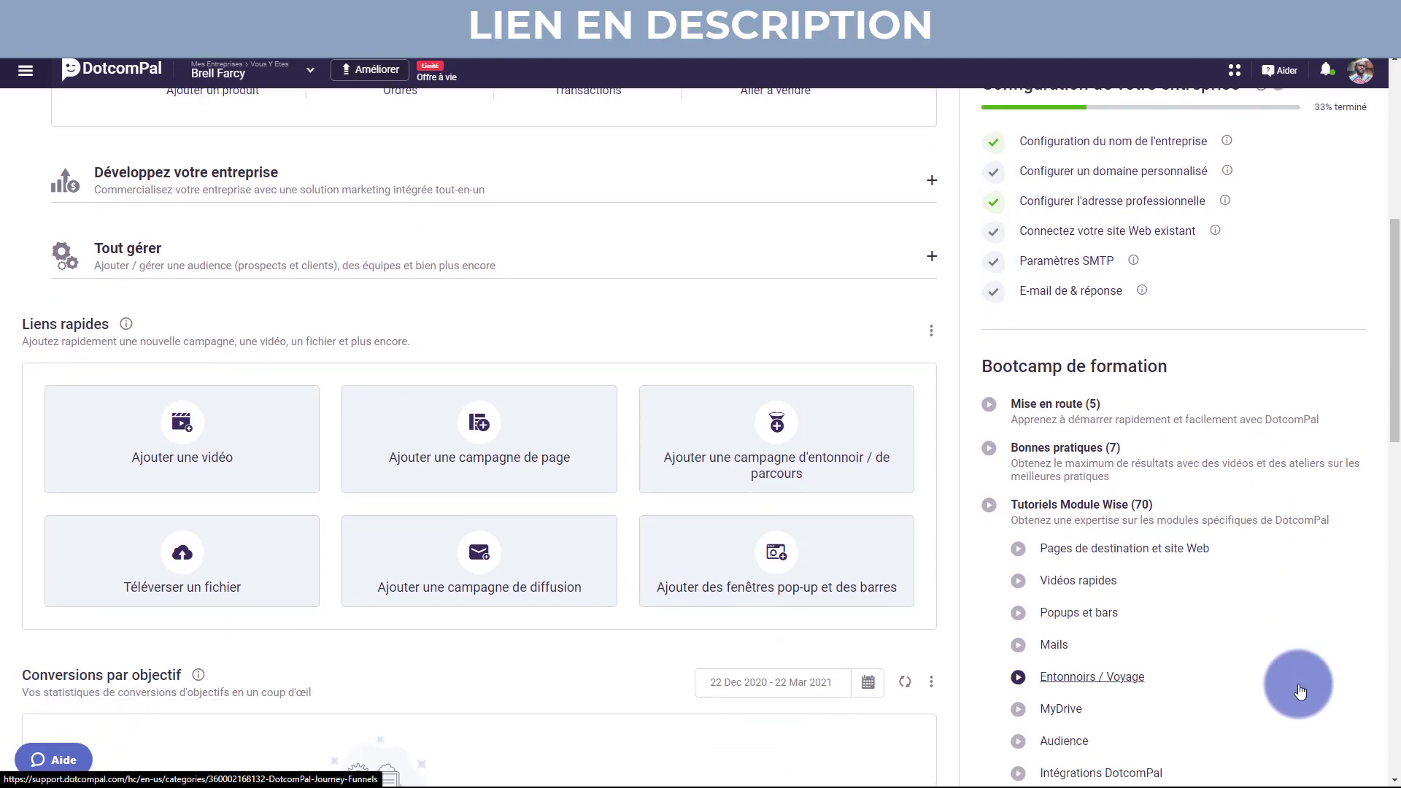
pyautogui.scroll(-1, 1297, 685)
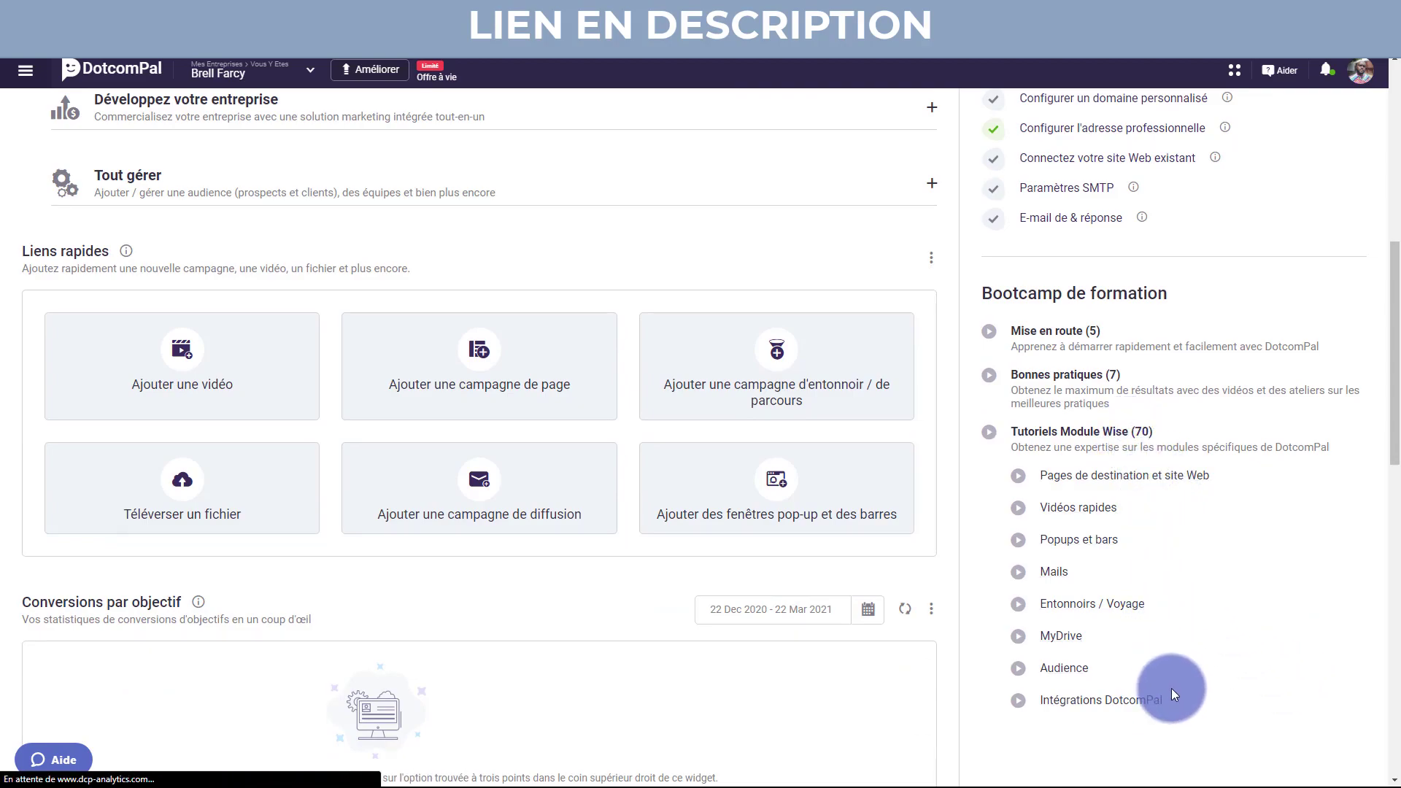
pyautogui.scroll(-2, 1171, 688)
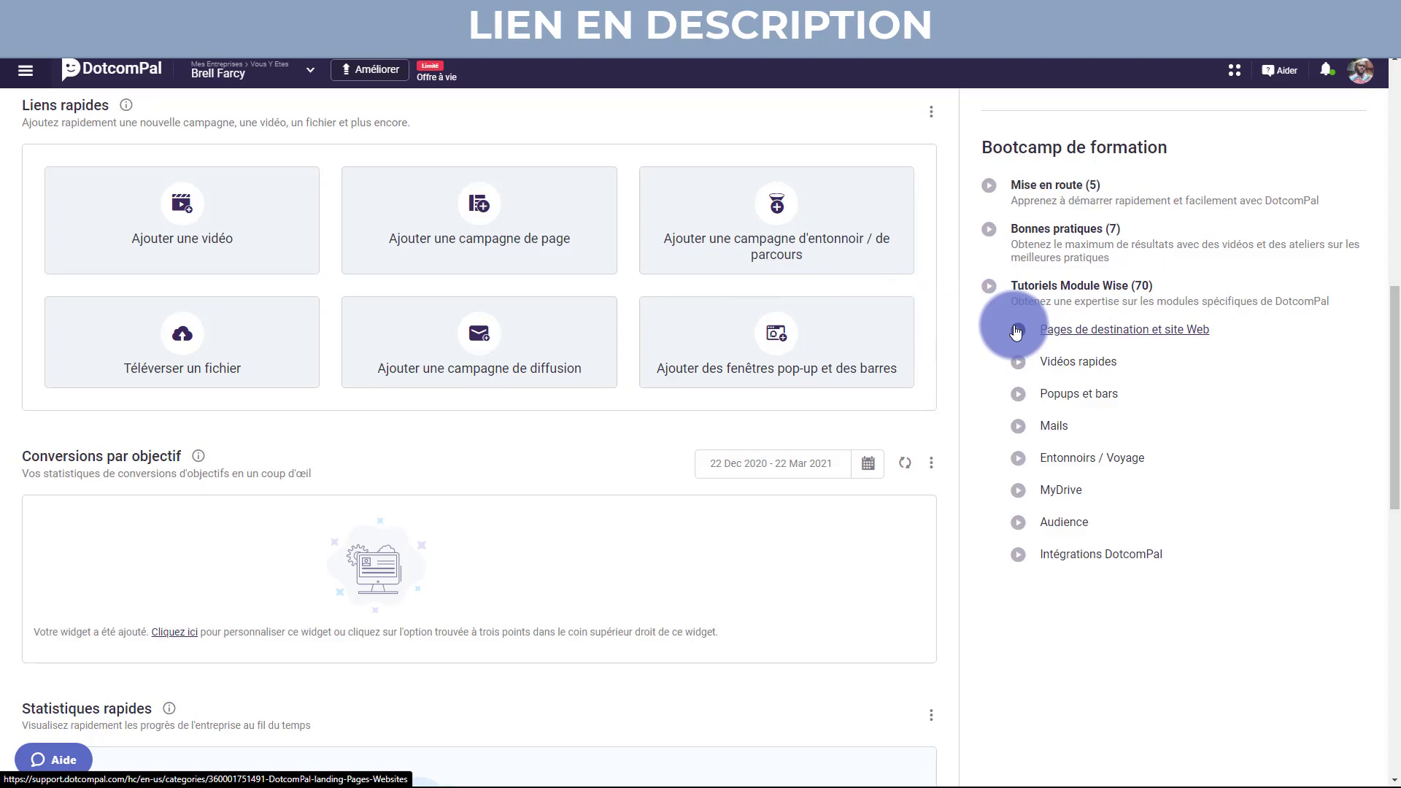
pyautogui.scroll(10, 1016, 332)
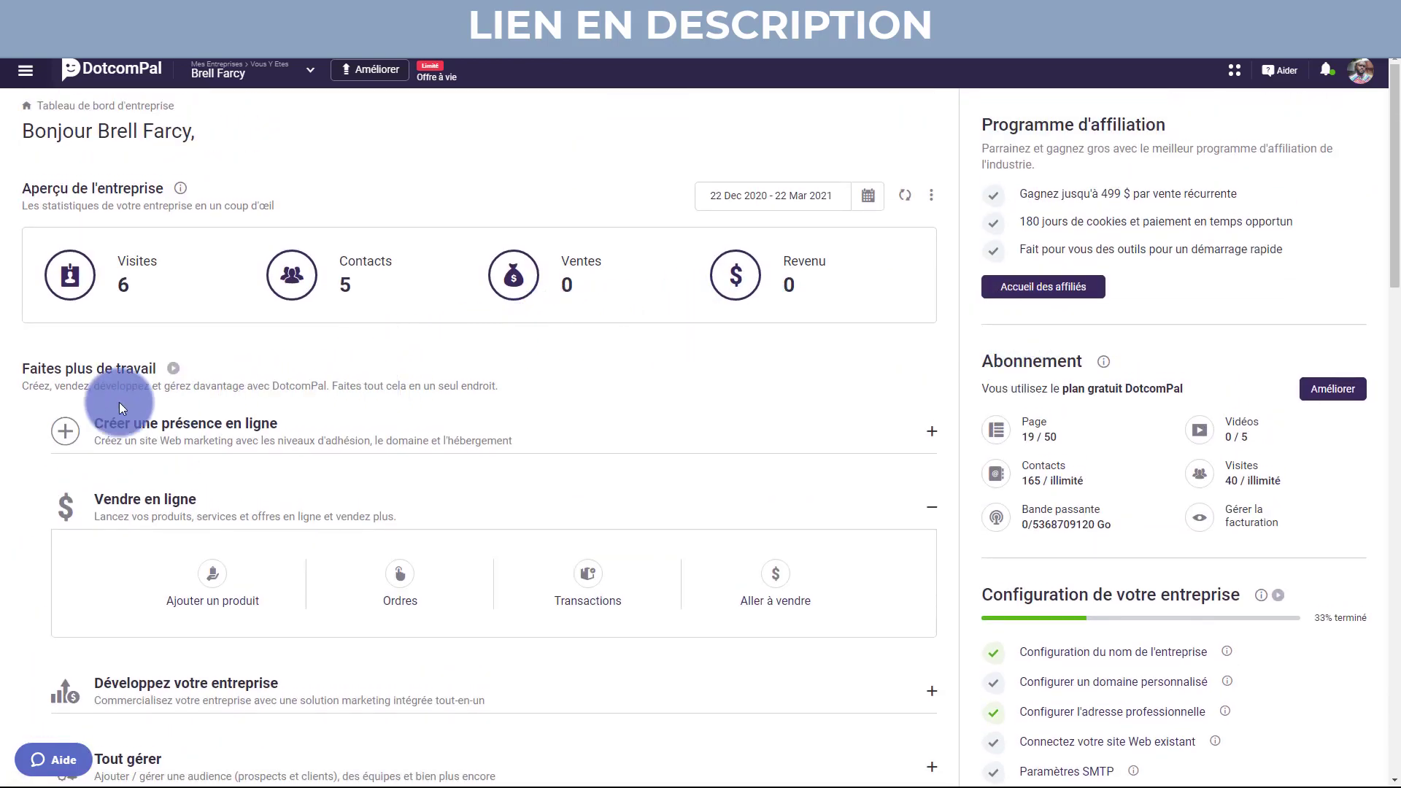
# Go to Réglages > Détails de l'entreprise and leave the industry set to Ecommerce.
pyautogui.click(25, 70)
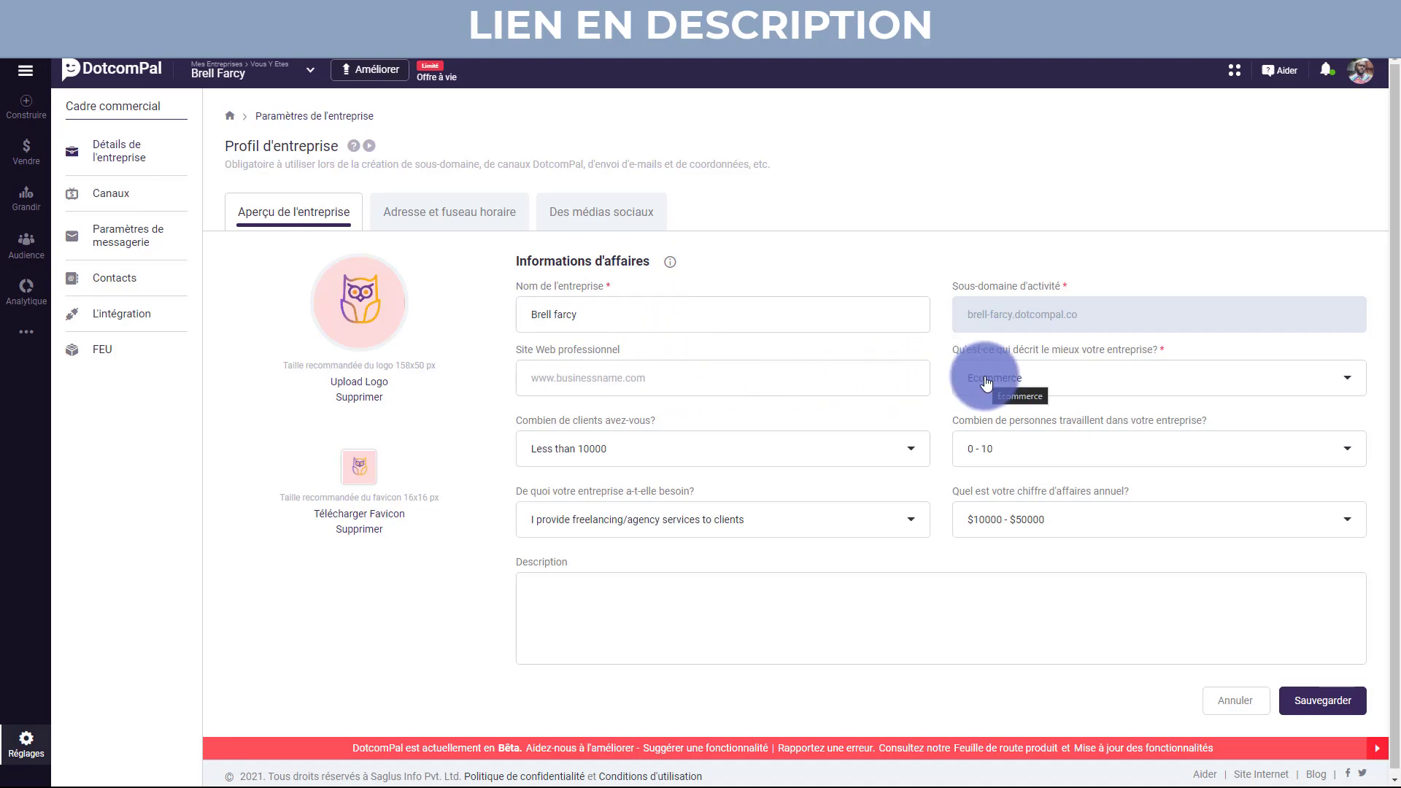
pyautogui.click(1033, 383)
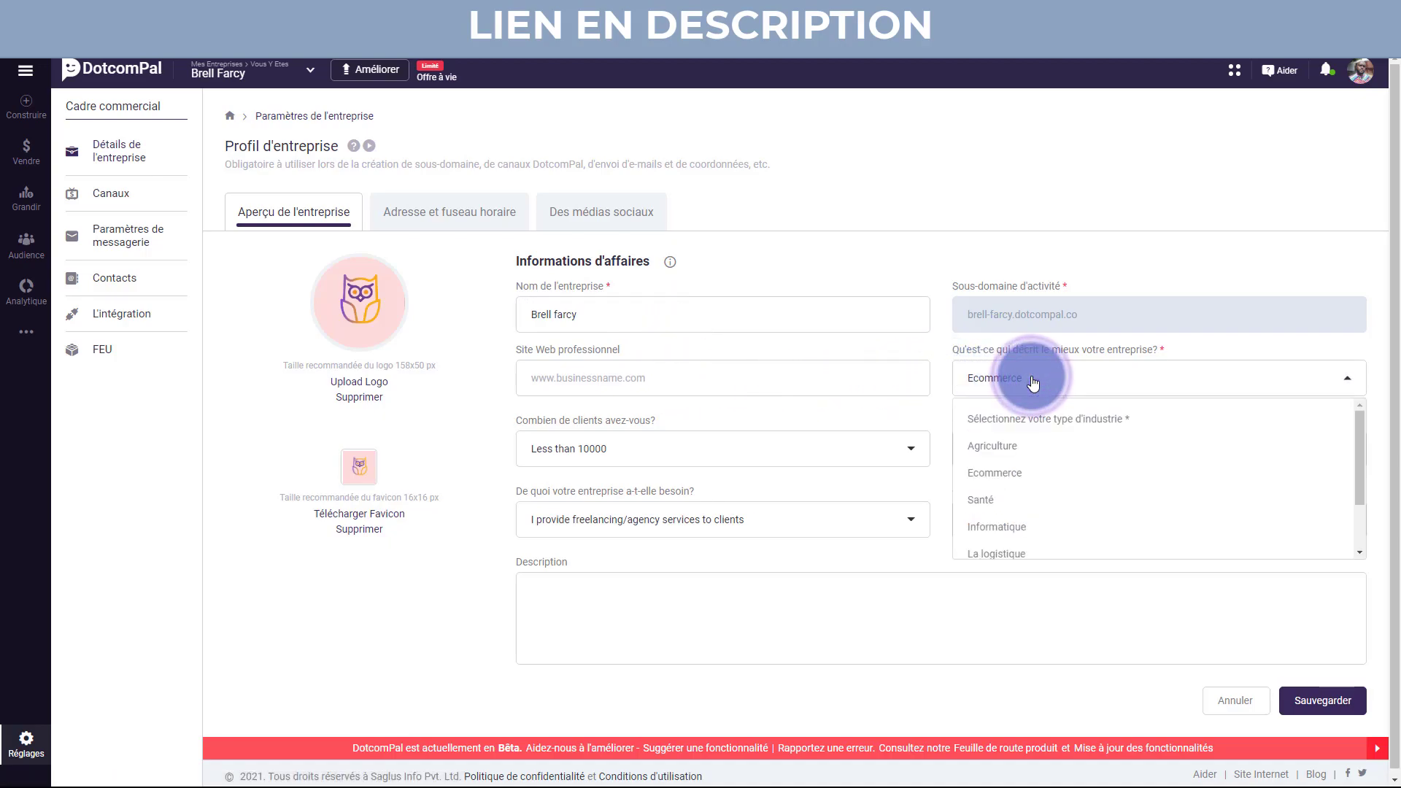
pyautogui.click(1032, 379)
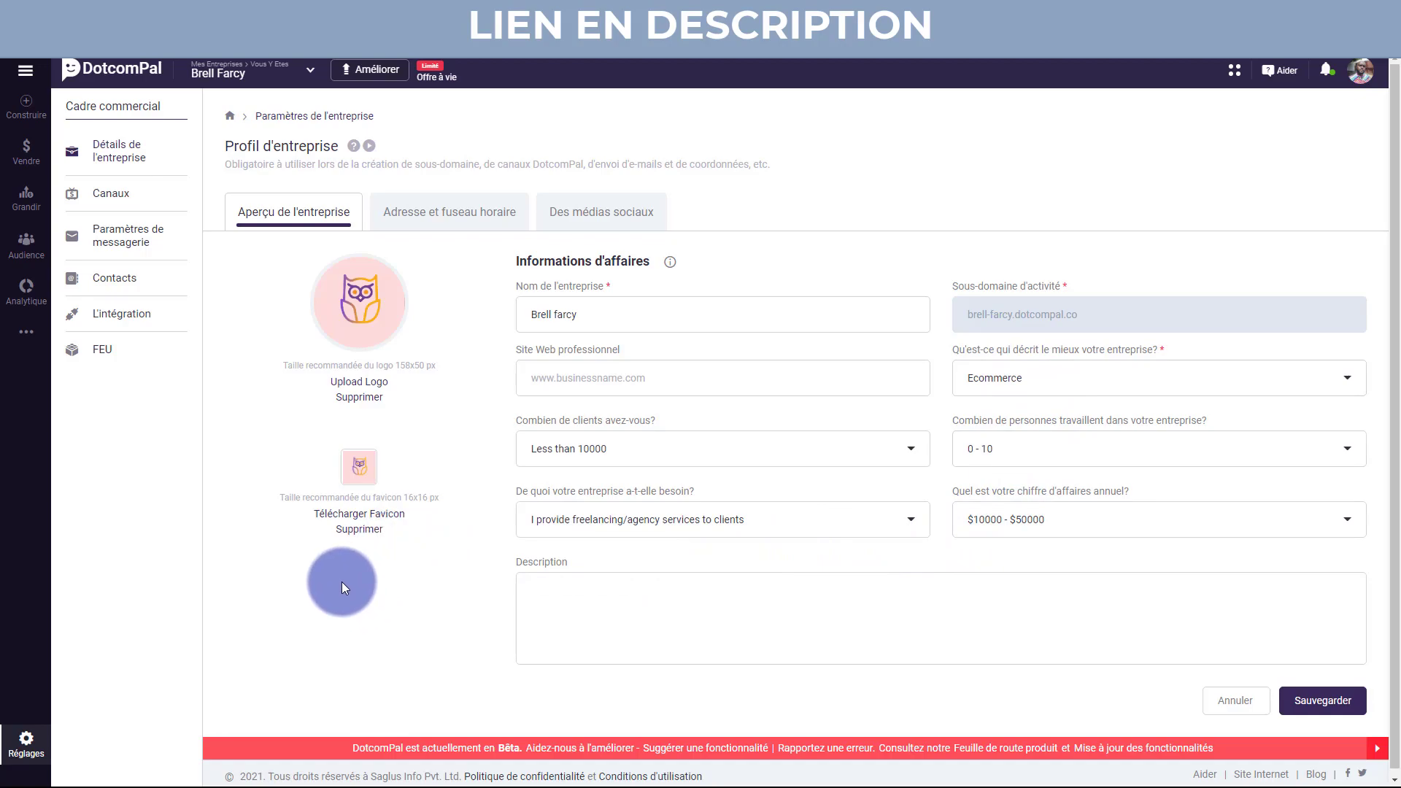
# Review the Adresse et fuseau horaire, Des médias sociaux and Canaux tabs, then reach Paramètres de messagerie.
pyautogui.click(452, 219)
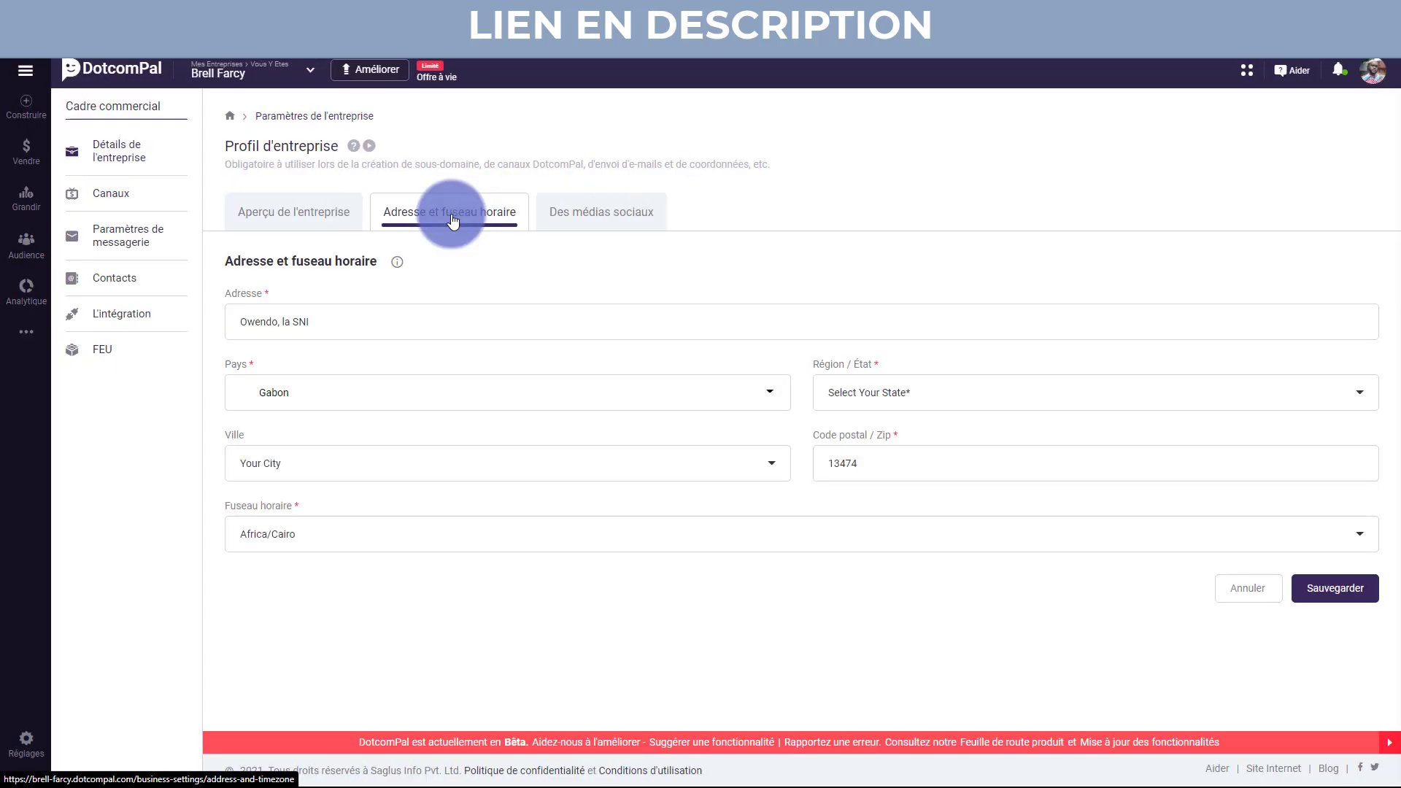
pyautogui.click(595, 219)
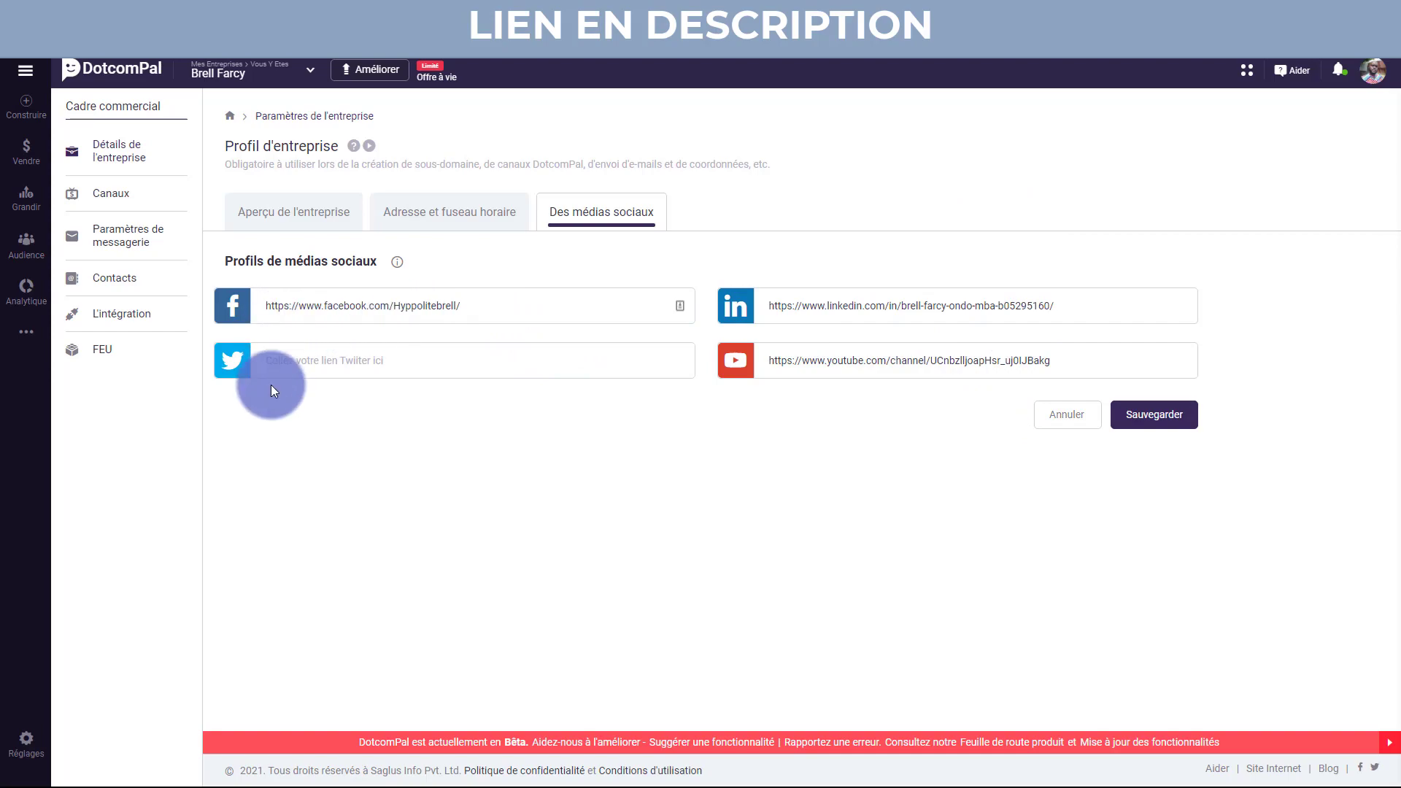
pyautogui.click(107, 192)
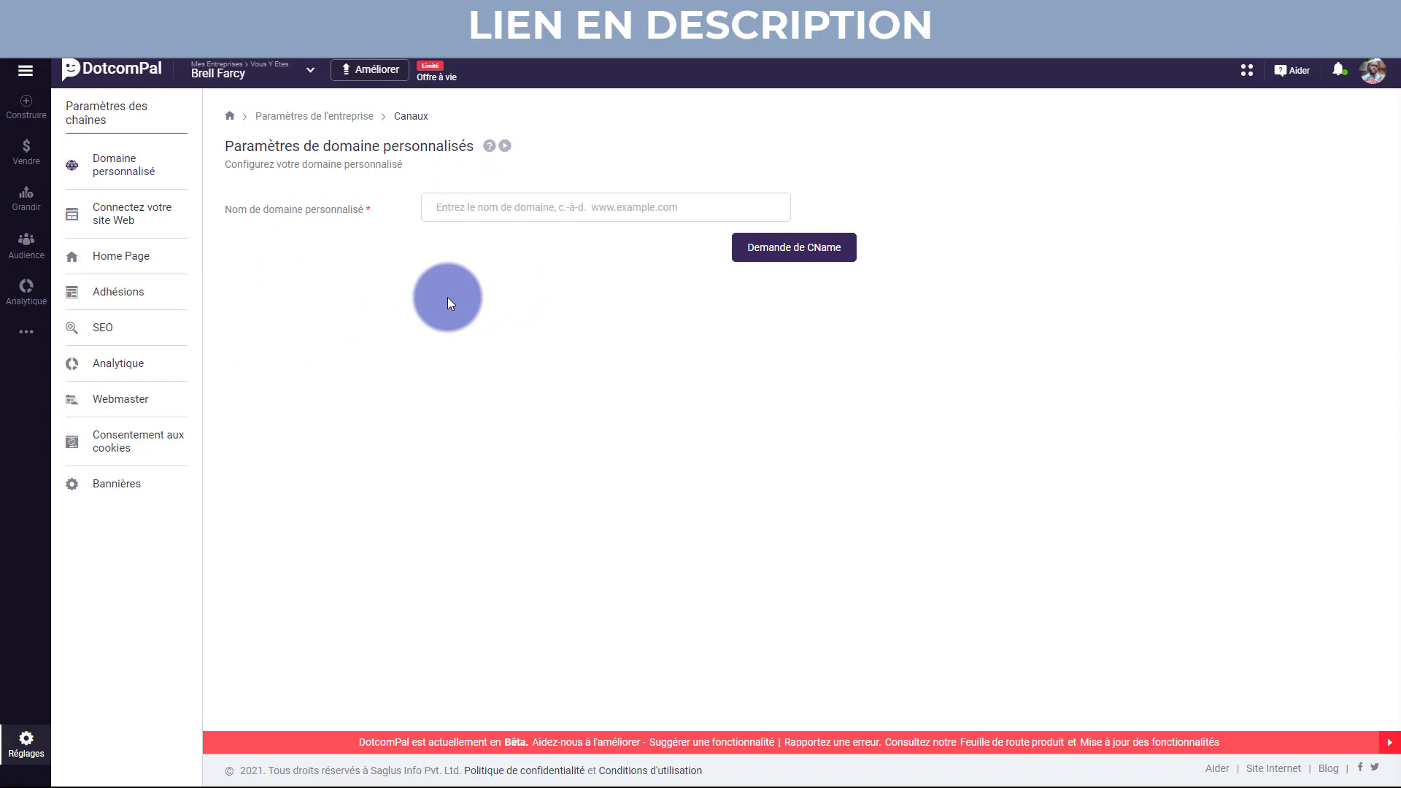
pyautogui.click(344, 117)
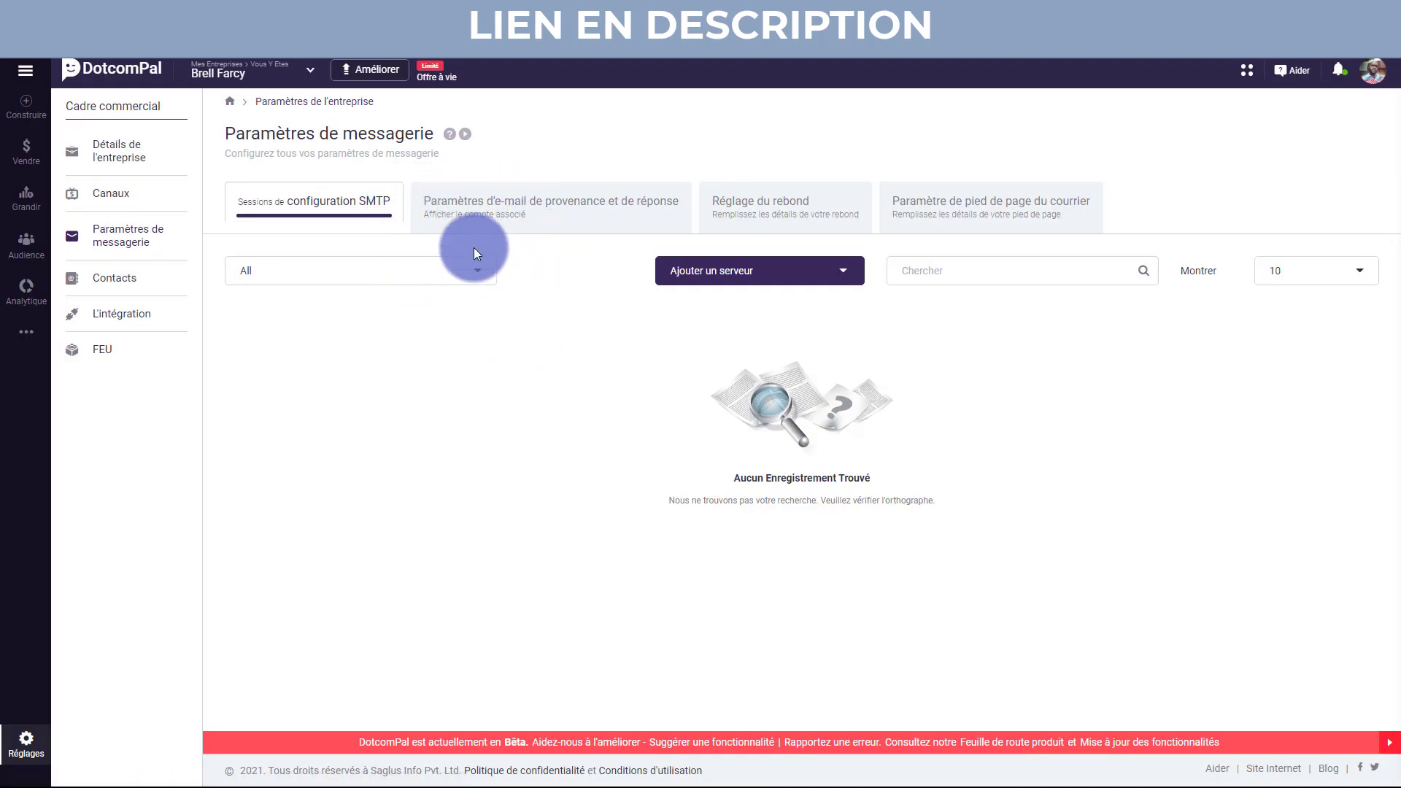
# Check From & Reply Email Setting and Ajouter un nouvel e-mail, then show the Réglage du rebond form.
pyautogui.click(571, 223)
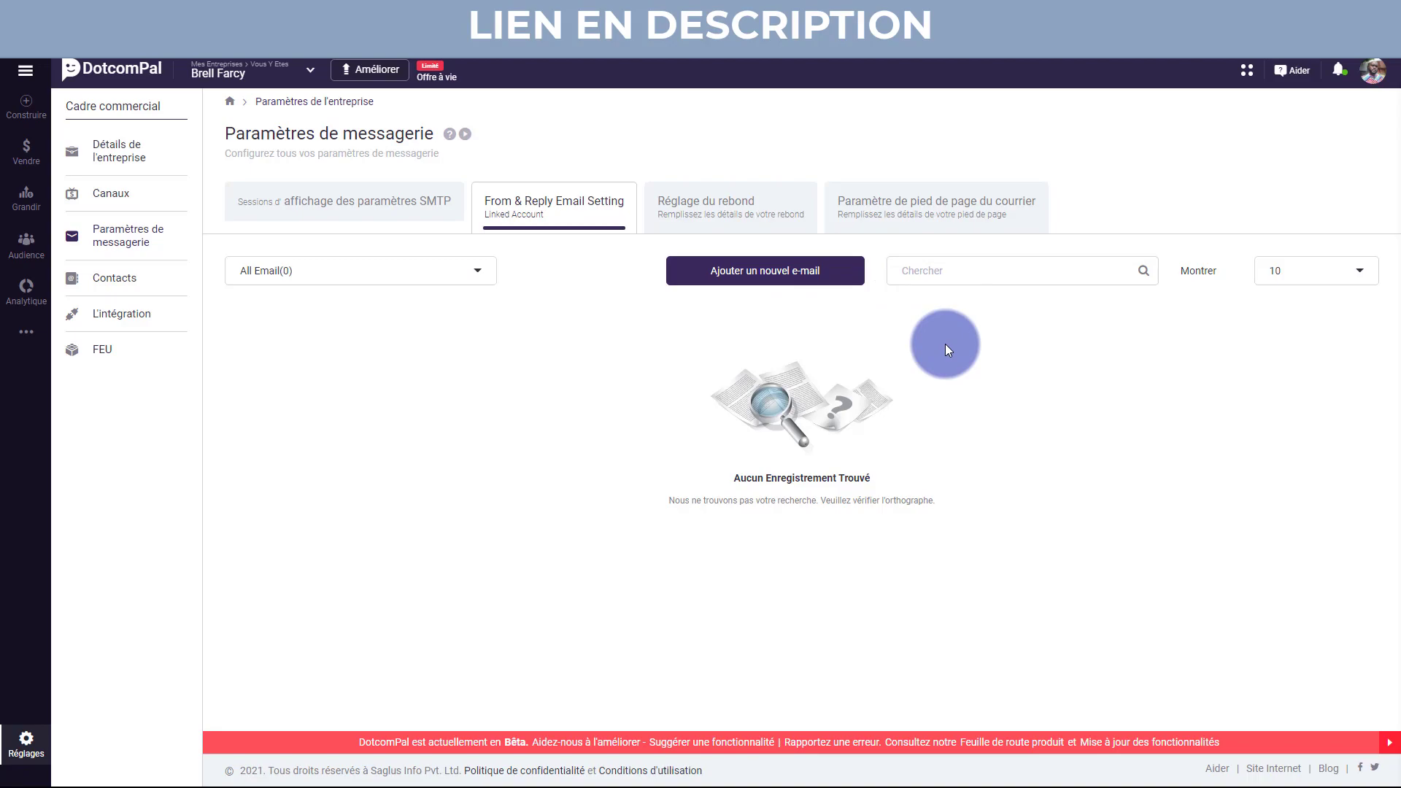
pyautogui.click(759, 284)
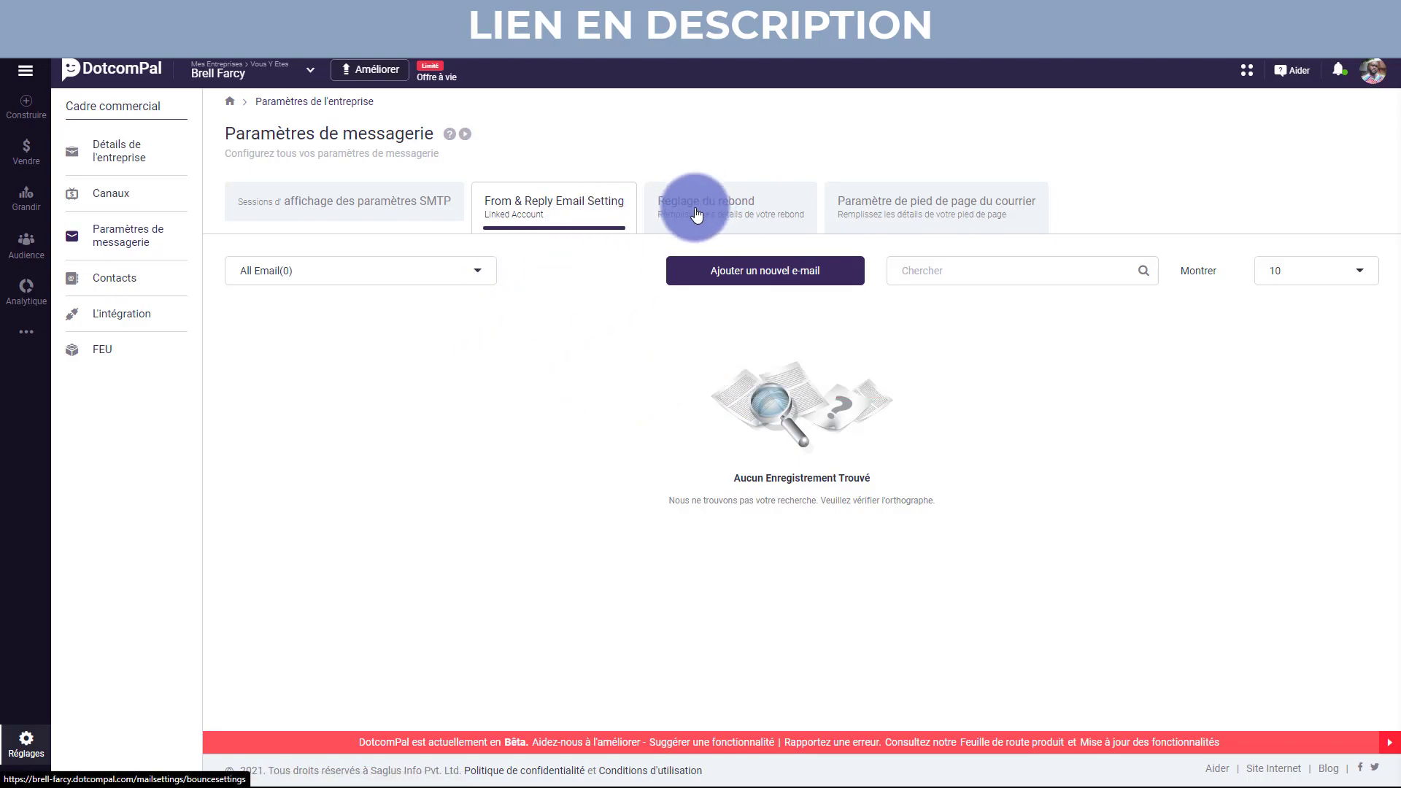
pyautogui.click(747, 273)
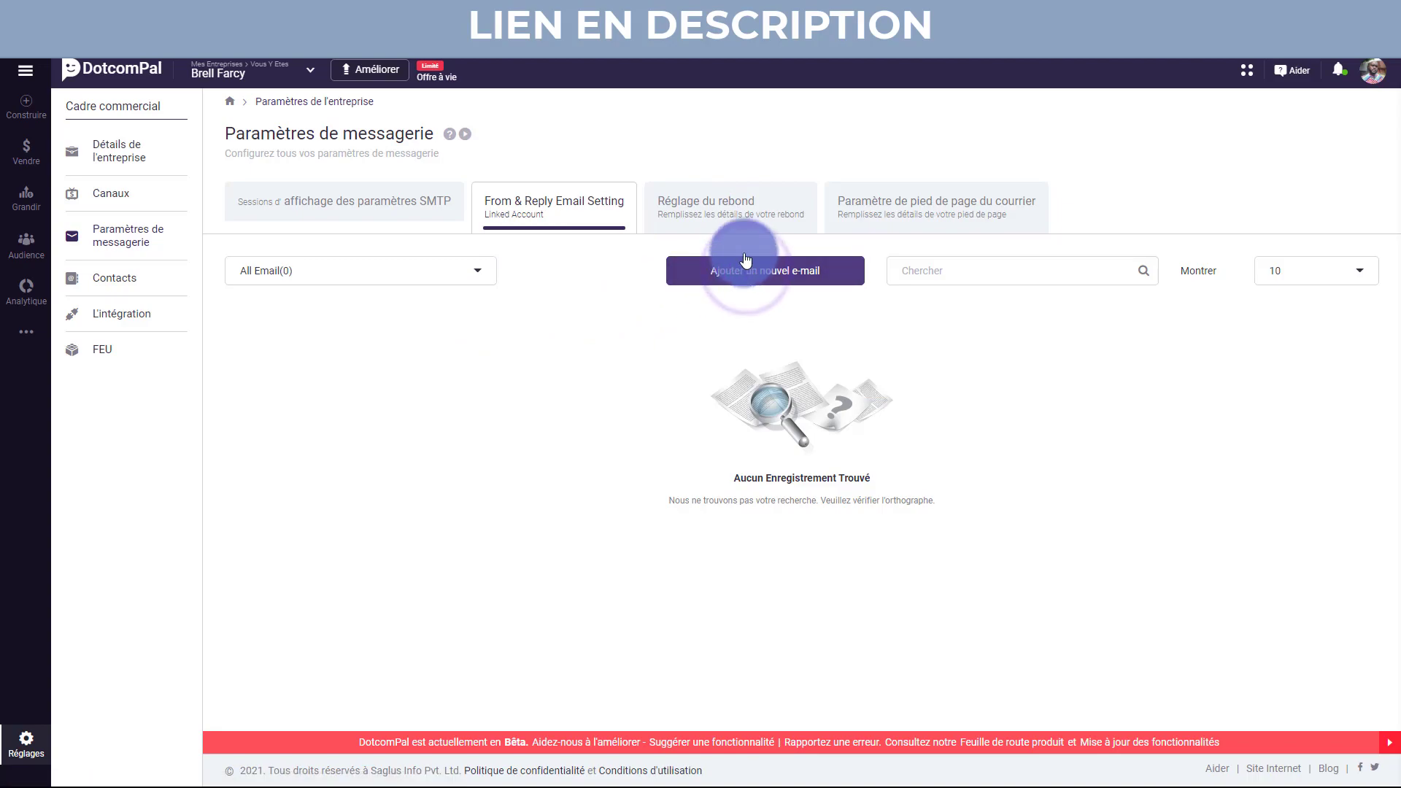
pyautogui.click(738, 211)
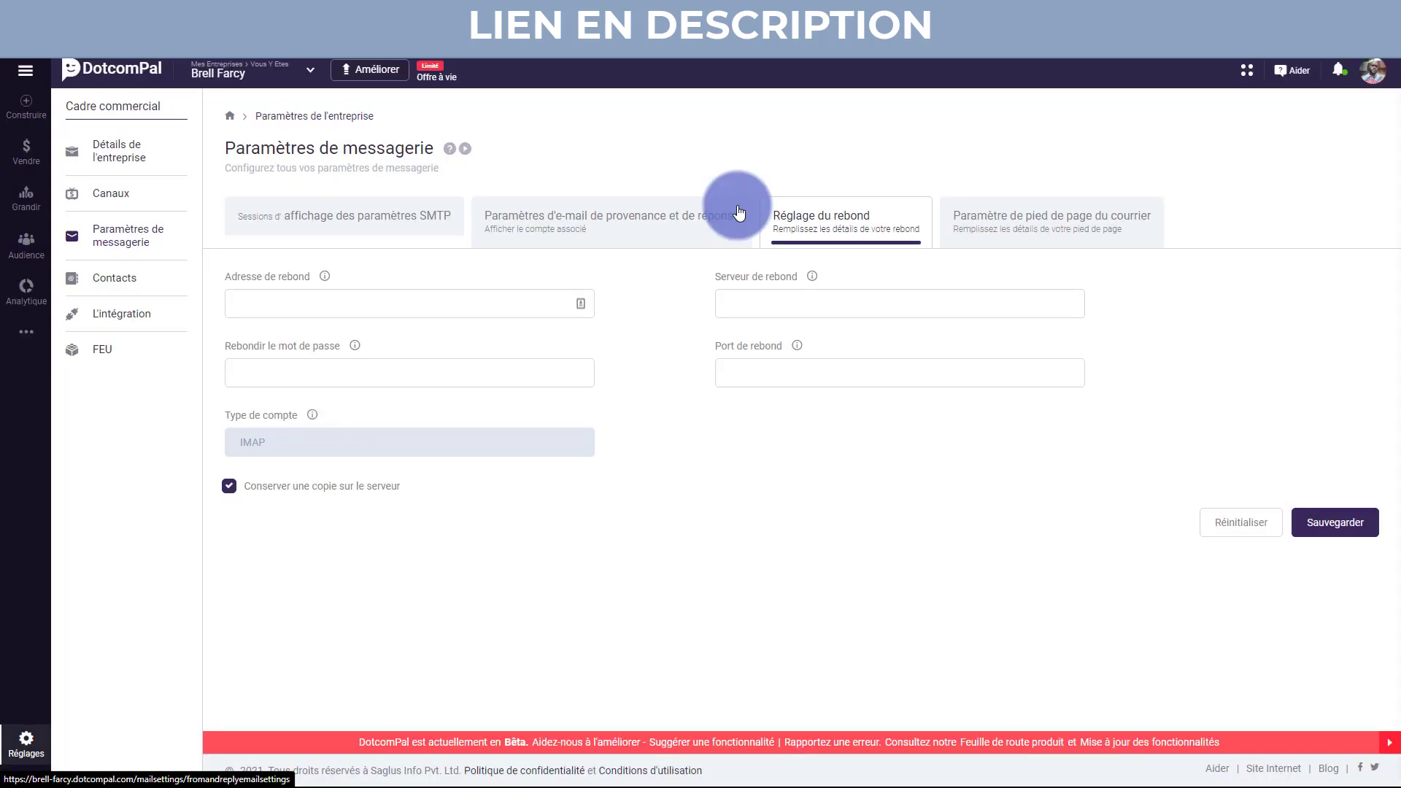
# Revert the browser translation to the original English and show the Mail Footer Setting tab.
pyautogui.rightClick(733, 415)
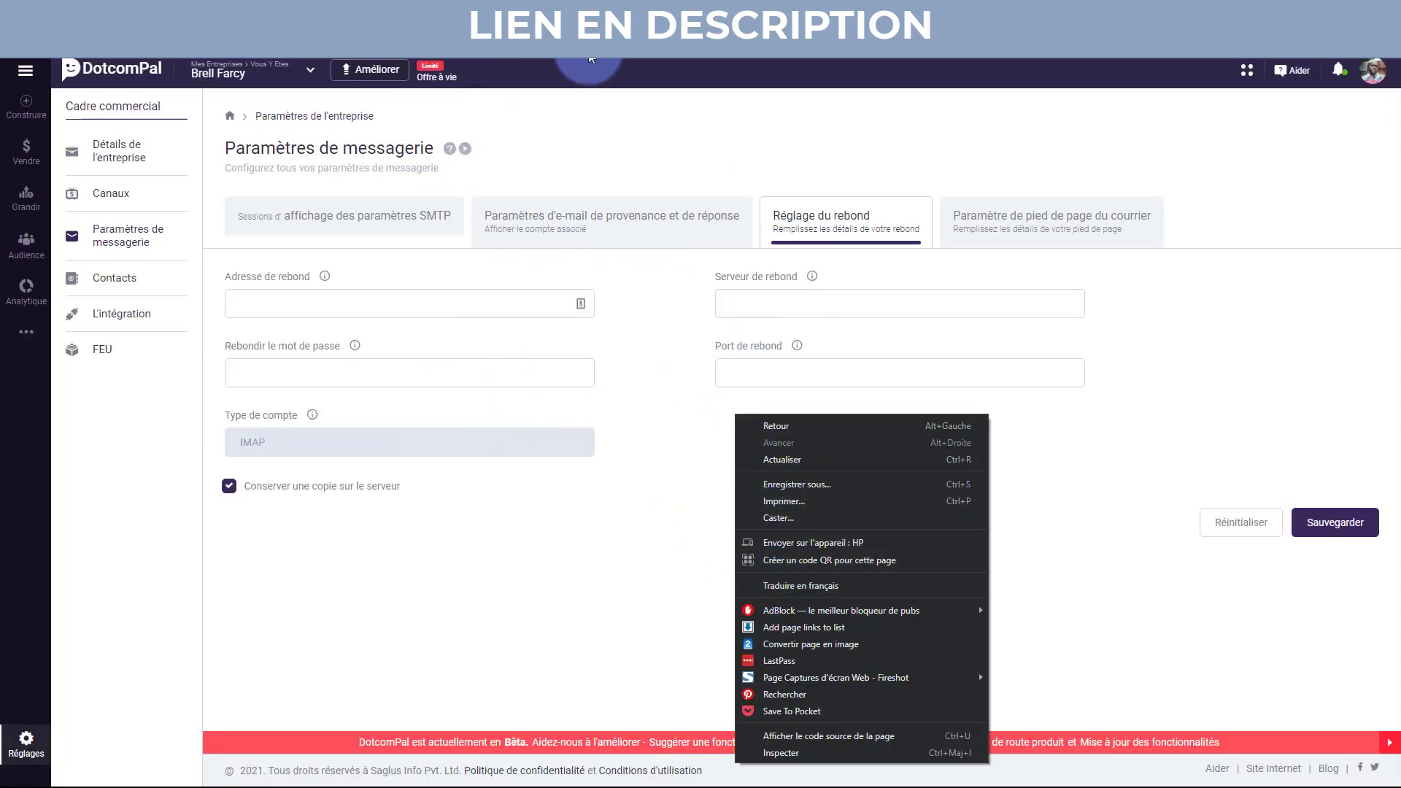
pyautogui.click(737, 38)
pyautogui.click(581, 66)
pyautogui.click(879, 414)
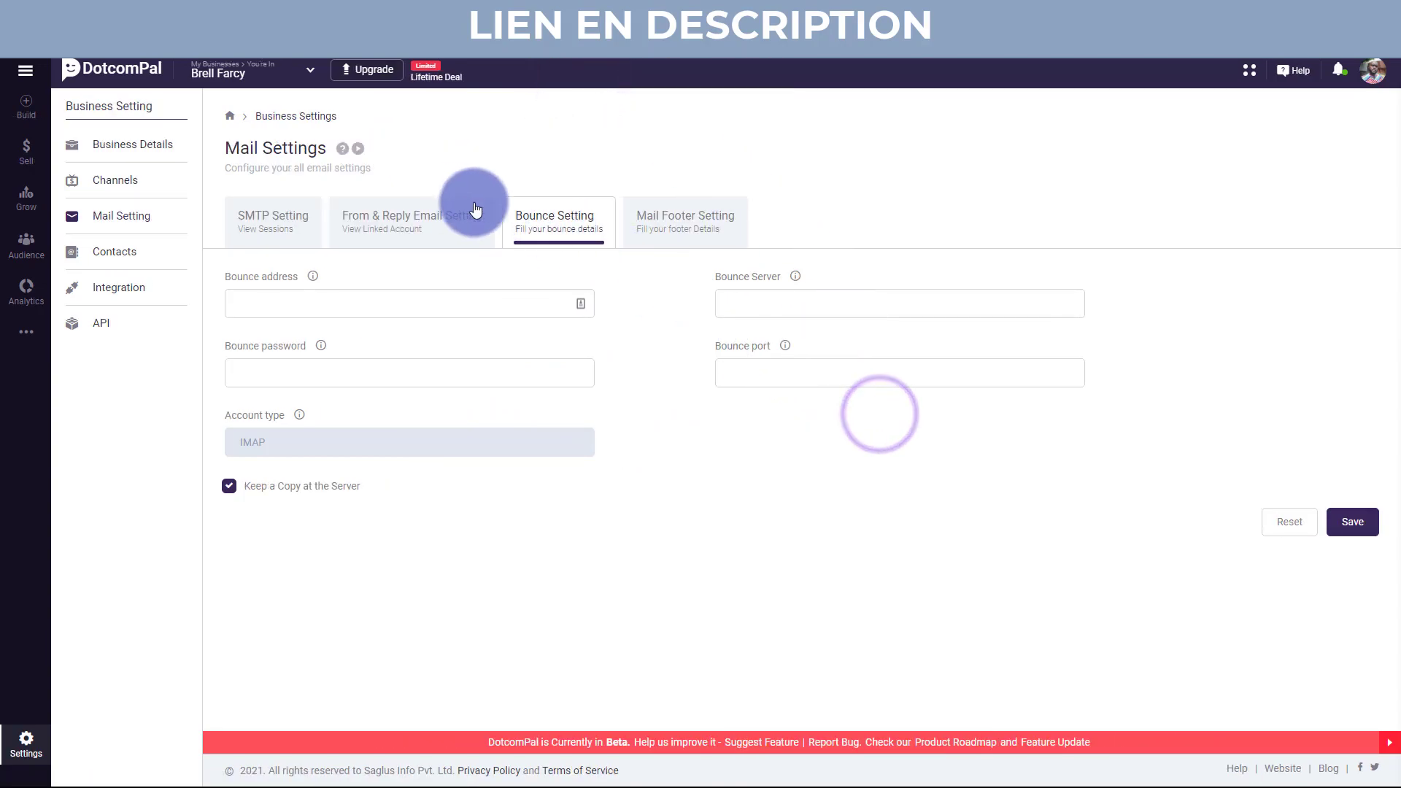
pyautogui.click(680, 221)
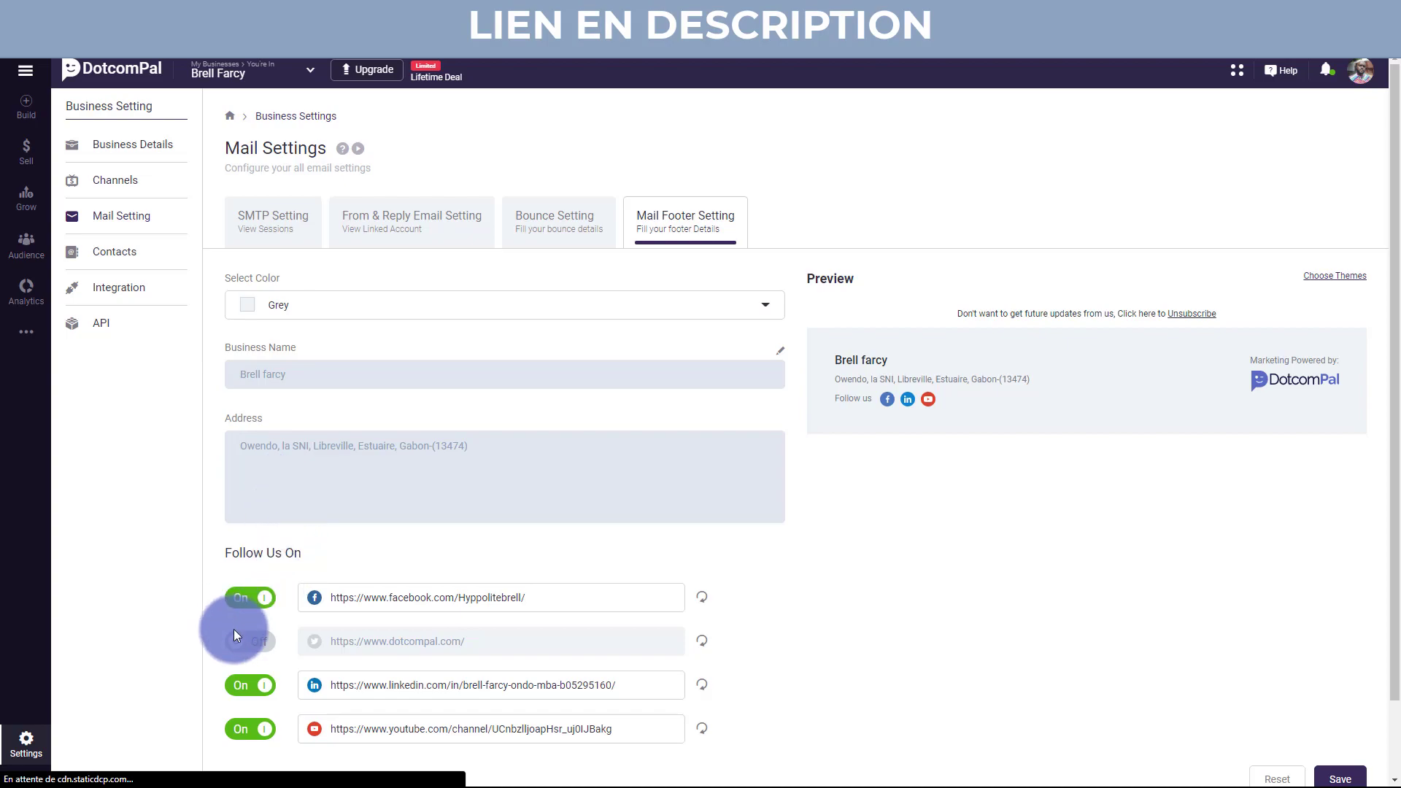
pyautogui.click(248, 642)
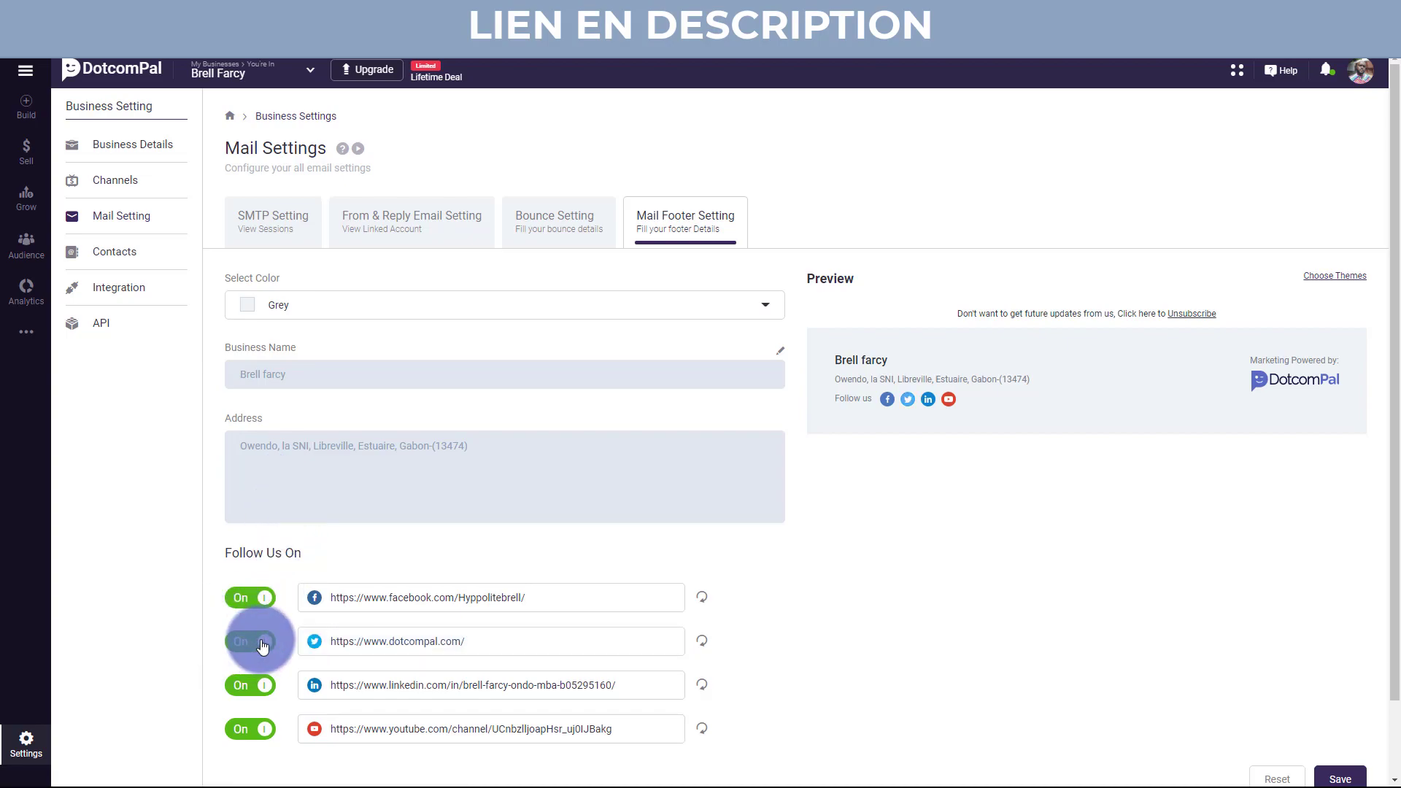
pyautogui.click(263, 645)
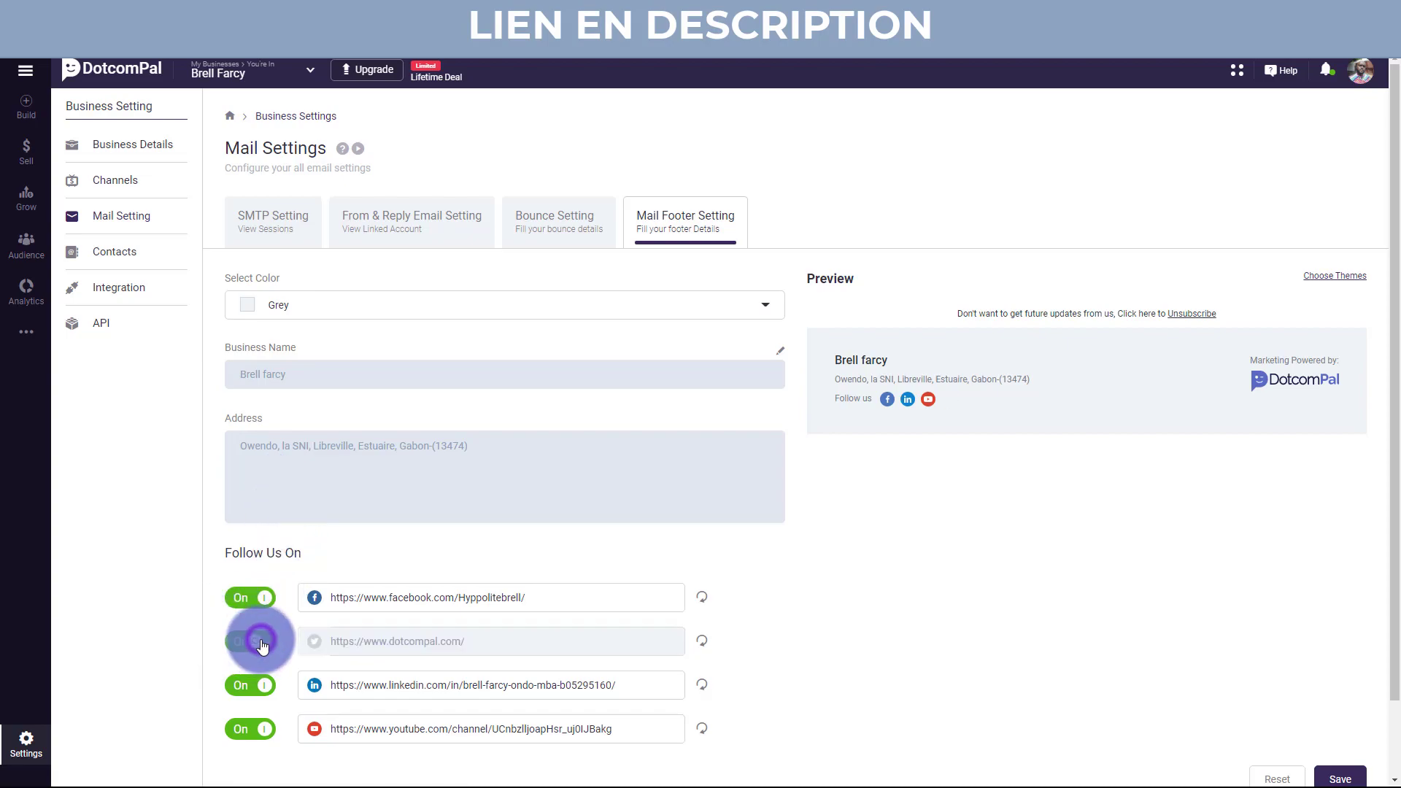
pyautogui.click(260, 602)
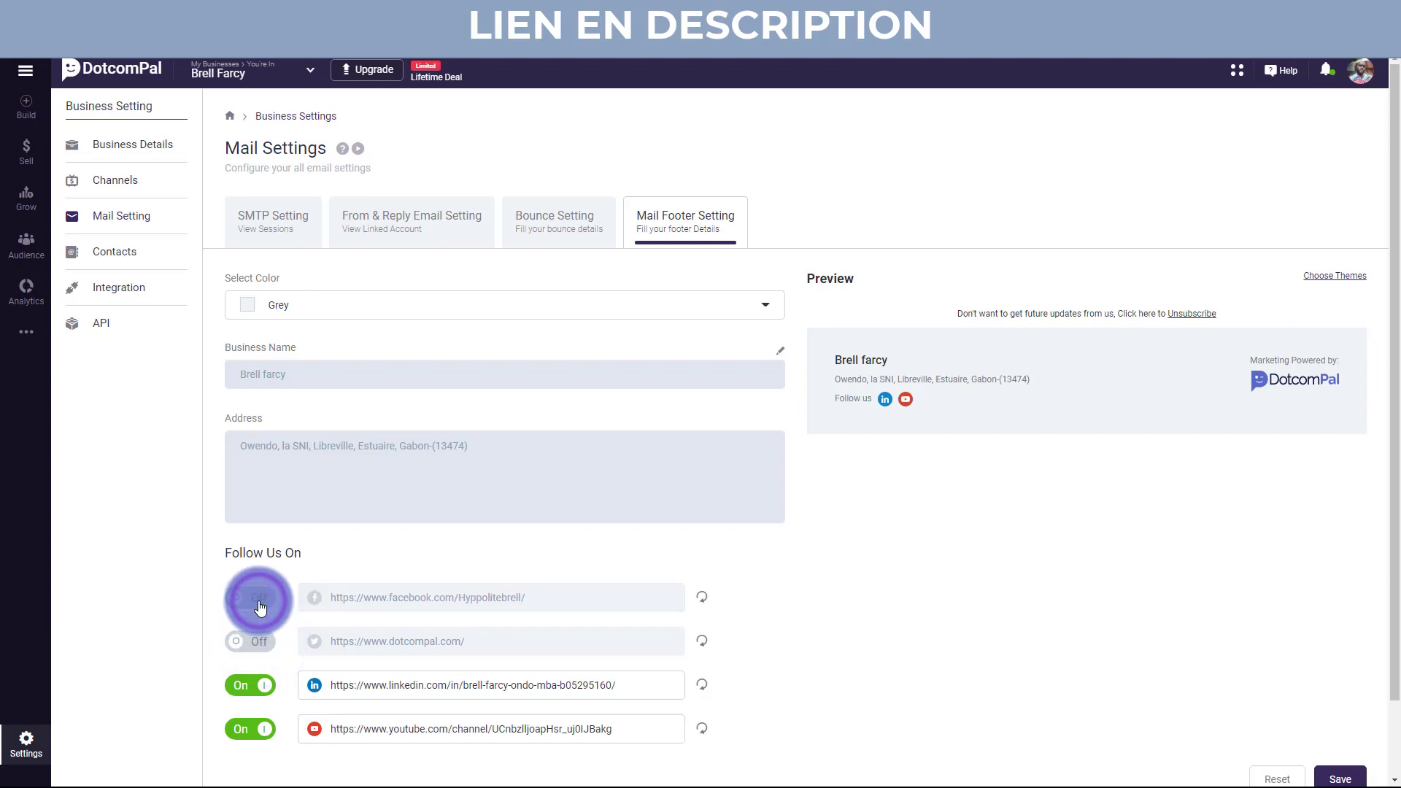
pyautogui.click(251, 600)
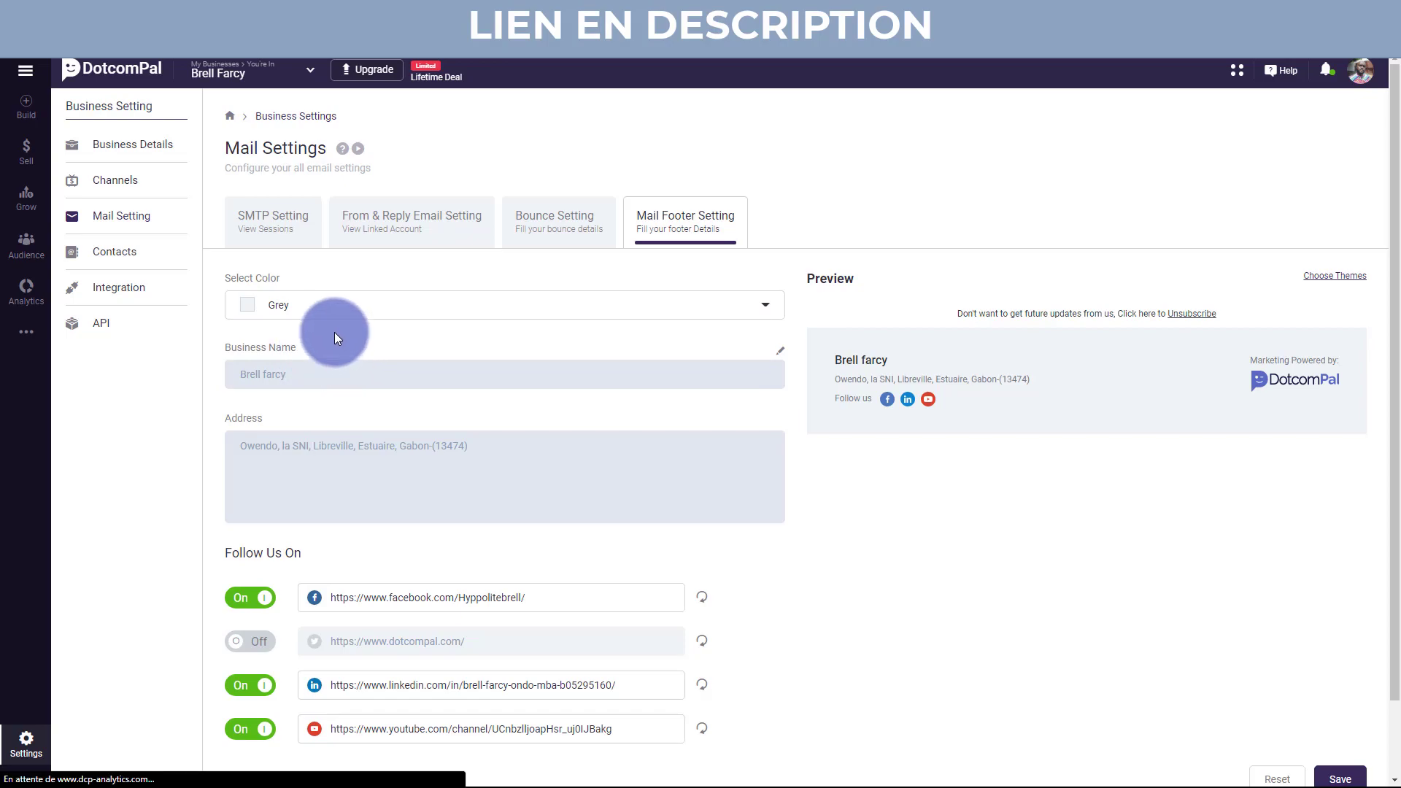
pyautogui.click(339, 303)
pyautogui.click(320, 405)
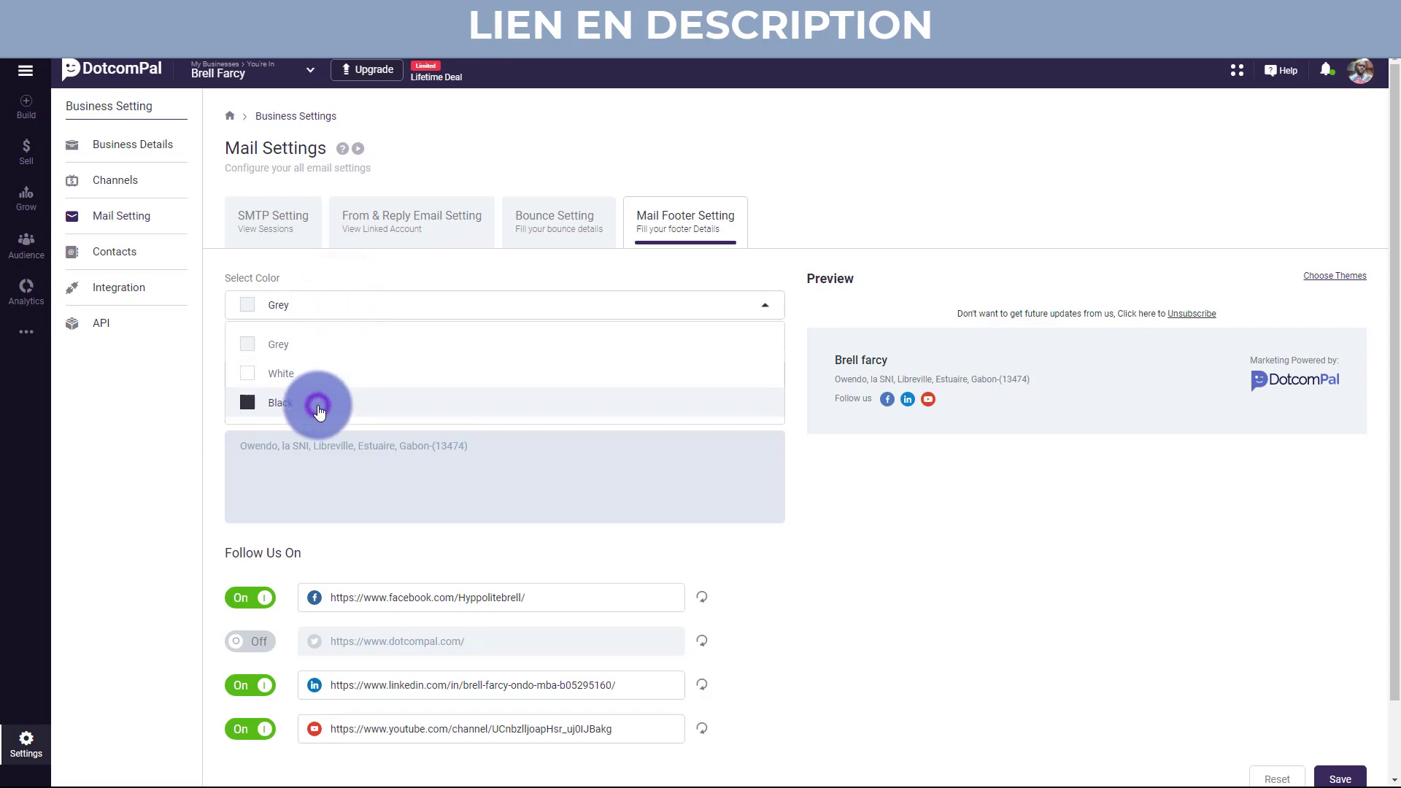
pyautogui.click(913, 588)
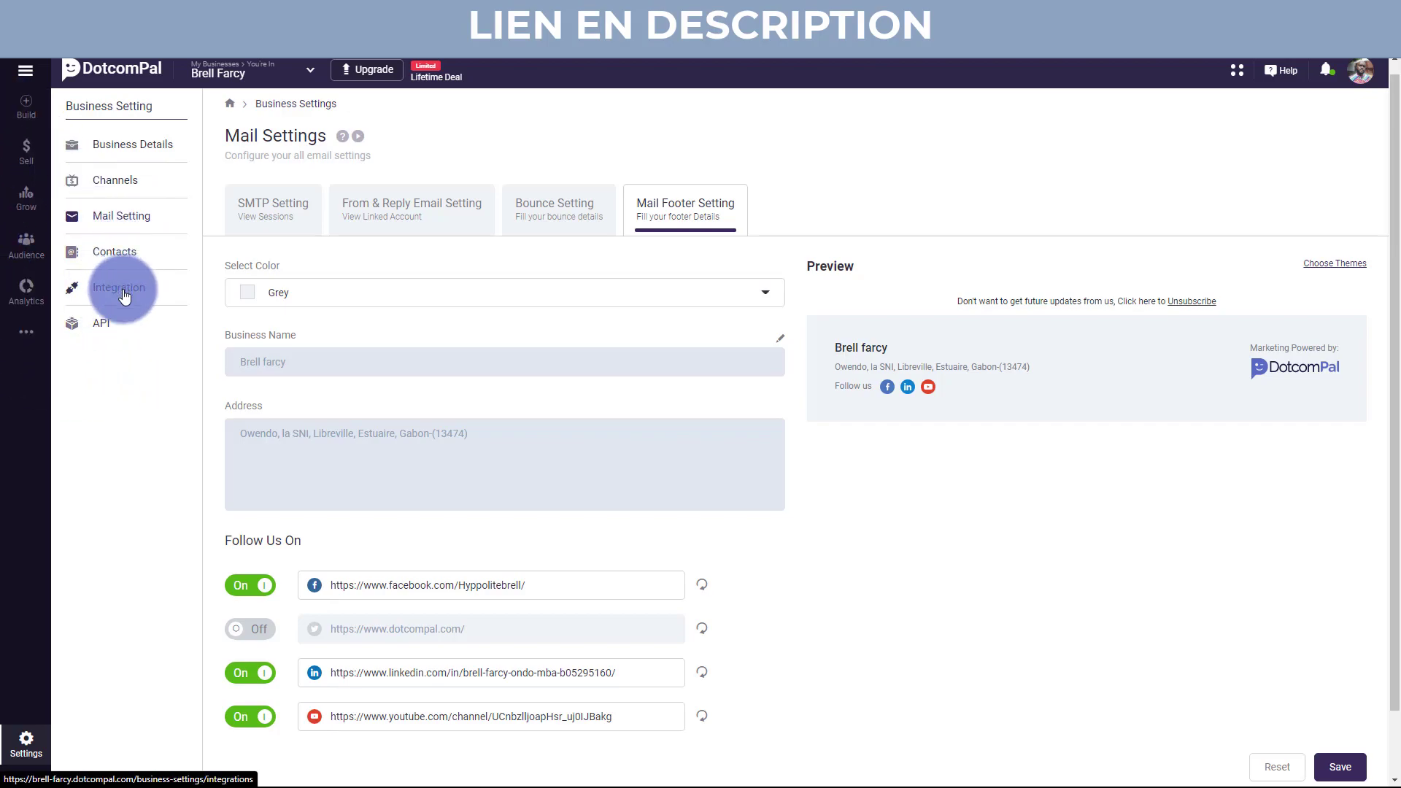
# Delete every page in the Build section so the Choose Website Theme gallery appears.
pyautogui.click(25, 120)
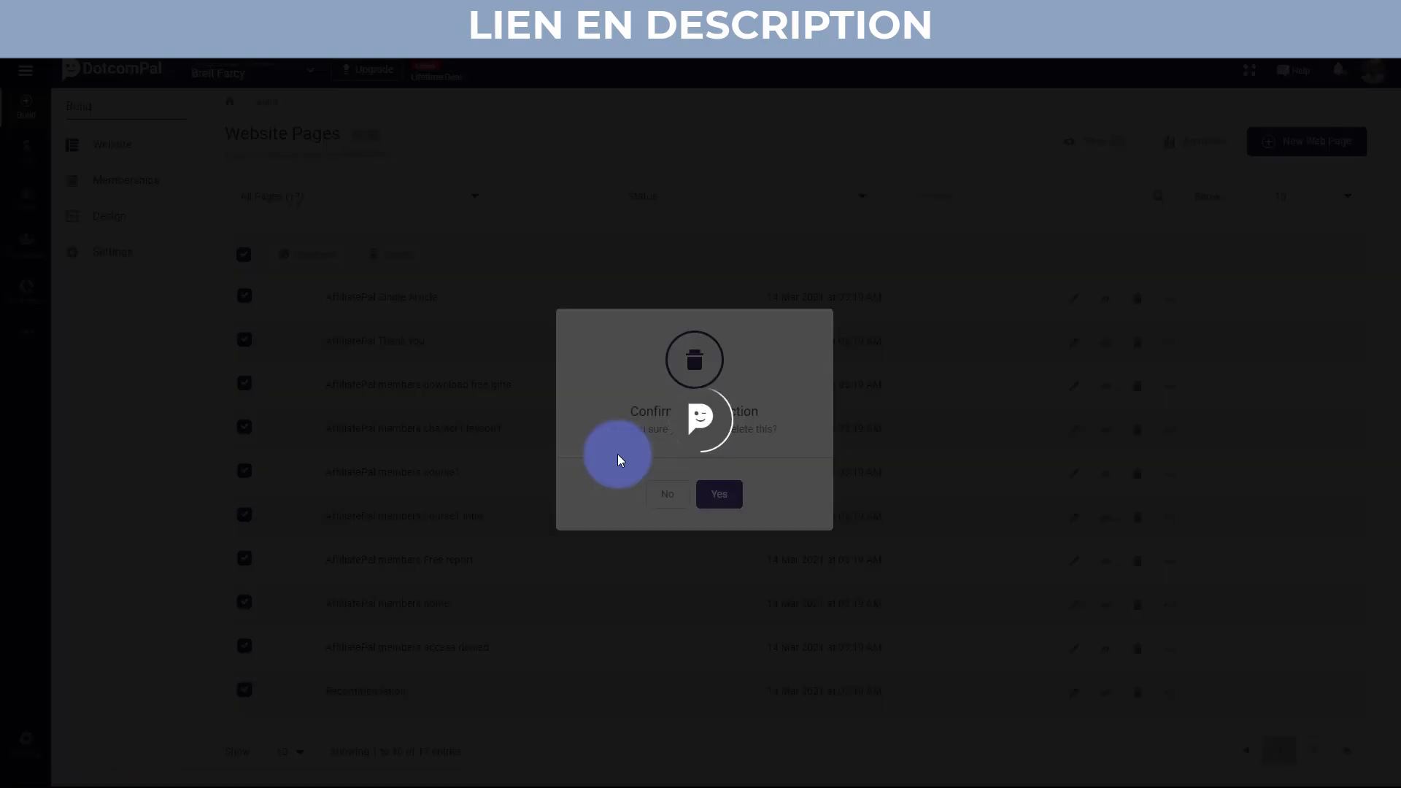
pyautogui.press('super')
pyautogui.click(708, 778)
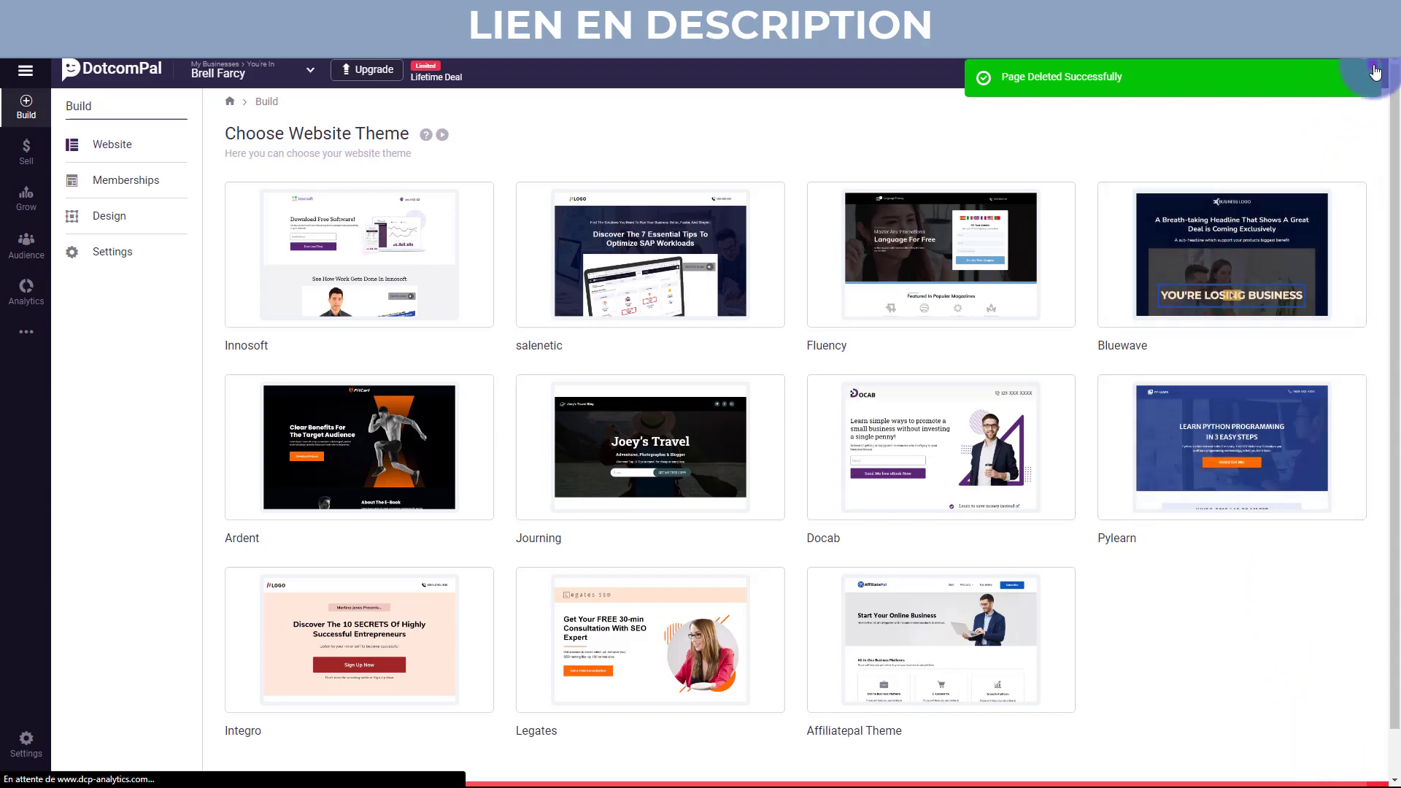
# Close the red beta bar and open the Bluewave theme's full-page preview.
pyautogui.moveTo(691, 260)
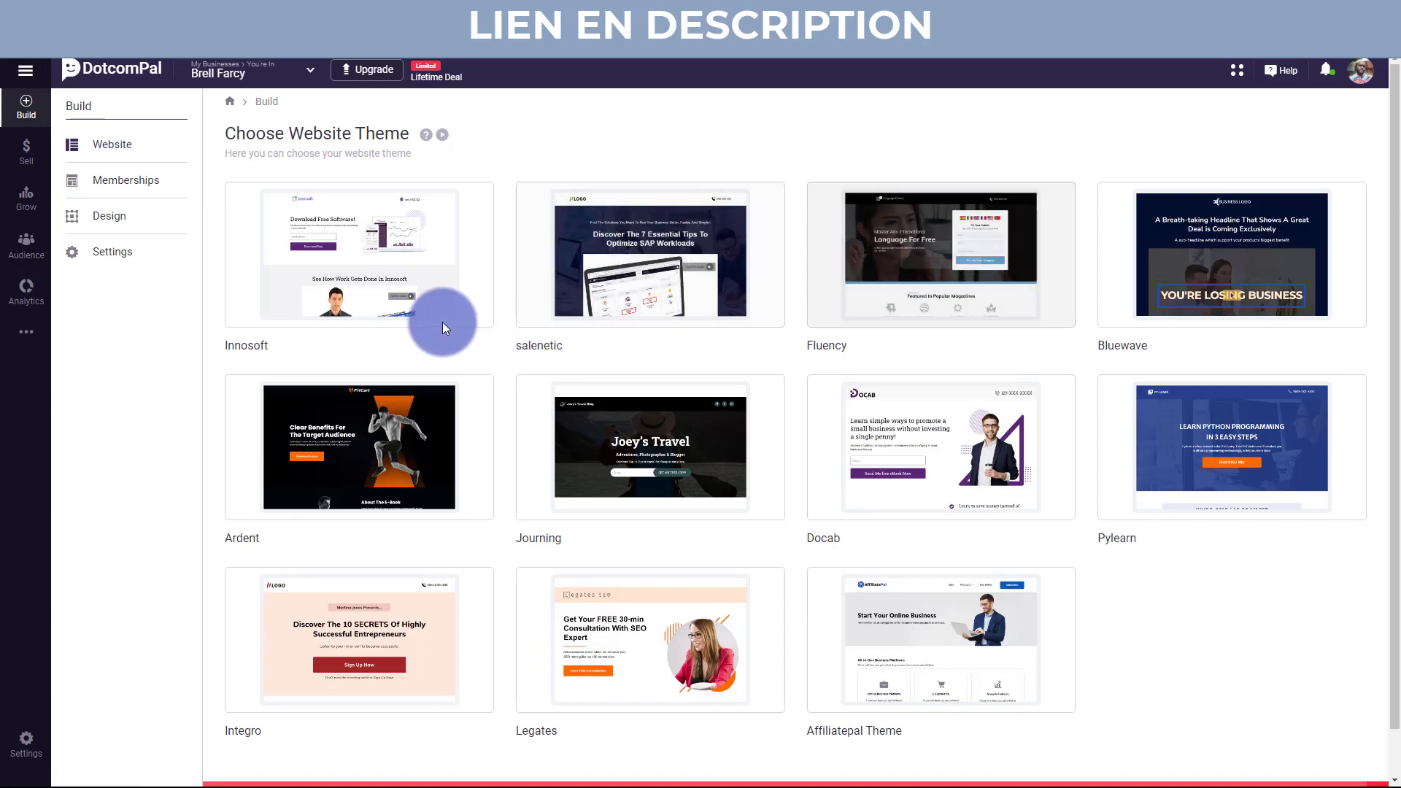
pyautogui.moveTo(588, 287)
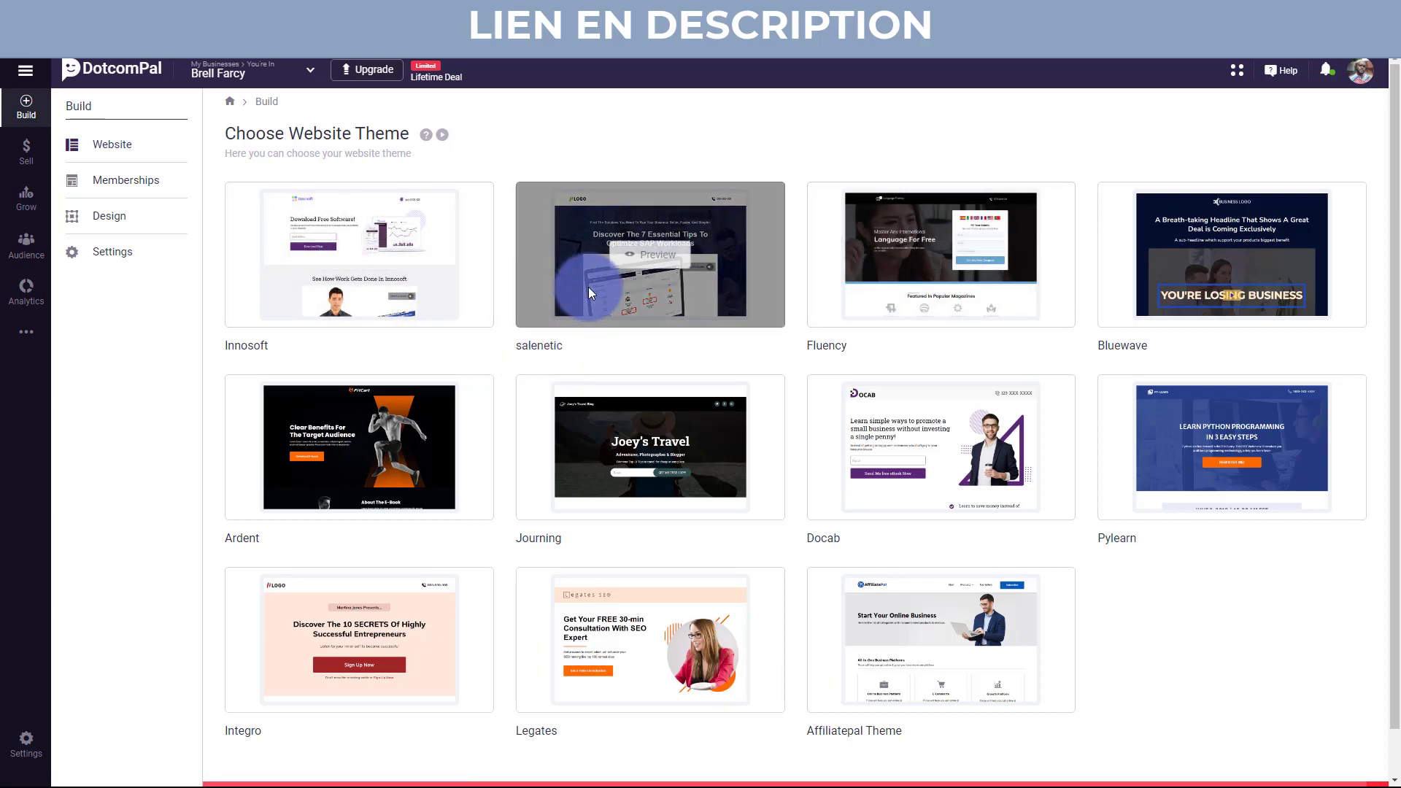
pyautogui.moveTo(949, 254)
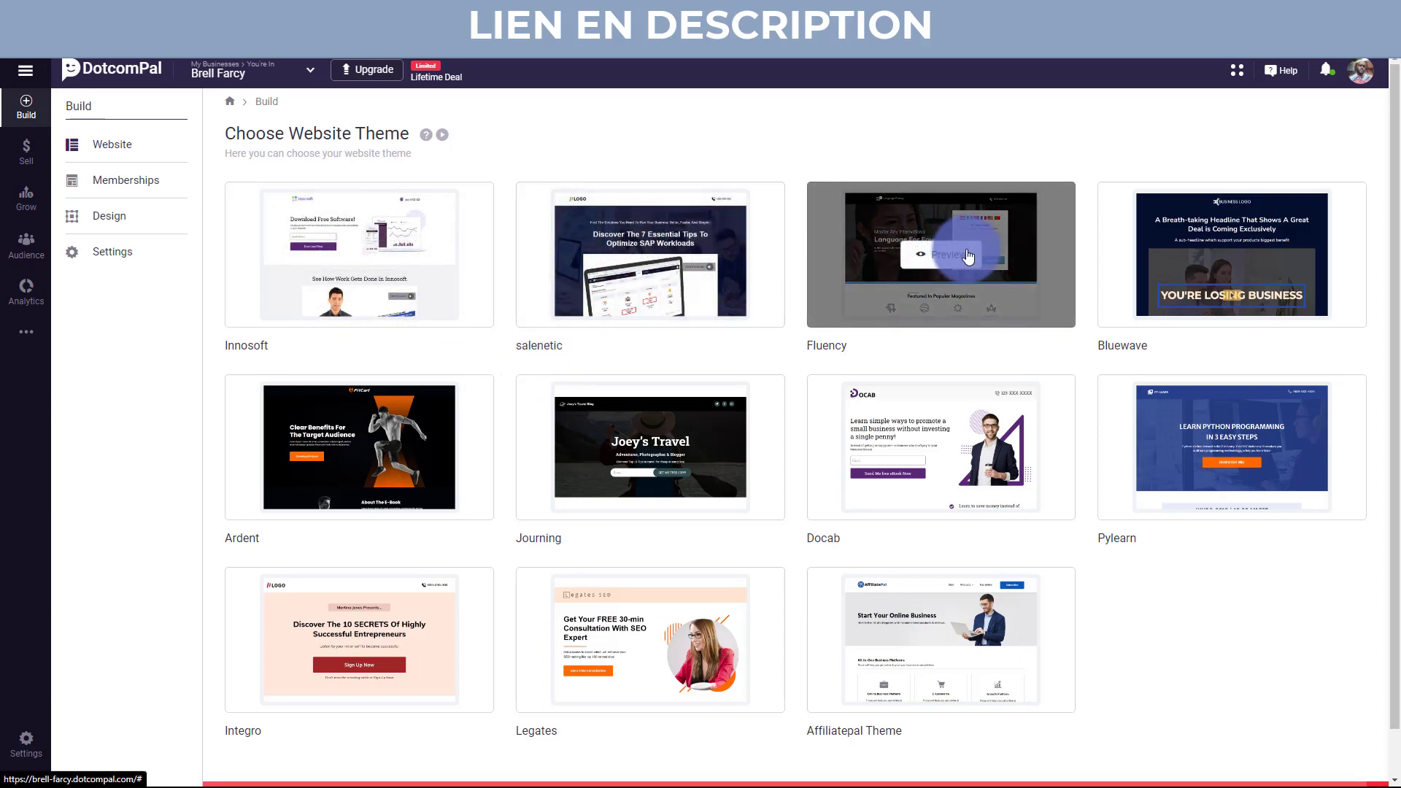
pyautogui.moveTo(1191, 436)
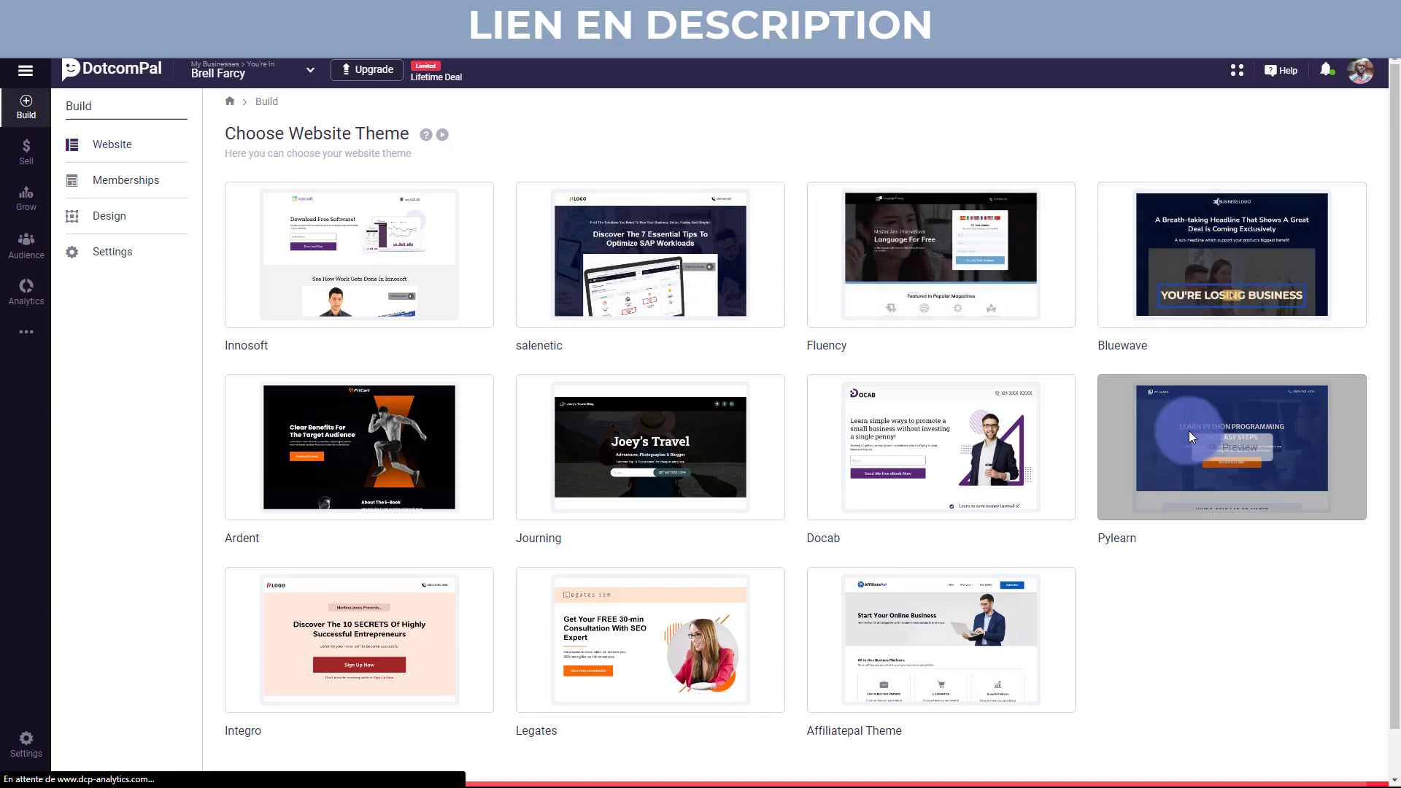
pyautogui.scroll(-1, 1188, 431)
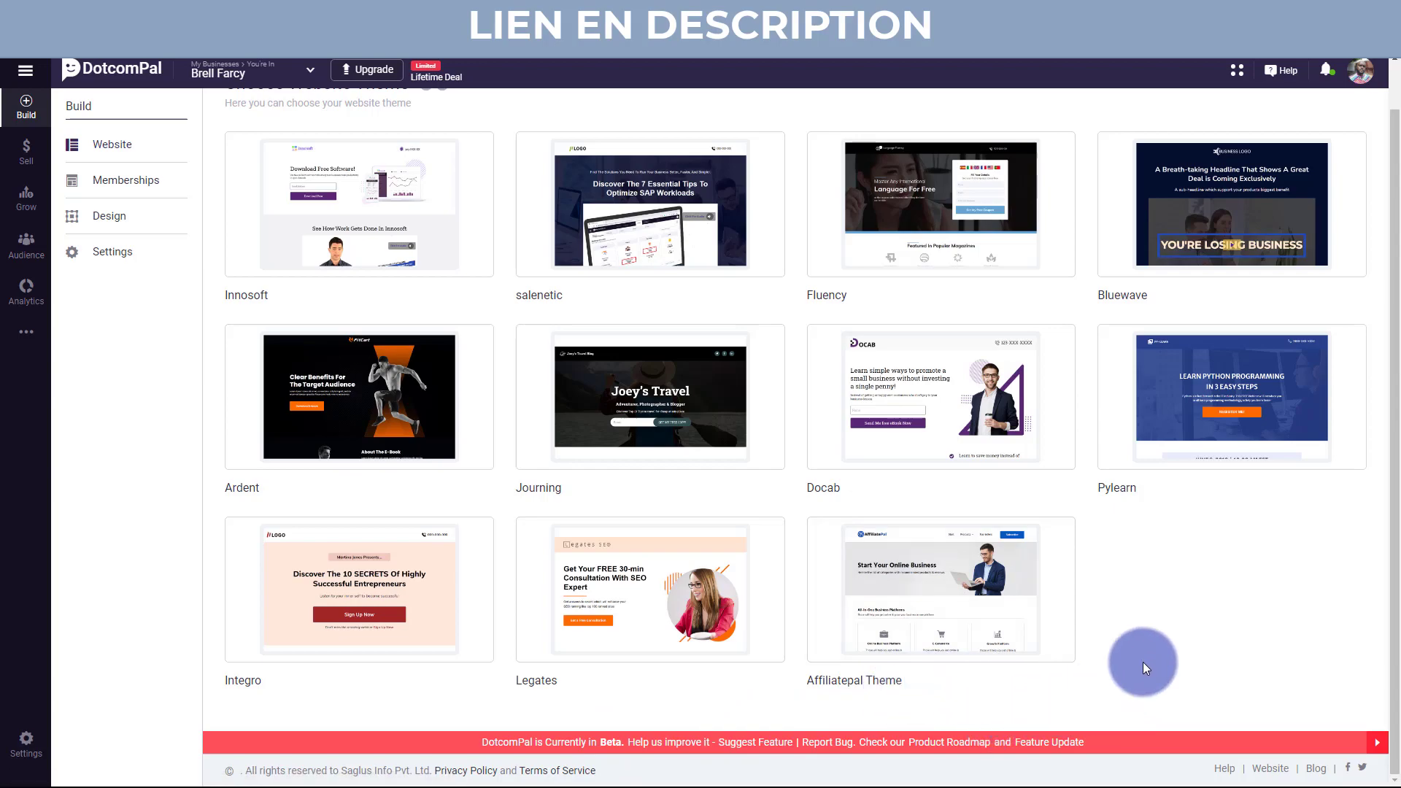
pyautogui.click(1381, 745)
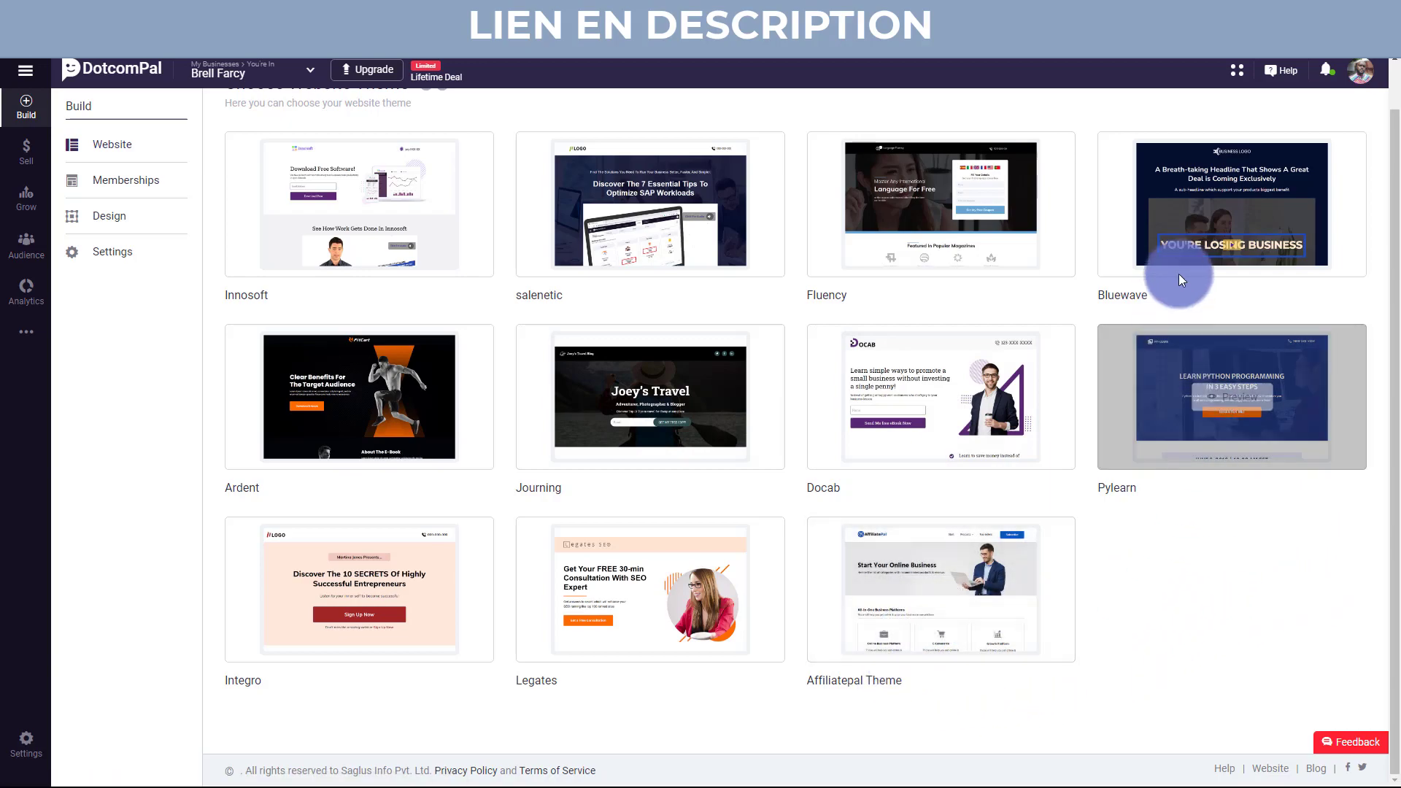
pyautogui.click(1218, 209)
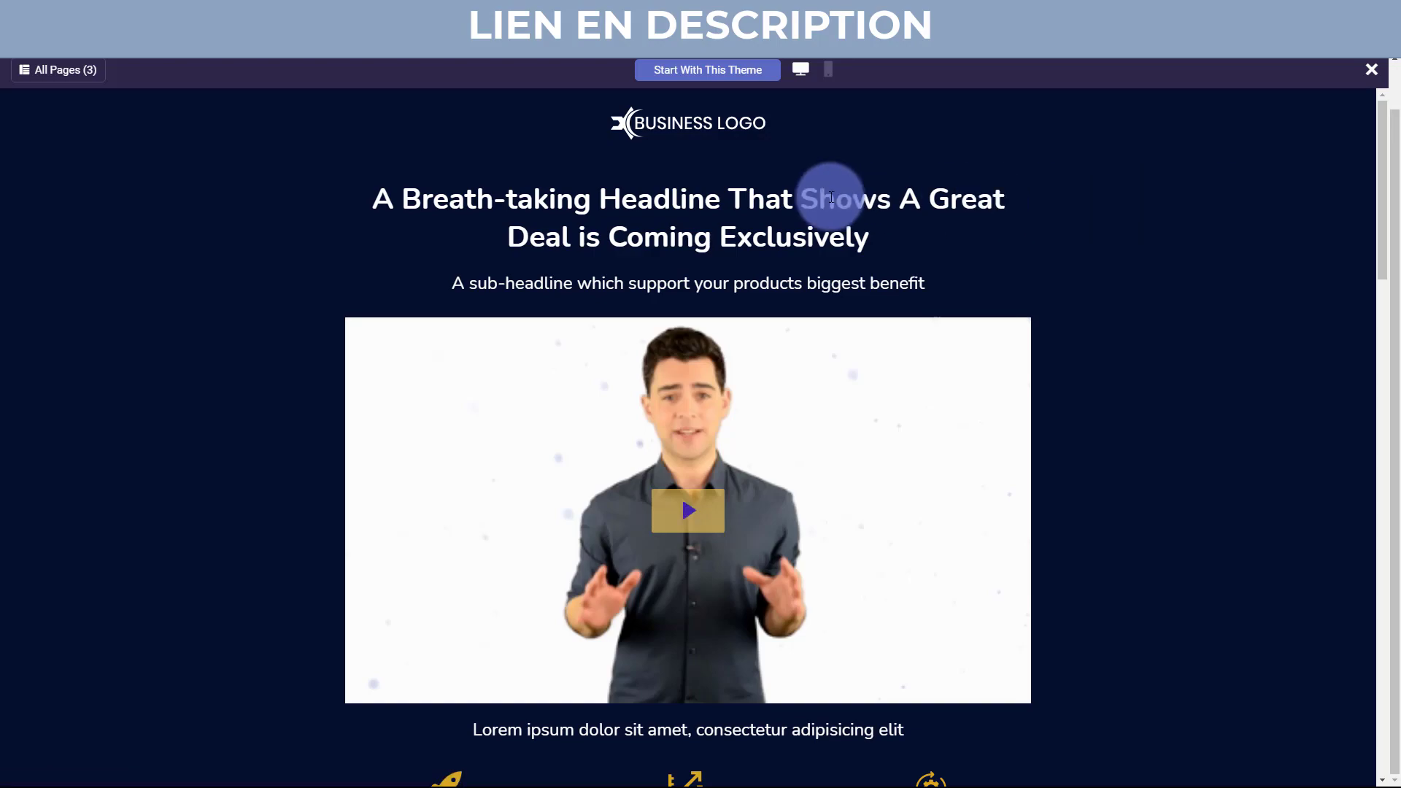
# Play and pause the Bluewave sample video, then scroll through the whole preview page.
pyautogui.scroll(-1, 986, 288)
pyautogui.click(987, 288)
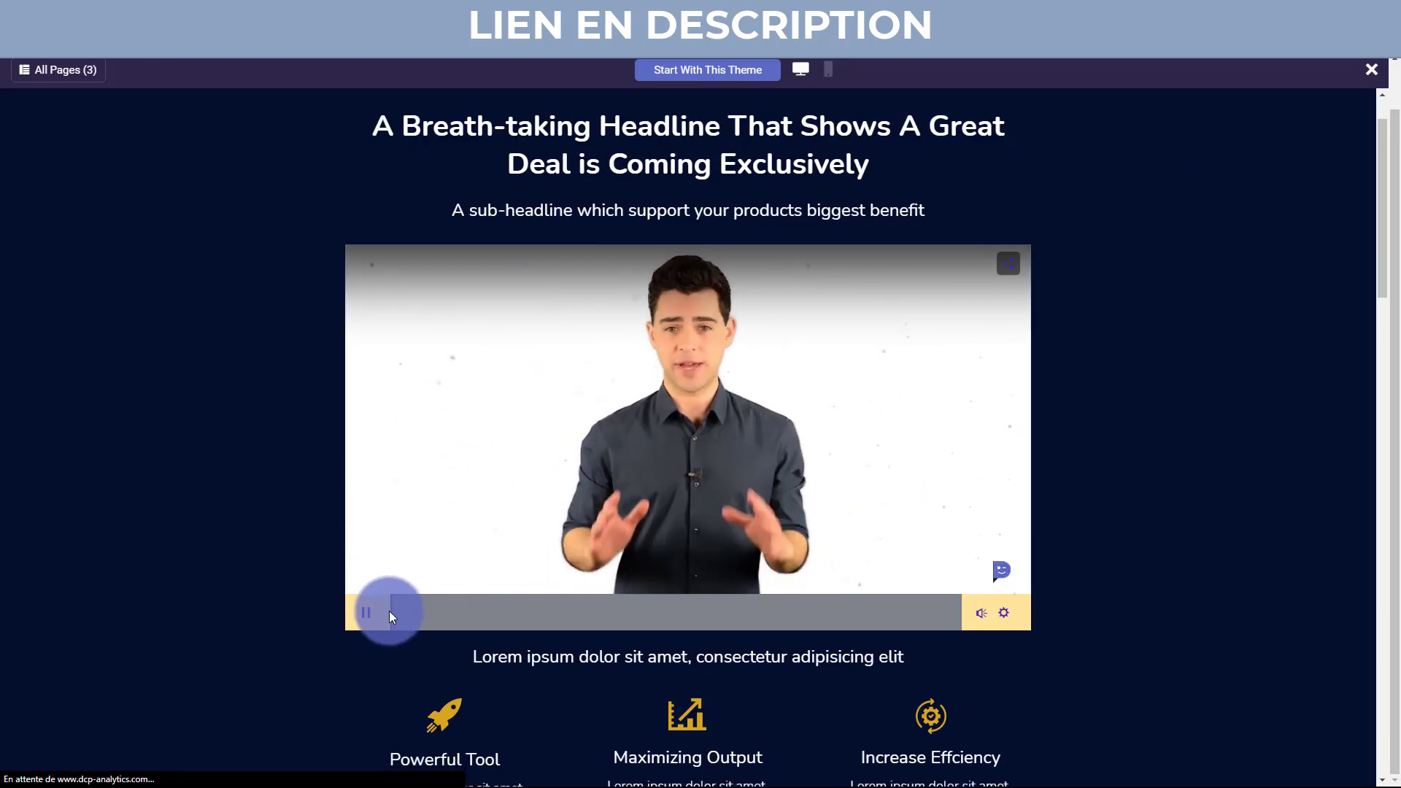
pyautogui.click(363, 615)
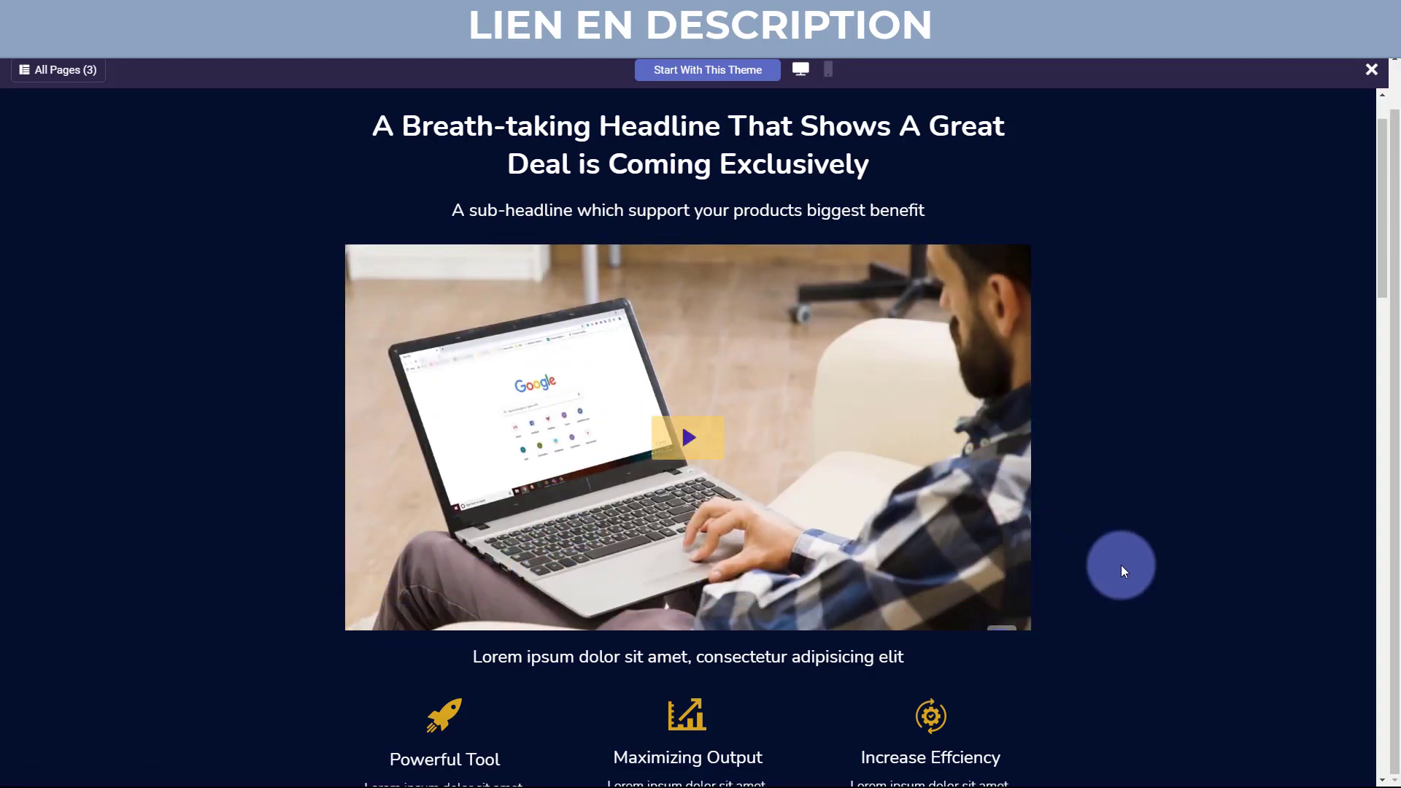
pyautogui.scroll(-4, 1121, 565)
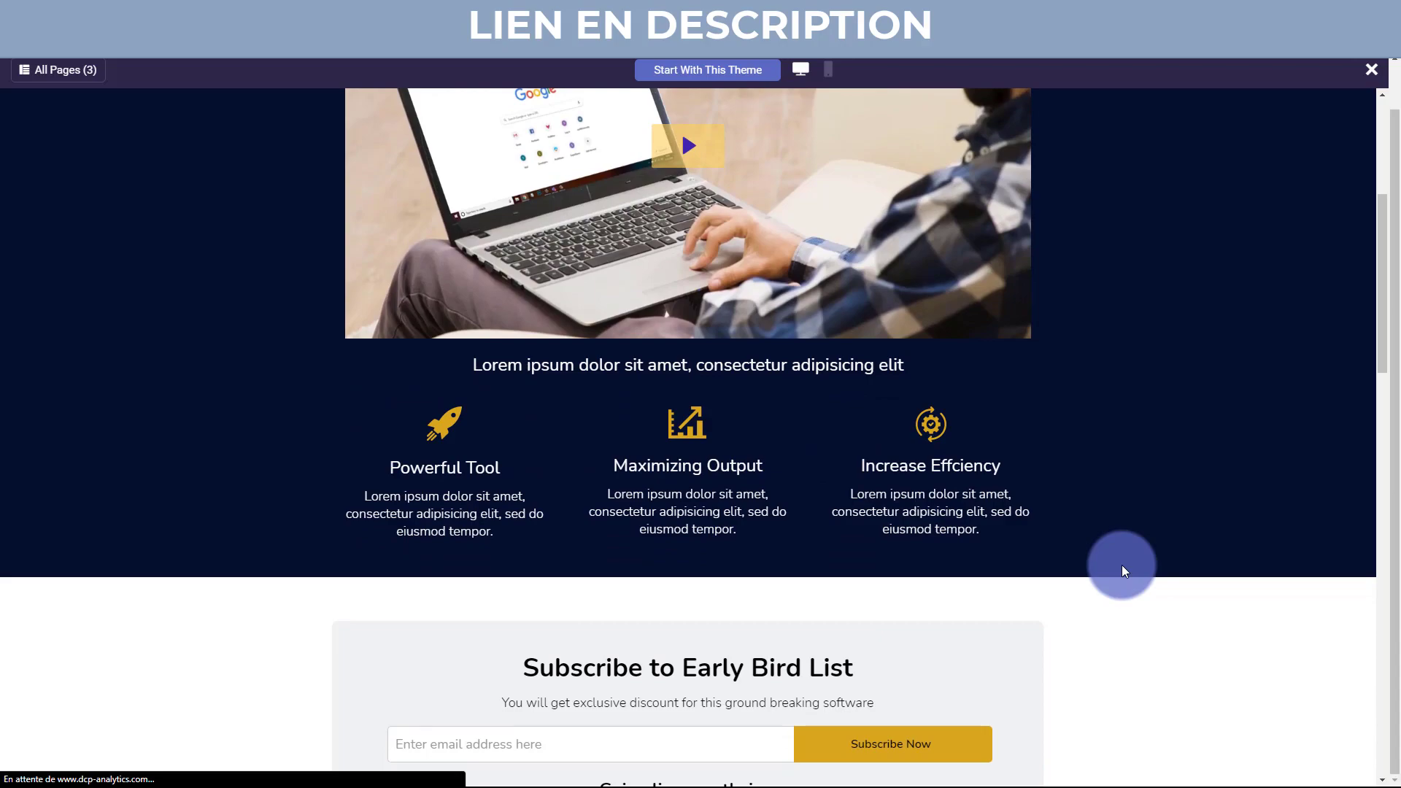
pyautogui.scroll(-4, 1122, 565)
pyautogui.scroll(-3, 1122, 565)
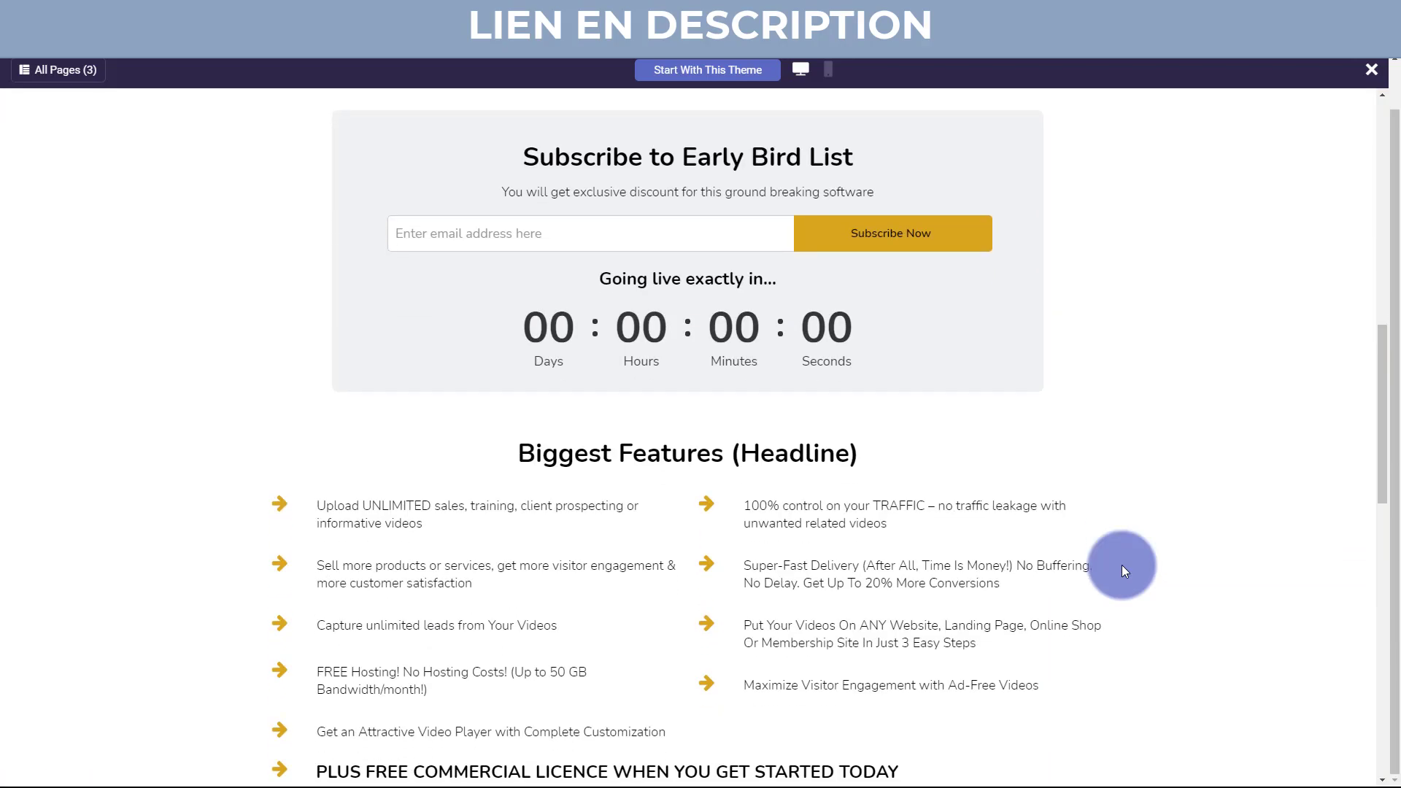
pyautogui.scroll(-5, 1122, 565)
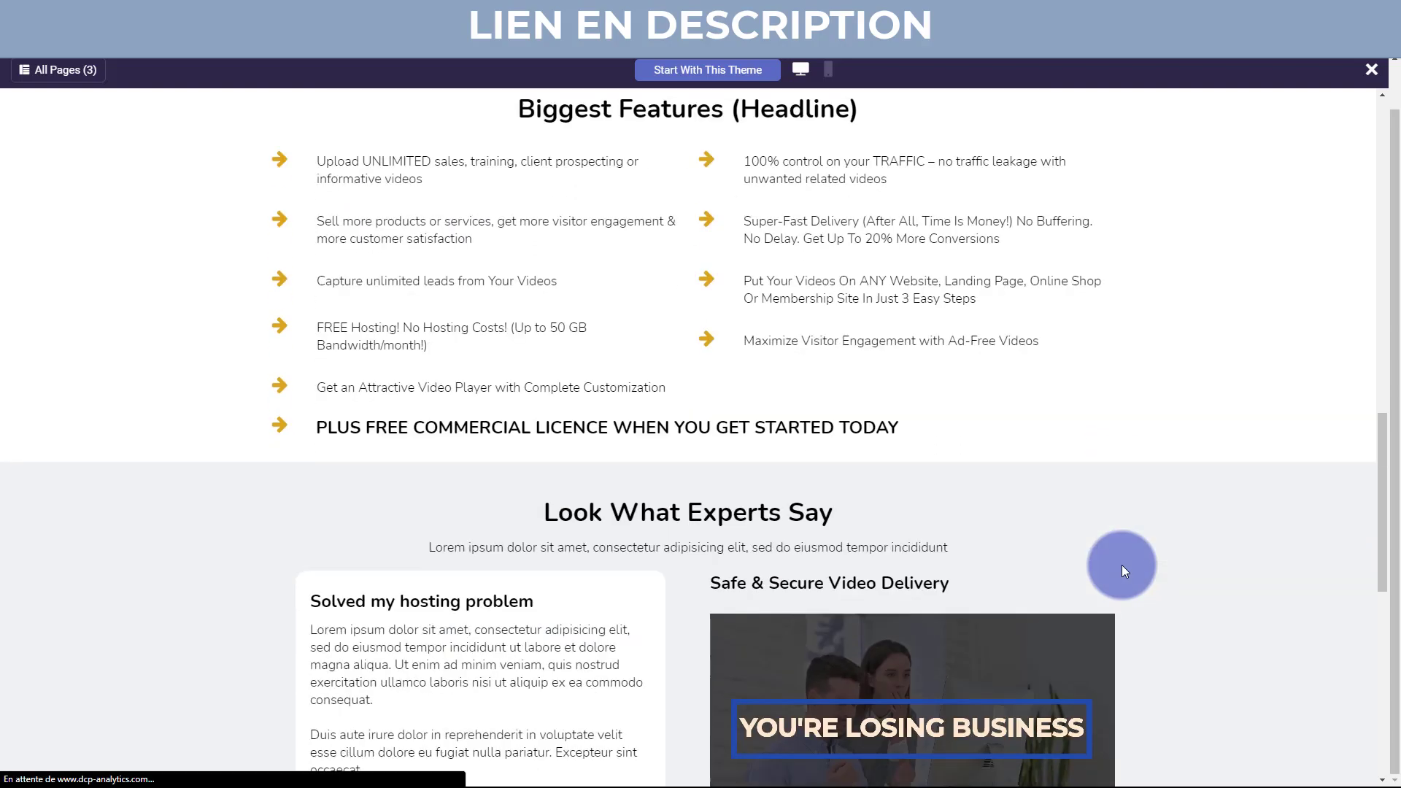
pyautogui.scroll(-1, 1122, 565)
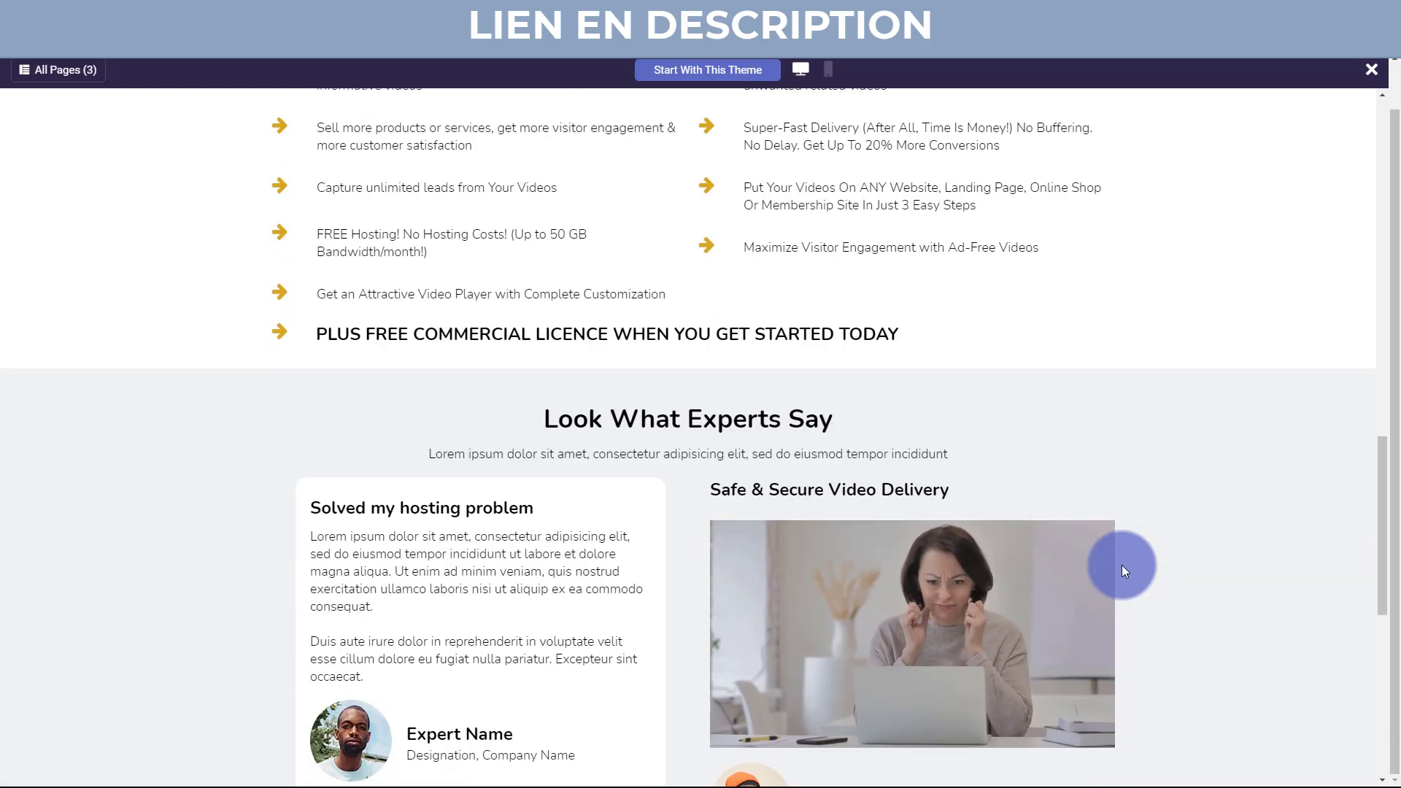
pyautogui.scroll(-3, 1122, 565)
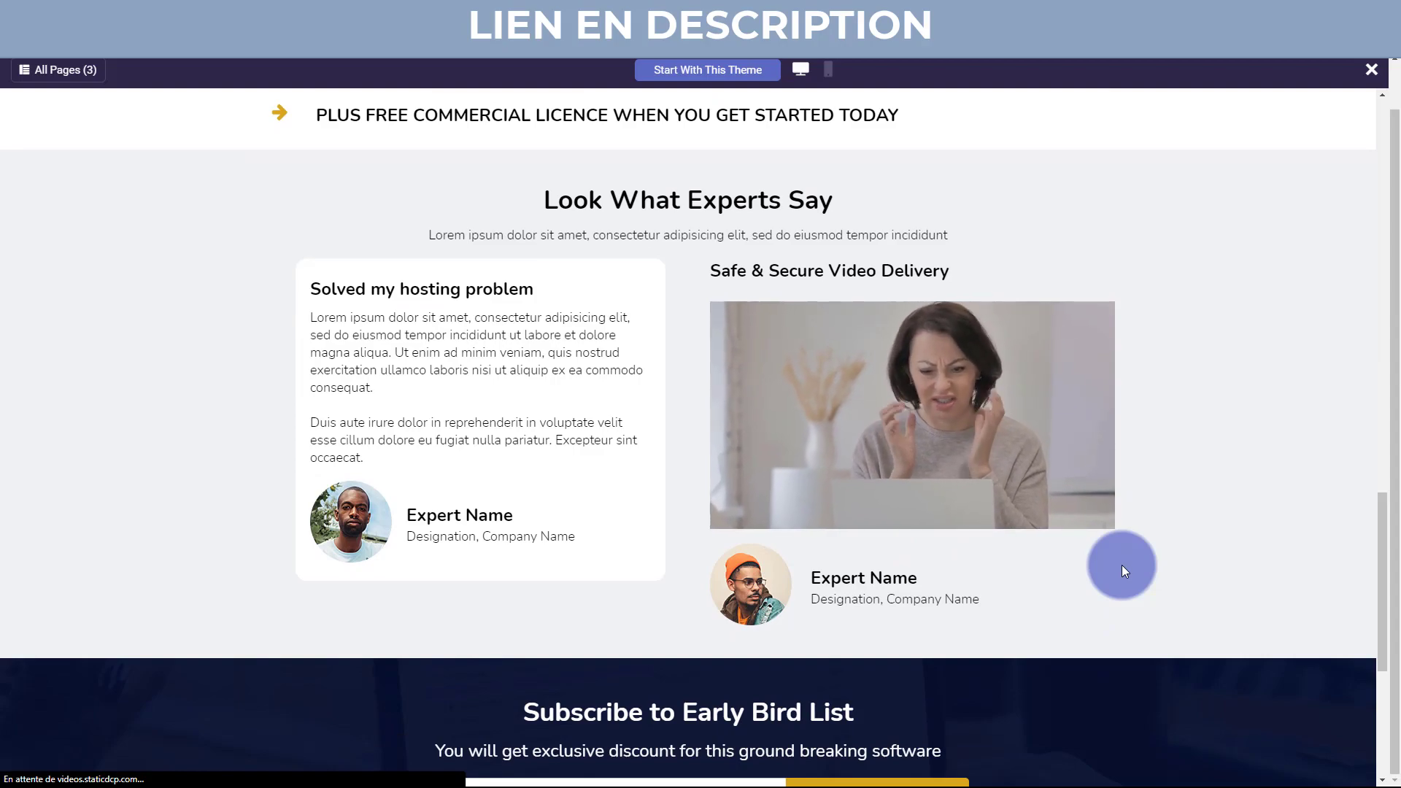
pyautogui.scroll(-5, 1122, 564)
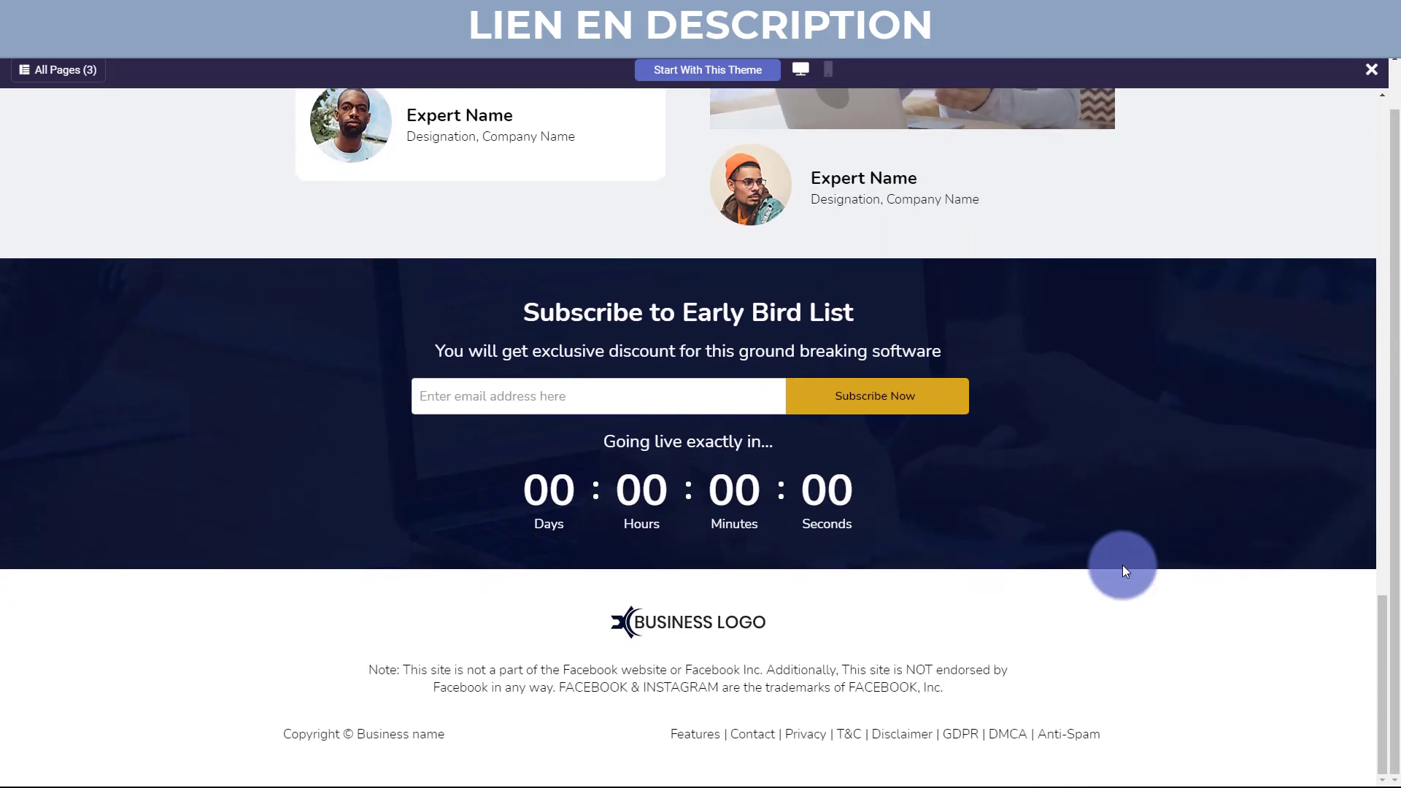
pyautogui.scroll(12, 1122, 564)
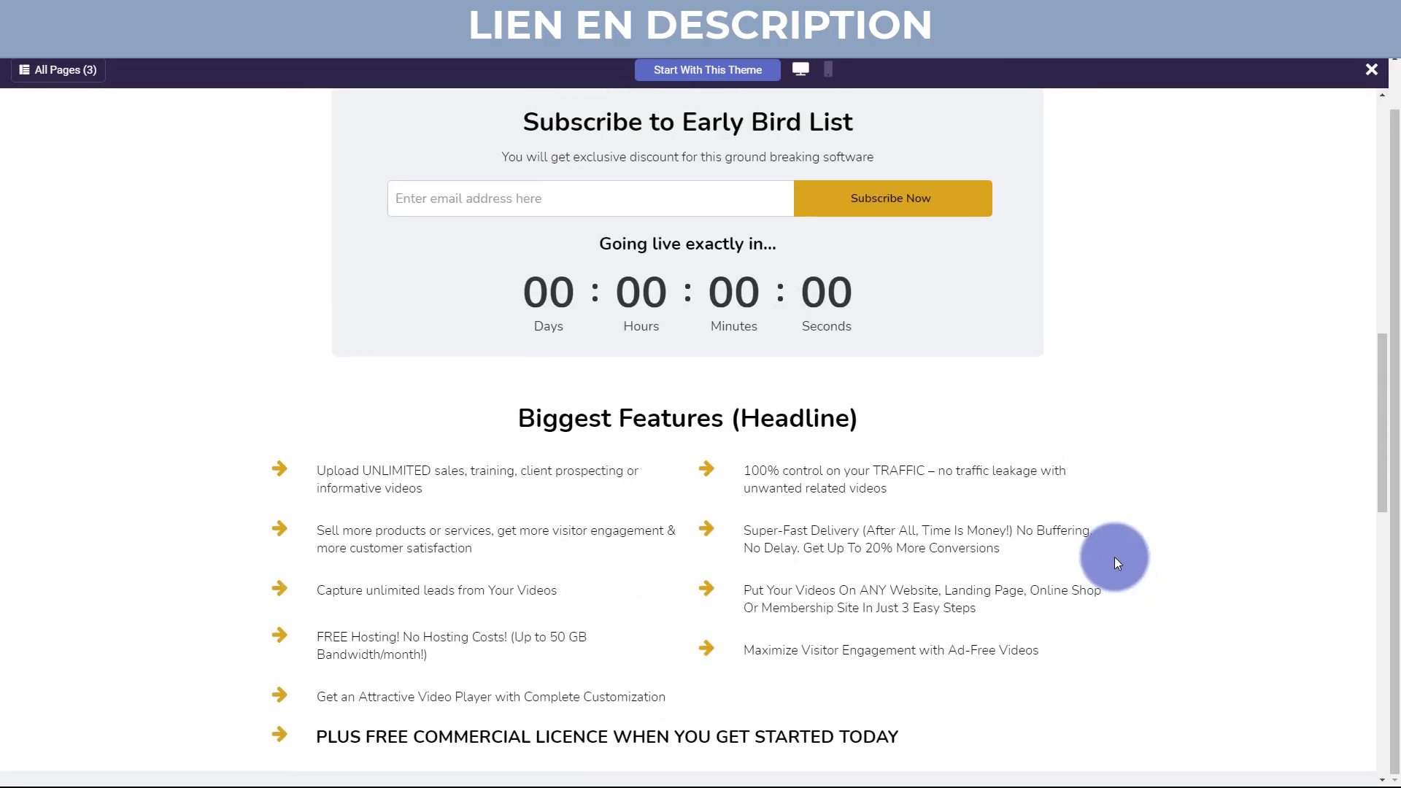
# Switch the Bluewave preview to mobile layout and scroll through its features.
pyautogui.click(825, 78)
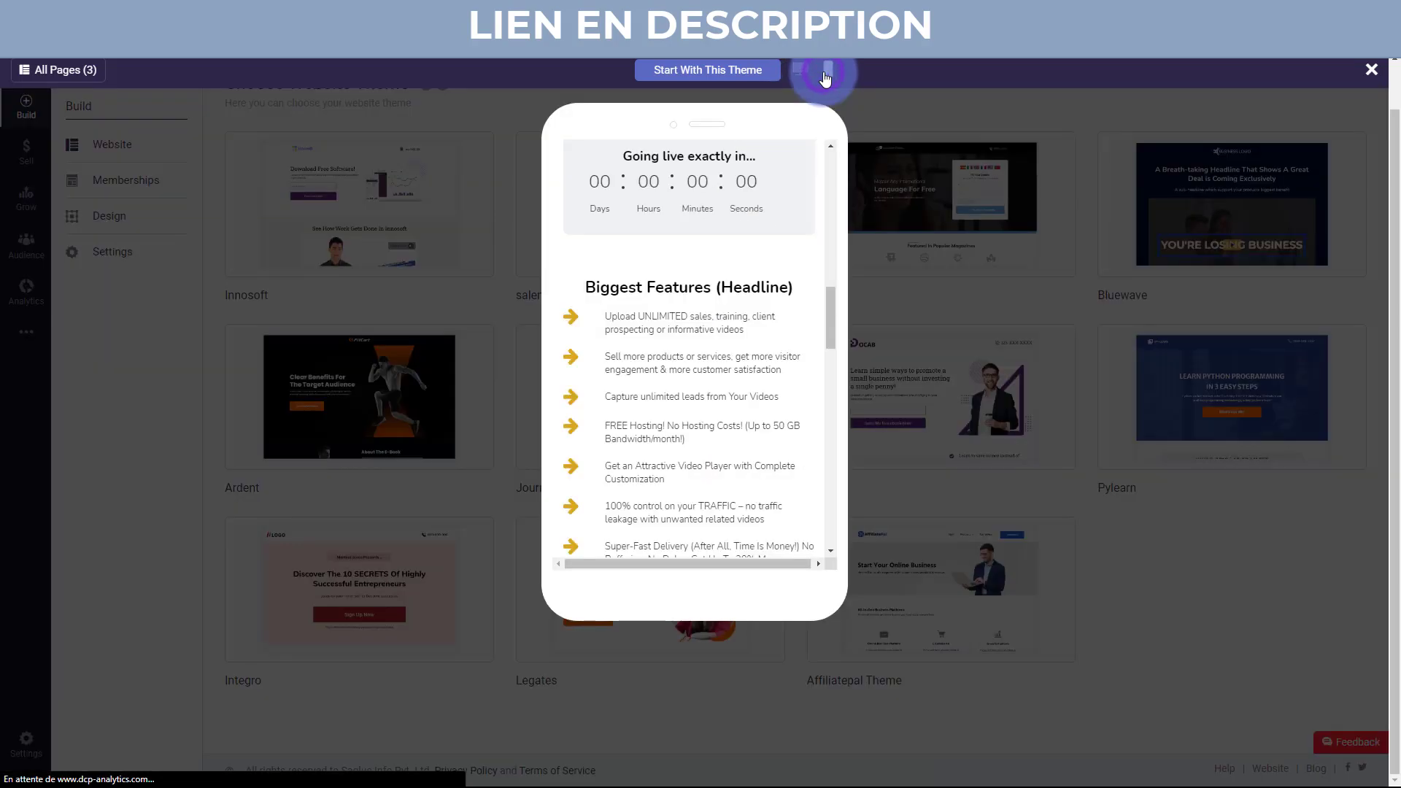
pyautogui.scroll(6, 795, 309)
pyautogui.scroll(4, 795, 309)
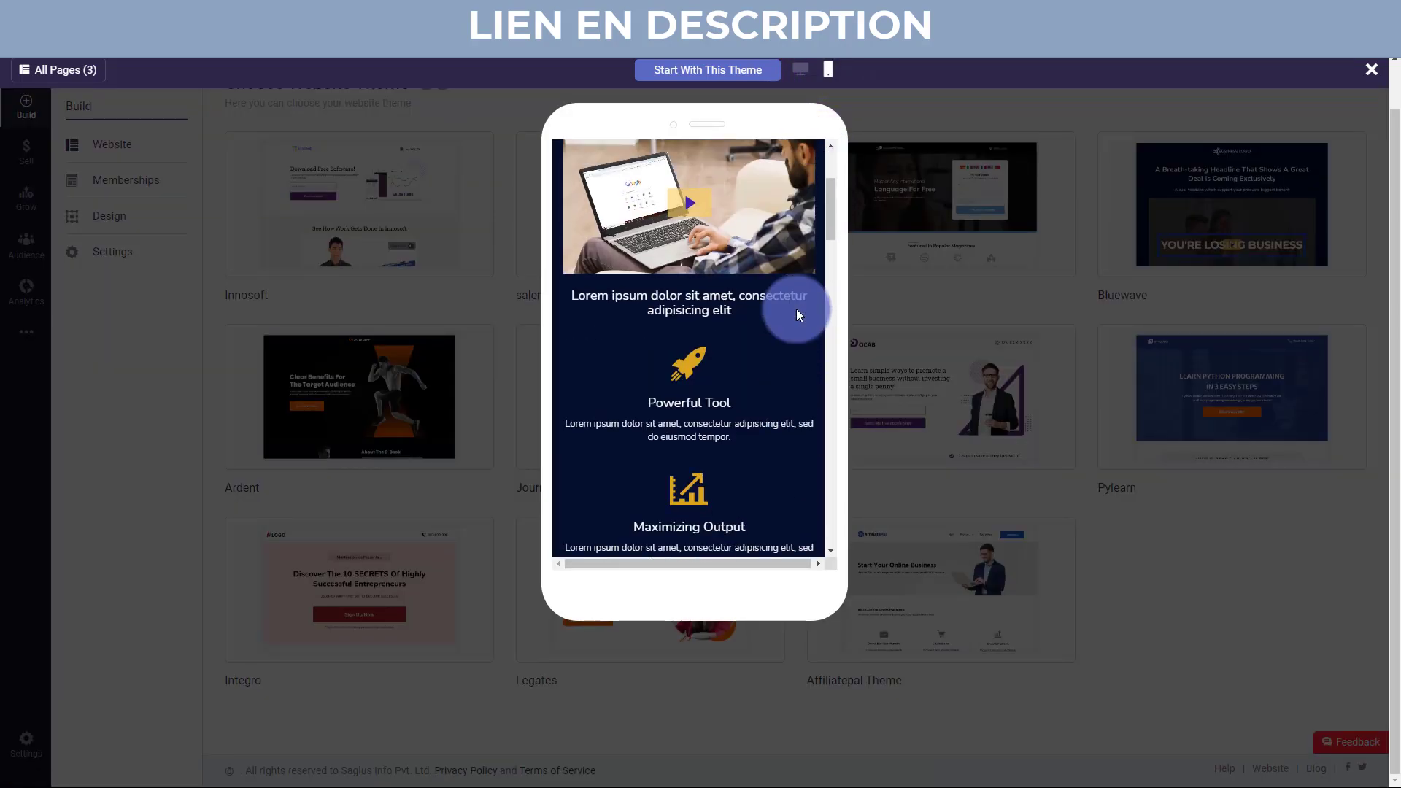
pyautogui.scroll(-10, 779, 340)
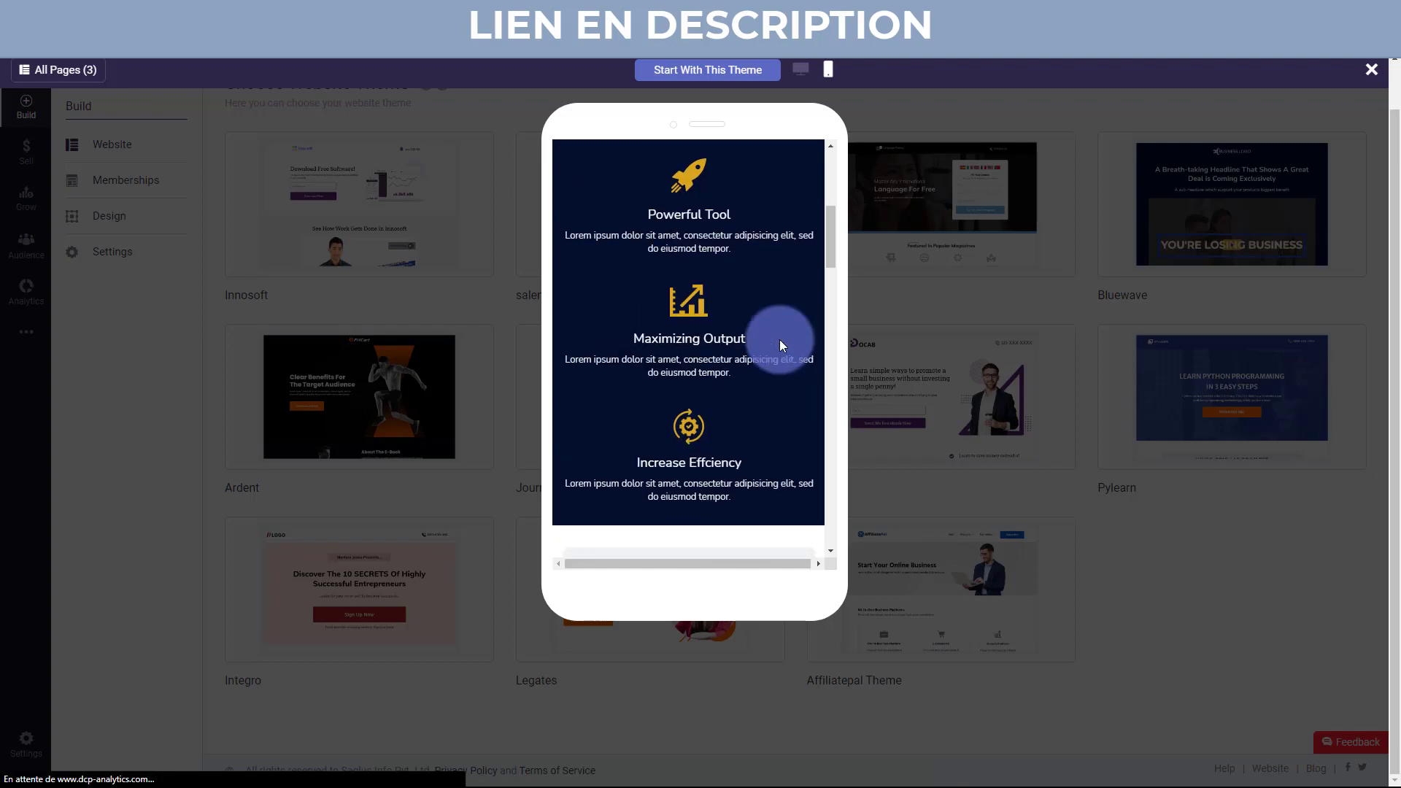
pyautogui.scroll(-4, 779, 339)
pyautogui.scroll(8, 779, 339)
pyautogui.scroll(4, 781, 340)
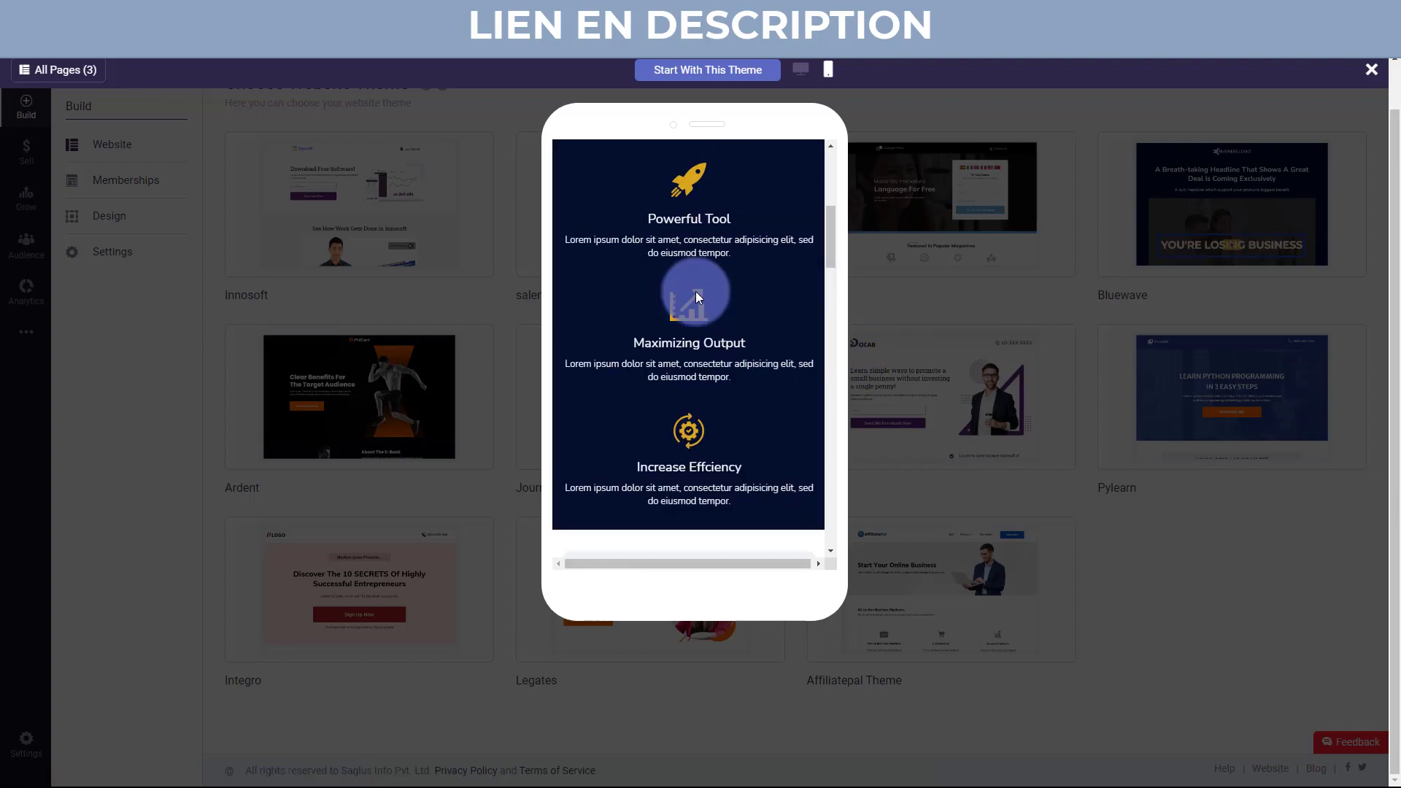
# Close the Bluewave preview and scroll through the Integro theme's desktop preview.
pyautogui.click(1372, 71)
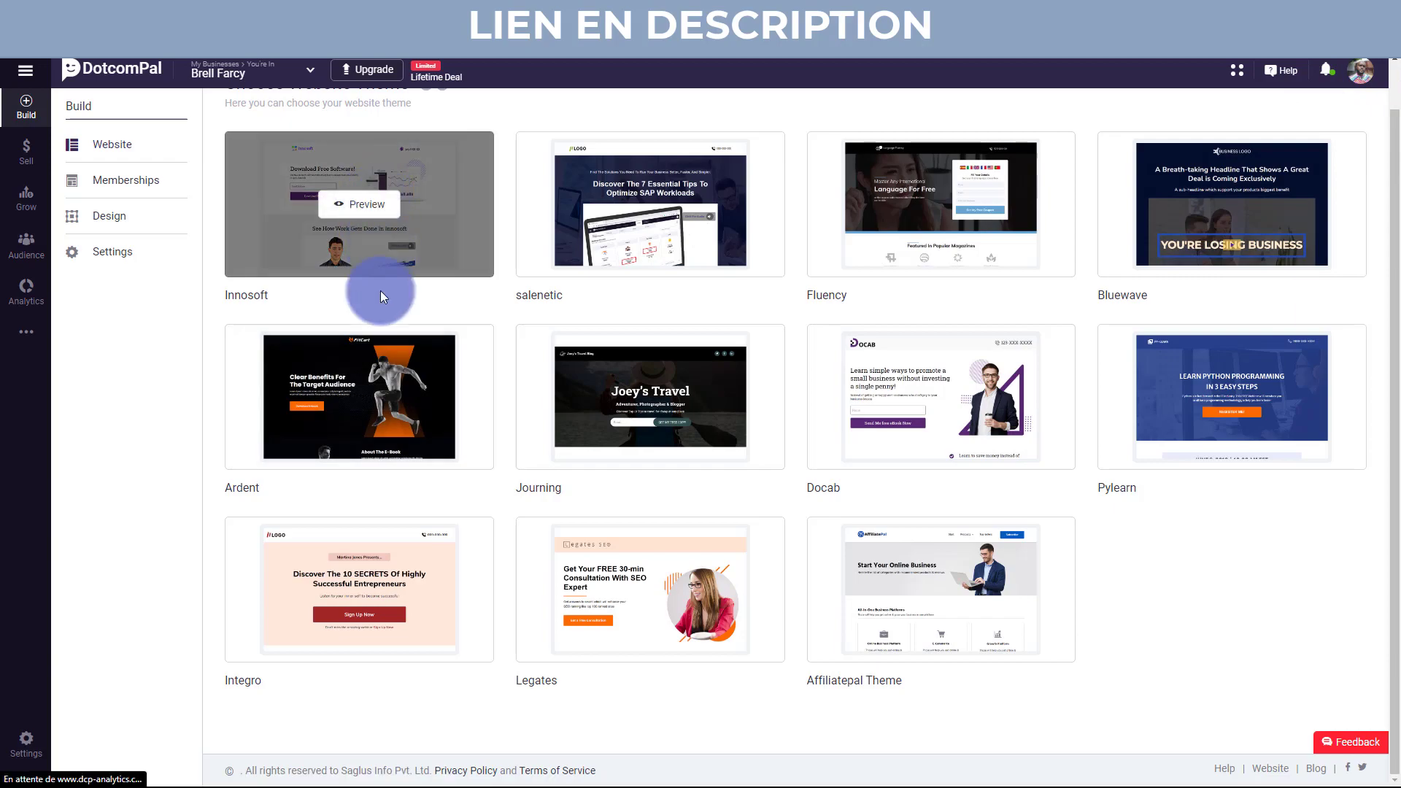
pyautogui.click(374, 569)
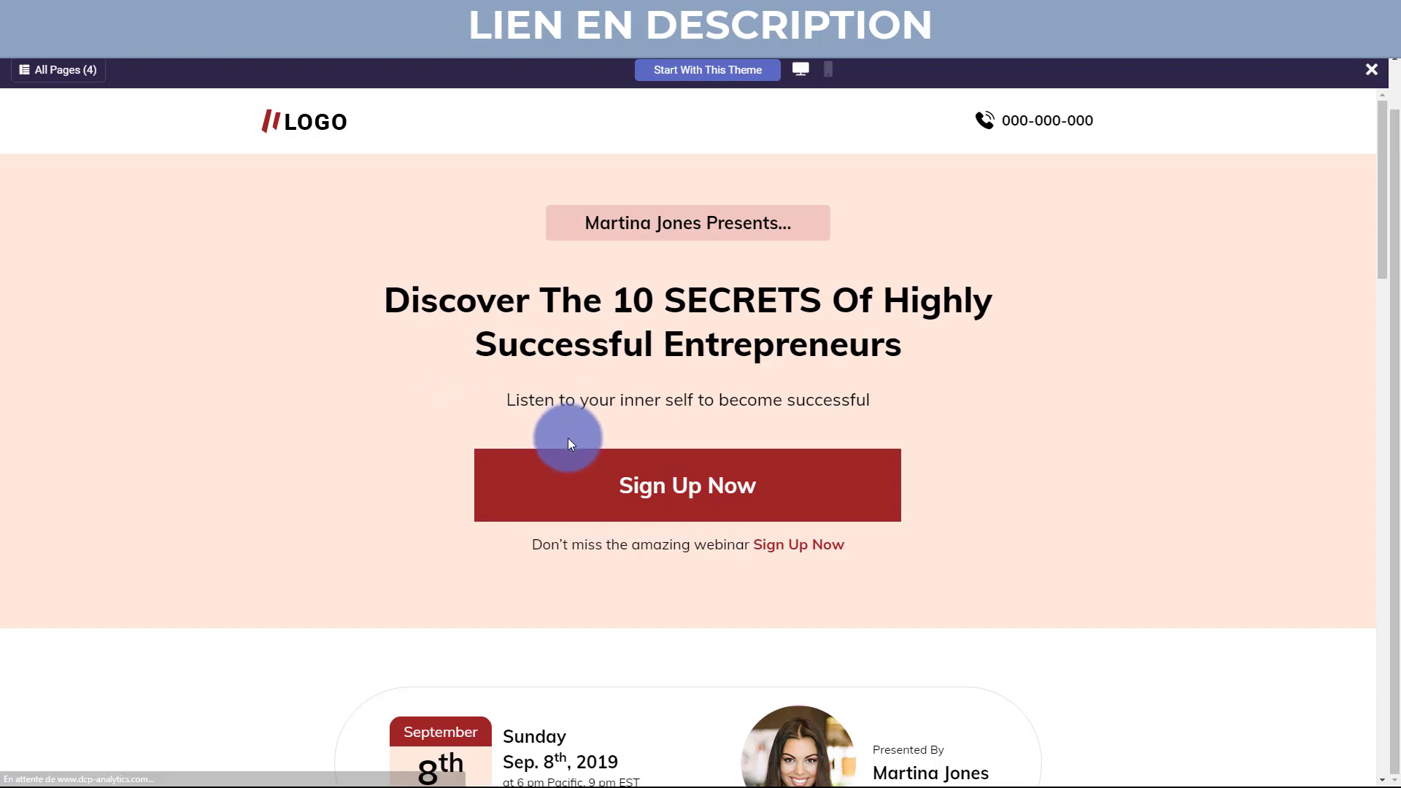
pyautogui.scroll(-4, 604, 478)
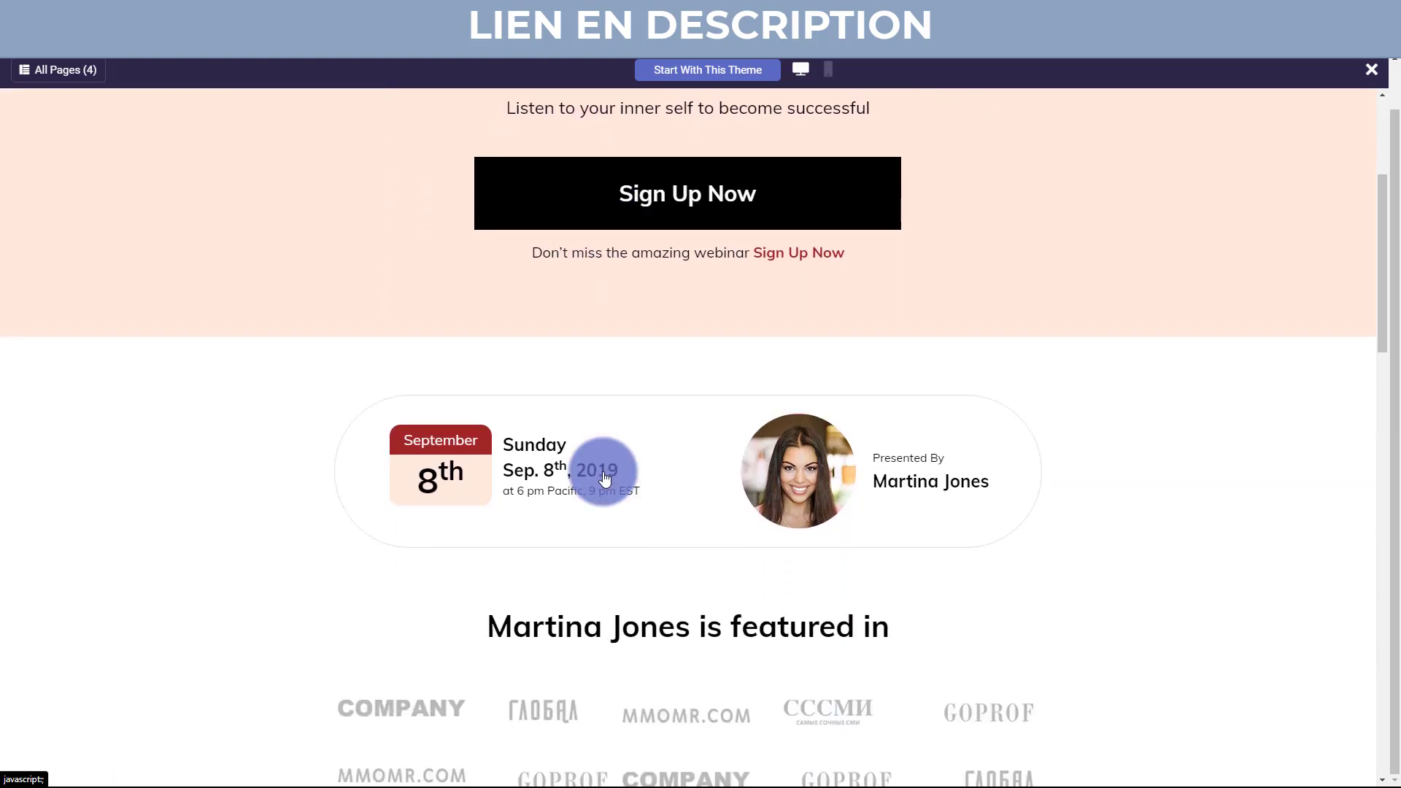
pyautogui.scroll(-3, 535, 482)
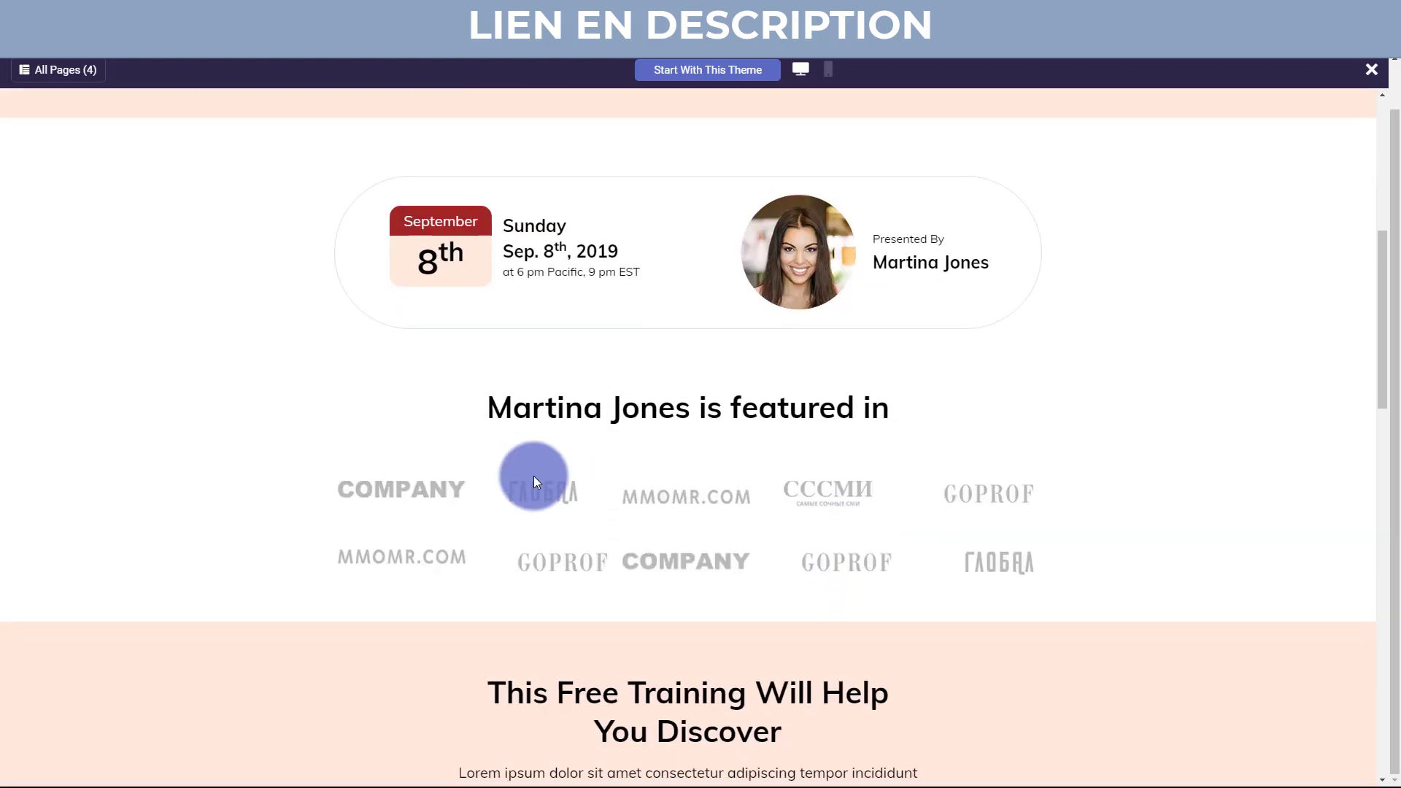
pyautogui.scroll(-3, 534, 478)
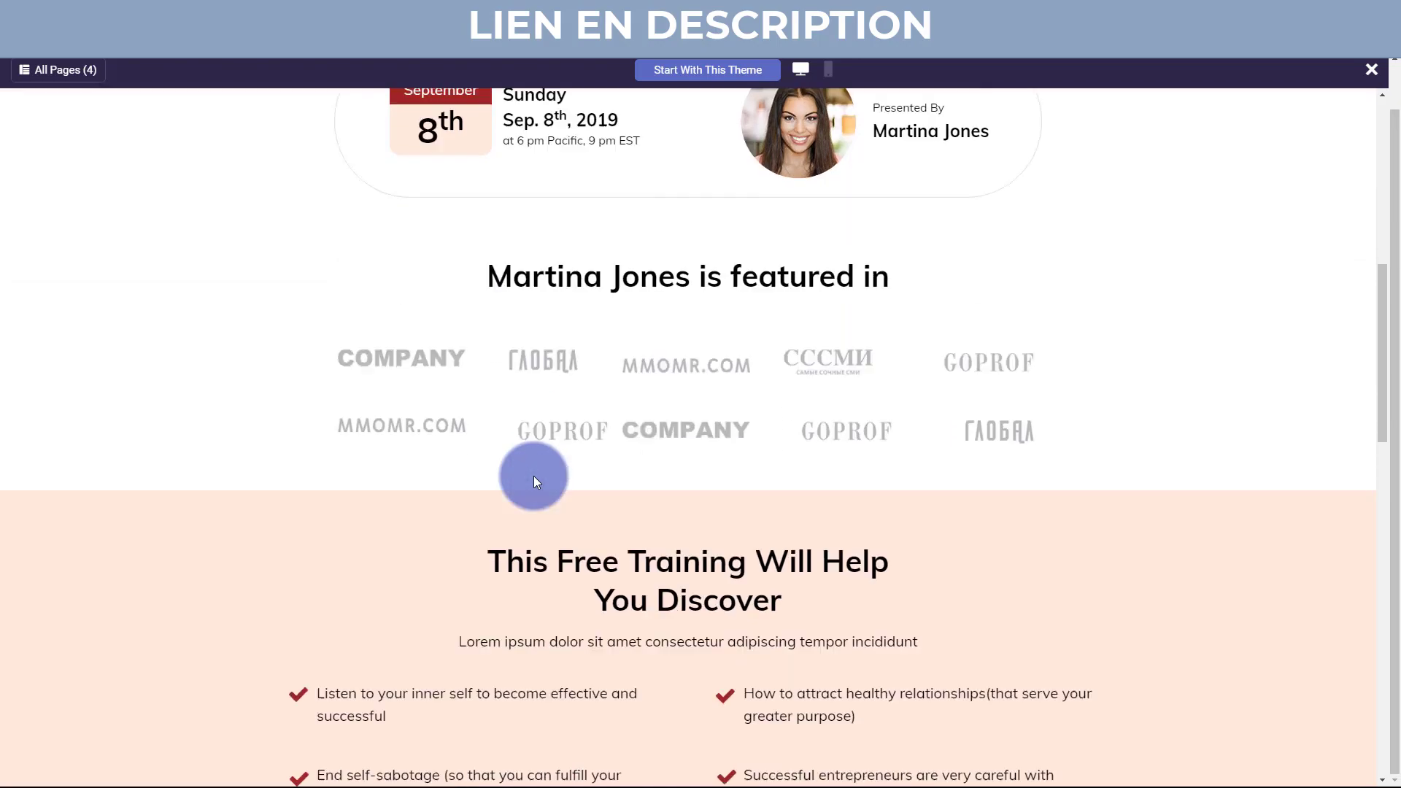
pyautogui.scroll(-4, 535, 481)
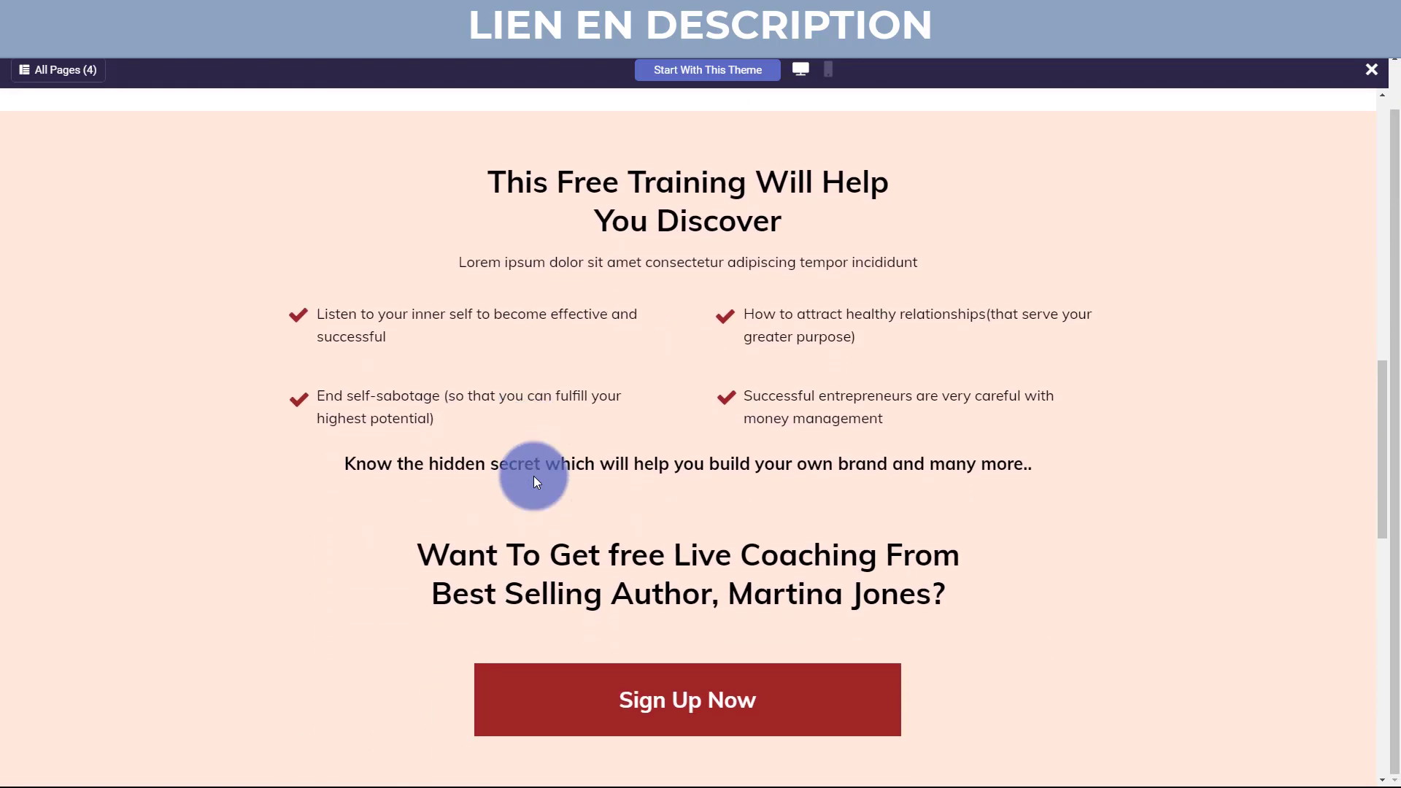
pyautogui.scroll(-7, 535, 481)
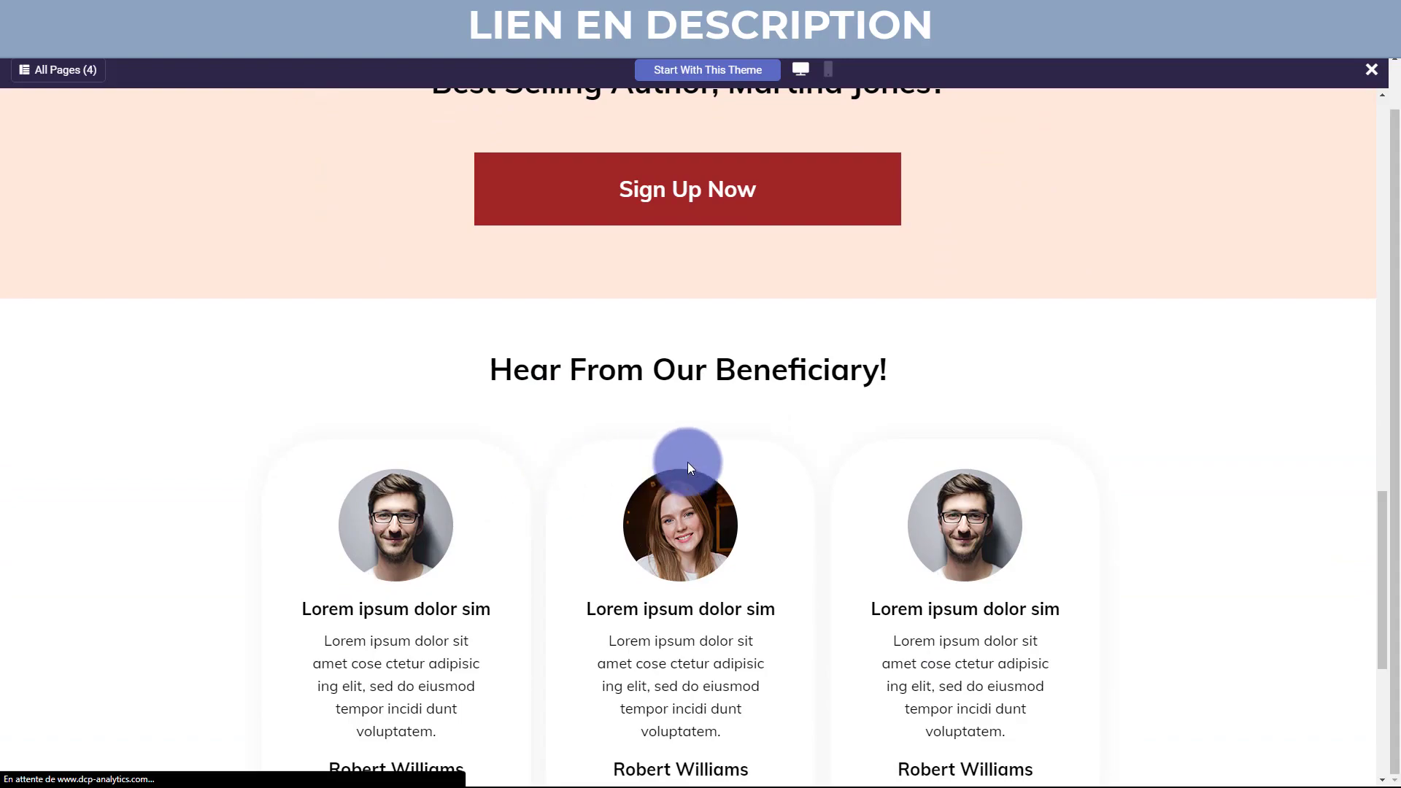
pyautogui.scroll(7, 703, 445)
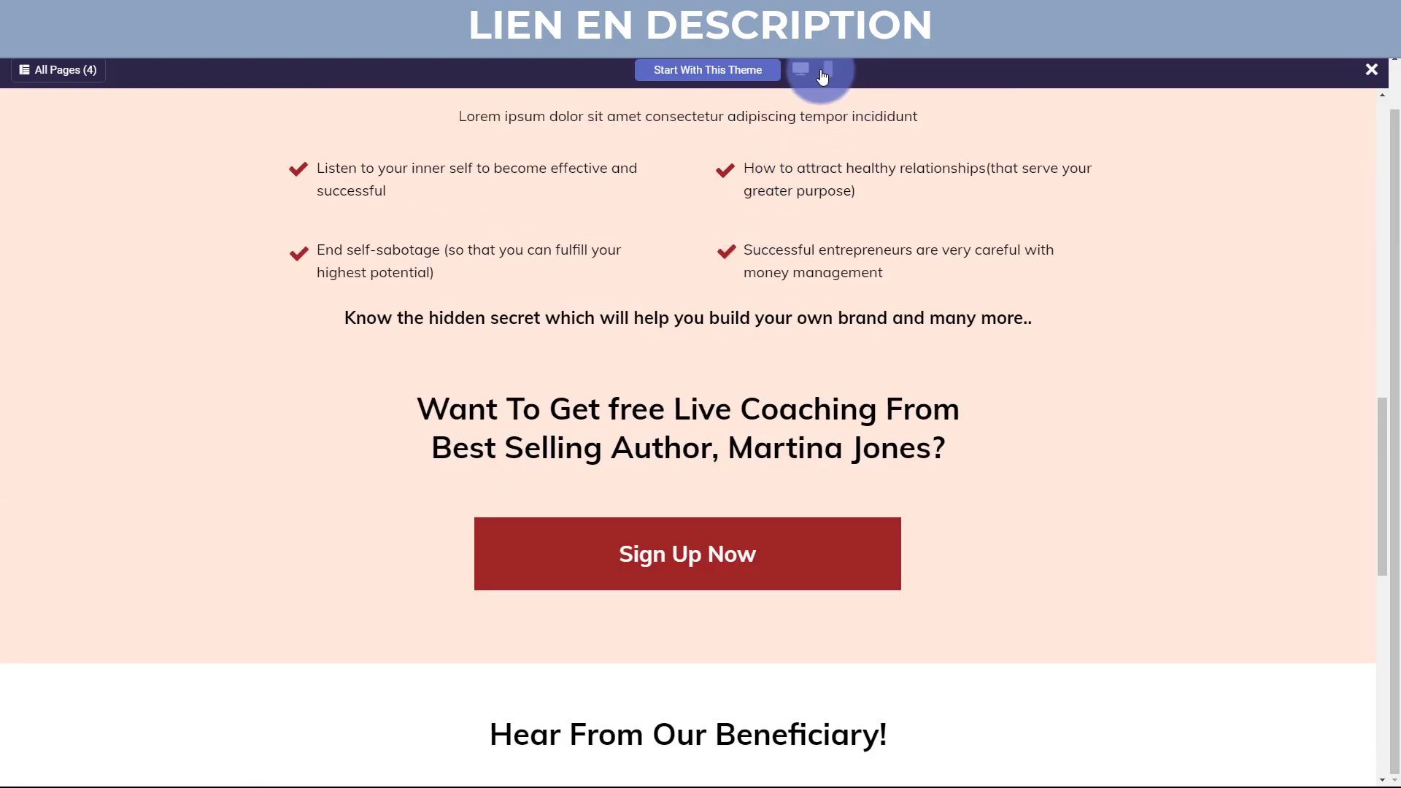
# View Integro in phone layout, then close it back to the theme gallery.
pyautogui.click(825, 70)
pyautogui.scroll(10, 776, 250)
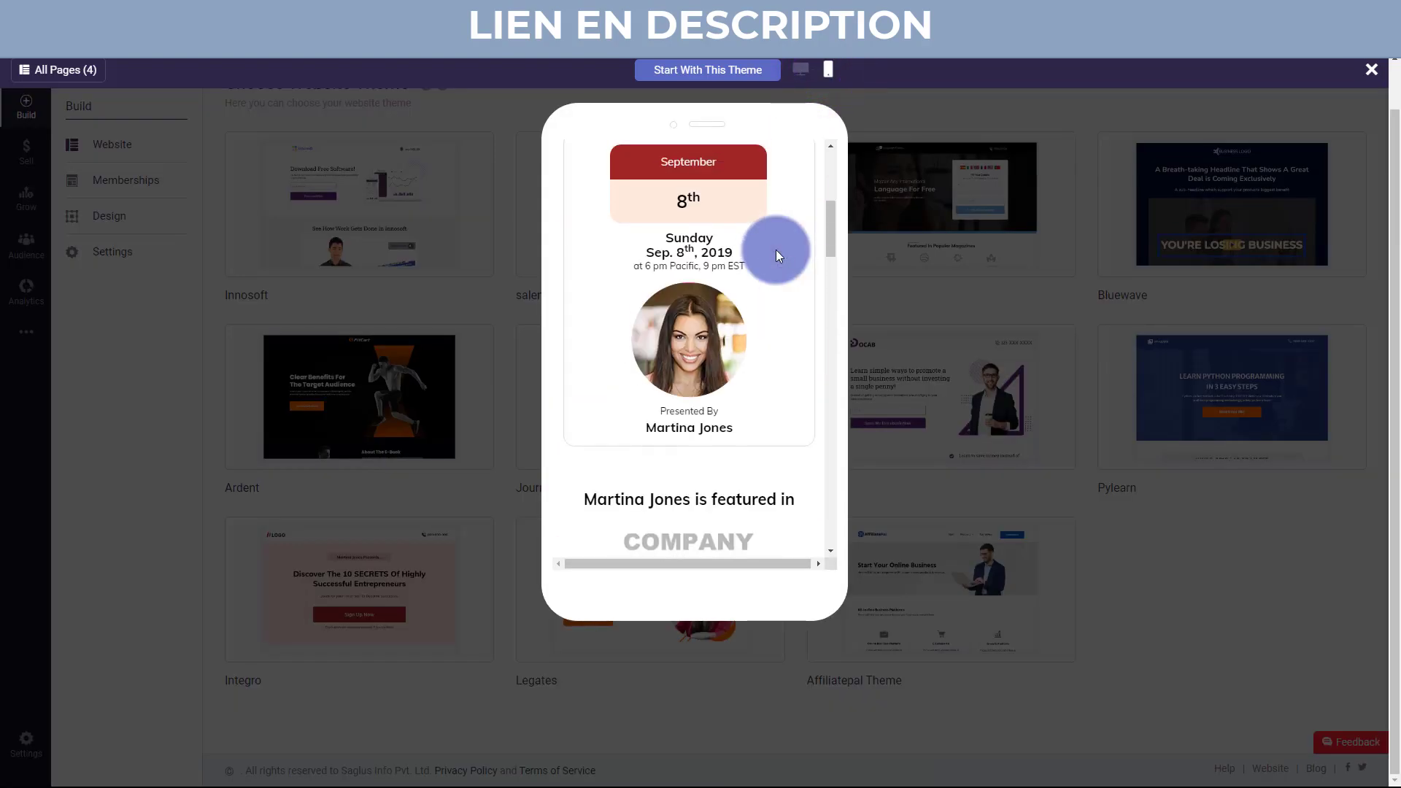
pyautogui.click(1369, 70)
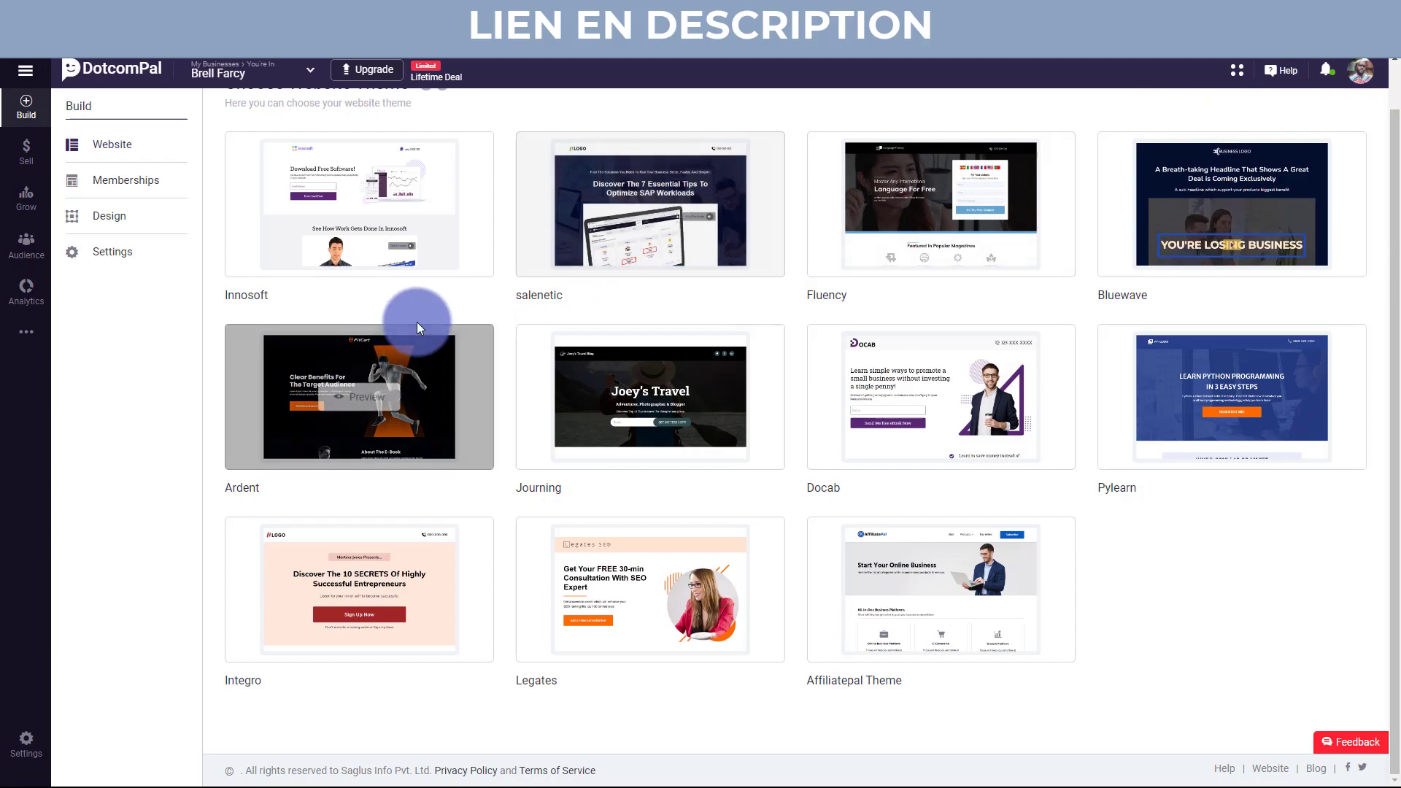
# Visit Membership Levels and Sell, ending on Grow's All Campaigns overview of 19 campaigns.
pyautogui.click(130, 182)
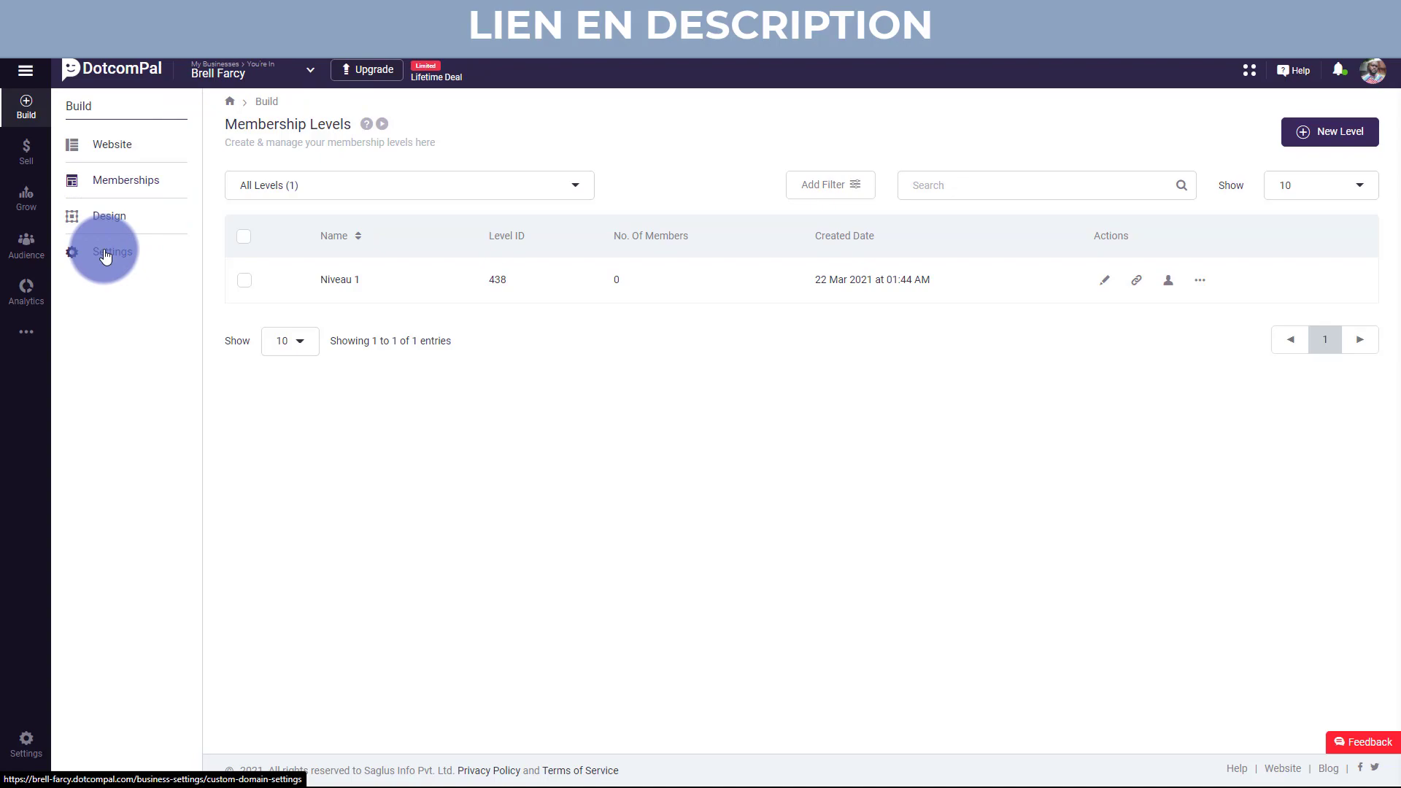
pyautogui.click(16, 165)
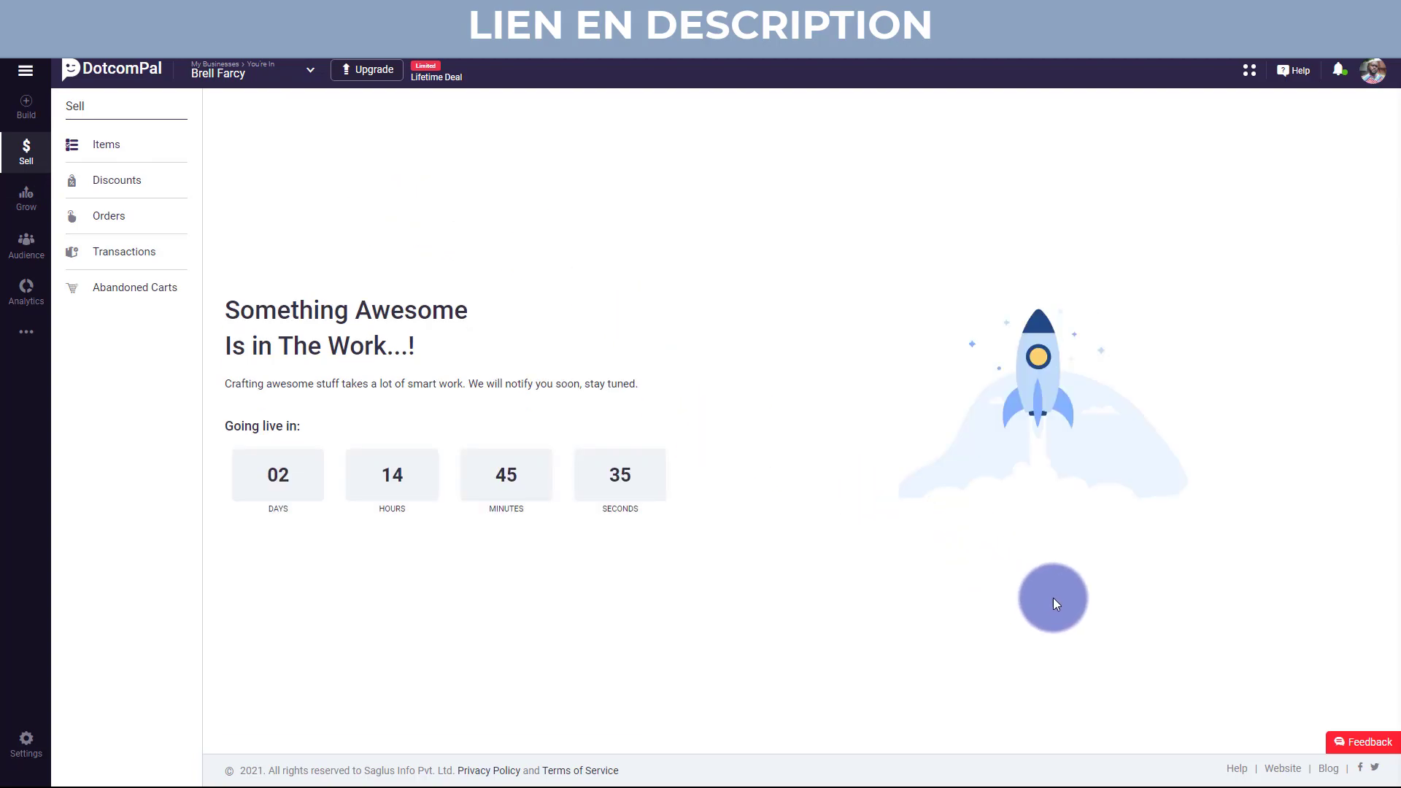
pyautogui.click(1343, 742)
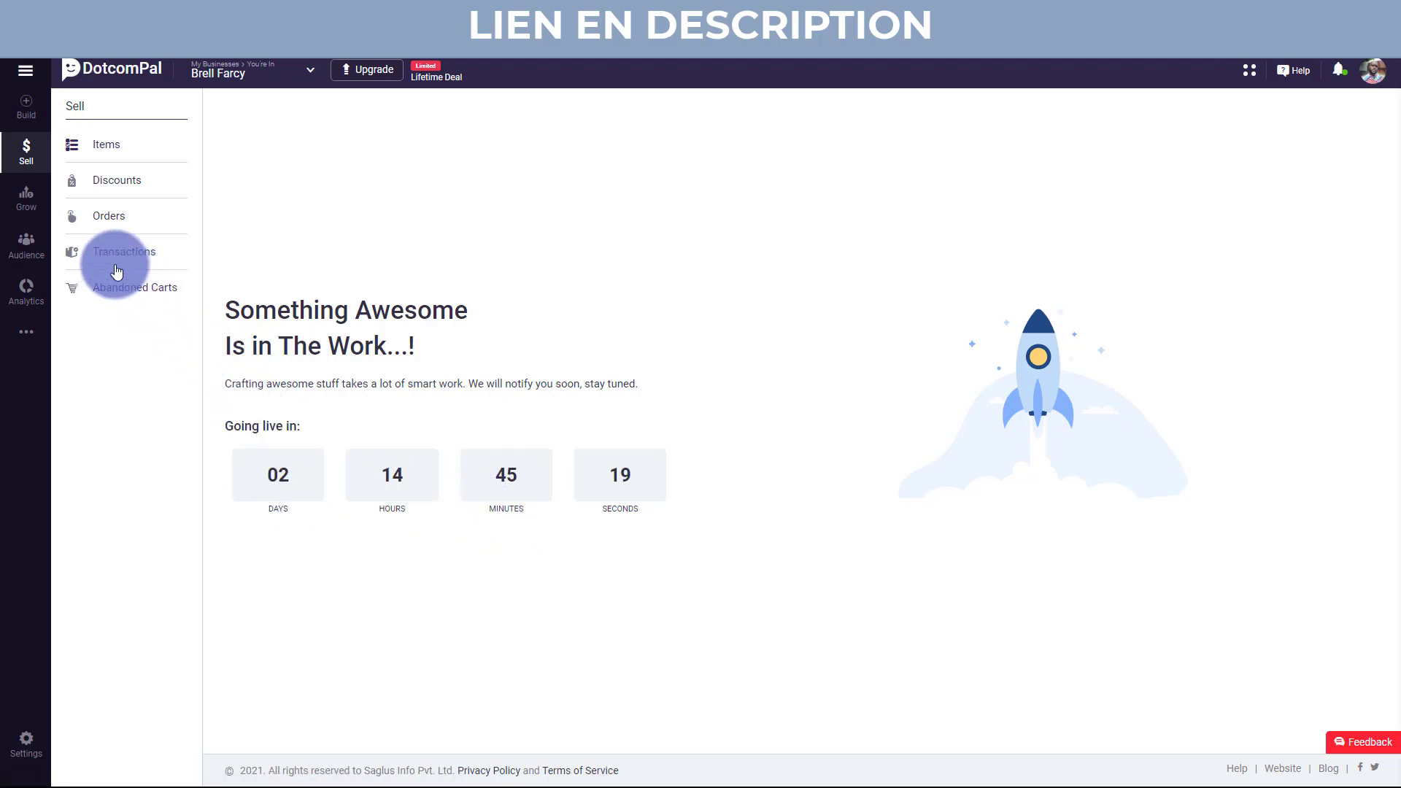
pyautogui.click(26, 208)
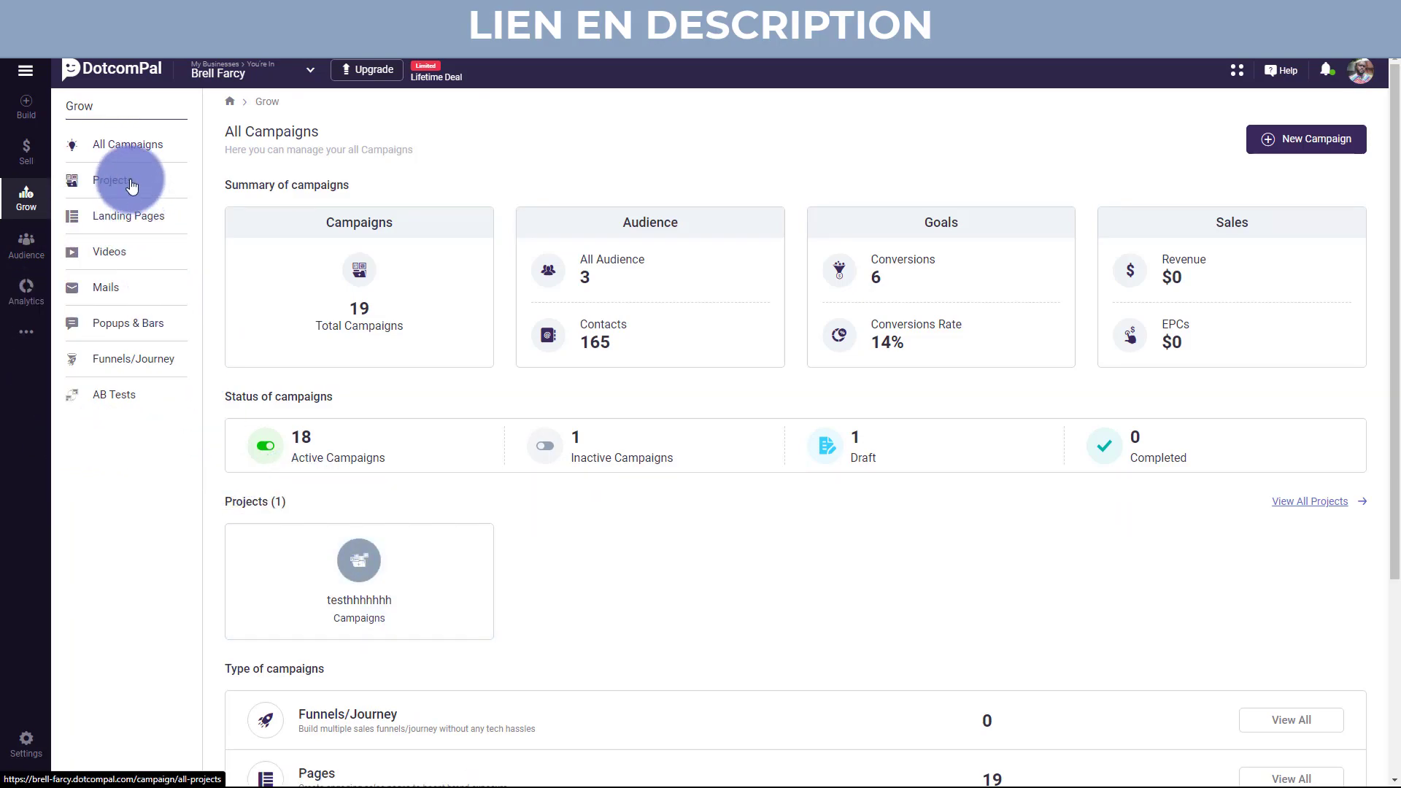
# Have the browser translate the All Campaigns overview into French, then scroll through it.
pyautogui.rightClick(354, 155)
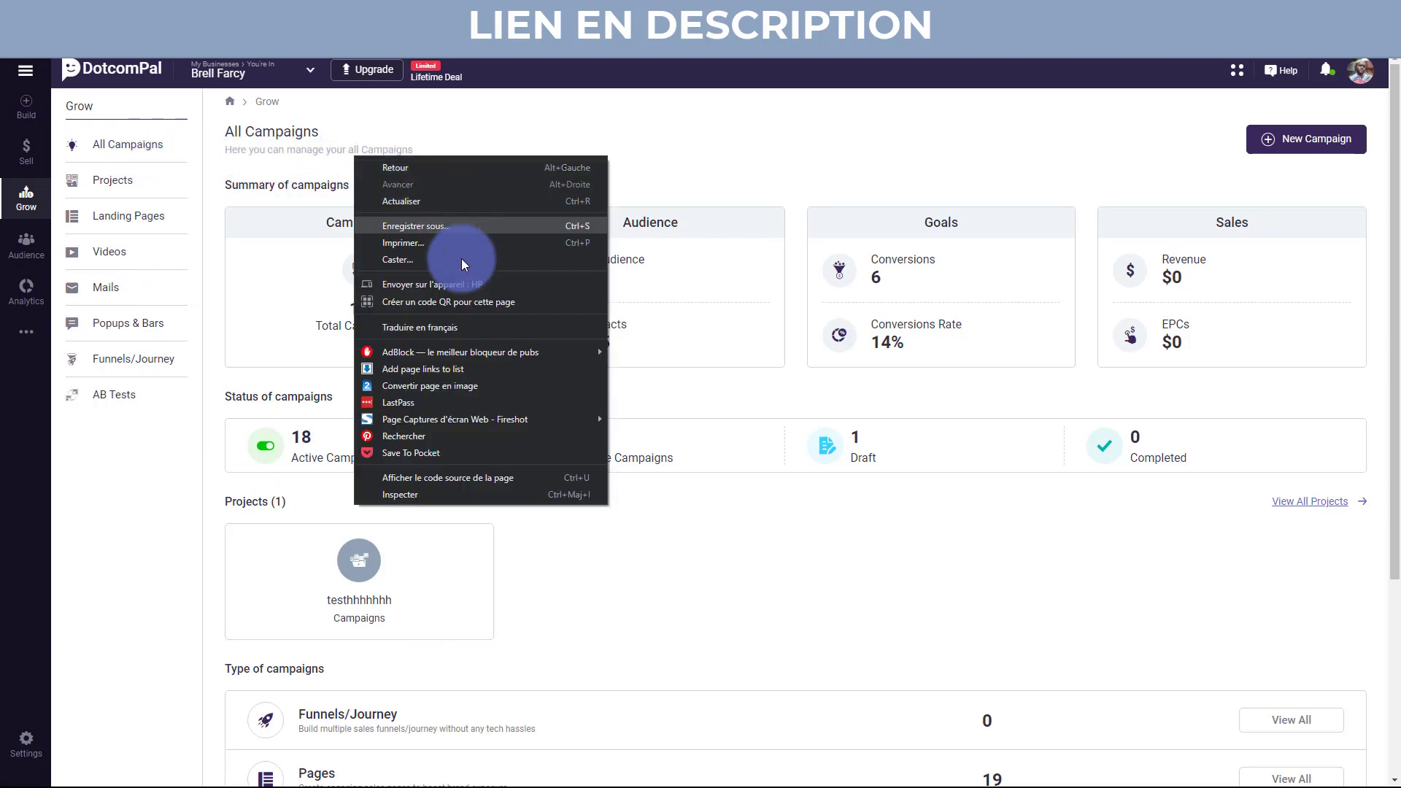
pyautogui.click(394, 328)
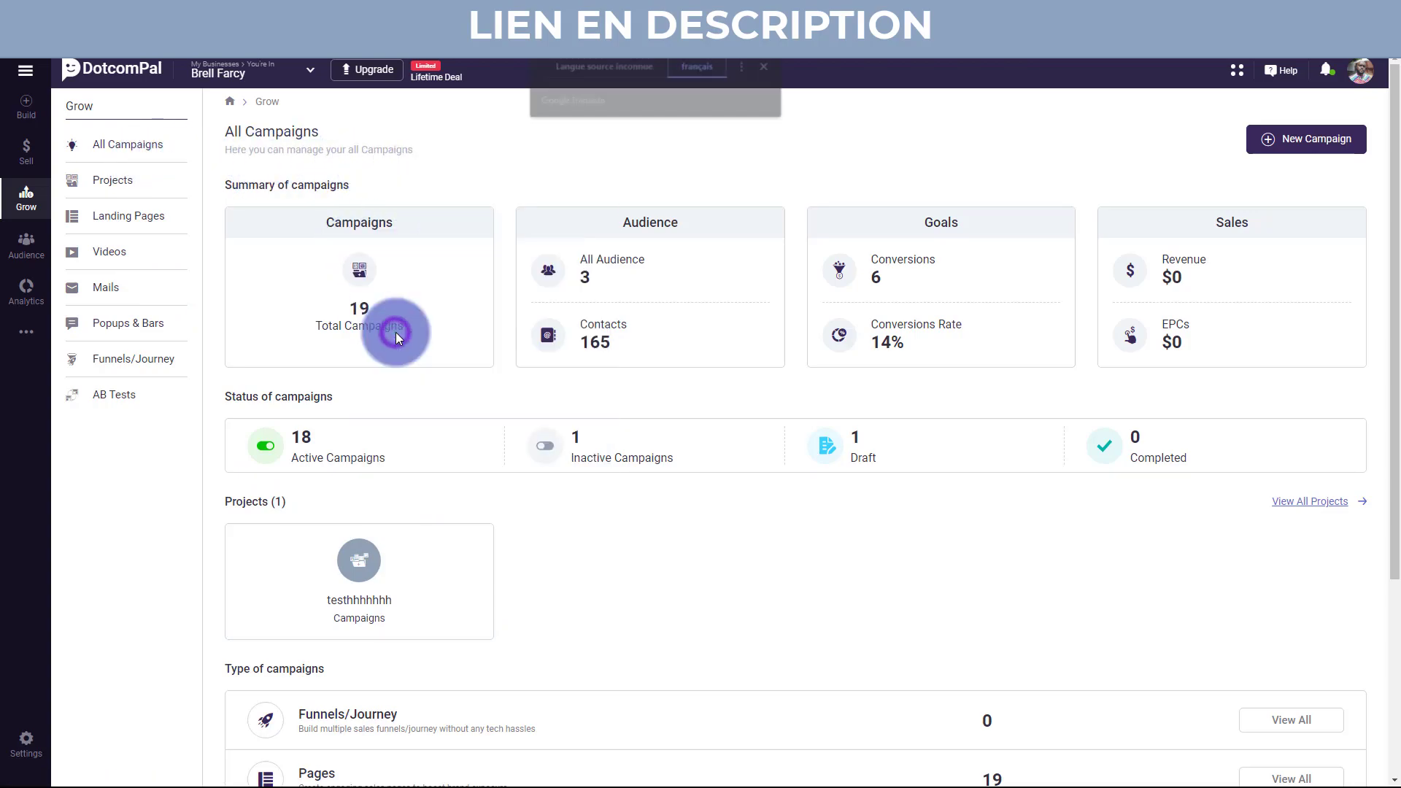
pyautogui.click(760, 68)
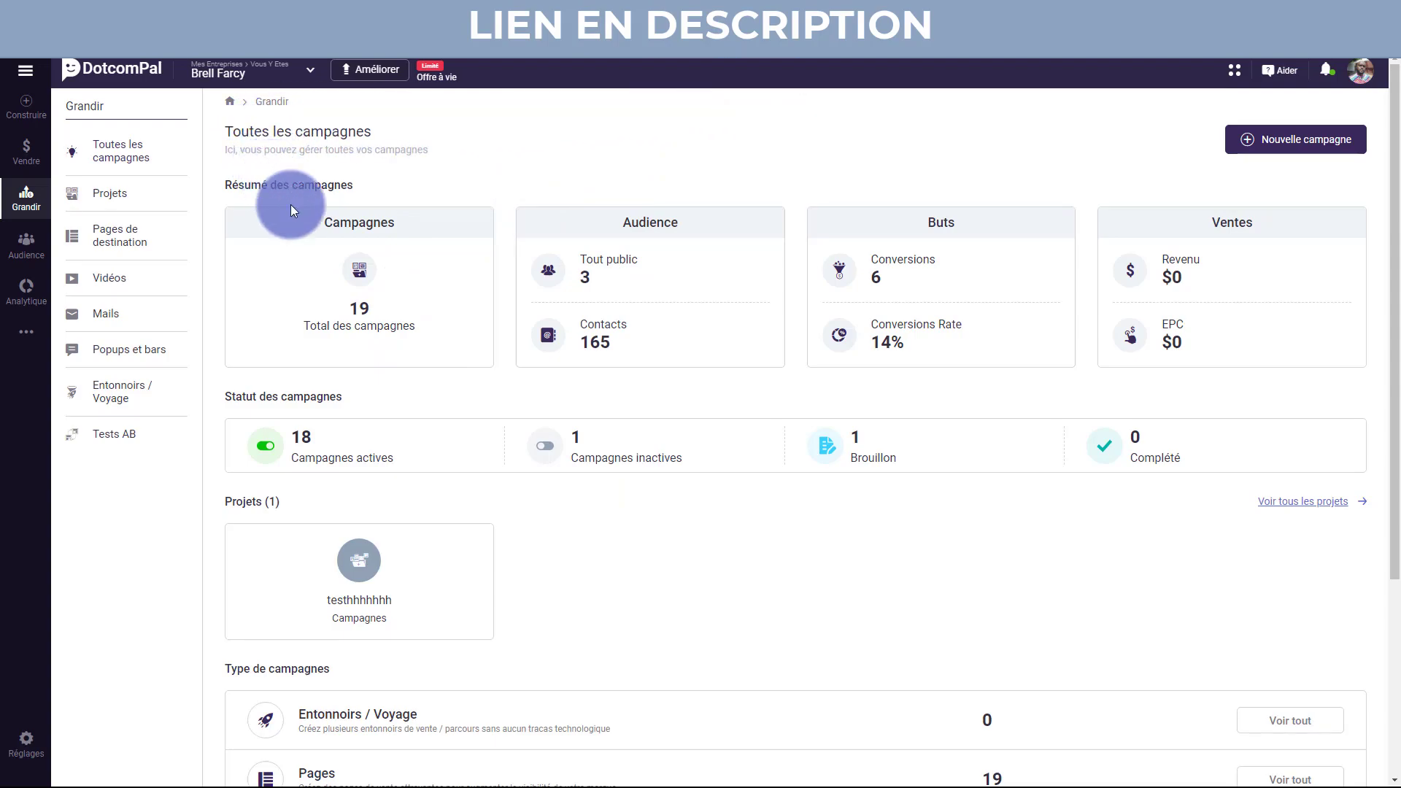
pyautogui.click(358, 268)
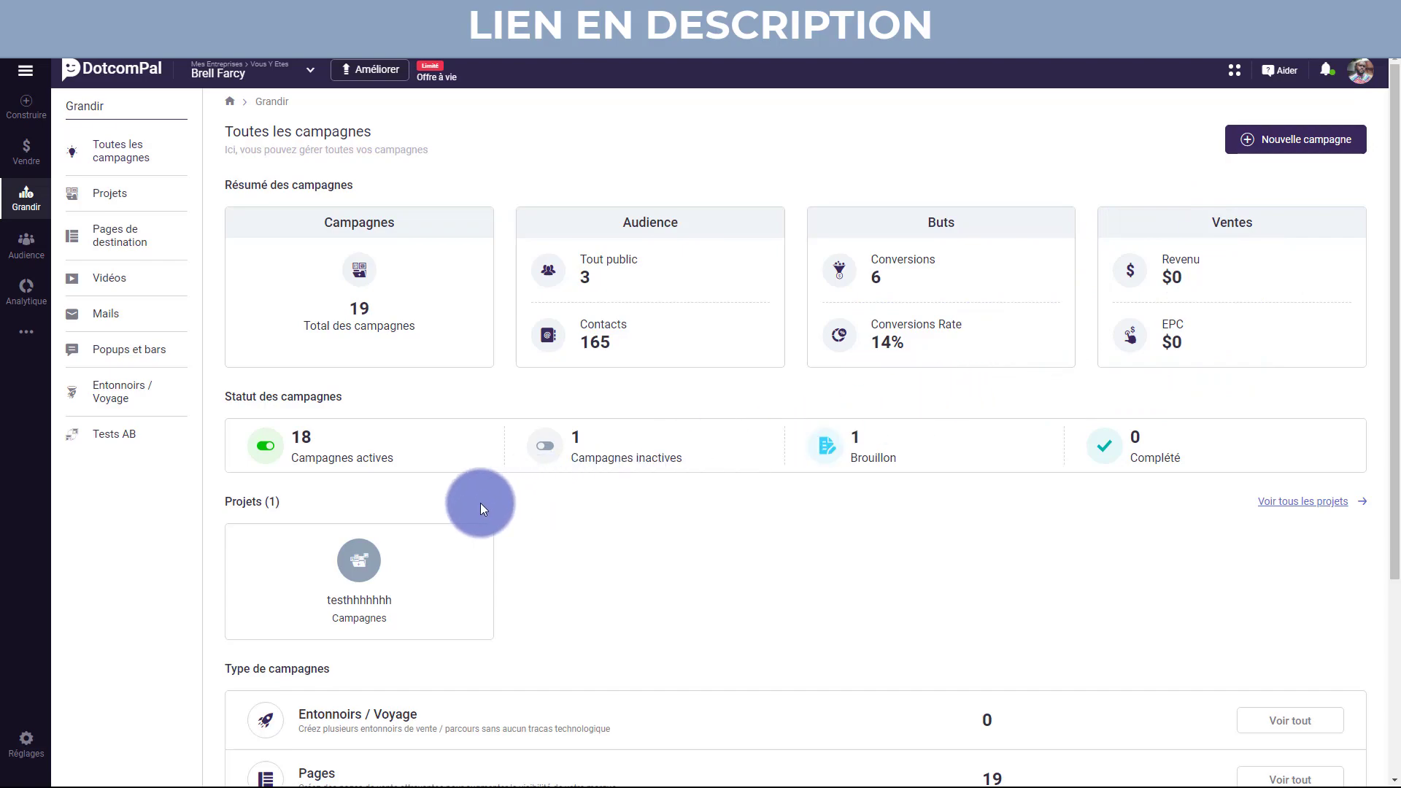
pyautogui.scroll(-4, 480, 502)
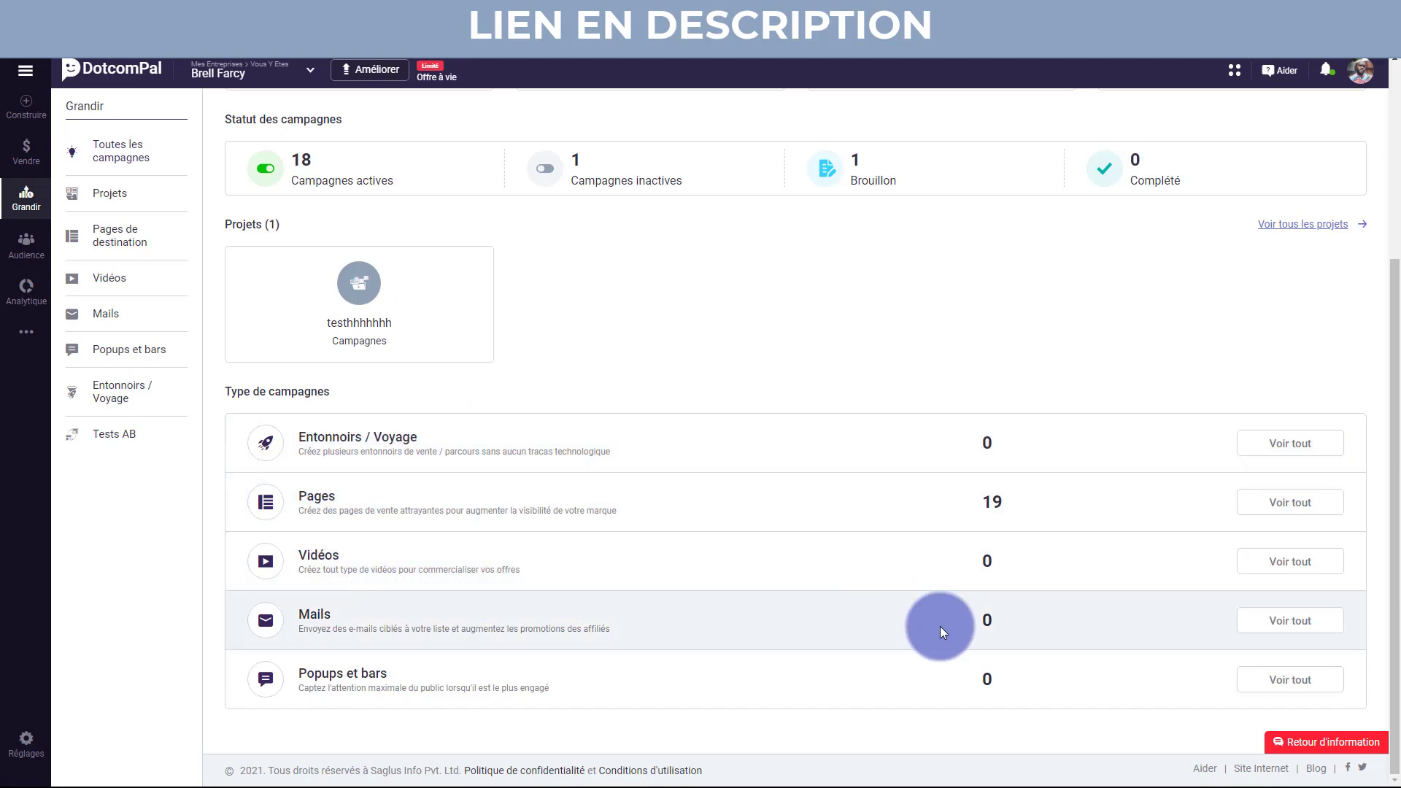
pyautogui.scroll(3, 785, 614)
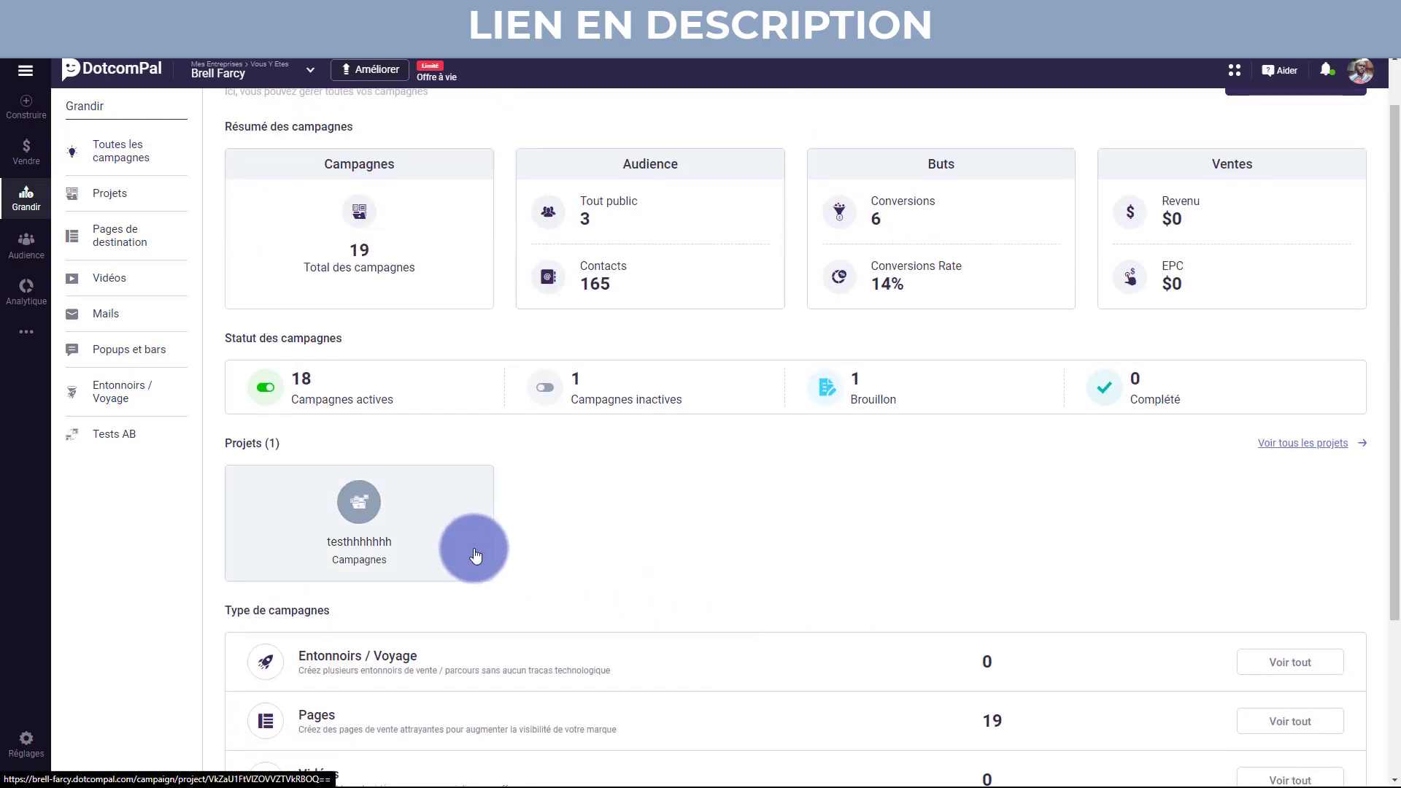
# Open the testhhhhhhh project dashboard and scroll through its campaign types, all at 0.
pyautogui.click(343, 528)
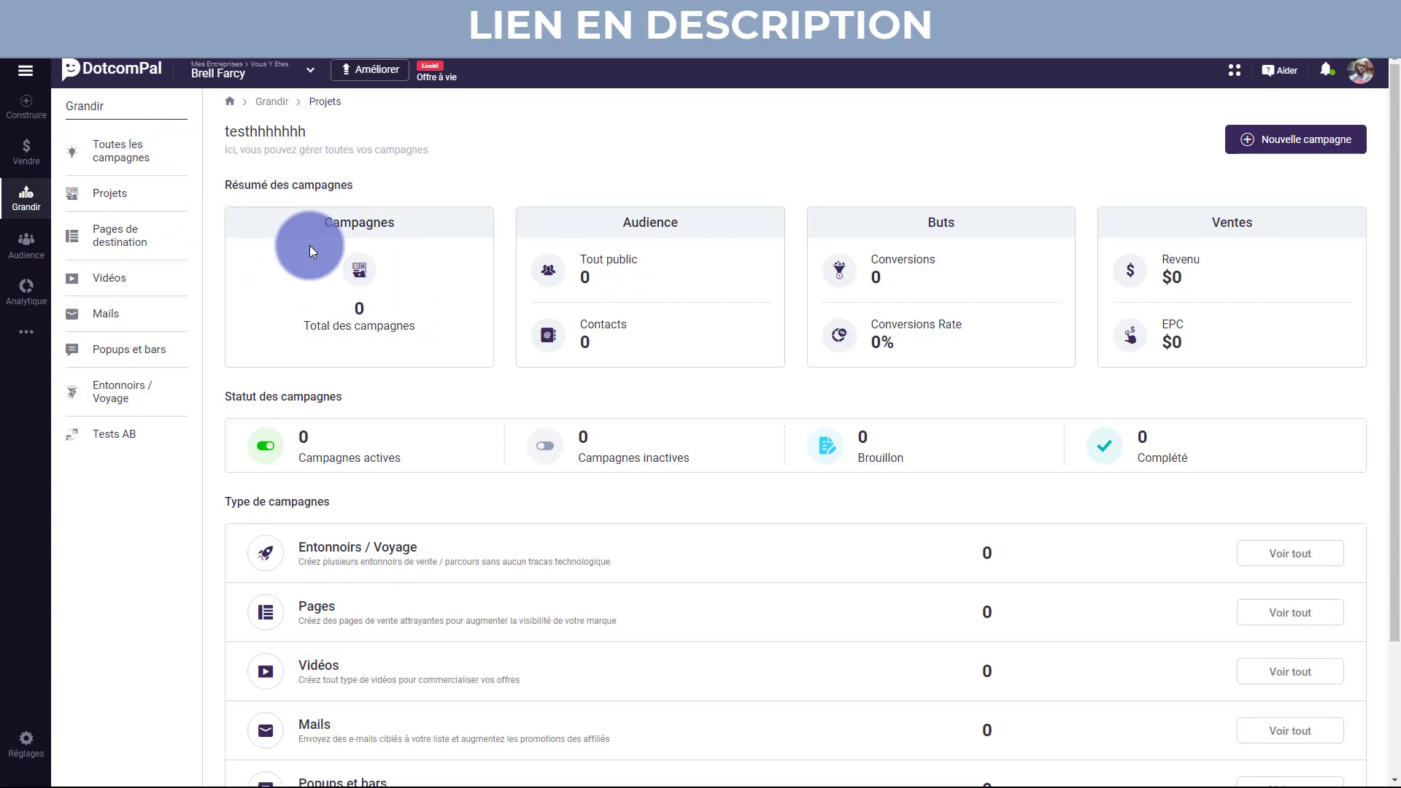
pyautogui.scroll(-3, 543, 383)
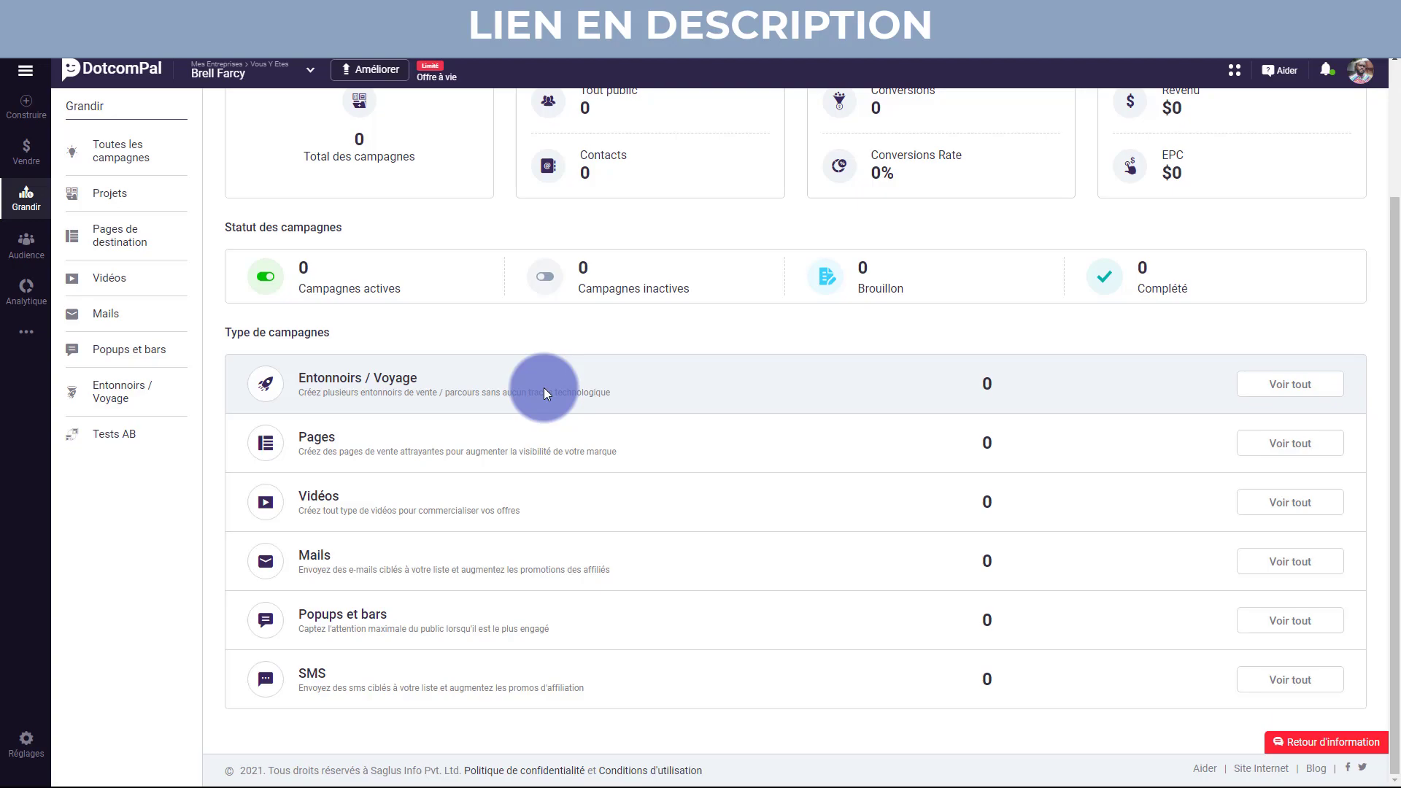
pyautogui.scroll(3, 583, 357)
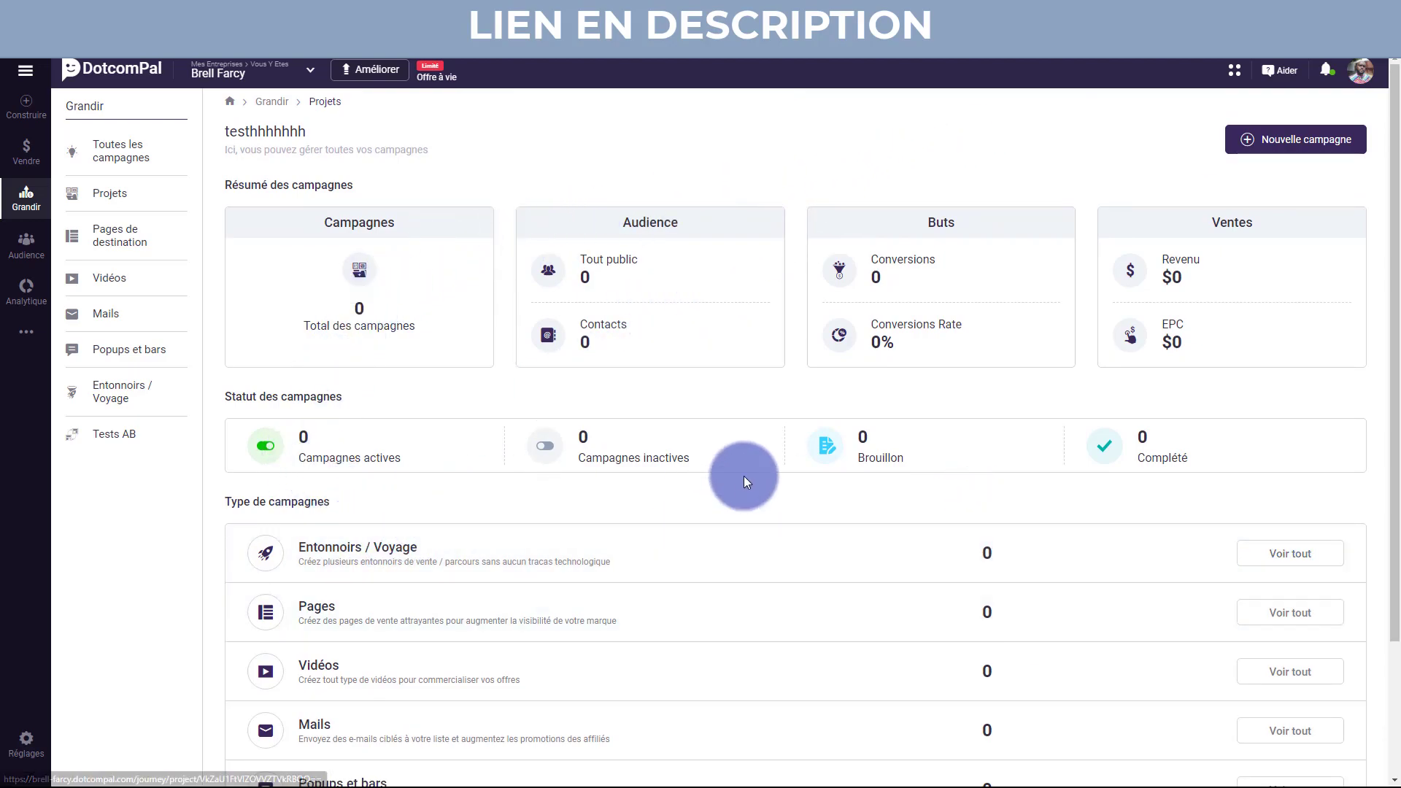
# Select all landing pages in Pages de destination and delete them, confirming with Oui.
pyautogui.click(121, 241)
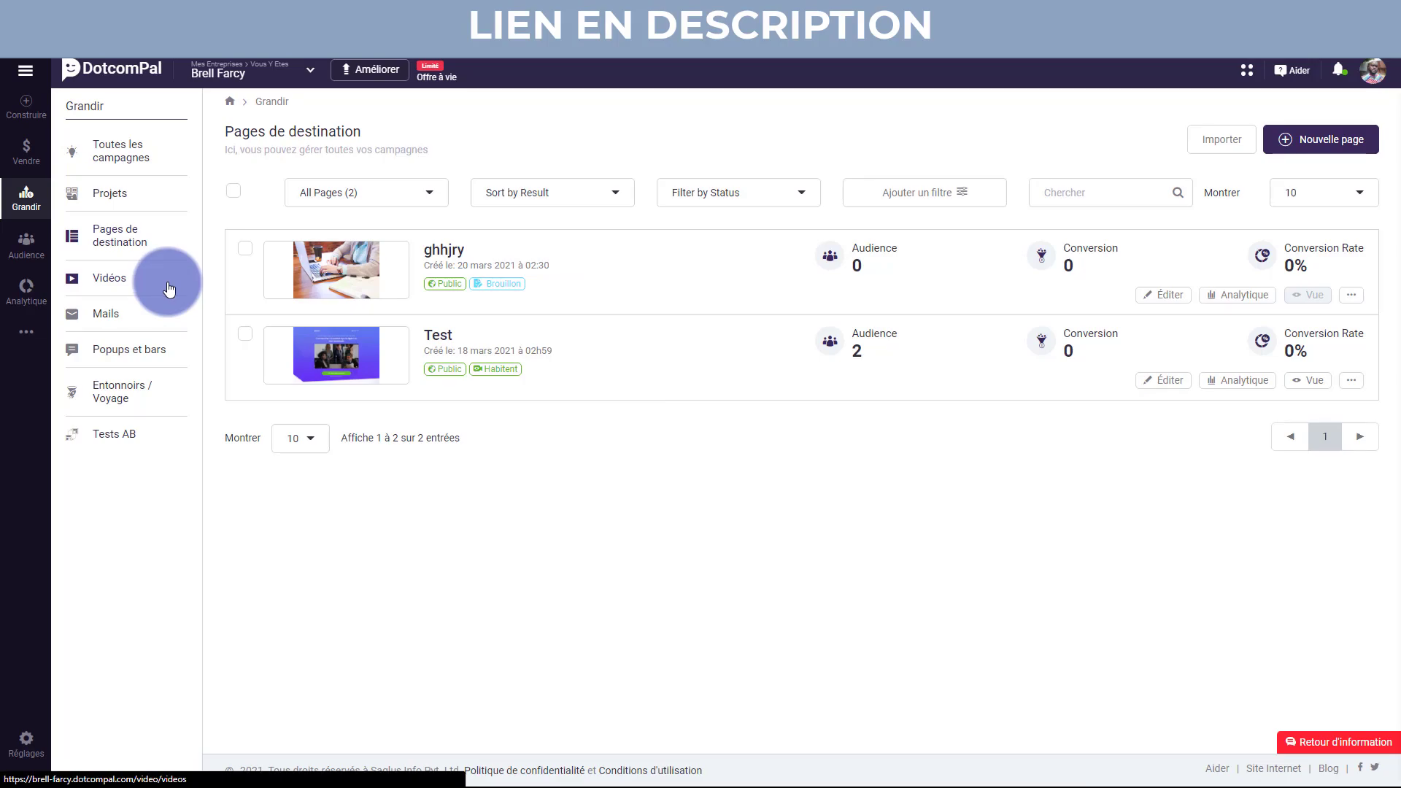
pyautogui.click(232, 194)
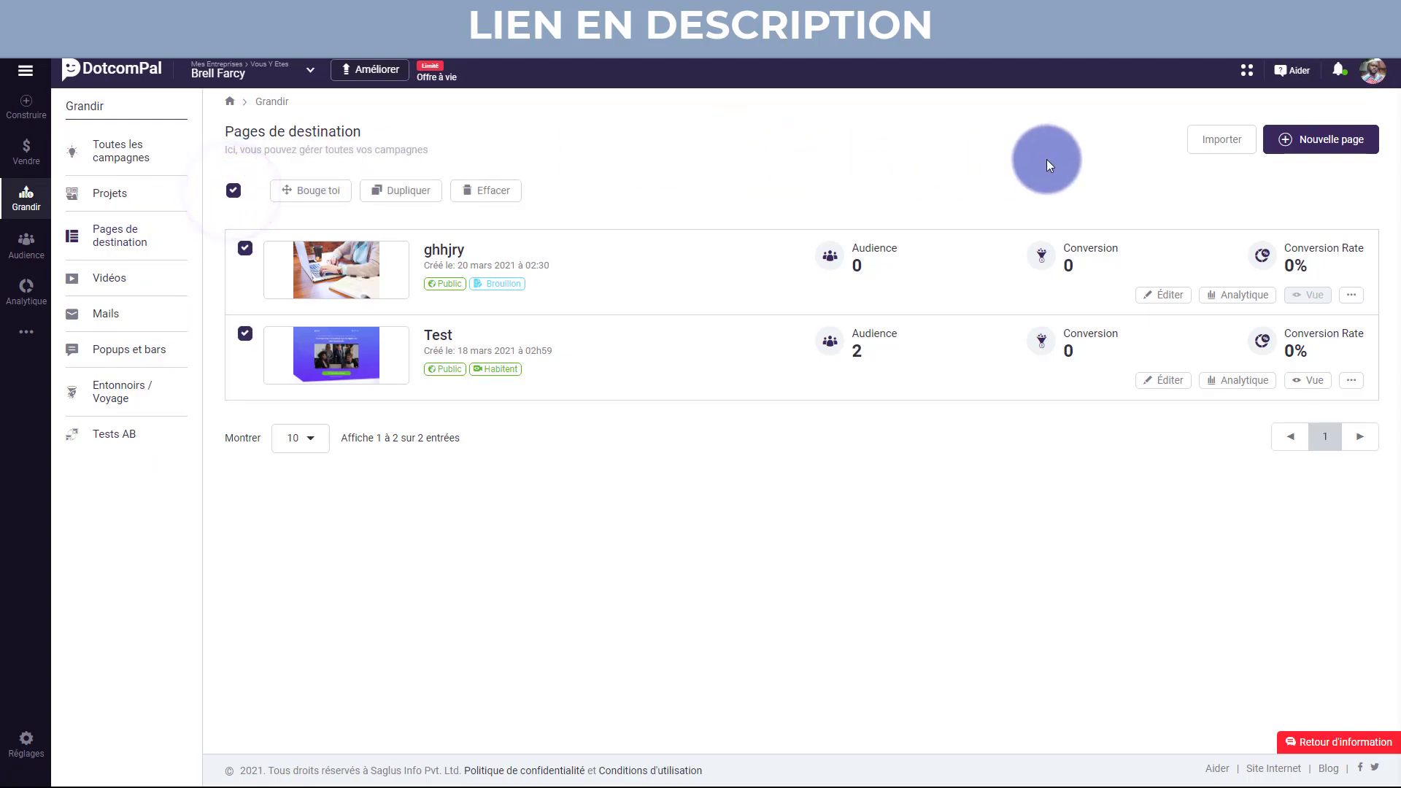
pyautogui.click(494, 190)
pyautogui.click(726, 493)
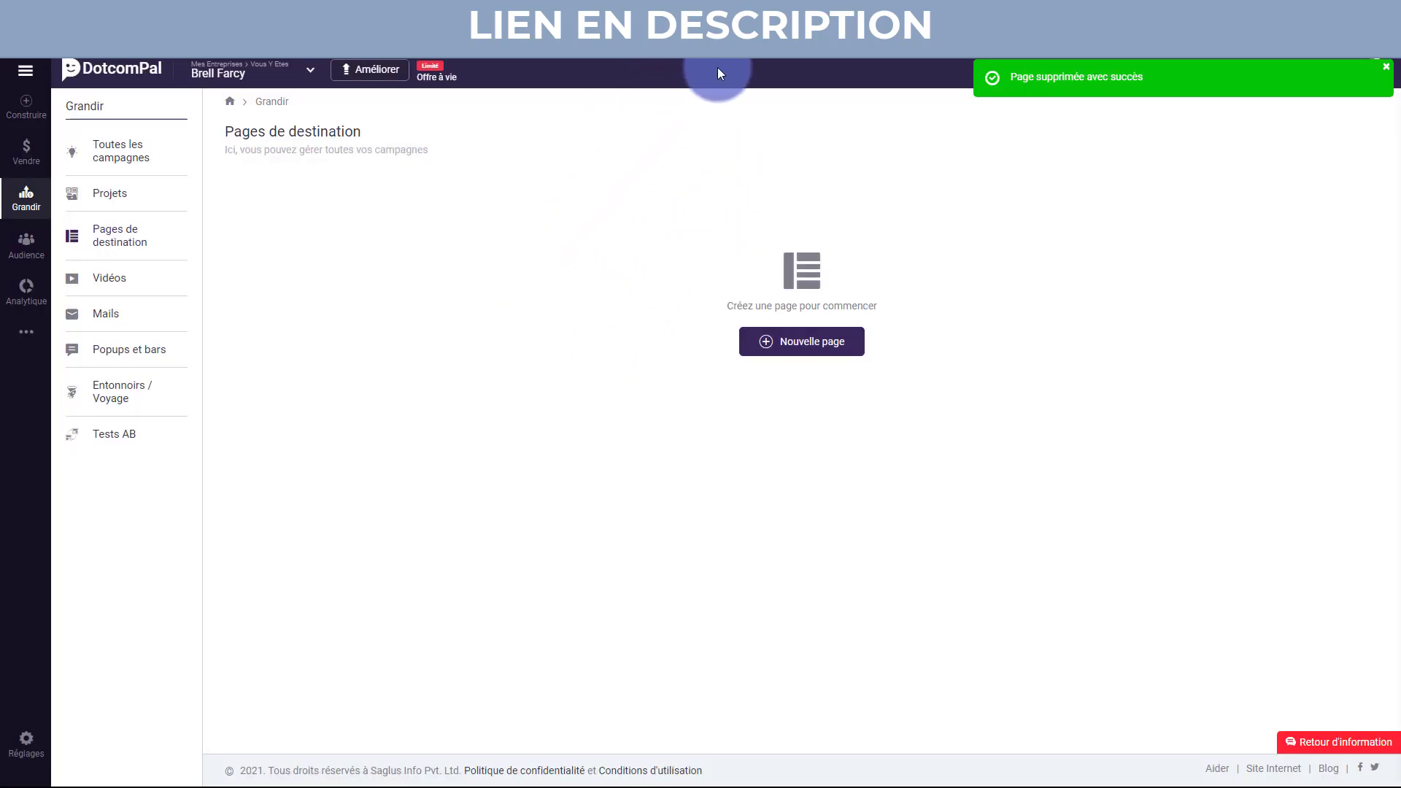
# Revert the page translation back to the original English.
pyautogui.rightClick(640, 200)
pyautogui.click(742, 22)
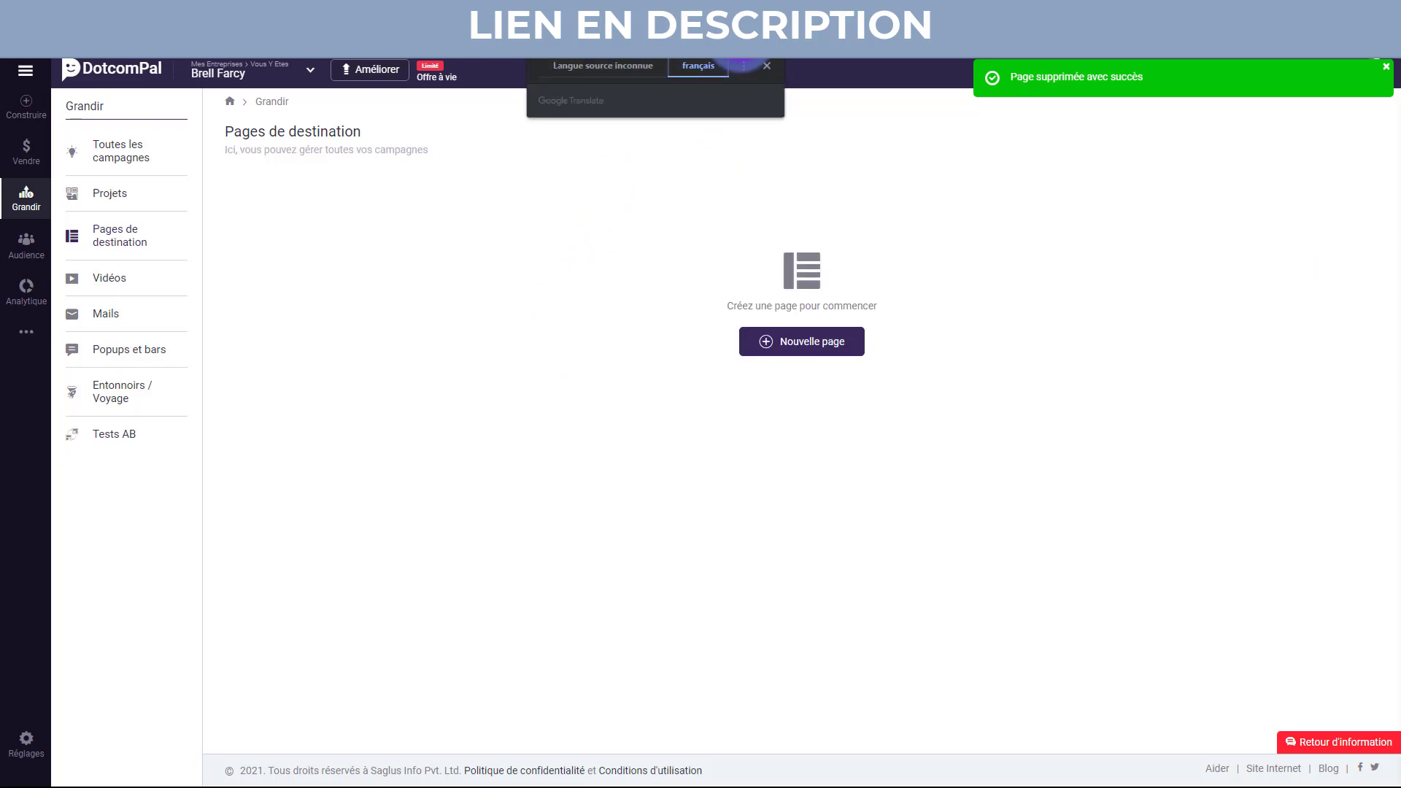
pyautogui.click(608, 68)
pyautogui.click(545, 330)
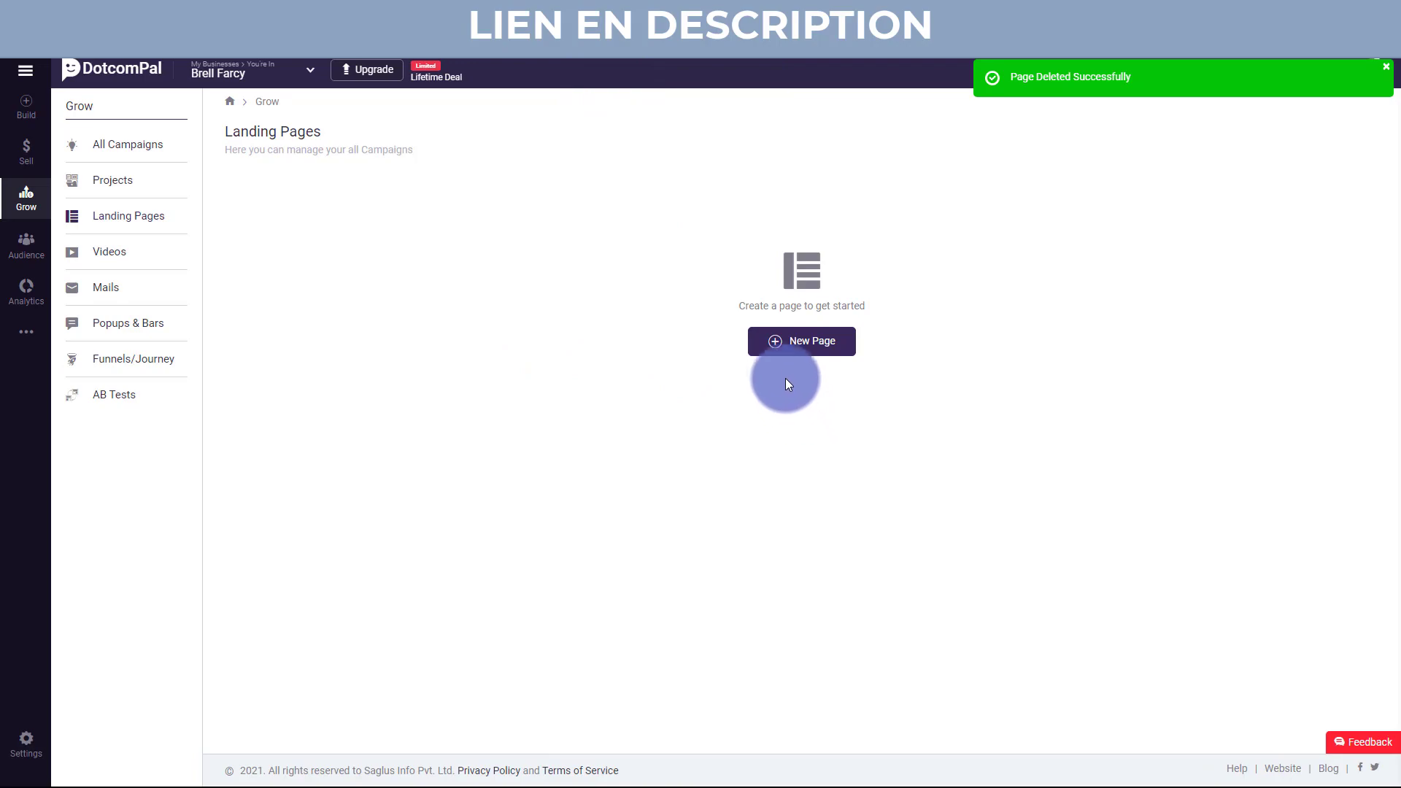
# Create a new landing page named 'Test' to reach the 193-template design gallery.
pyautogui.click(777, 339)
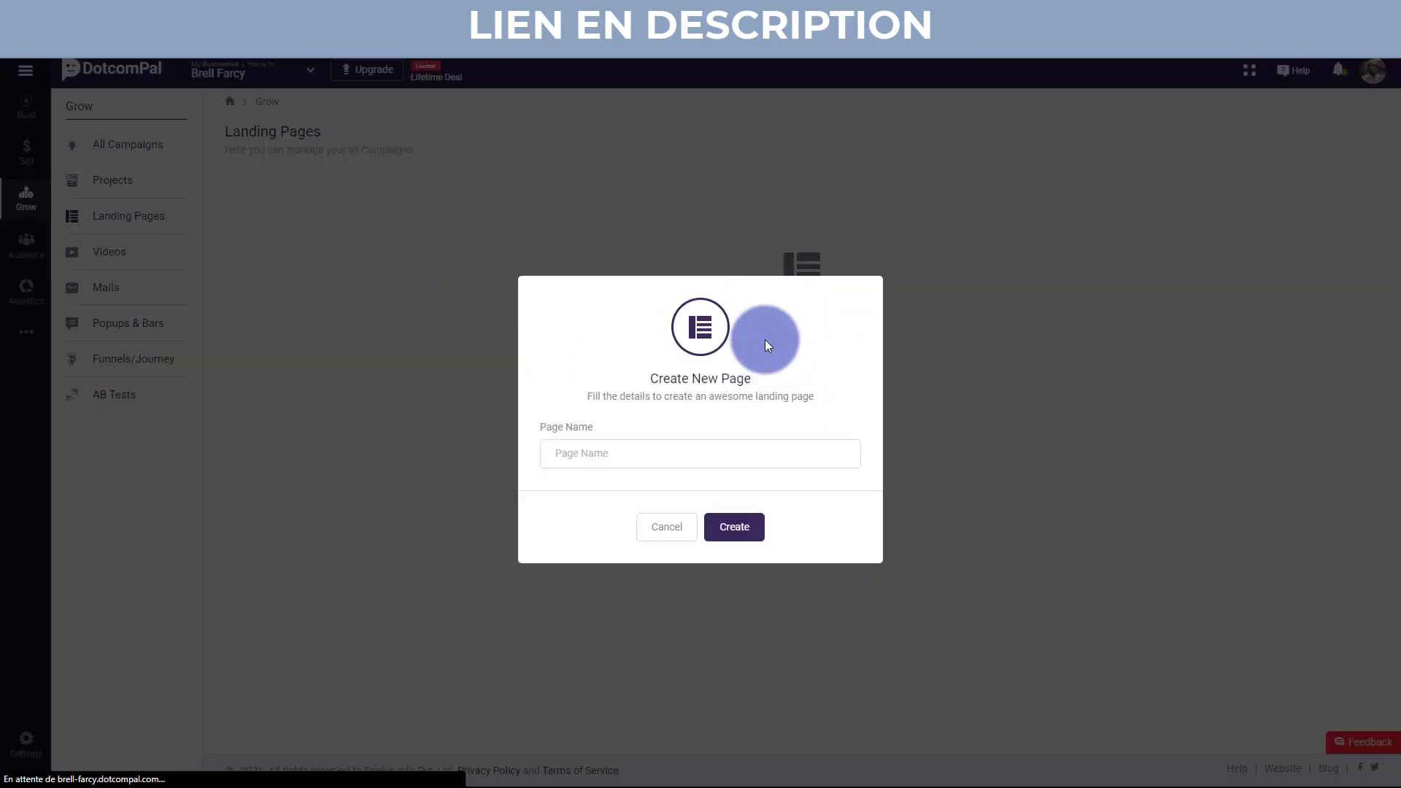
pyautogui.click(695, 452)
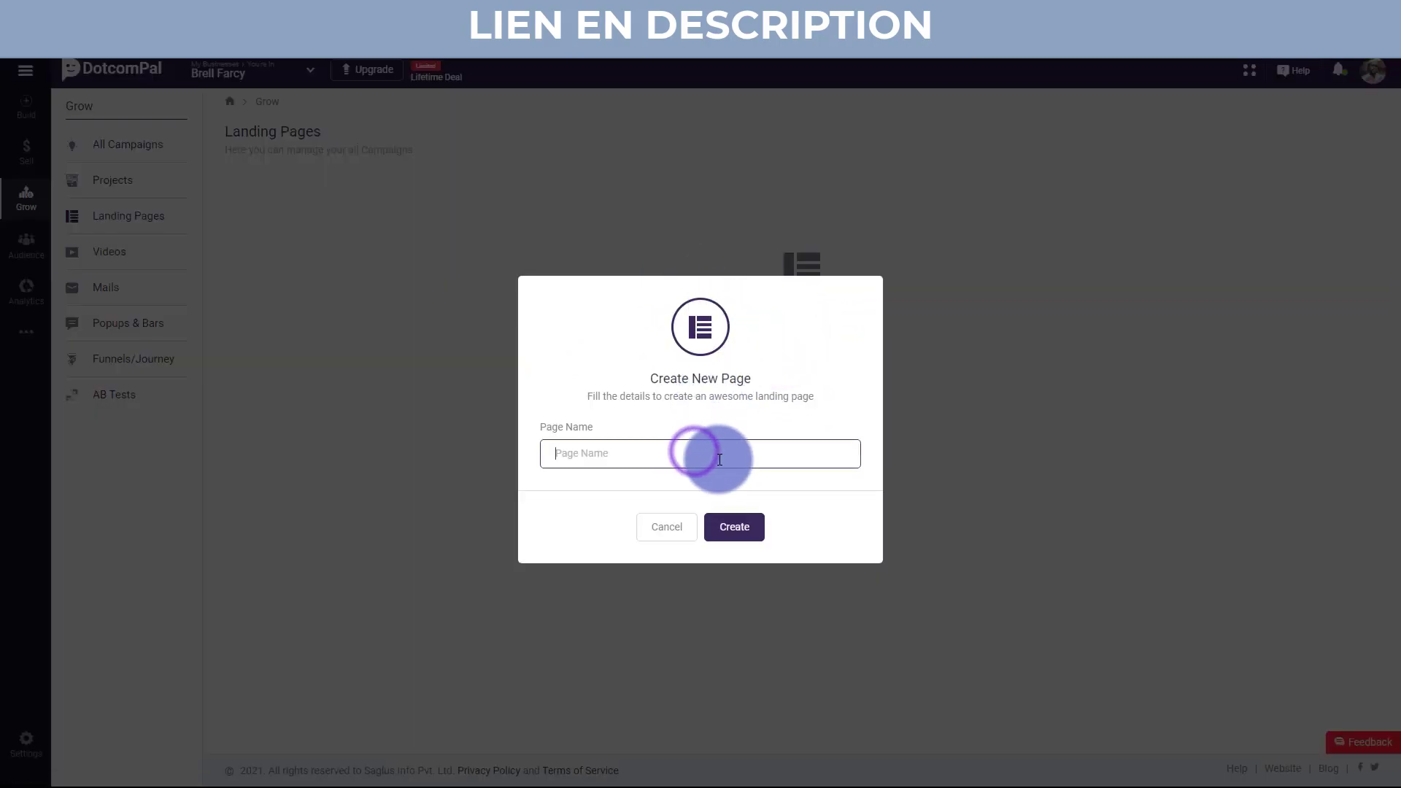
pyautogui.write('Test')
pyautogui.click(720, 529)
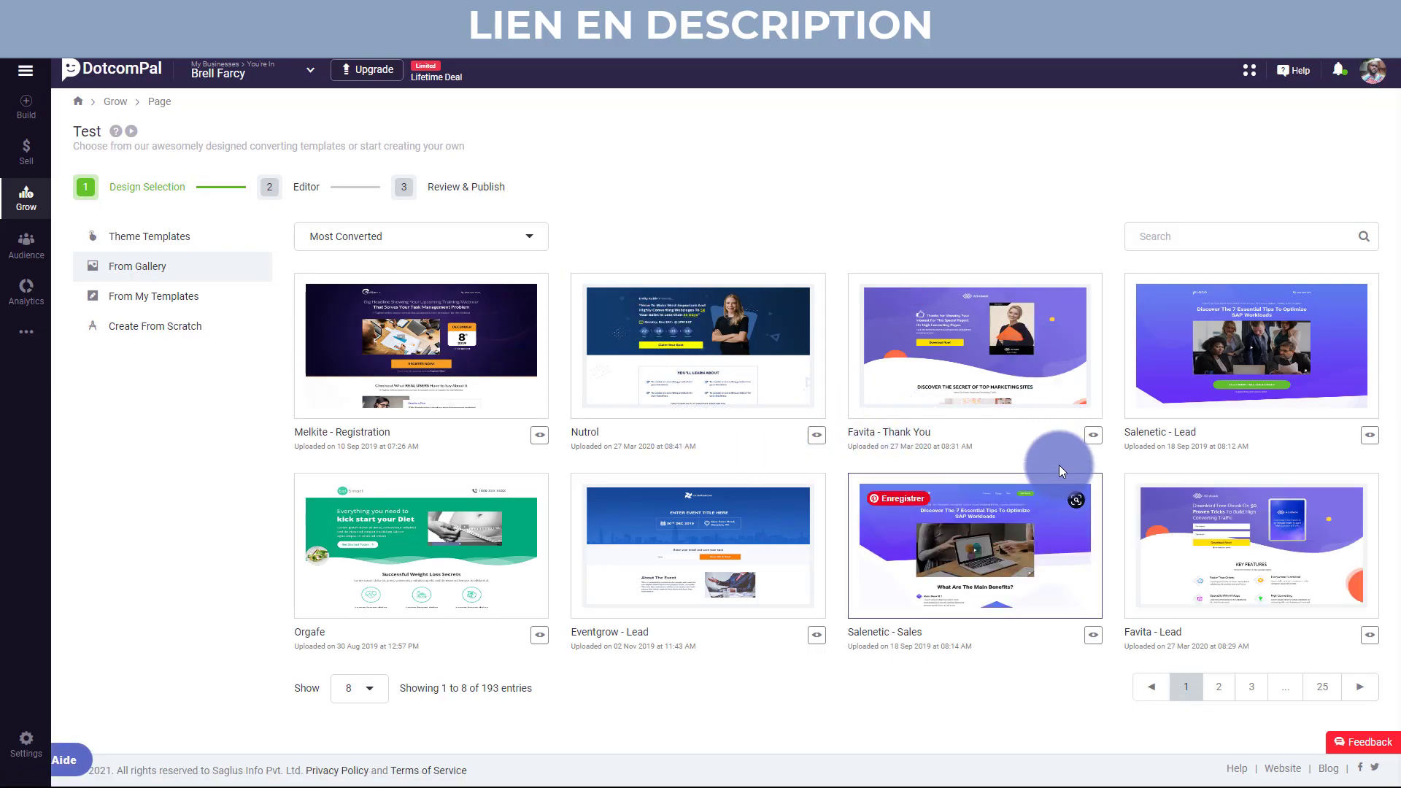
# Go to template page 2 and preview the Primera template.
pyautogui.click(1214, 687)
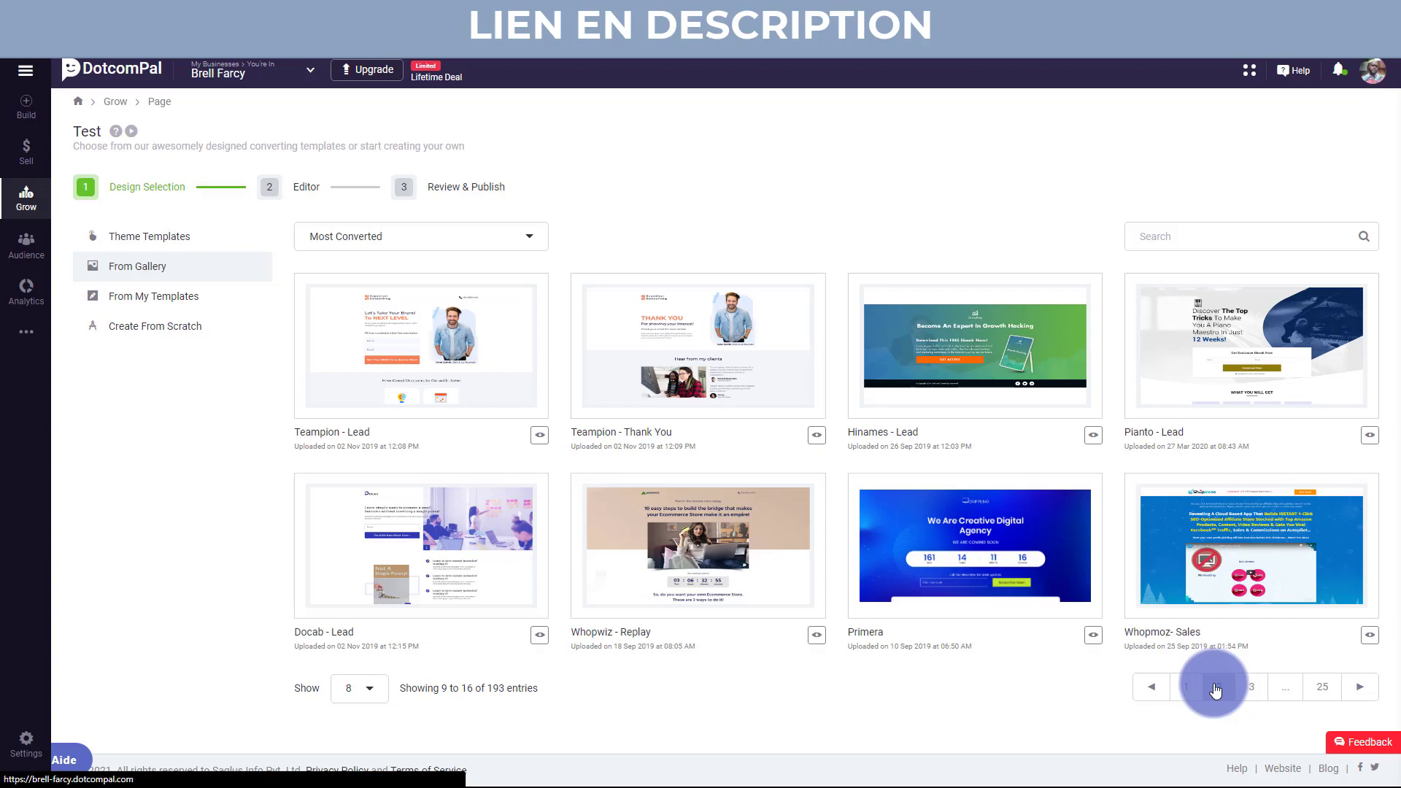
pyautogui.click(1095, 637)
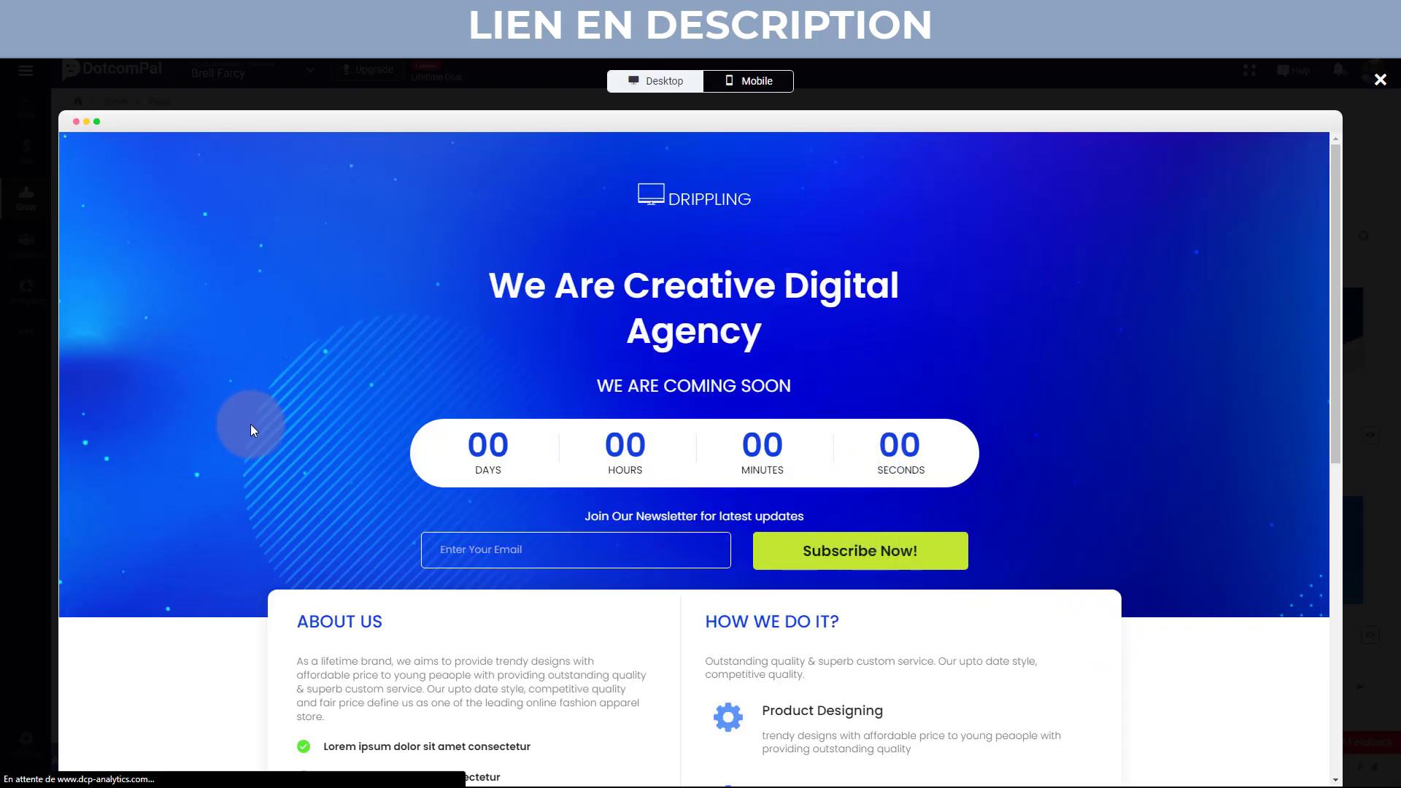
# Scroll through the Primera template's desktop preview.
pyautogui.scroll(-1, 252, 440)
pyautogui.scroll(1, 252, 440)
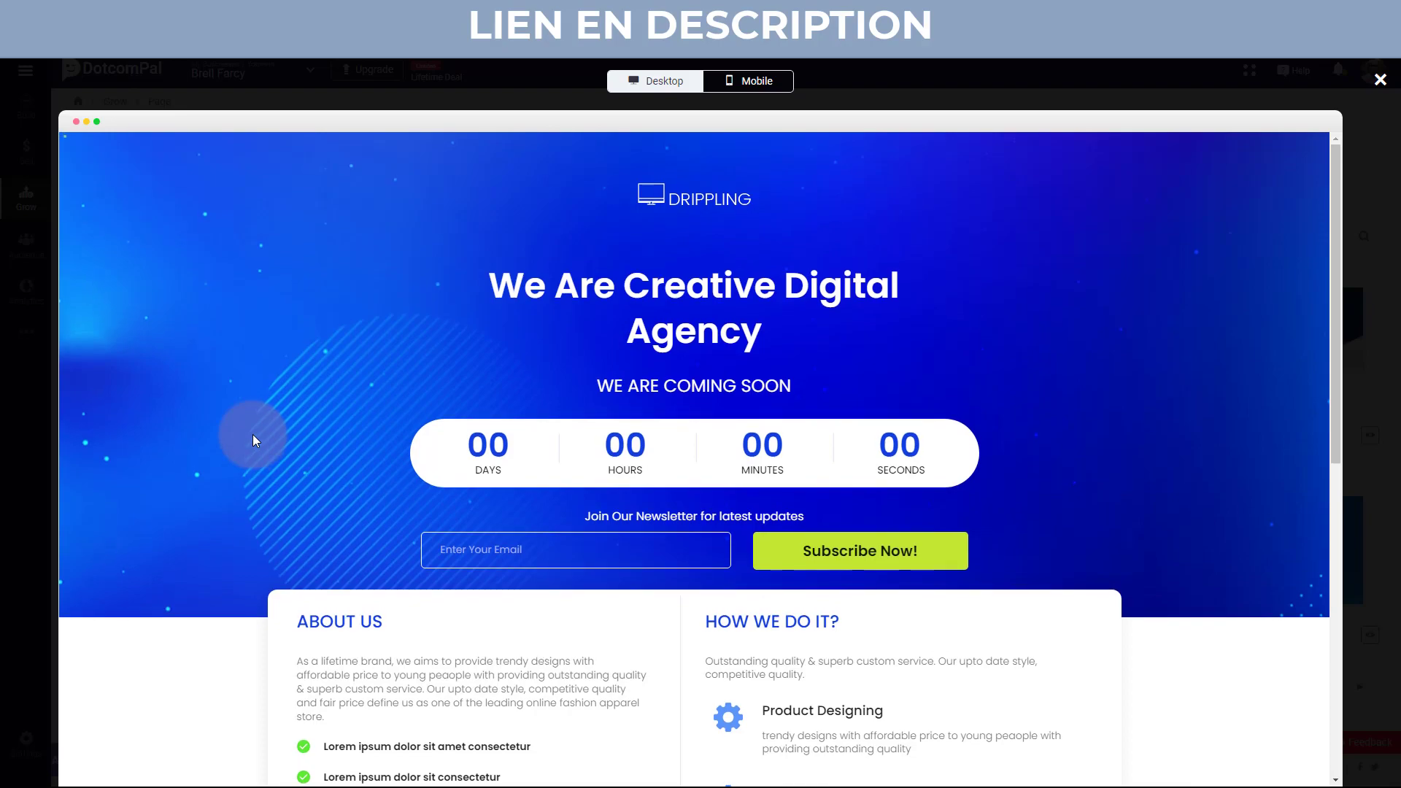
pyautogui.scroll(-8, 252, 436)
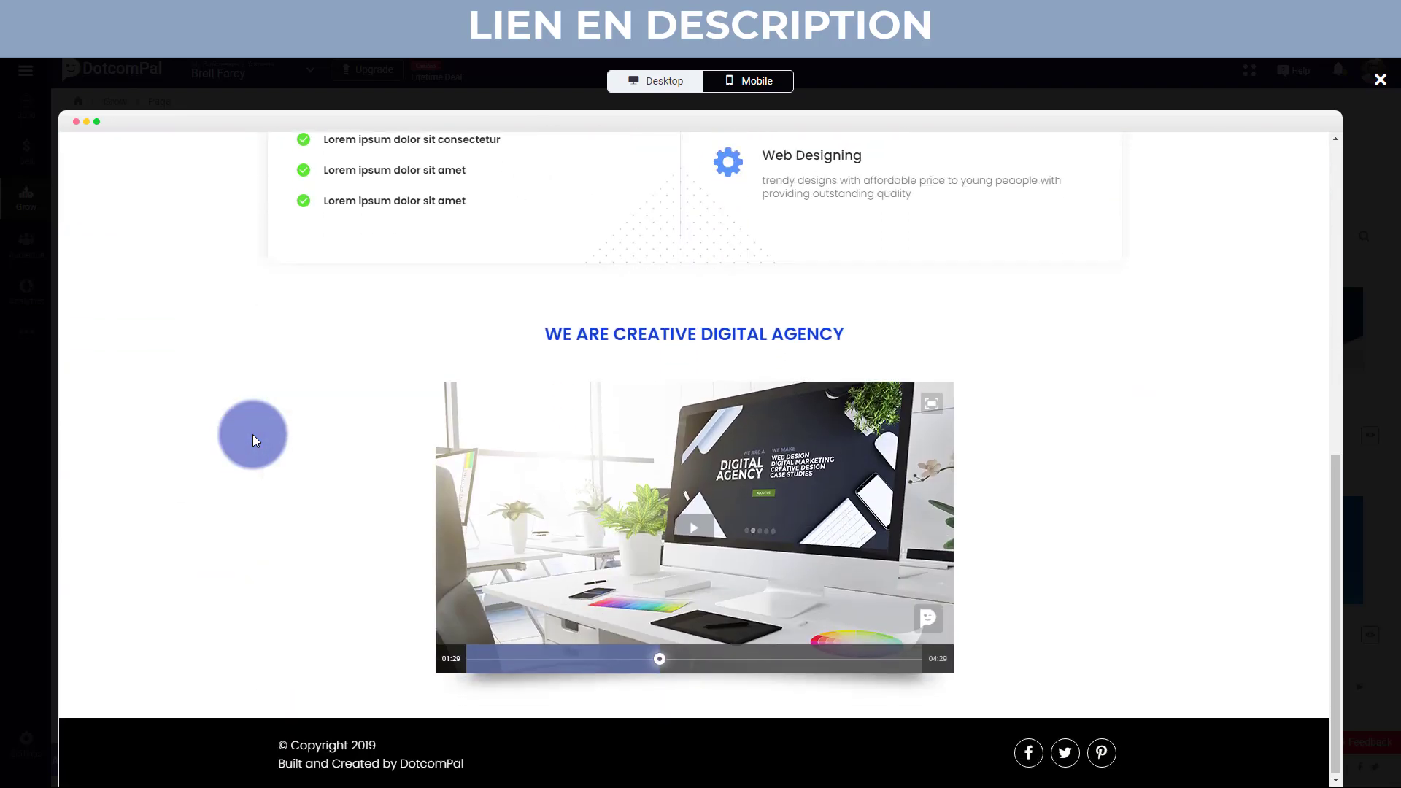
pyautogui.scroll(1, 365, 632)
pyautogui.scroll(8, 365, 632)
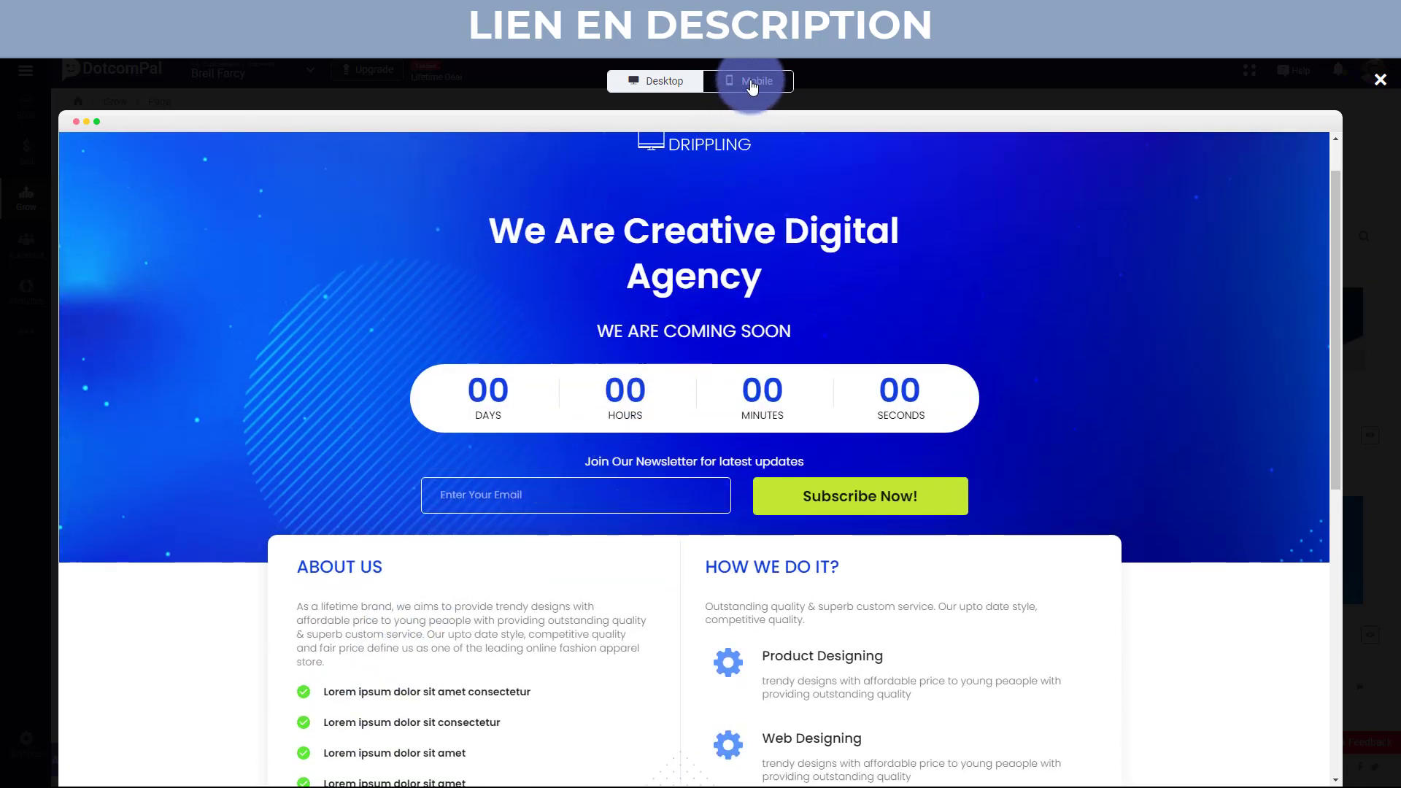
# Check Primera's mobile layout, then close the preview and return to template page 1.
pyautogui.click(752, 82)
pyautogui.scroll(-5, 713, 321)
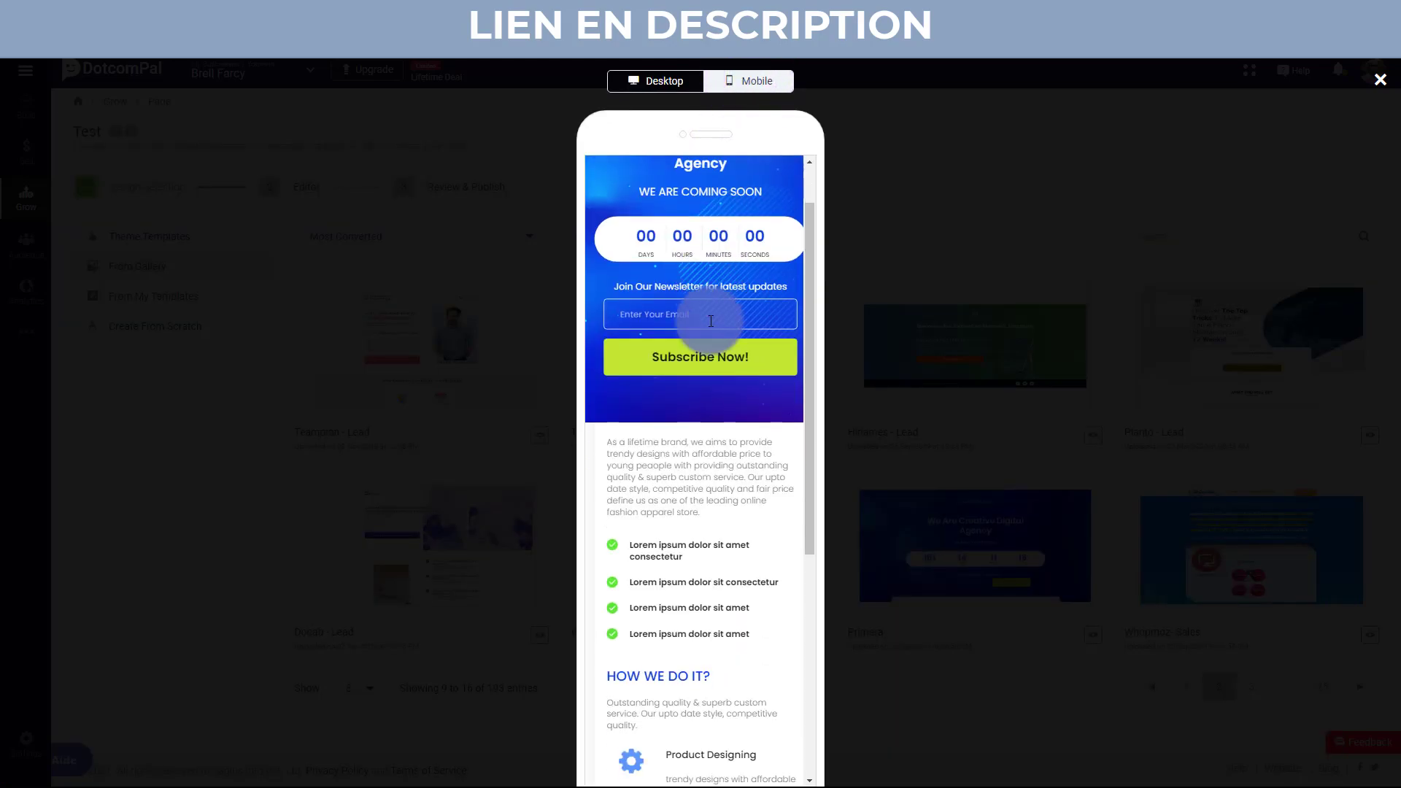
pyautogui.scroll(-2, 713, 322)
pyautogui.scroll(5, 787, 351)
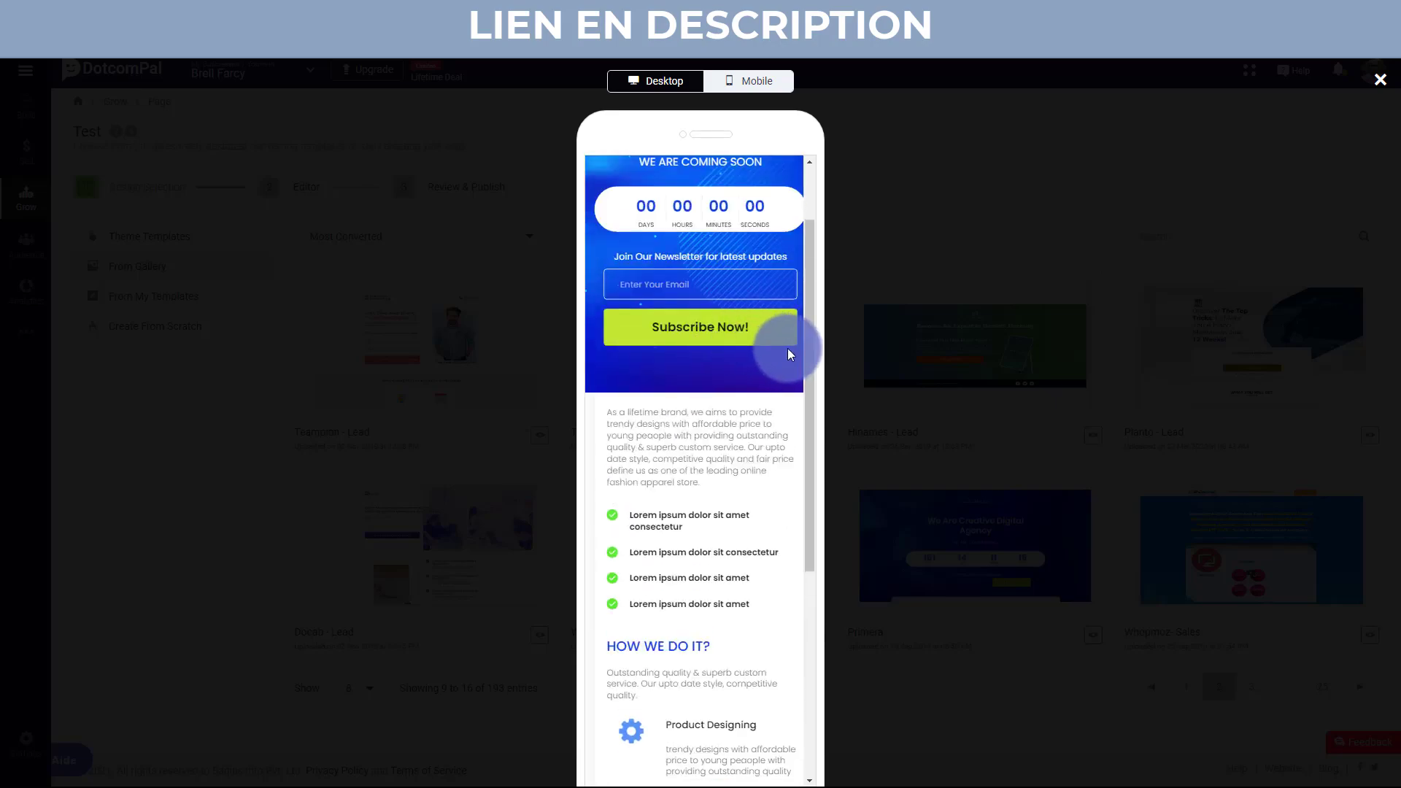
pyautogui.click(1381, 81)
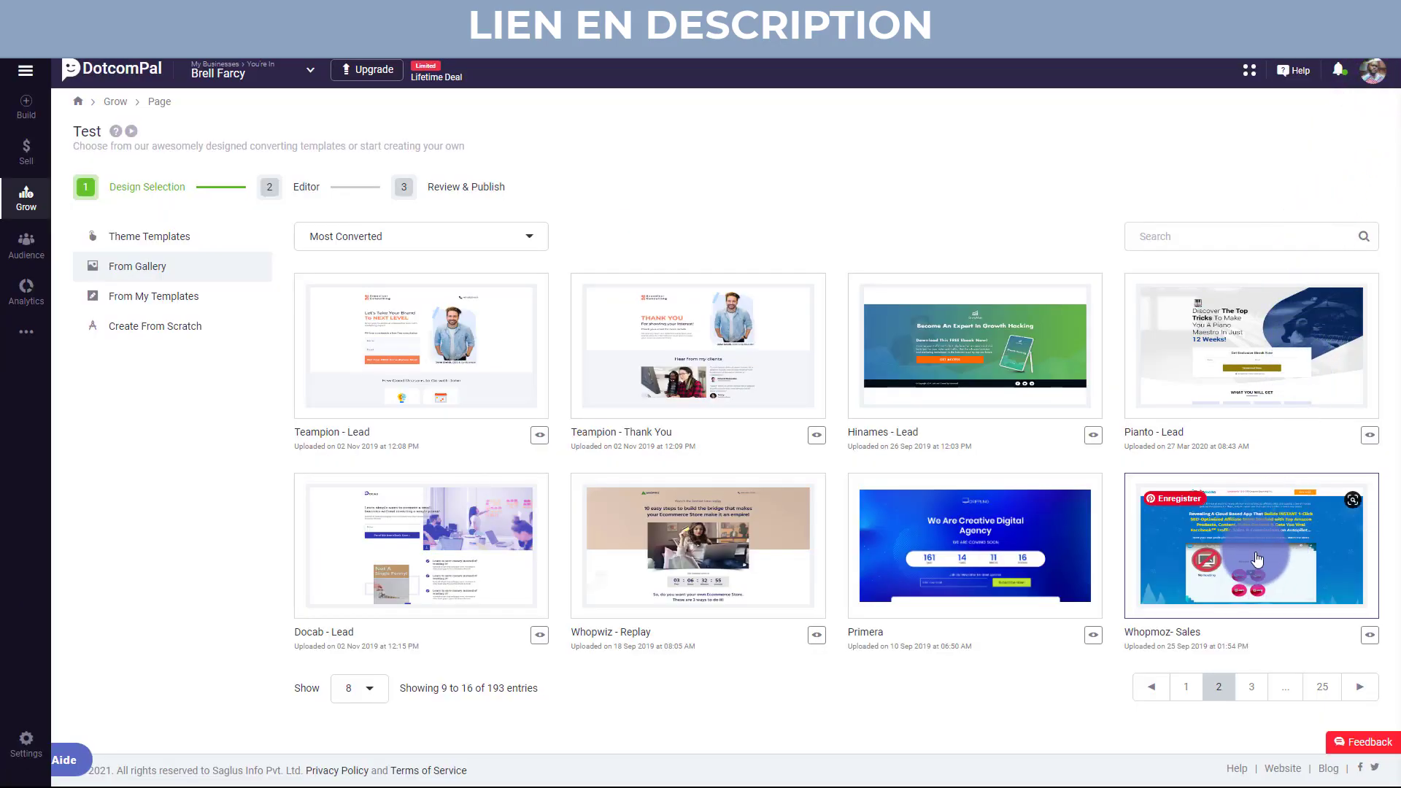
pyautogui.click(1183, 688)
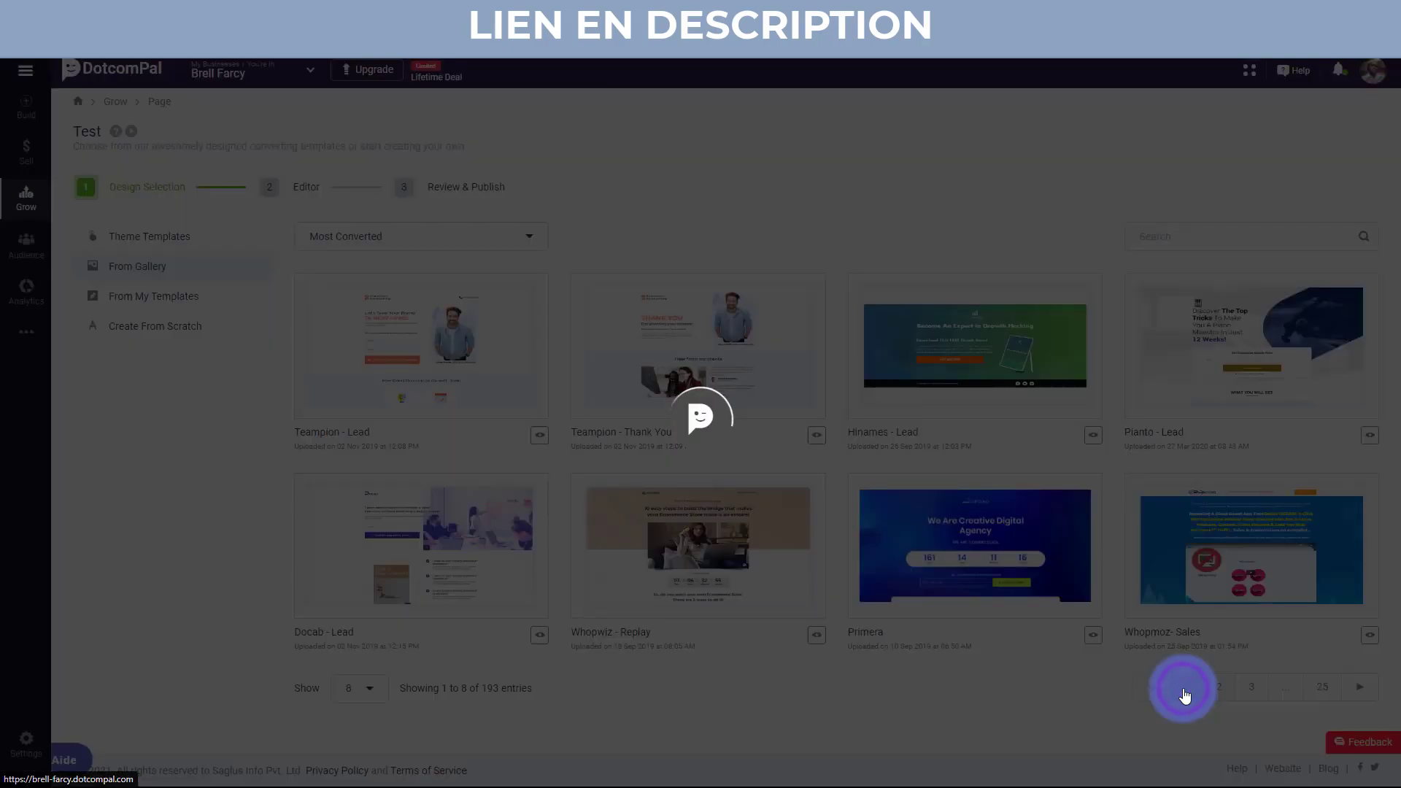